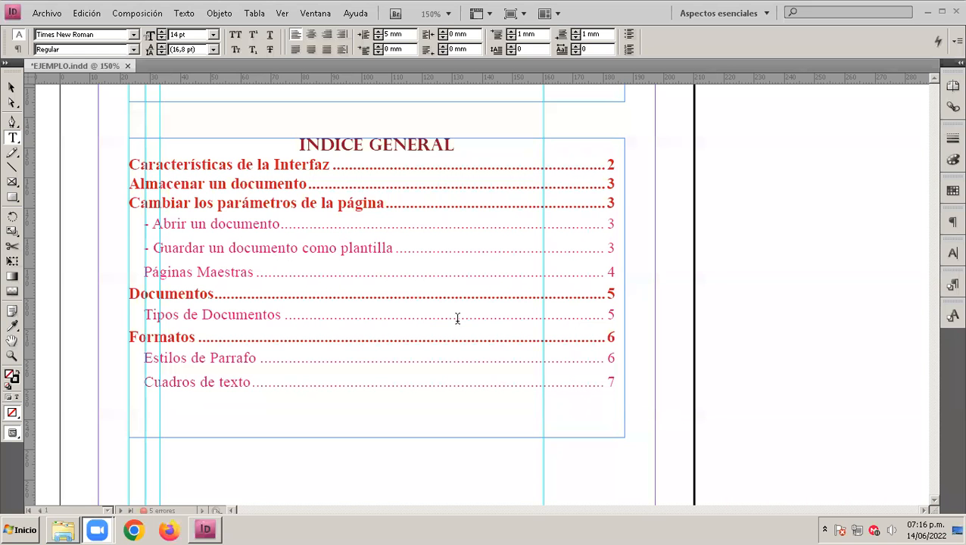
Delete the "2. " numbering in front of the heading "Almacenar un documento".
{"action": "scroll", "coordinate": [457, 318], "scroll_direction": "up", "scroll_amount": 2}
{"action": "scroll", "coordinate": [463, 303], "scroll_direction": "down", "scroll_amount": 3}
{"action": "scroll", "coordinate": [460, 294], "scroll_direction": "down", "scroll_amount": 10}
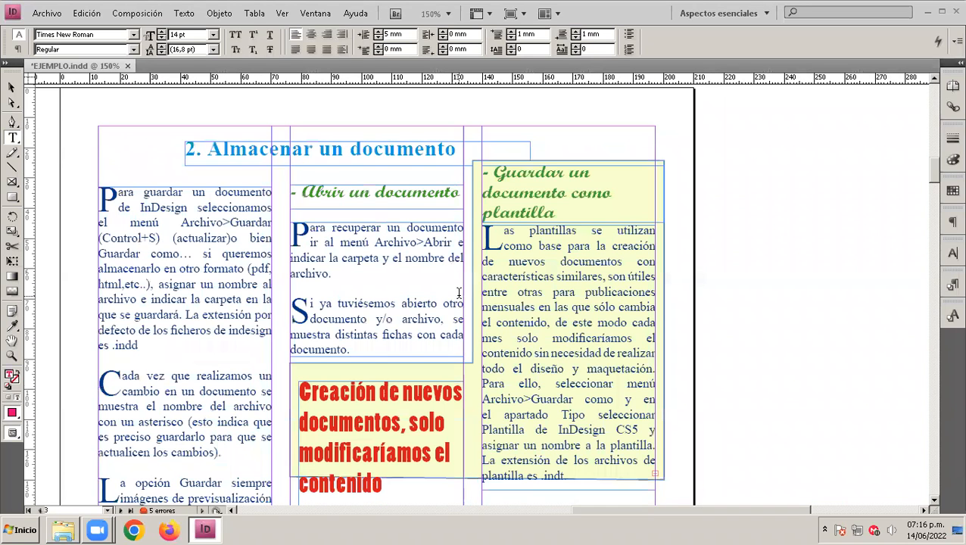
{"action": "scroll", "coordinate": [356, 272], "scroll_direction": "down", "scroll_amount": 3}
{"action": "scroll", "coordinate": [431, 329], "scroll_direction": "up", "scroll_amount": 7}
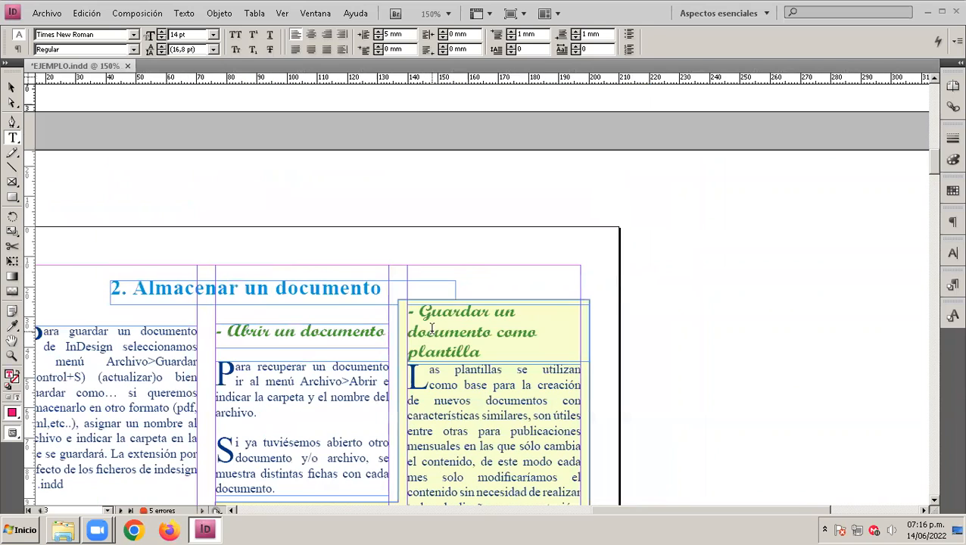
{"action": "left_click", "coordinate": [135, 288]}
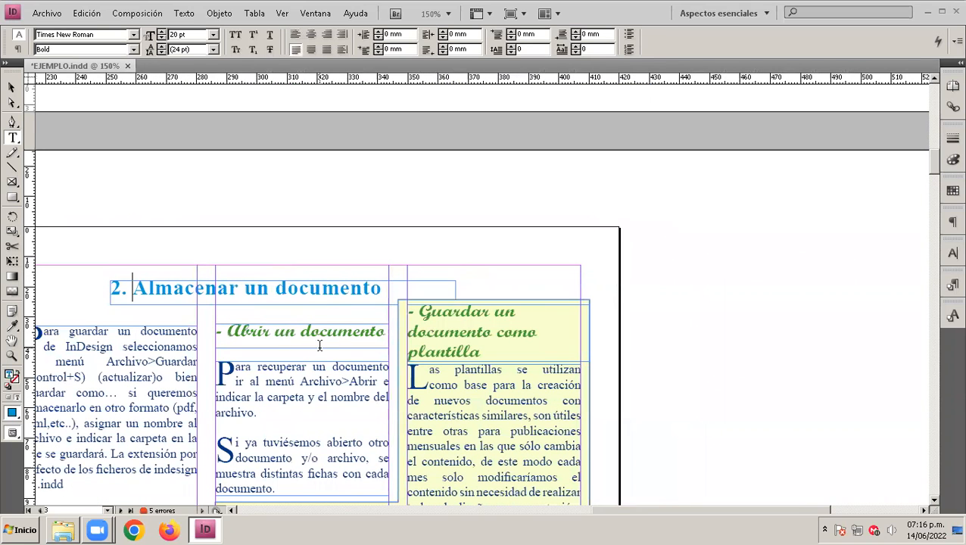
{"action": "key", "text": "BackSpace"}
{"action": "key", "text": "BackSpace"}
{"action": "key", "text": "BackSpace"}
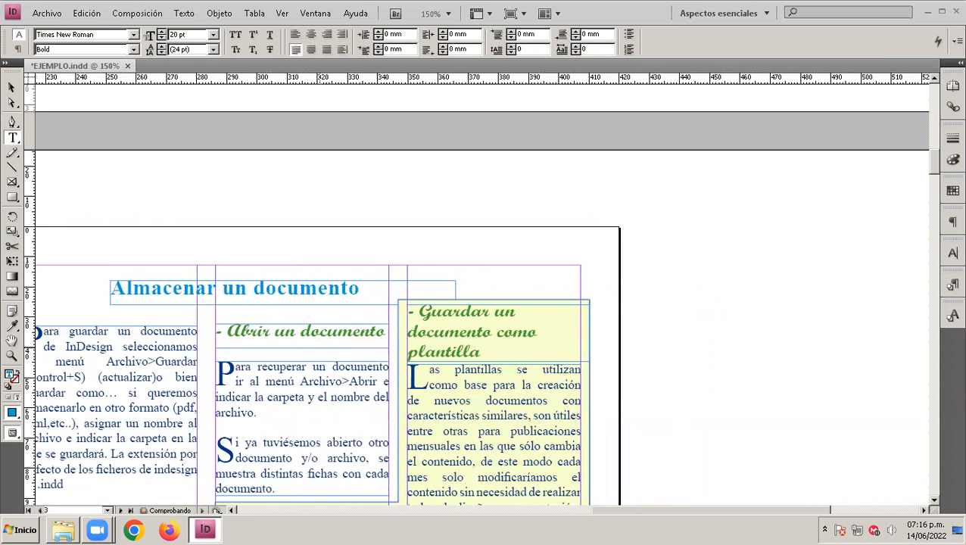
Delete the "3. " numbering in front of the heading "Cambiar los parámetros de la página".
{"action": "scroll", "coordinate": [276, 337], "scroll_direction": "down", "scroll_amount": 10}
{"action": "left_click", "coordinate": [151, 385]}
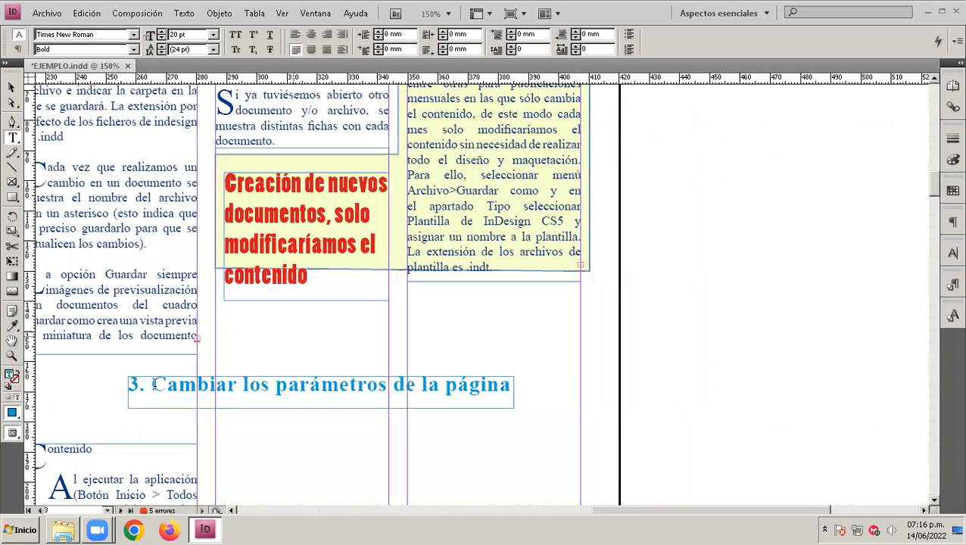
{"action": "key", "text": "BackSpace"}
{"action": "key", "text": "BackSpace"}
{"action": "key", "text": "BackSpace"}
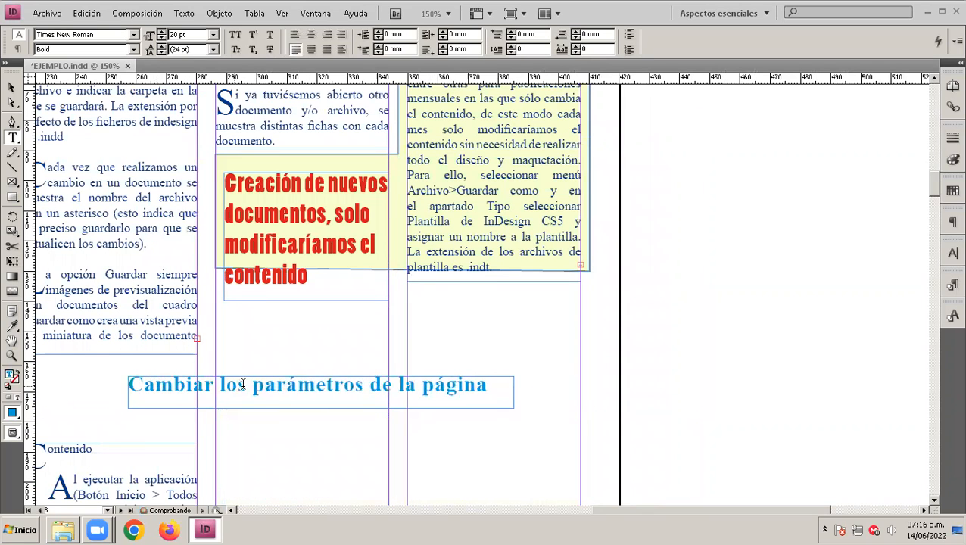
Check the headings on the remaining pages for manually typed numbering.
{"action": "scroll", "coordinate": [254, 379], "scroll_direction": "down", "scroll_amount": 8}
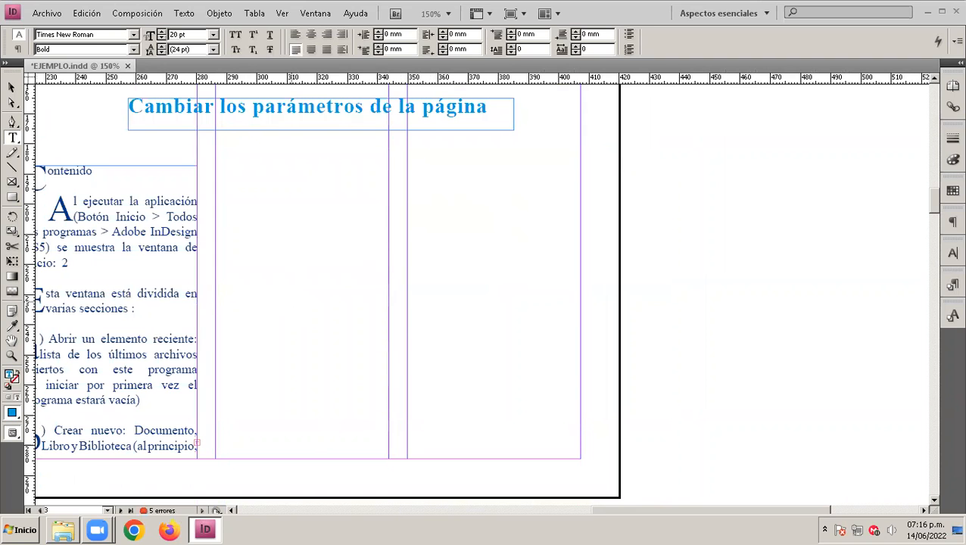
{"action": "key", "text": "Escape"}
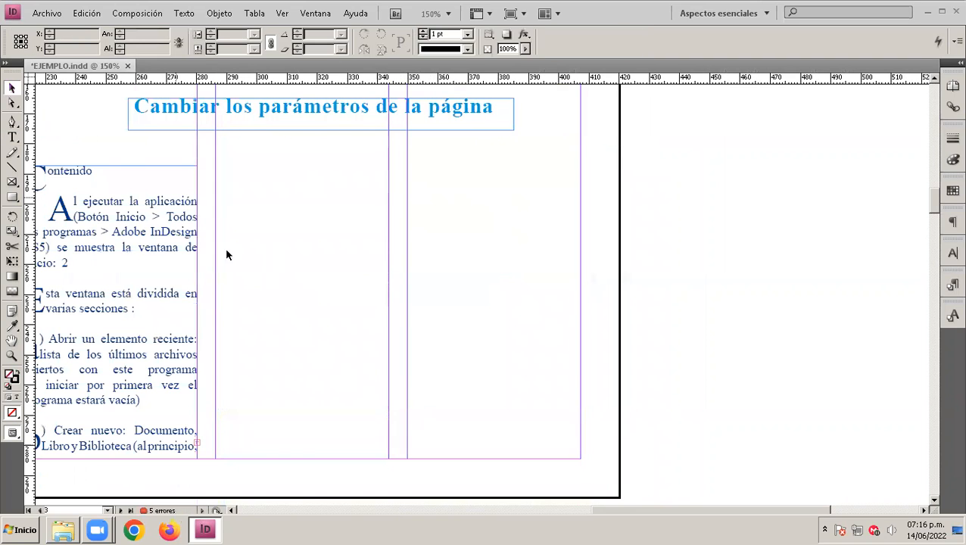
{"action": "left_click_drag", "start_coordinate": [227, 254], "coordinate": [478, 239]}
{"action": "left_click_drag", "start_coordinate": [533, 315], "coordinate": [807, 394]}
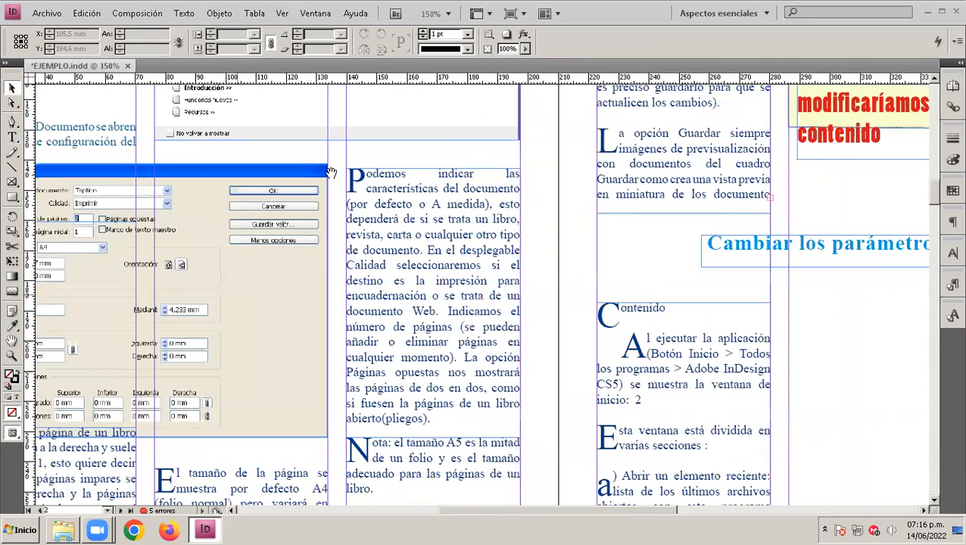
{"action": "left_click_drag", "start_coordinate": [221, 351], "coordinate": [322, 225]}
{"action": "left_click_drag", "start_coordinate": [371, 455], "coordinate": [402, 181]}
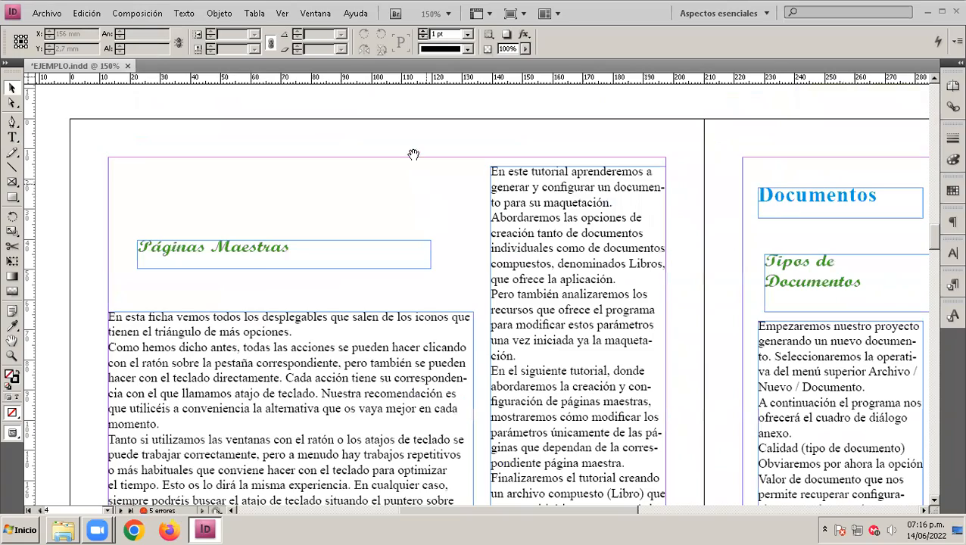
{"action": "left_click_drag", "start_coordinate": [749, 254], "coordinate": [442, 314]}
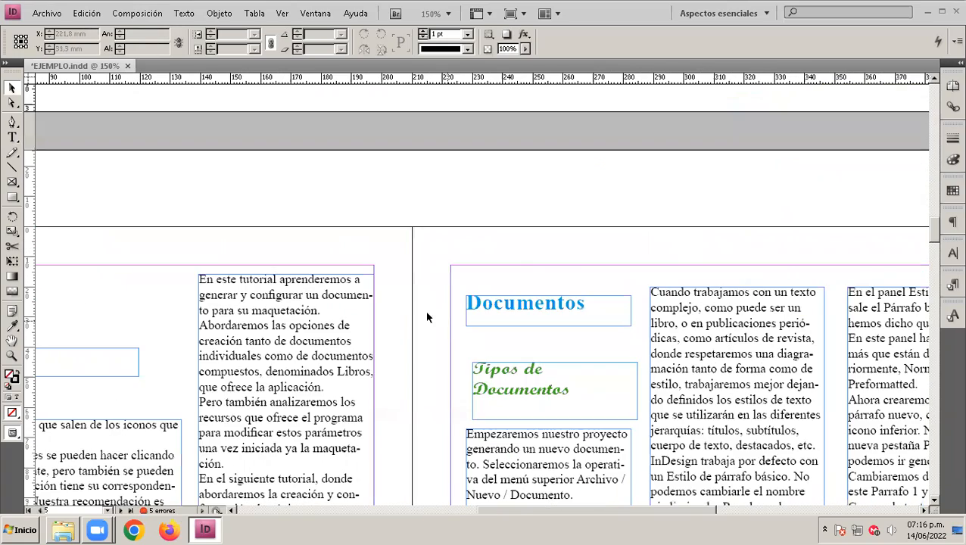
{"action": "scroll", "coordinate": [375, 290], "scroll_direction": "down", "scroll_amount": 3}
Delete the "1. " numbering in front of the heading "Características de la Interfaz".
{"action": "scroll", "coordinate": [477, 296], "scroll_direction": "up", "scroll_amount": 5}
{"action": "scroll", "coordinate": [437, 359], "scroll_direction": "up", "scroll_amount": 3}
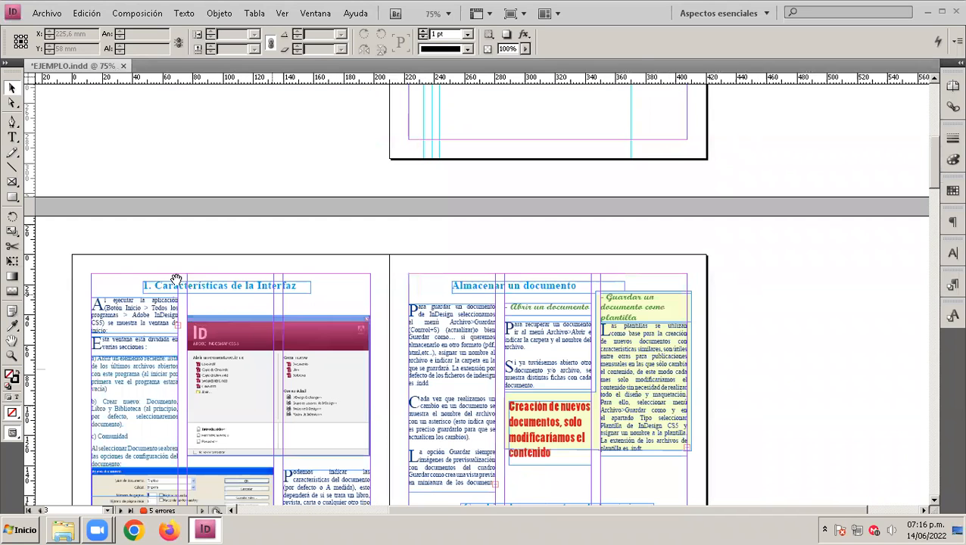
{"action": "left_click", "coordinate": [152, 287]}
{"action": "double_click", "coordinate": [153, 287]}
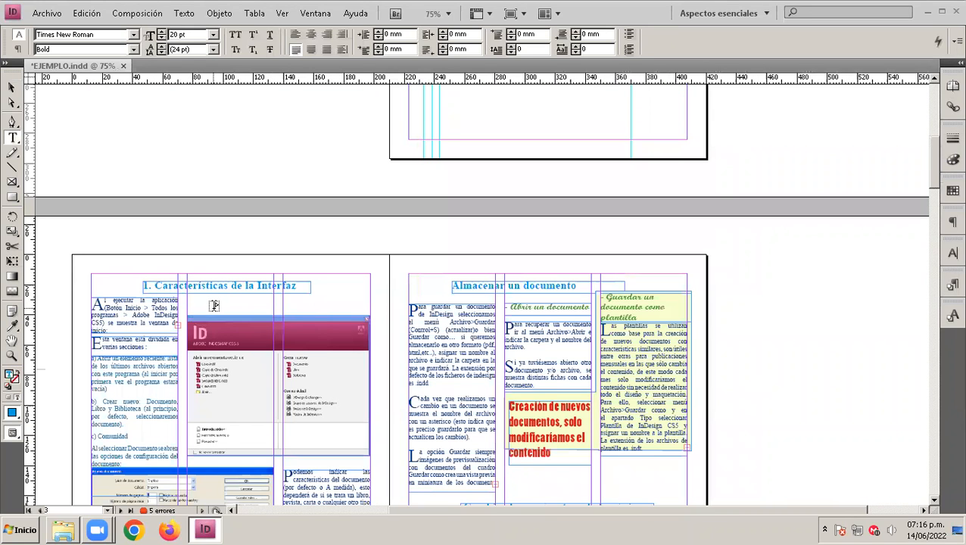
{"action": "key", "text": "BackSpace"}
{"action": "key", "text": "BackSpace"}
{"action": "key", "text": "BackSpace"}
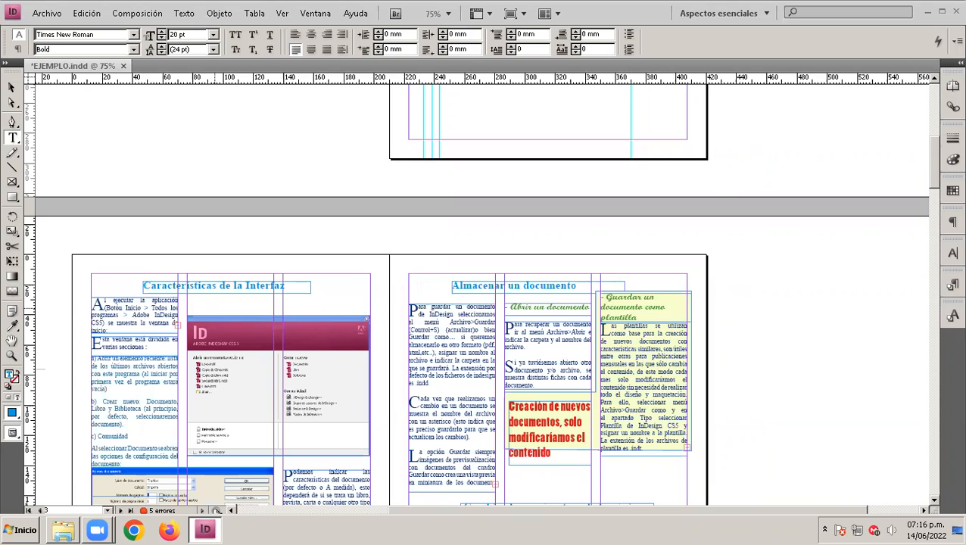
Rename the paragraph style "titulos 1" in the Estilos DOC 1 group as "titulos NIVEL 1".
{"action": "left_click", "coordinate": [948, 284]}
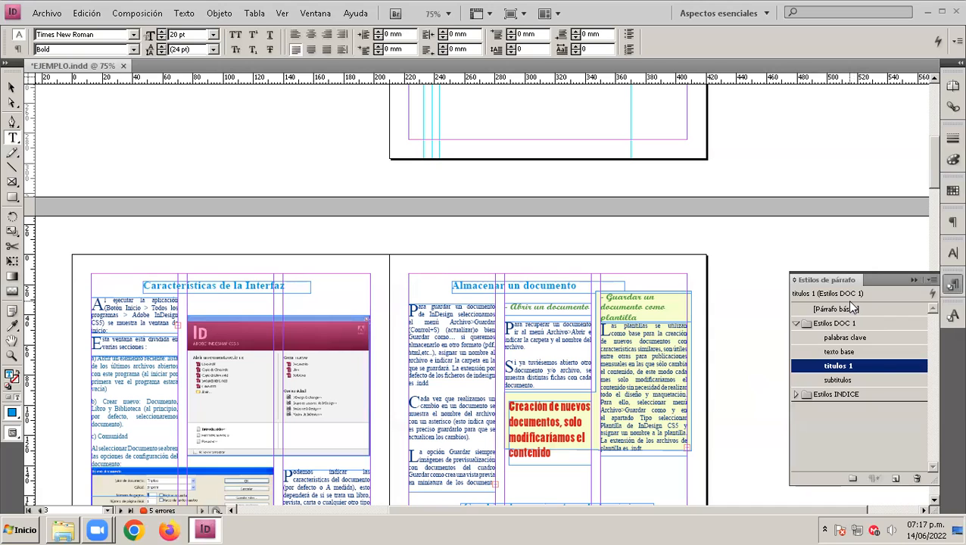
{"action": "left_click", "coordinate": [843, 378]}
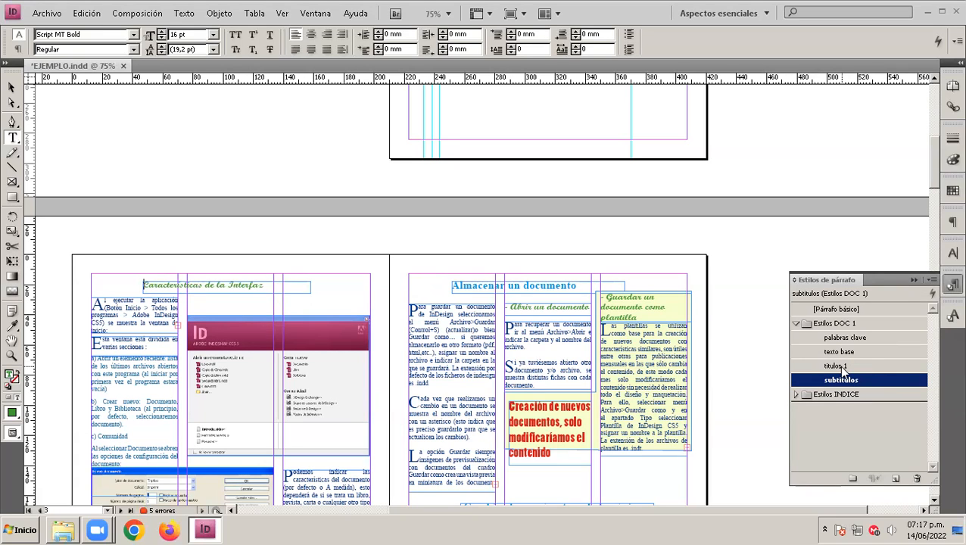
{"action": "double_click", "coordinate": [840, 366]}
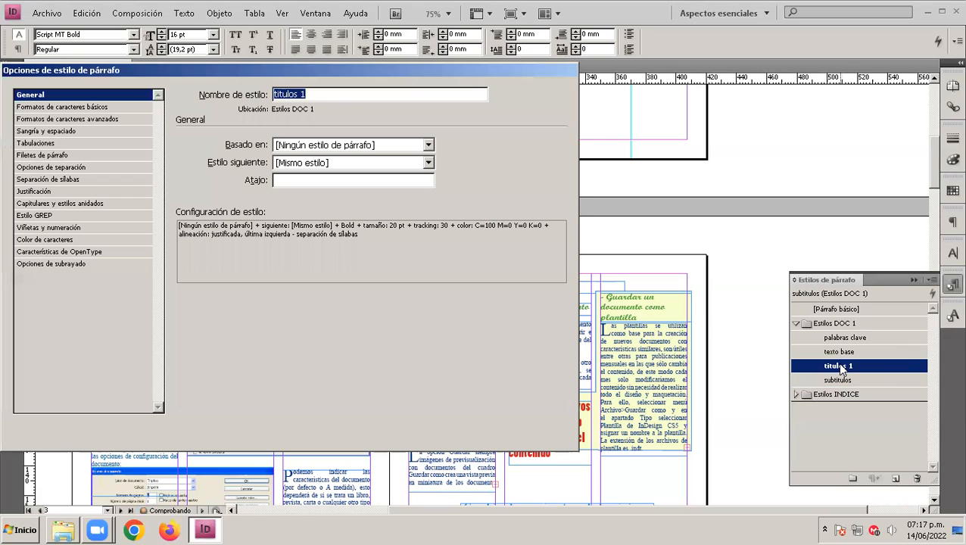
{"action": "left_click", "coordinate": [319, 96]}
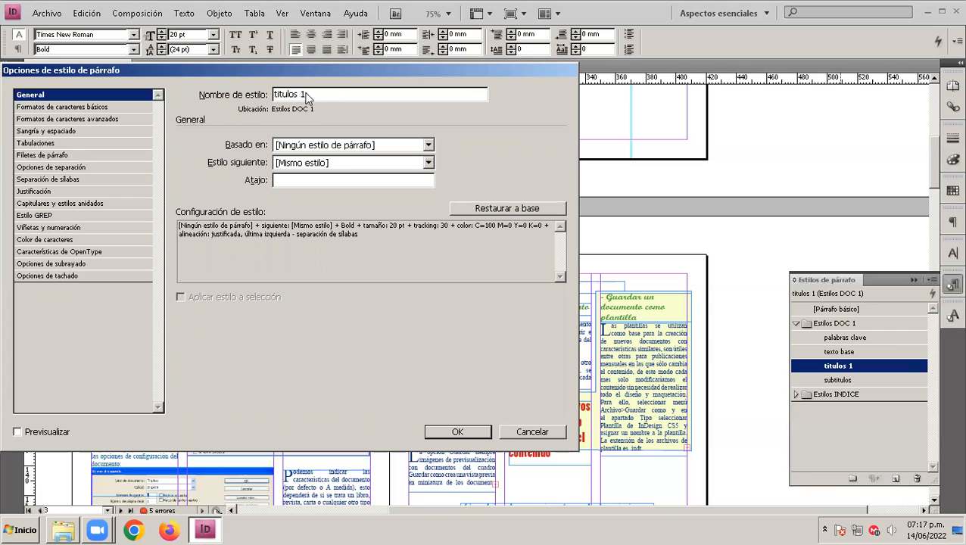
{"action": "key", "text": "BackSpace"}
{"action": "type", "text": "NIVEL 1"}
{"action": "left_click", "coordinate": [471, 430]}
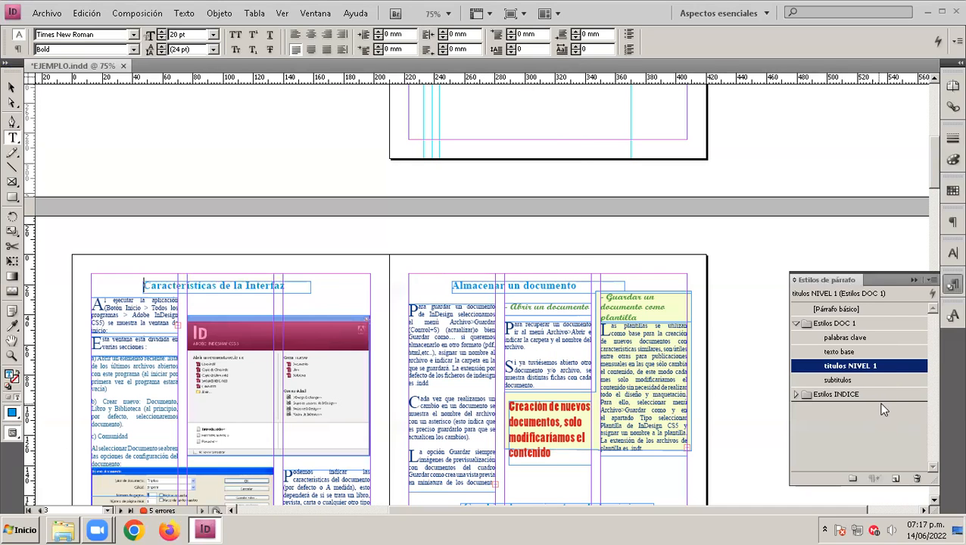
Rename the paragraph style "subtitulos" as "titulos NIVEL 2" and reapply titulos NIVEL 1 to the "Características de la Interfaz" heading.
{"action": "left_click", "coordinate": [840, 380]}
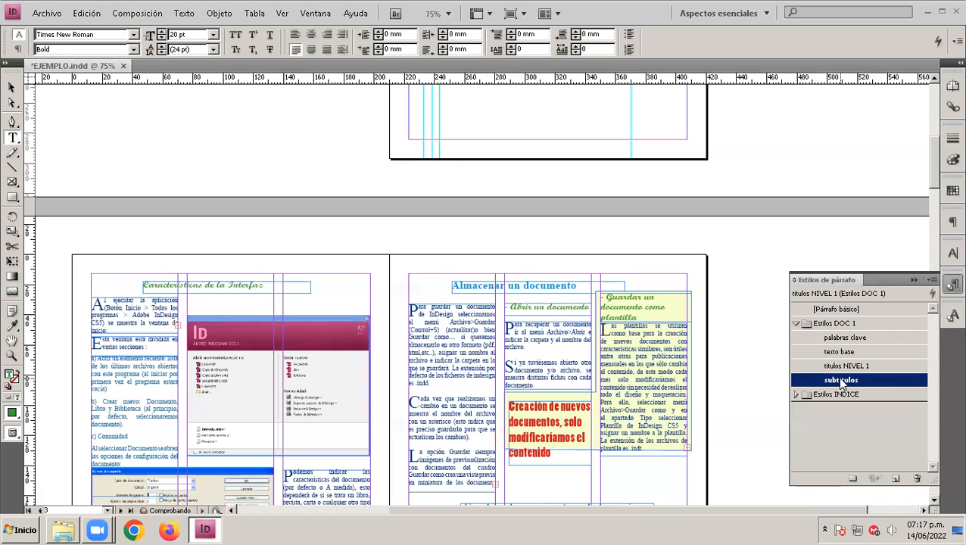
{"action": "left_click", "coordinate": [840, 381]}
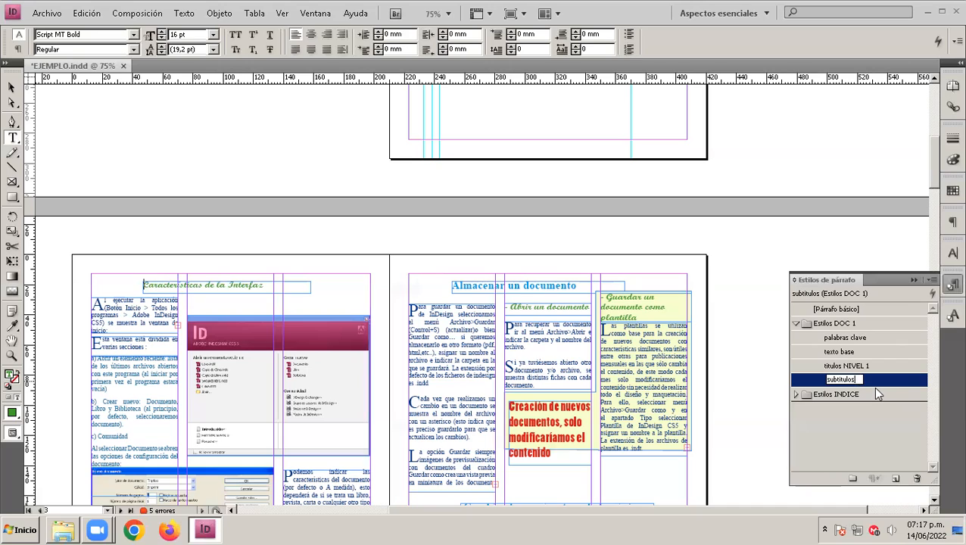
{"action": "key", "text": "BackSpace"}
{"action": "key", "text": "BackSpace"}
{"action": "key", "text": "BackSpace"}
{"action": "left_click", "coordinate": [880, 370]}
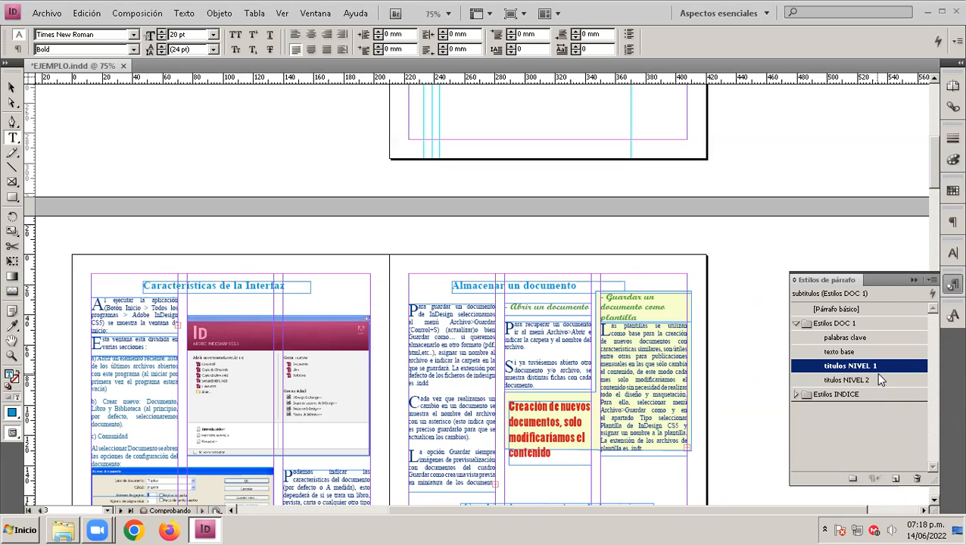
Try the titulos NIVEL 2, texto base and palabras clave paragraph styles on the "Características de la Interfaz" heading.
{"action": "left_click", "coordinate": [860, 380]}
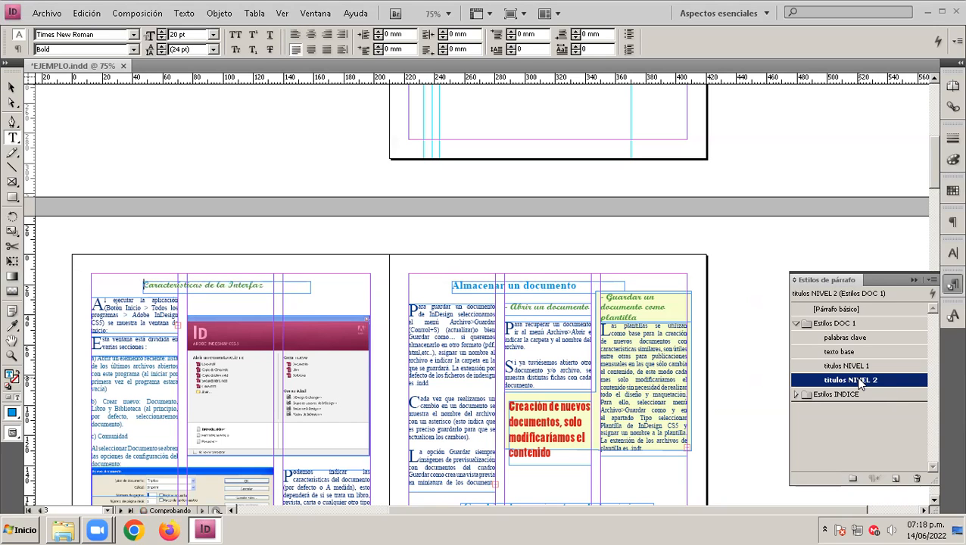
{"action": "left_click", "coordinate": [868, 353]}
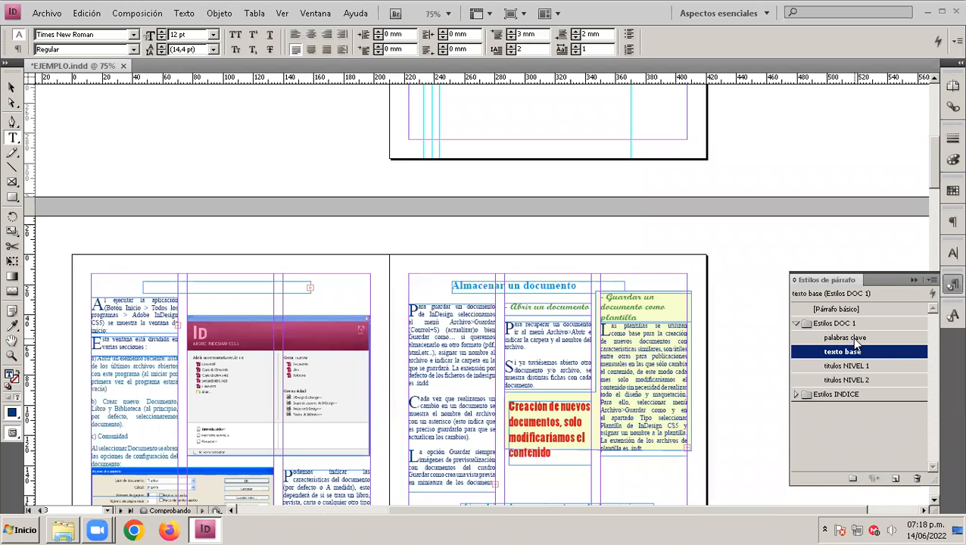
{"action": "left_click", "coordinate": [851, 336]}
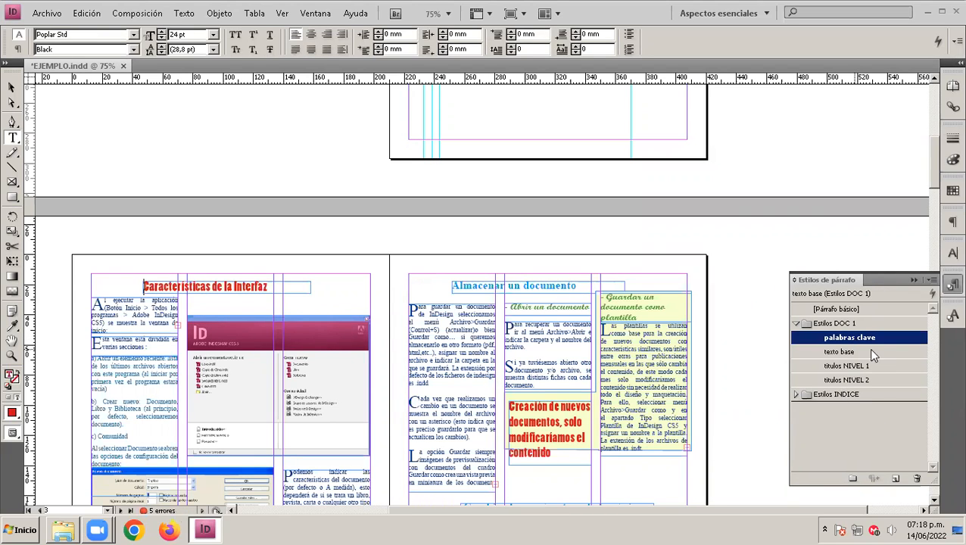
Review the paragraph styles in the Estilos INDICE group, collapse the group and deselect the heading text.
{"action": "left_click", "coordinate": [795, 394]}
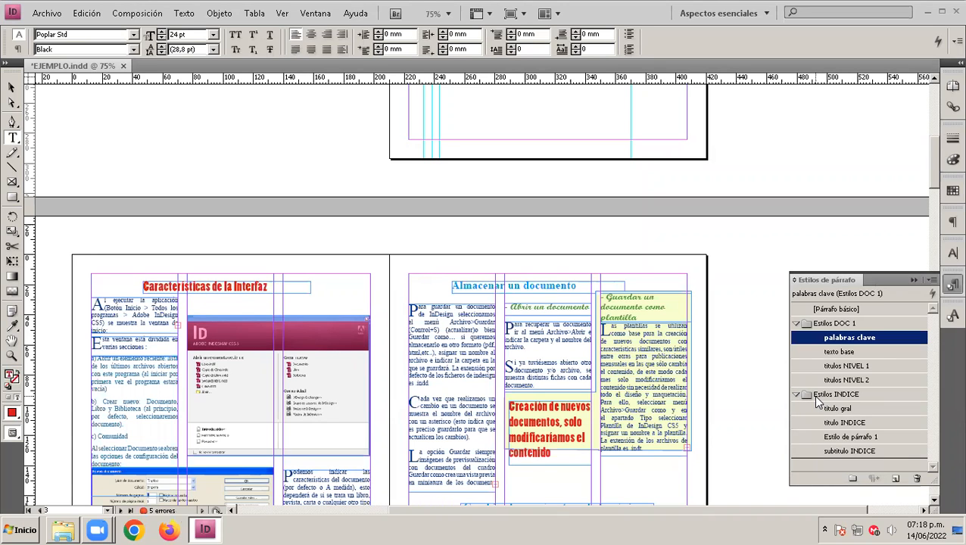
{"action": "left_click", "coordinate": [795, 394]}
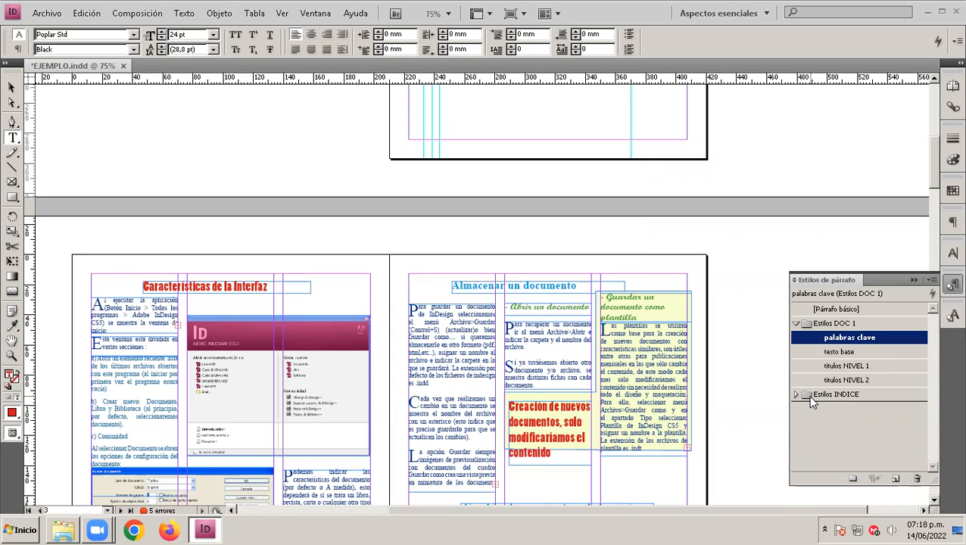
{"action": "left_click", "coordinate": [797, 395]}
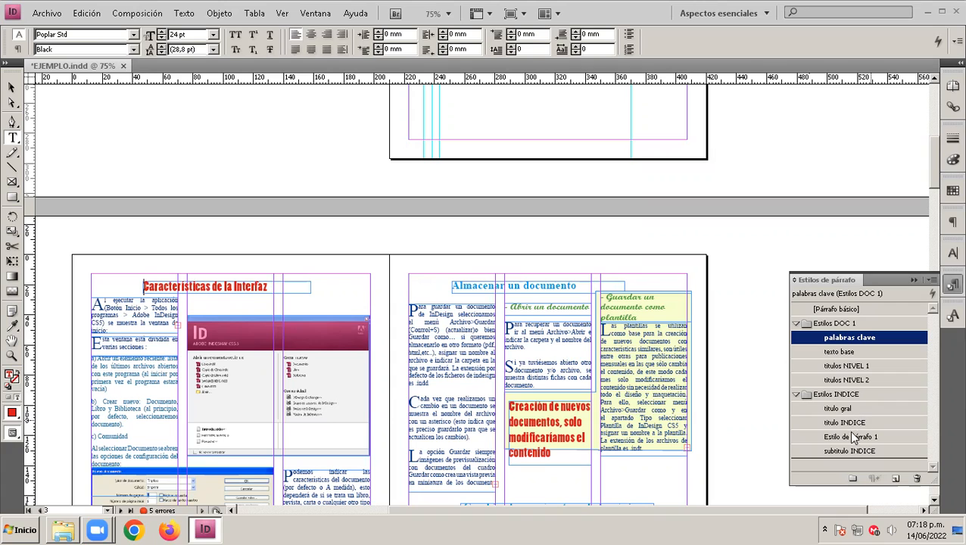
{"action": "left_click", "coordinate": [794, 395]}
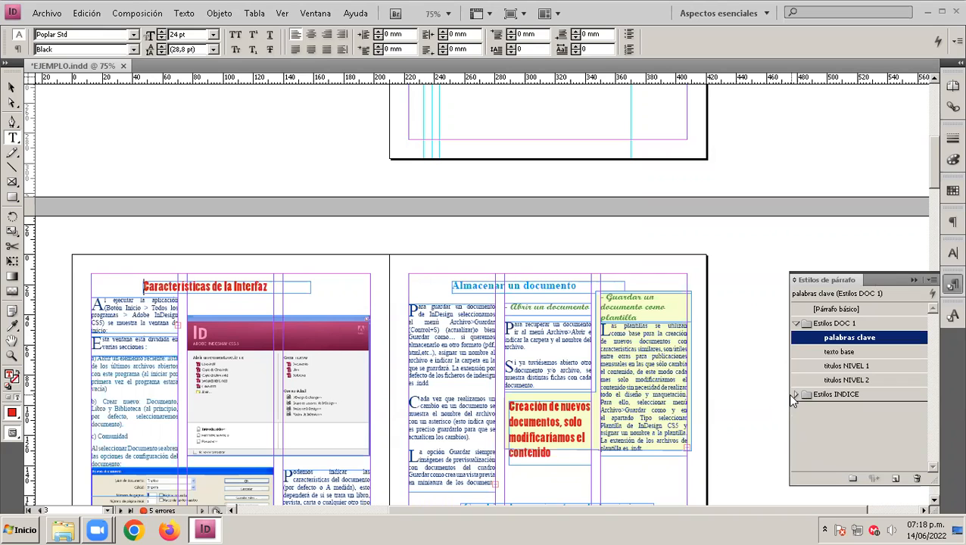
{"action": "left_click", "coordinate": [734, 383]}
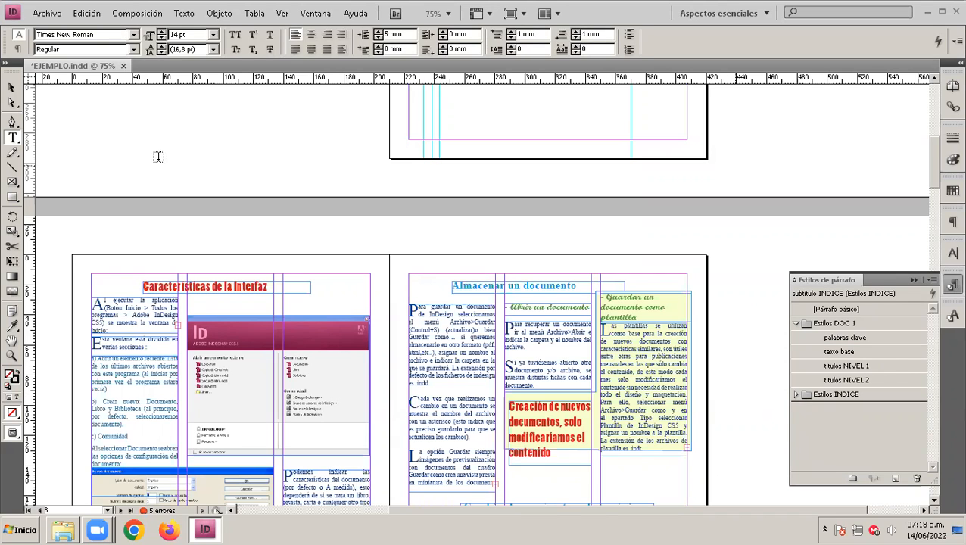
Undo the trial paragraph styles applied to the "Características de la Interfaz" heading.
{"action": "left_click", "coordinate": [12, 88]}
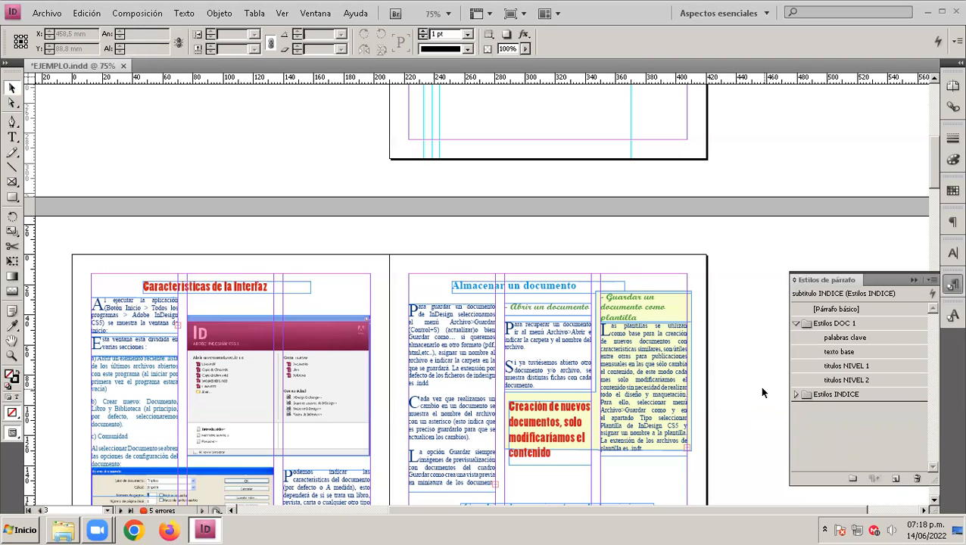
{"action": "key", "text": "ctrl+z"}
{"action": "key", "text": "ctrl+z"}
{"action": "key", "text": "ctrl+z"}
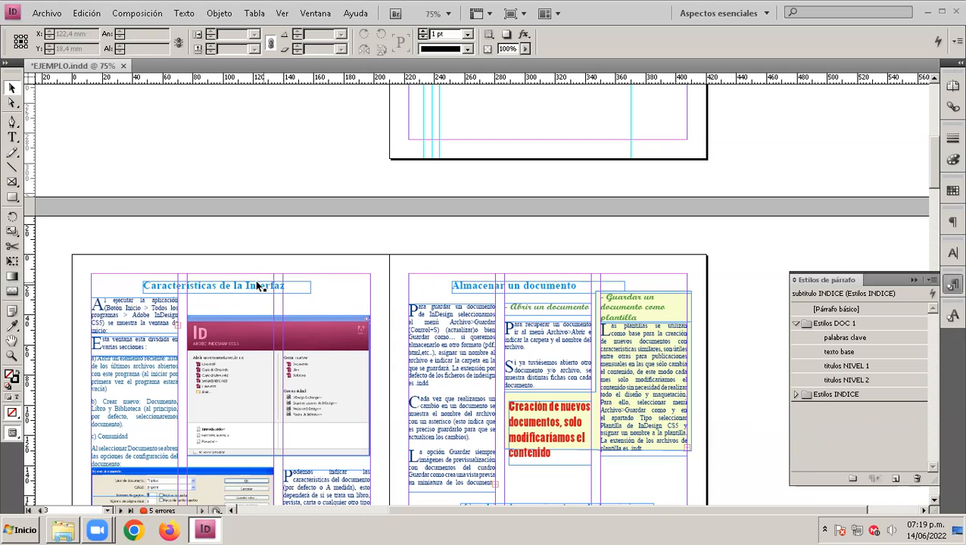
{"action": "scroll", "coordinate": [257, 286], "scroll_direction": "up", "scroll_amount": 2}
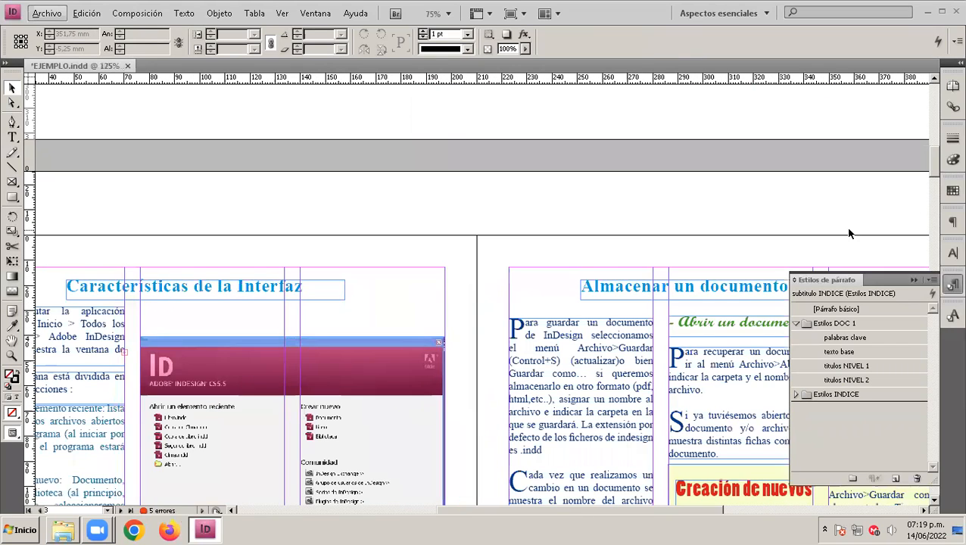
{"action": "left_click_drag", "start_coordinate": [525, 315], "coordinate": [542, 191]}
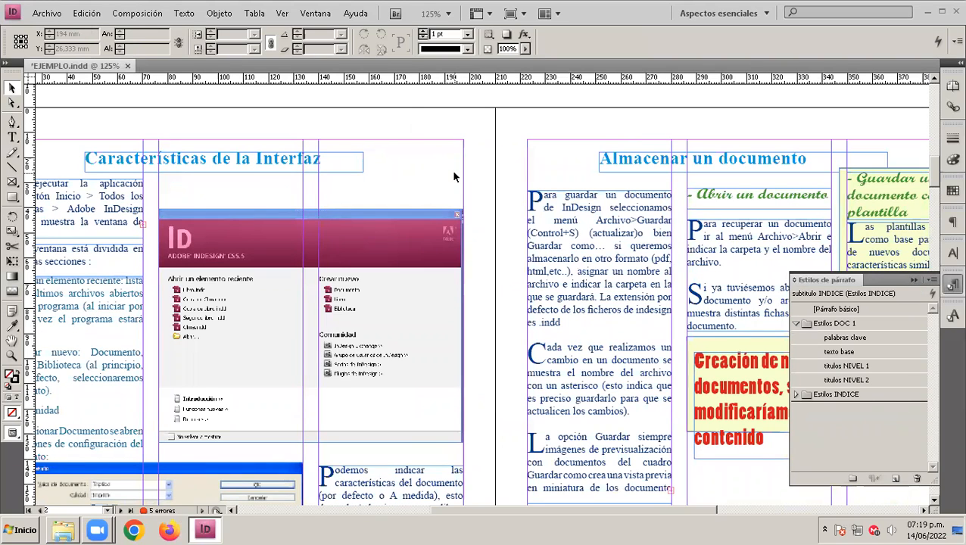
{"action": "scroll", "coordinate": [454, 178], "scroll_direction": "down", "scroll_amount": 5}
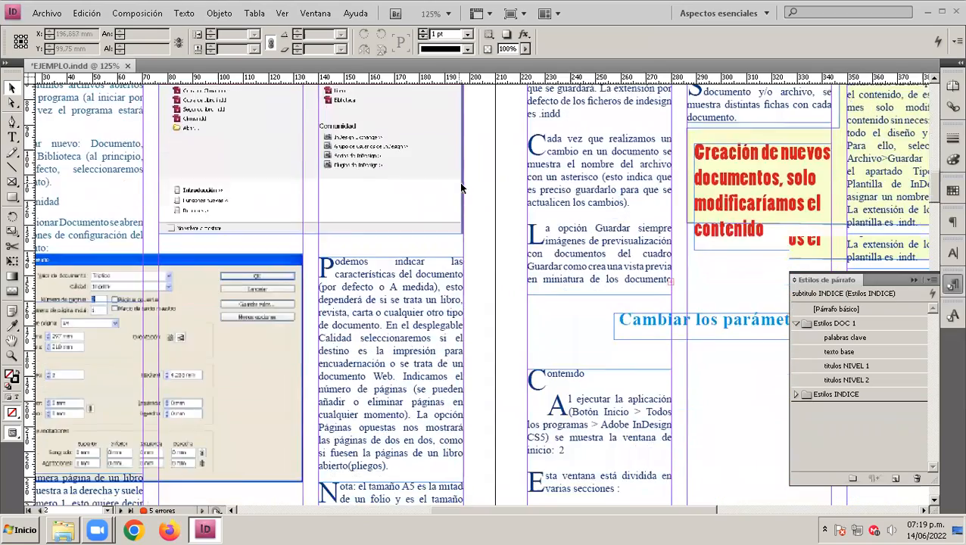
Examine the level 1 and level 2 headings throughout the document's spreads and return to the "Características de la Interfaz" page.
{"action": "scroll", "coordinate": [458, 181], "scroll_direction": "down", "scroll_amount": 15}
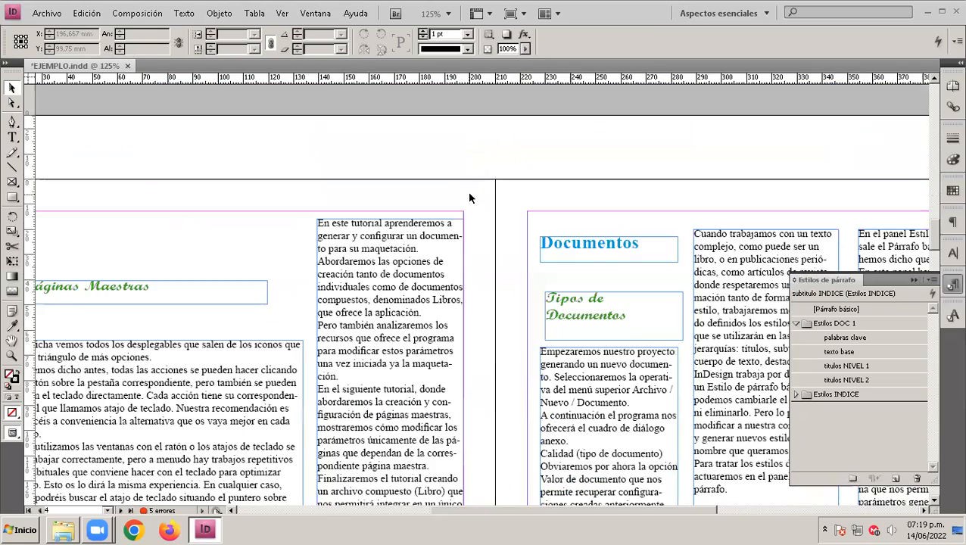
{"action": "scroll", "coordinate": [547, 511], "scroll_direction": "down", "scroll_amount": 1}
{"action": "left_click_drag", "start_coordinate": [547, 511], "coordinate": [476, 513]}
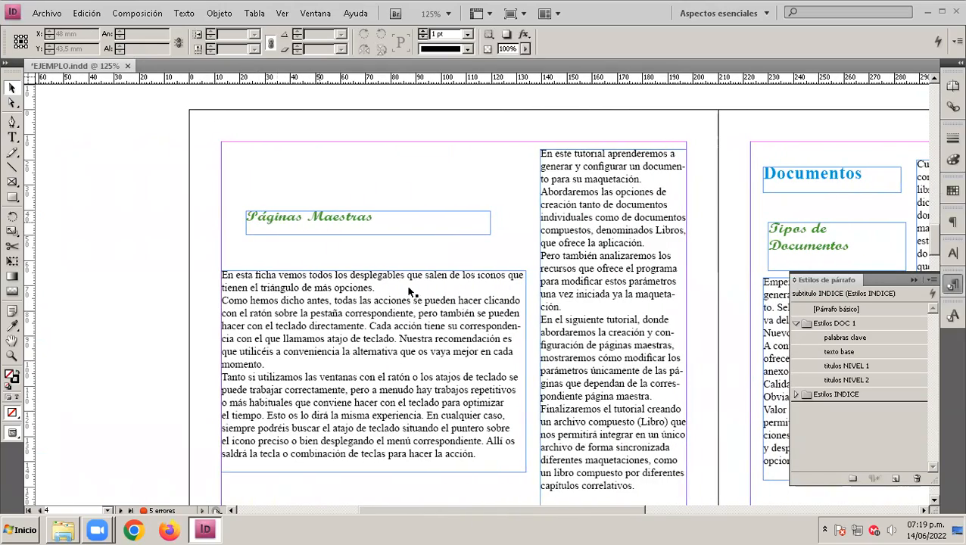
{"action": "left_click_drag", "start_coordinate": [513, 513], "coordinate": [624, 442]}
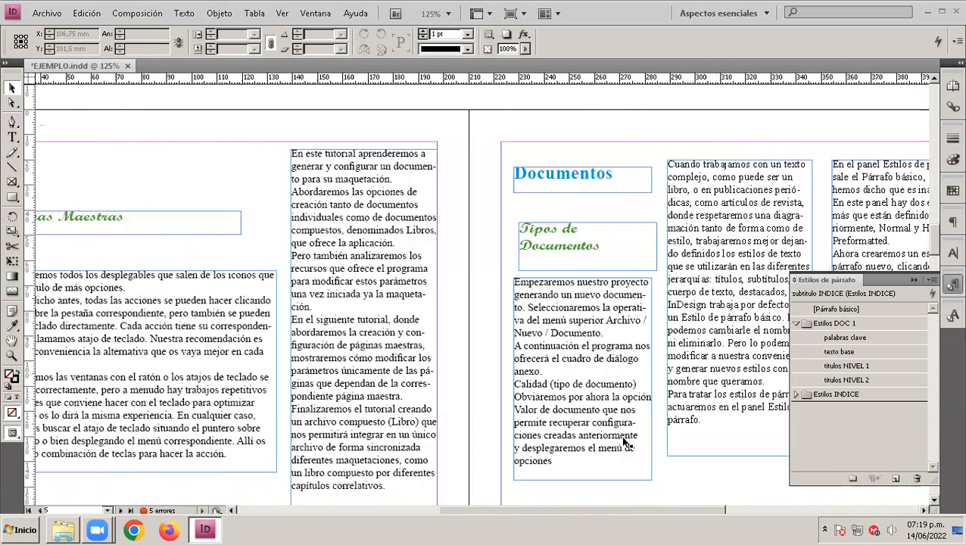
{"action": "left_click_drag", "start_coordinate": [642, 510], "coordinate": [593, 499]}
{"action": "scroll", "coordinate": [442, 265], "scroll_direction": "down", "scroll_amount": 3}
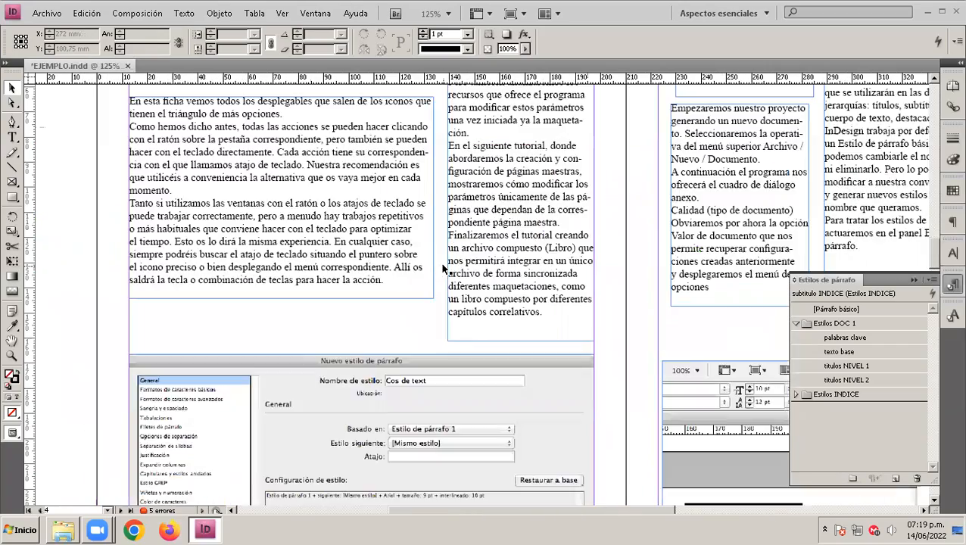
{"action": "scroll", "coordinate": [442, 265], "scroll_direction": "down", "scroll_amount": 10}
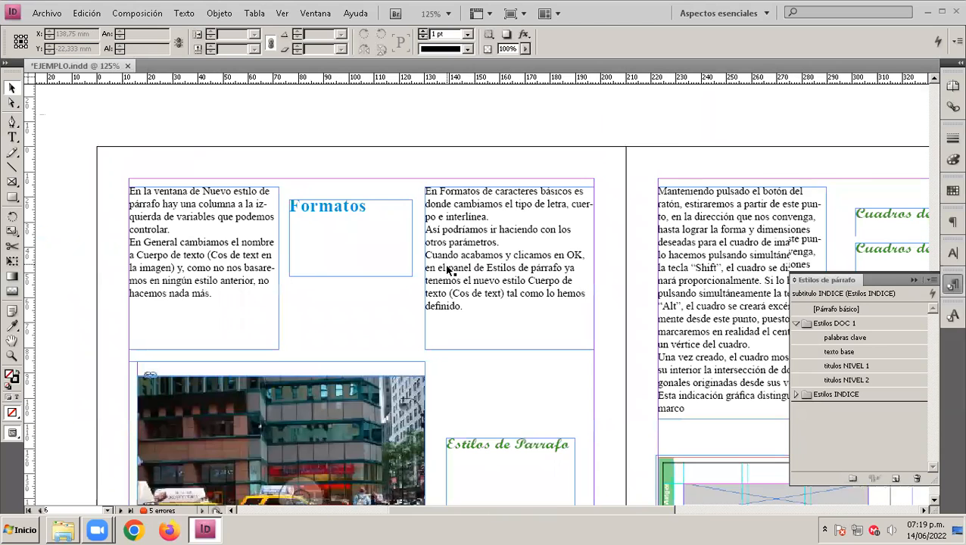
{"action": "scroll", "coordinate": [449, 270], "scroll_direction": "down", "scroll_amount": 3}
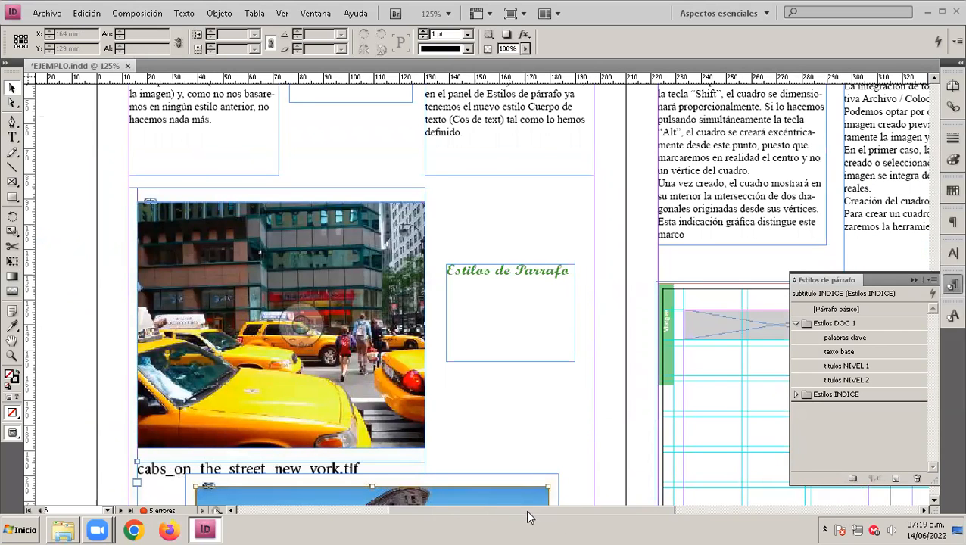
{"action": "scroll", "coordinate": [533, 516], "scroll_direction": "right", "scroll_amount": 3}
{"action": "scroll", "coordinate": [718, 516], "scroll_direction": "right", "scroll_amount": 1}
{"action": "left_click_drag", "start_coordinate": [587, 516], "coordinate": [550, 514]}
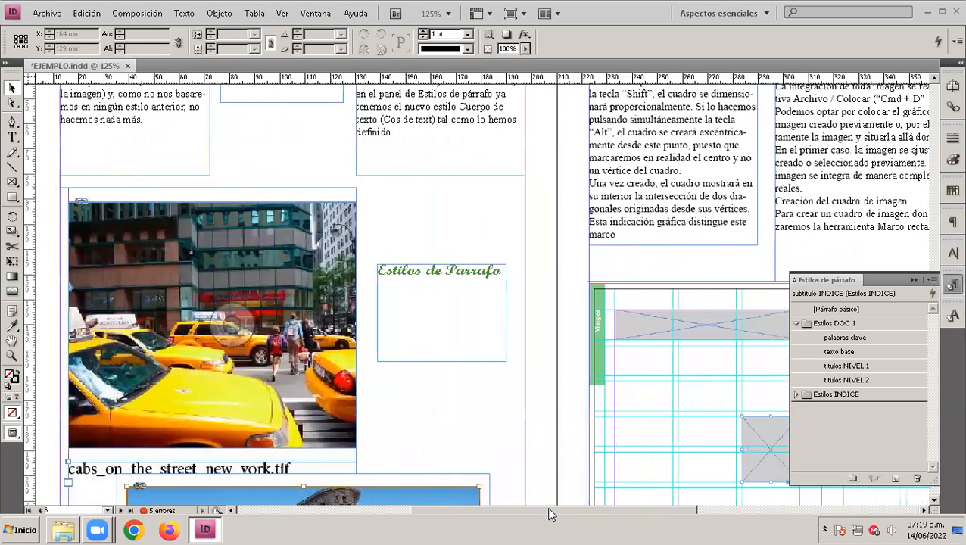
{"action": "scroll", "coordinate": [509, 291], "scroll_direction": "down", "scroll_amount": 10}
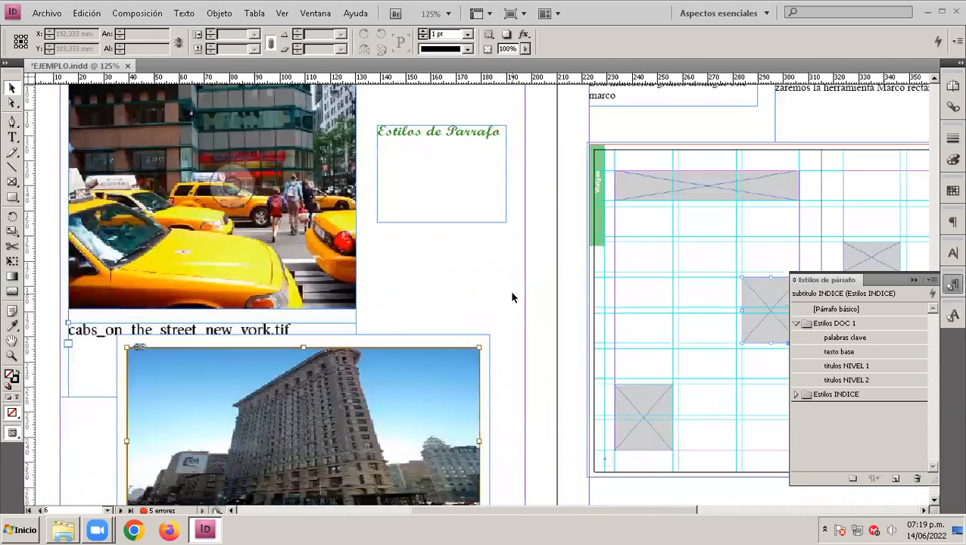
{"action": "scroll", "coordinate": [509, 292], "scroll_direction": "down", "scroll_amount": 20}
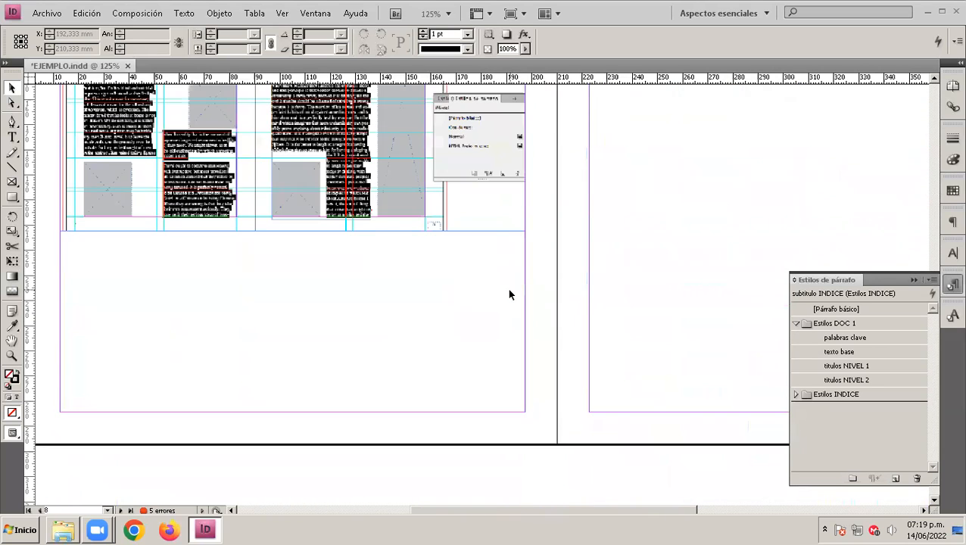
{"action": "scroll", "coordinate": [510, 294], "scroll_direction": "up", "scroll_amount": 12}
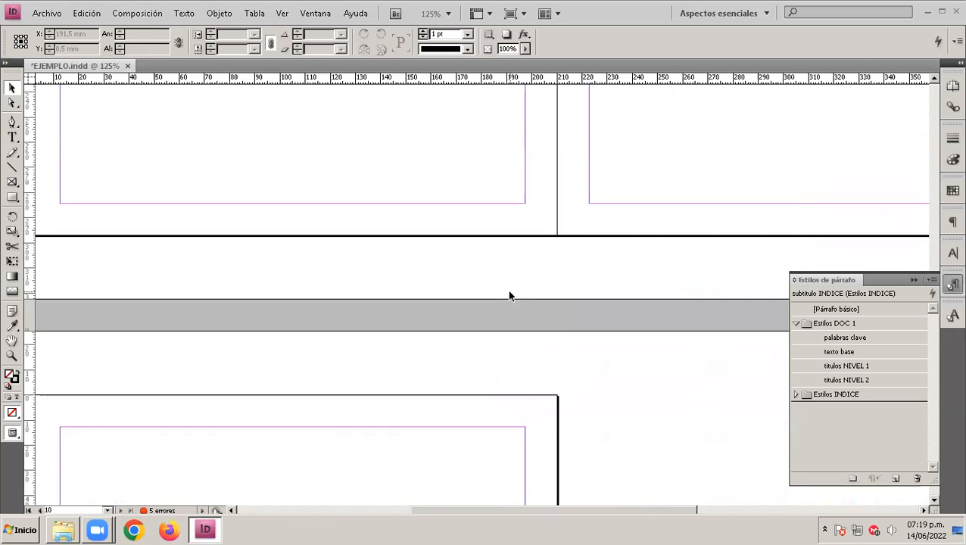
{"action": "scroll", "coordinate": [509, 296], "scroll_direction": "up", "scroll_amount": 3}
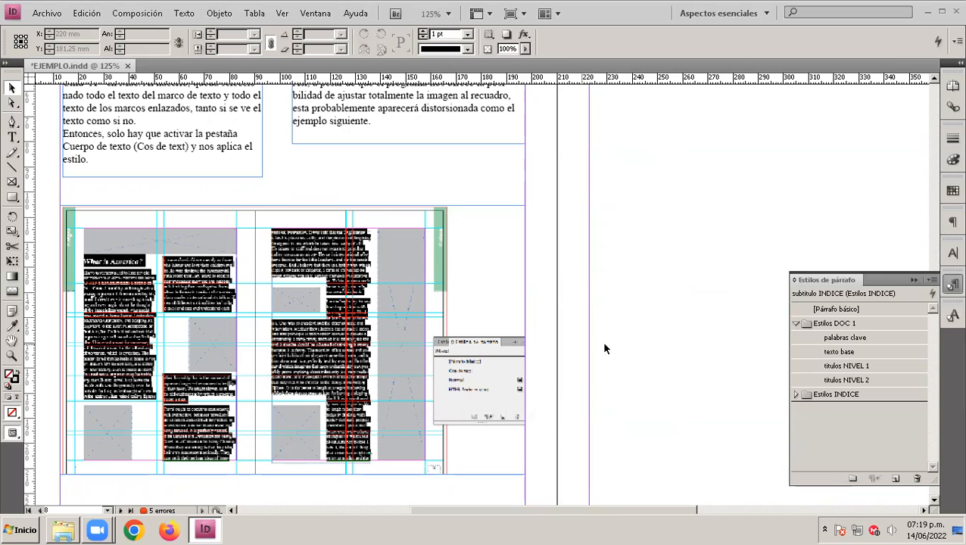
{"action": "scroll", "coordinate": [932, 144], "scroll_direction": "up", "scroll_amount": 20}
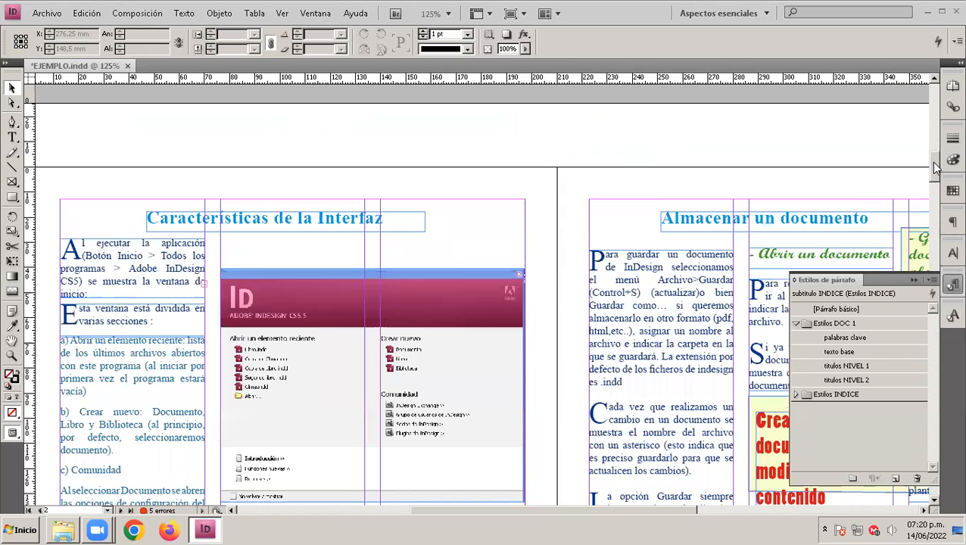
{"action": "left_click_drag", "start_coordinate": [934, 162], "coordinate": [934, 162]}
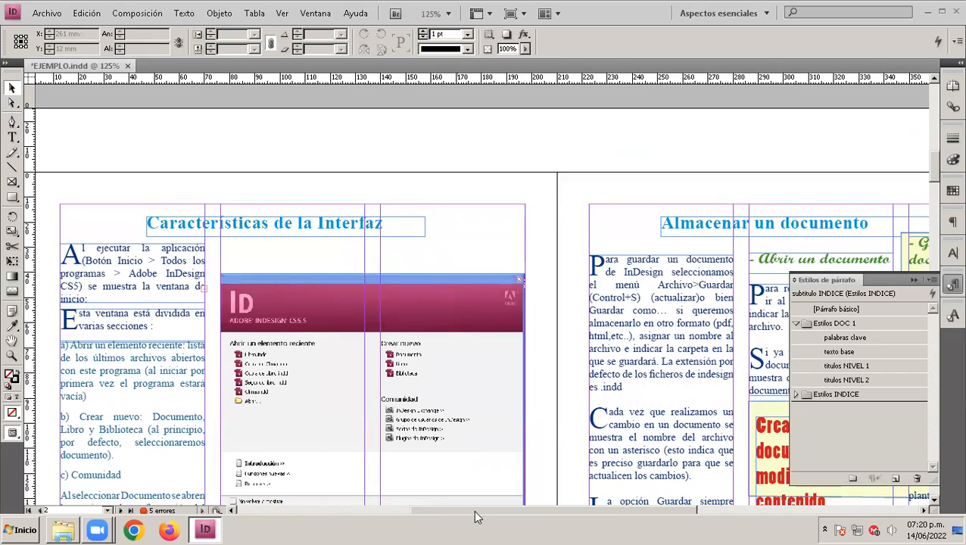
{"action": "mouse_move", "coordinate": [470, 513]}
{"action": "left_mouse_down"}
{"action": "mouse_move", "coordinate": [442, 519]}
{"action": "mouse_move", "coordinate": [475, 519]}
{"action": "left_mouse_up"}
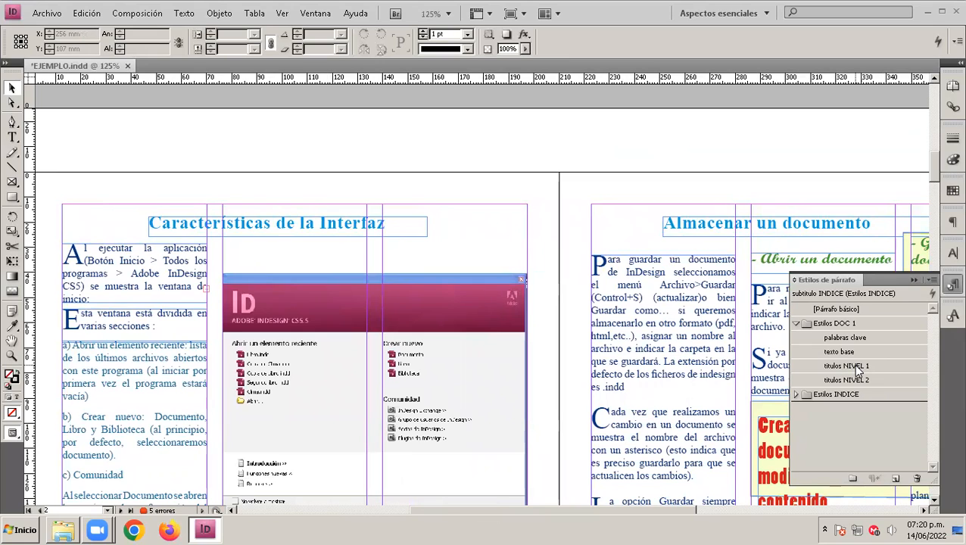
Open the options of the titulos NIVEL 1 paragraph style and review its categories from General through Opciones de tachado.
{"action": "double_click", "coordinate": [855, 366]}
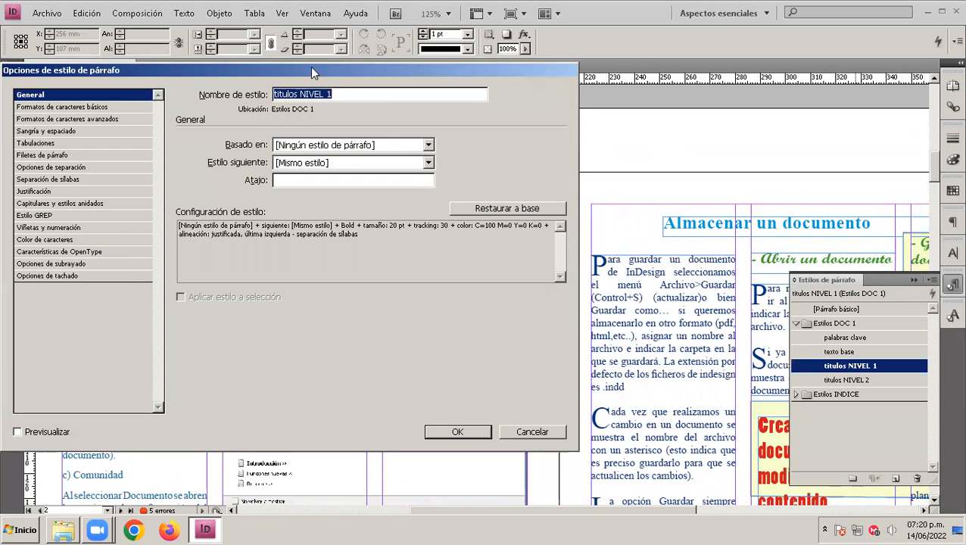
{"action": "left_click_drag", "start_coordinate": [307, 69], "coordinate": [622, 97]}
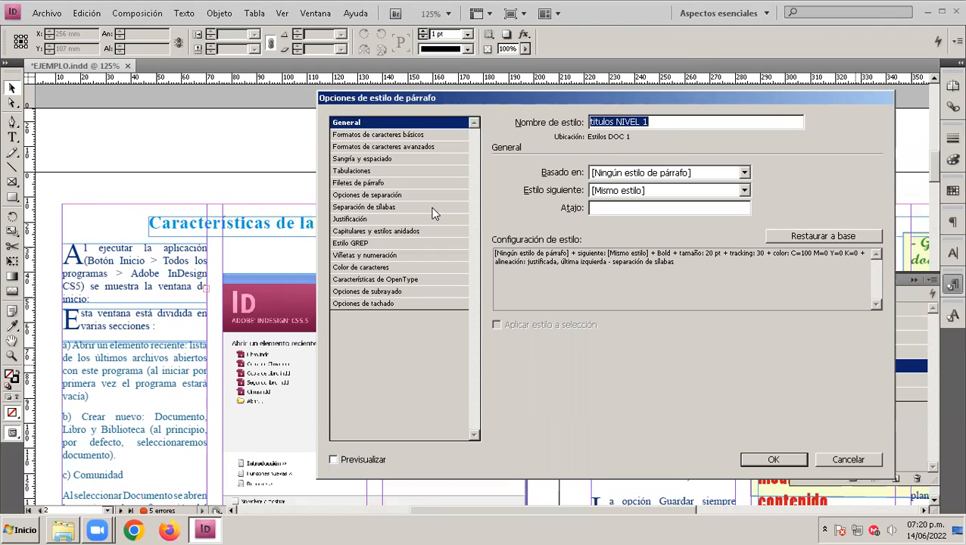
{"action": "left_click", "coordinate": [363, 136]}
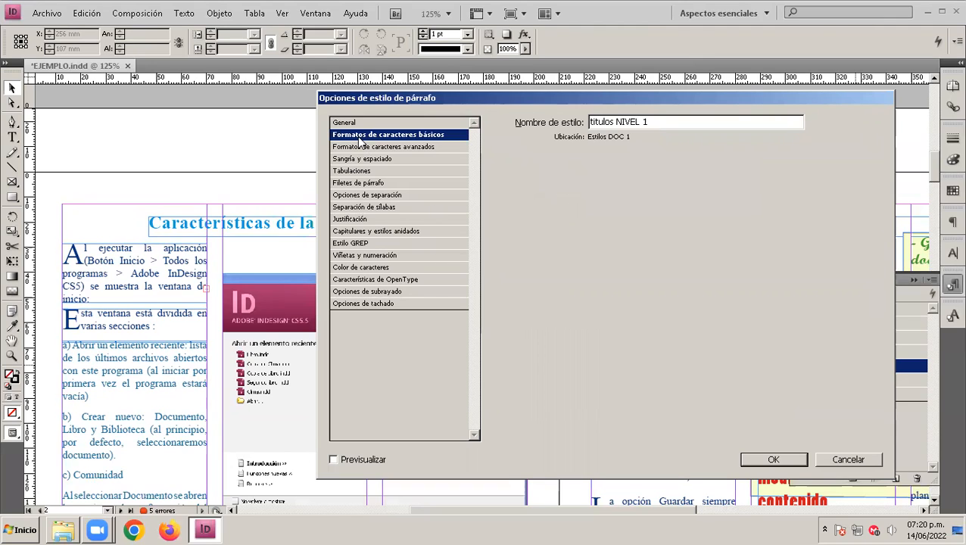
{"action": "left_click", "coordinate": [361, 147]}
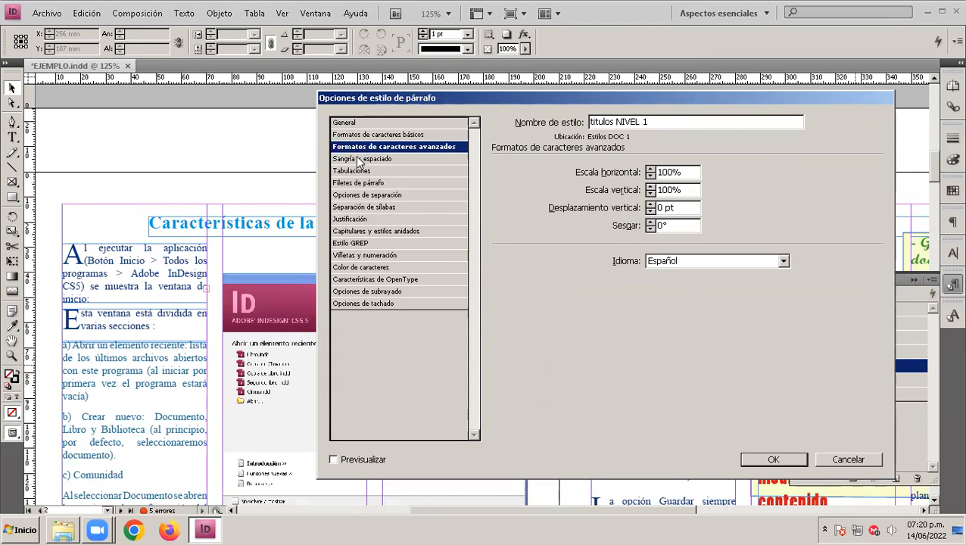
{"action": "left_click", "coordinate": [352, 160]}
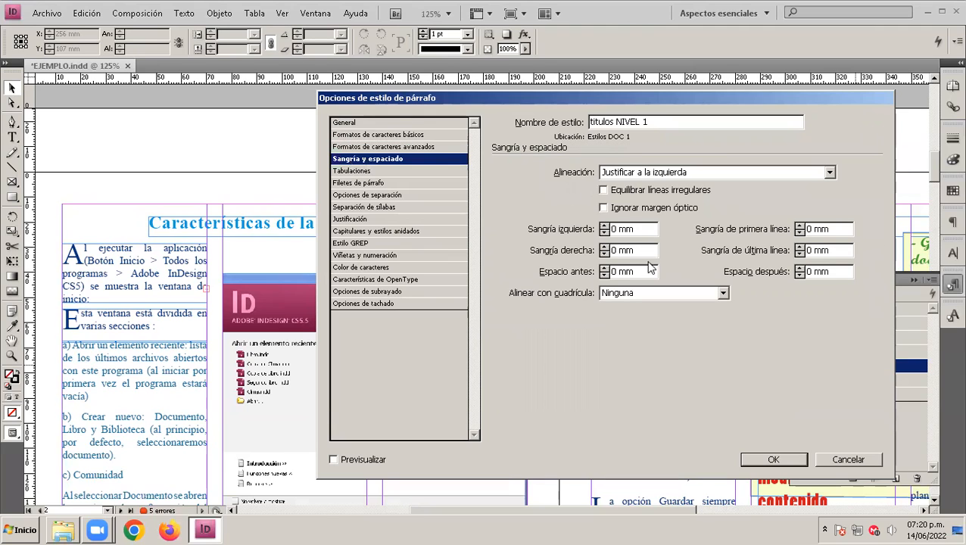
{"action": "left_click", "coordinate": [351, 171]}
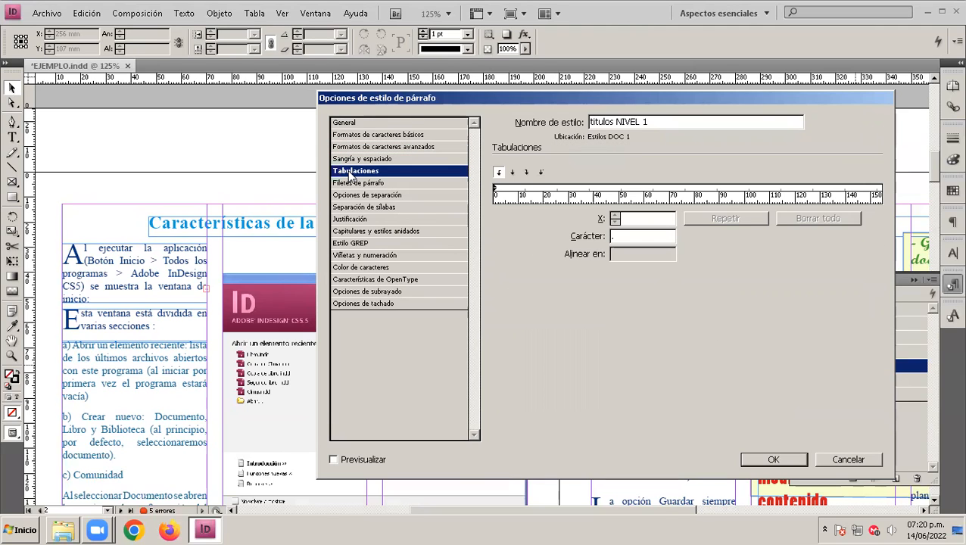
{"action": "left_click", "coordinate": [357, 183]}
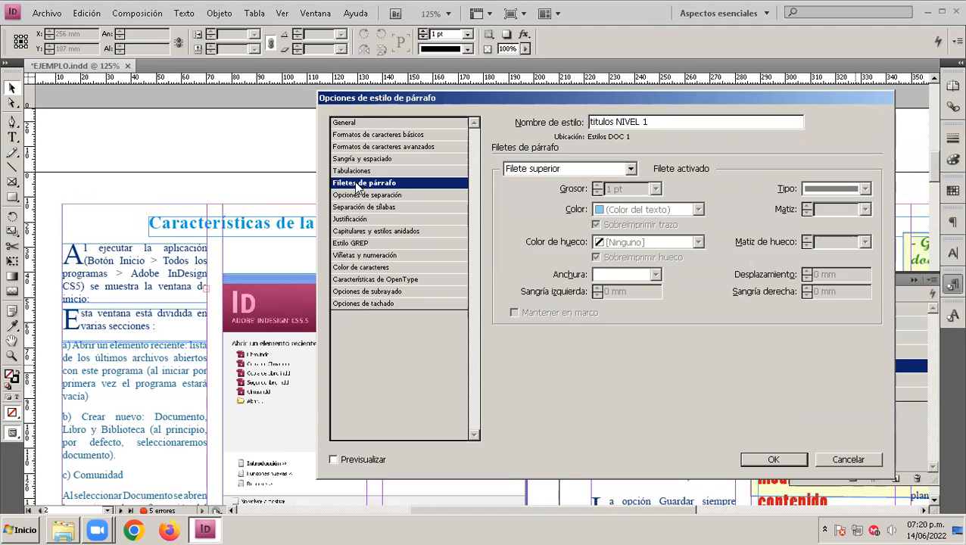
{"action": "left_click", "coordinate": [361, 195]}
{"action": "left_click", "coordinate": [361, 209]}
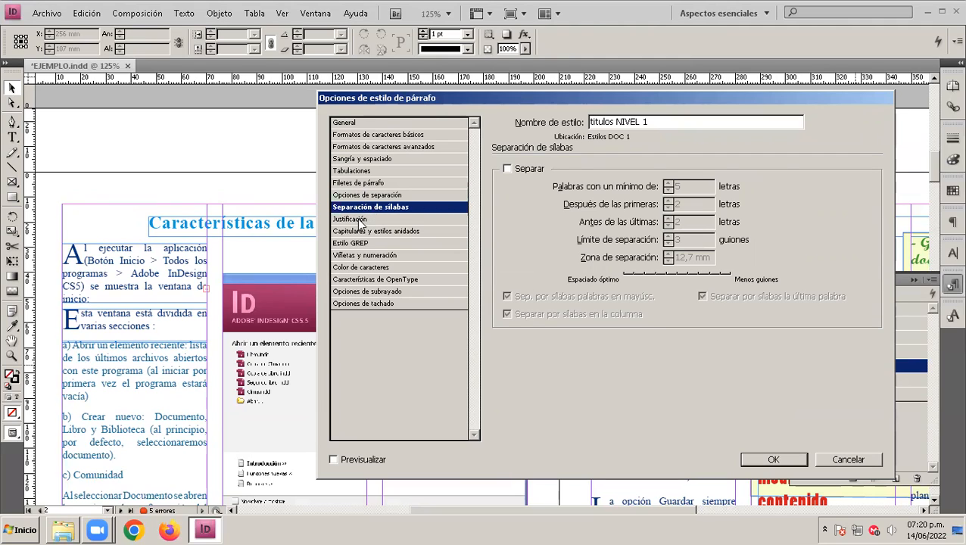
{"action": "left_click", "coordinate": [358, 218]}
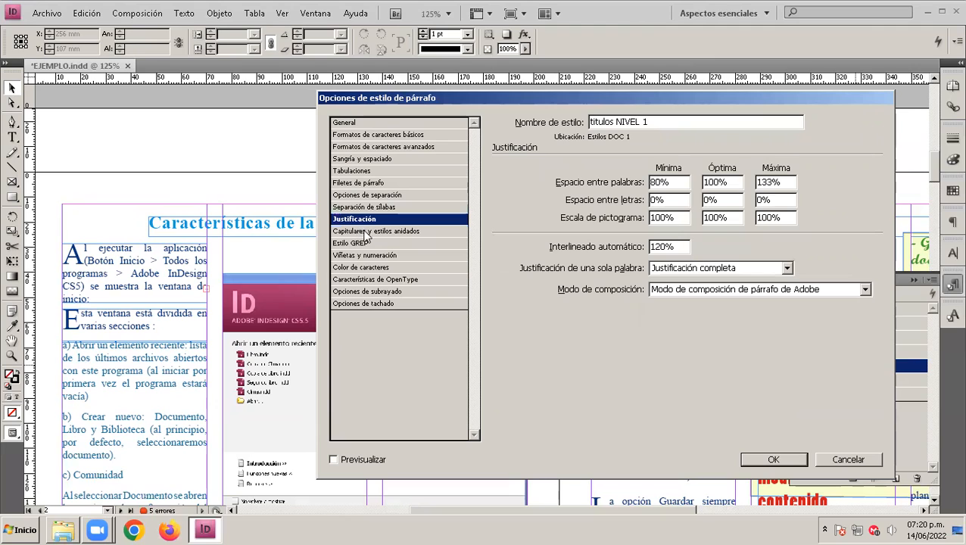
{"action": "left_click", "coordinate": [367, 233]}
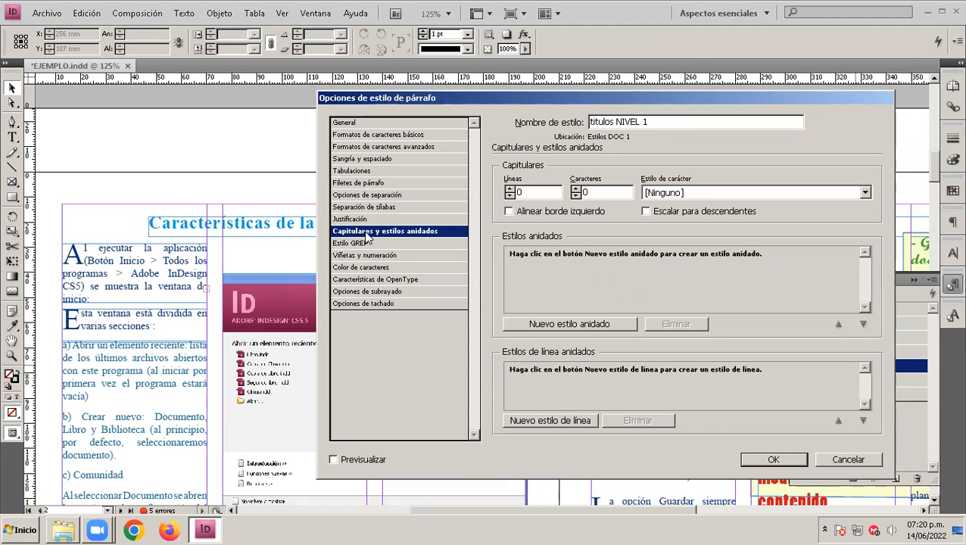
{"action": "left_click", "coordinate": [368, 243]}
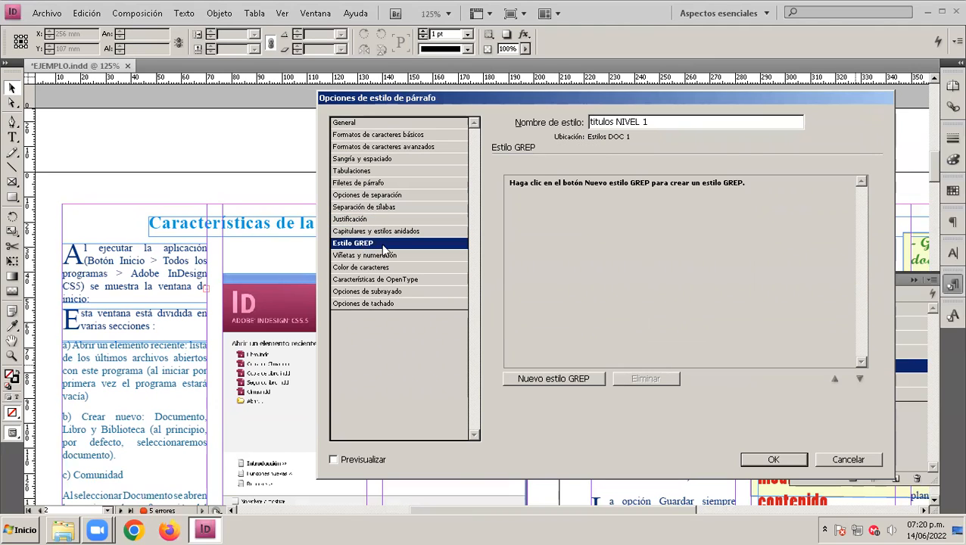
{"action": "left_click", "coordinate": [377, 256]}
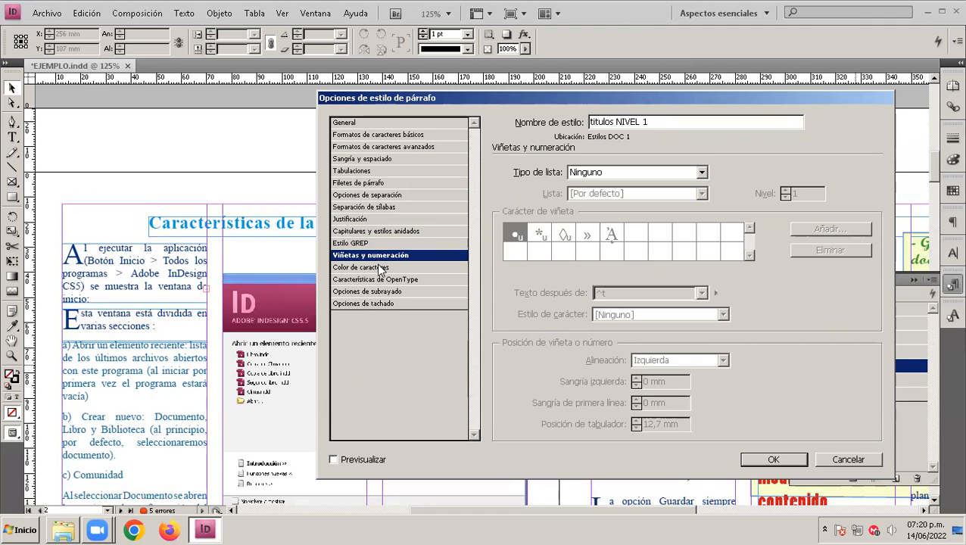
{"action": "left_click", "coordinate": [373, 269]}
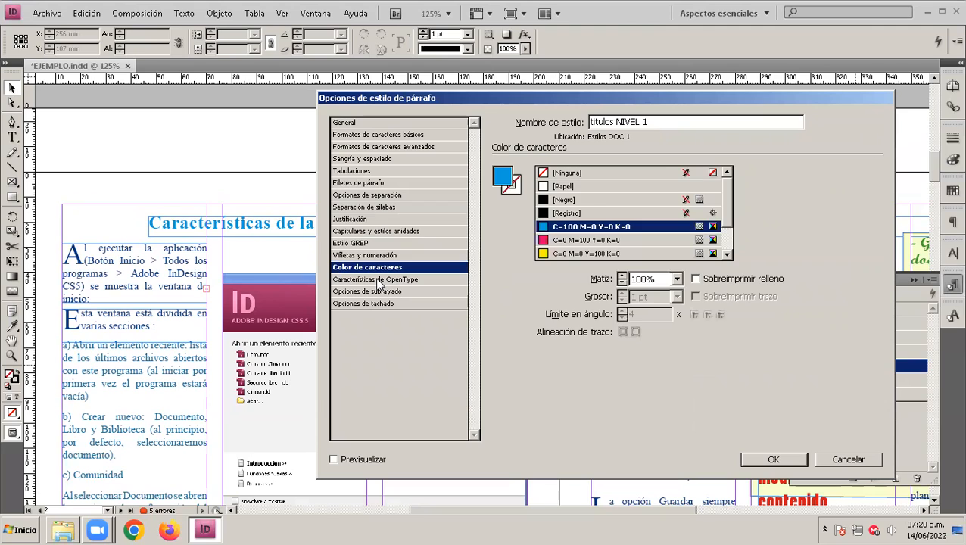
{"action": "left_click", "coordinate": [379, 281]}
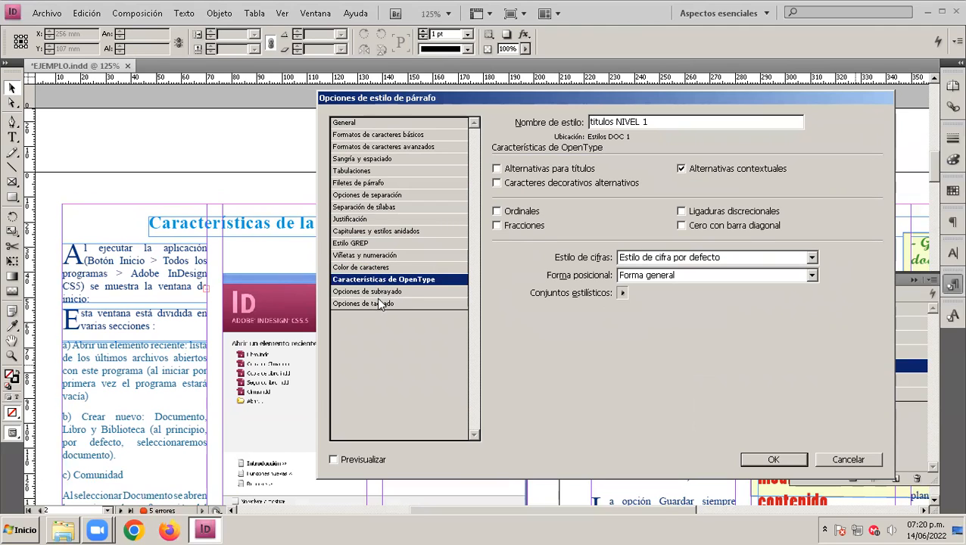
{"action": "left_click", "coordinate": [375, 292]}
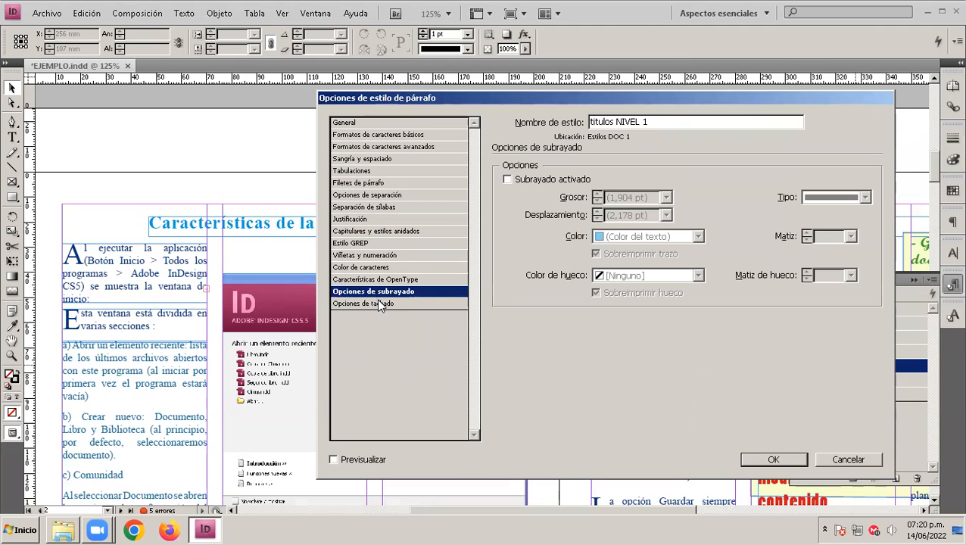
{"action": "left_click", "coordinate": [378, 304]}
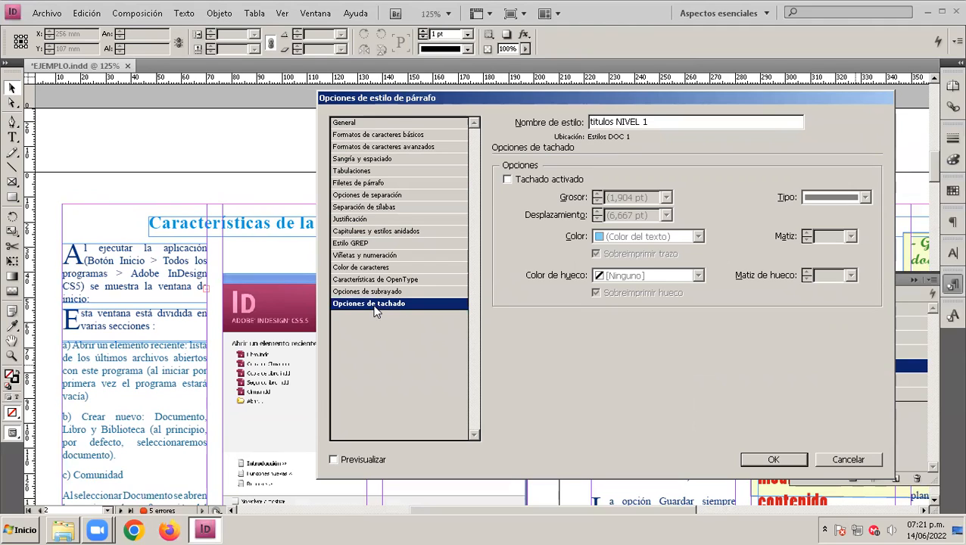
Set the list type in the Viñetas y numeración options of the titulos NIVEL 1 style to Números.
{"action": "left_click", "coordinate": [368, 257]}
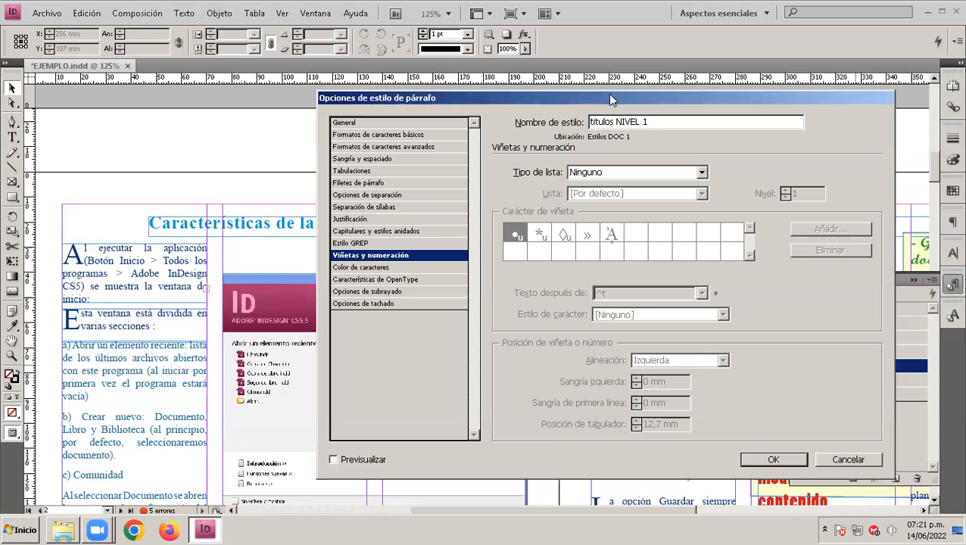
{"action": "left_click_drag", "start_coordinate": [615, 97], "coordinate": [614, 99]}
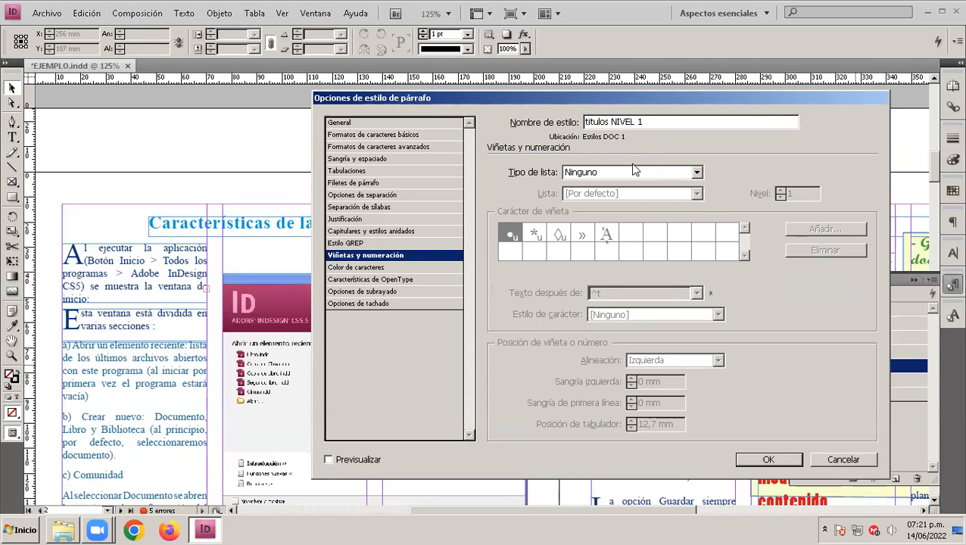
{"action": "left_click", "coordinate": [645, 121]}
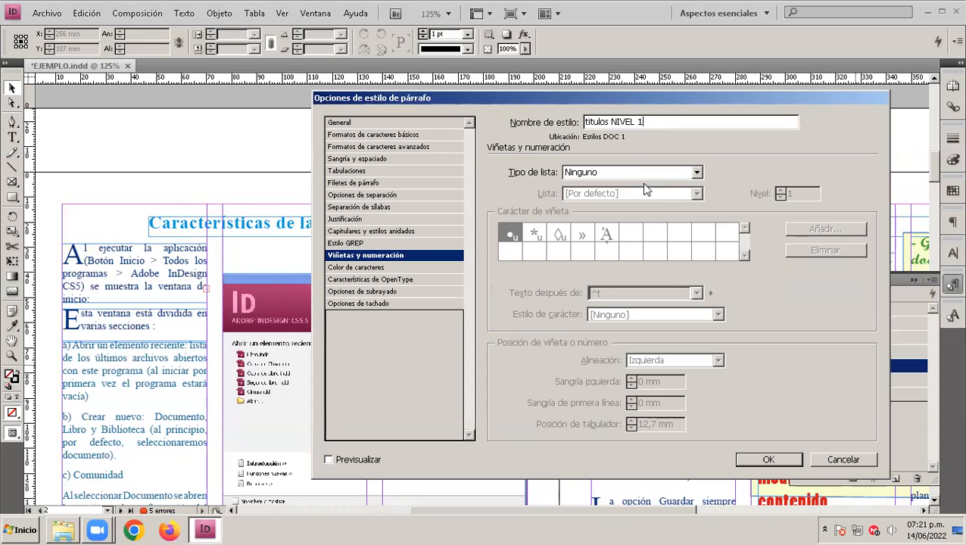
{"action": "left_click", "coordinate": [697, 173]}
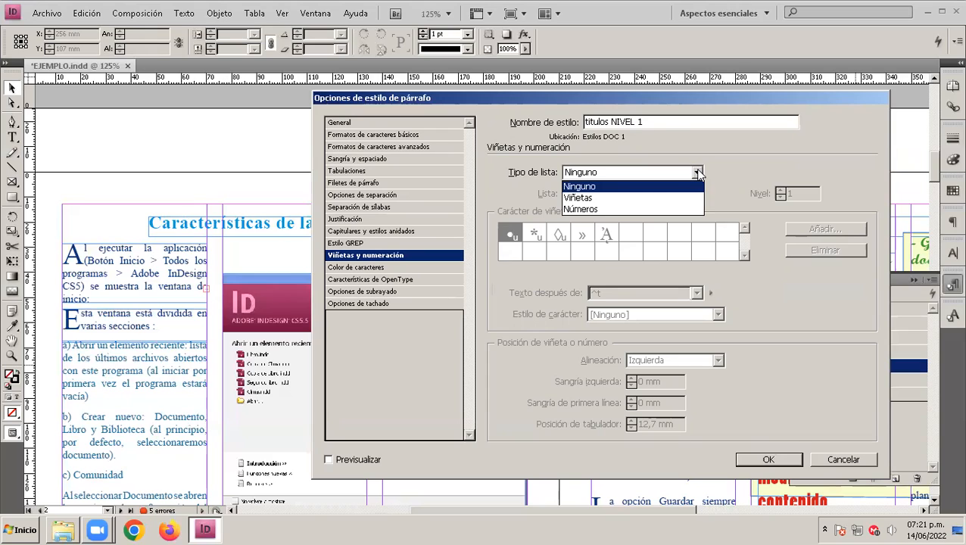
{"action": "left_click", "coordinate": [601, 187]}
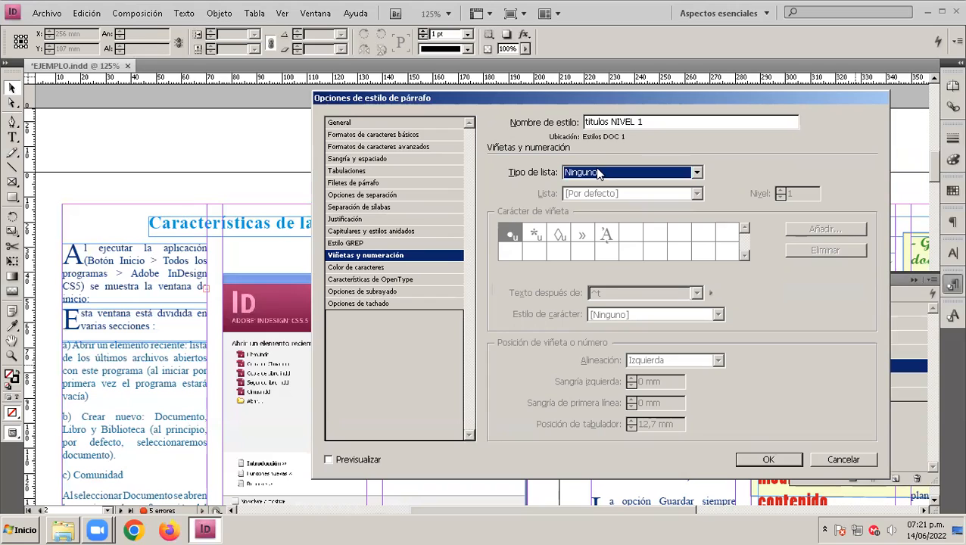
{"action": "left_click", "coordinate": [695, 173]}
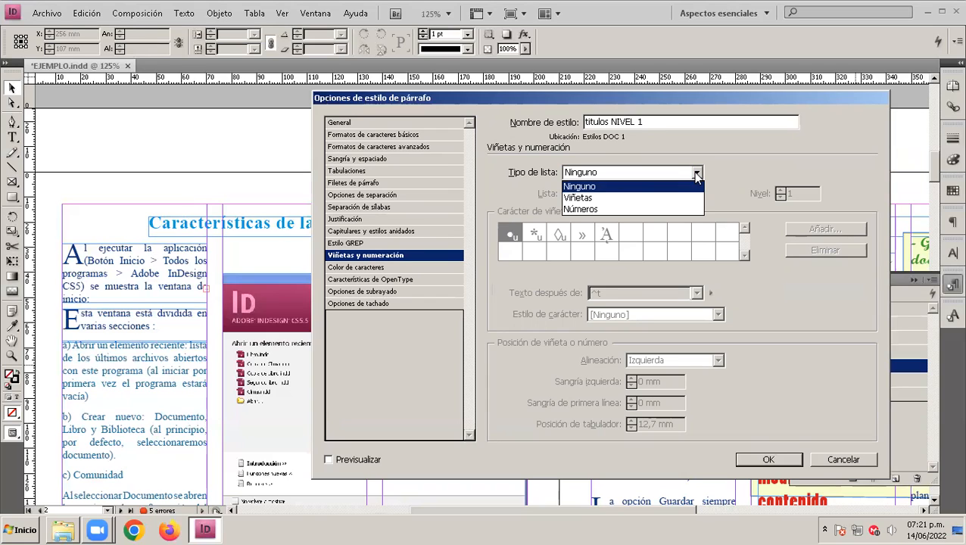
{"action": "left_click", "coordinate": [607, 211]}
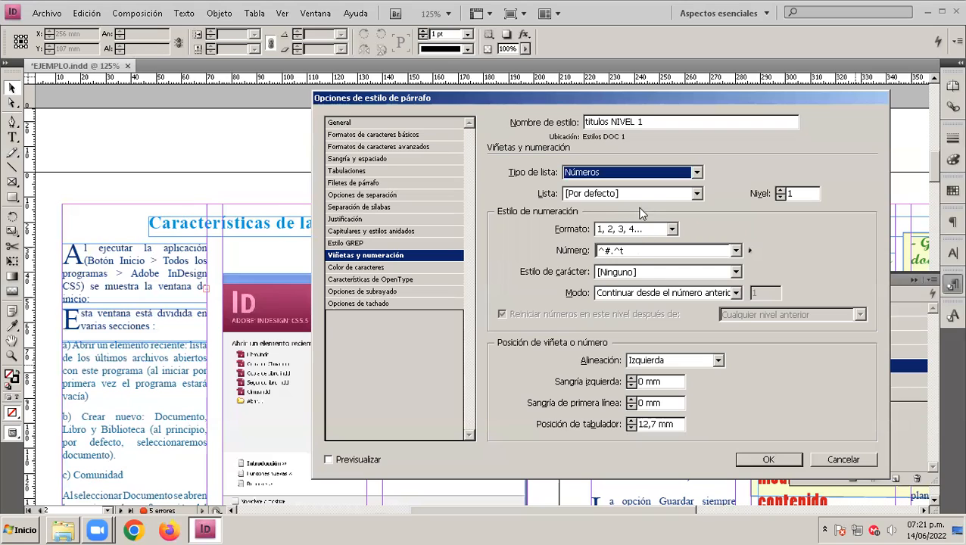
Try the Viñetas and Ninguno list types for the titulos NIVEL 1 style and return to Números.
{"action": "left_click_drag", "start_coordinate": [606, 101], "coordinate": [592, 99]}
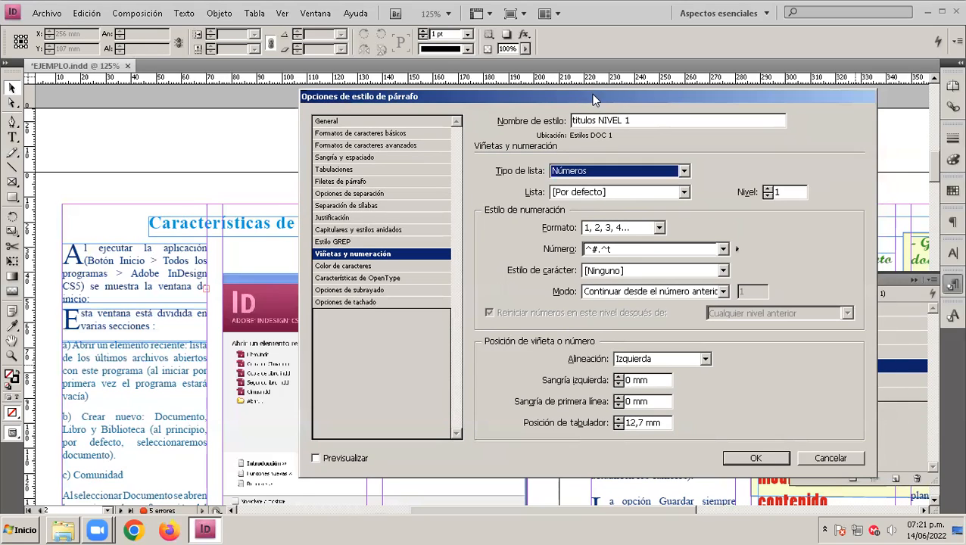
{"action": "left_click", "coordinate": [683, 171]}
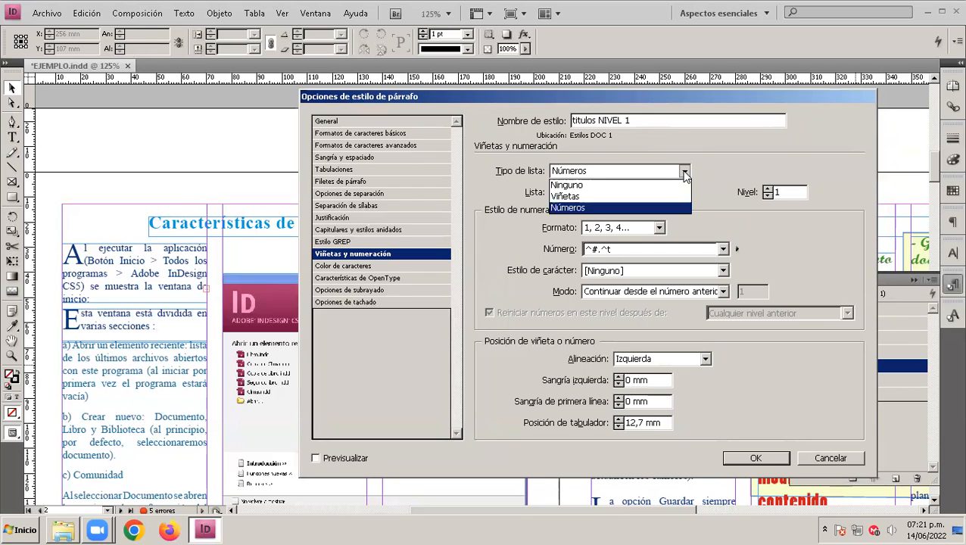
{"action": "left_click", "coordinate": [602, 200]}
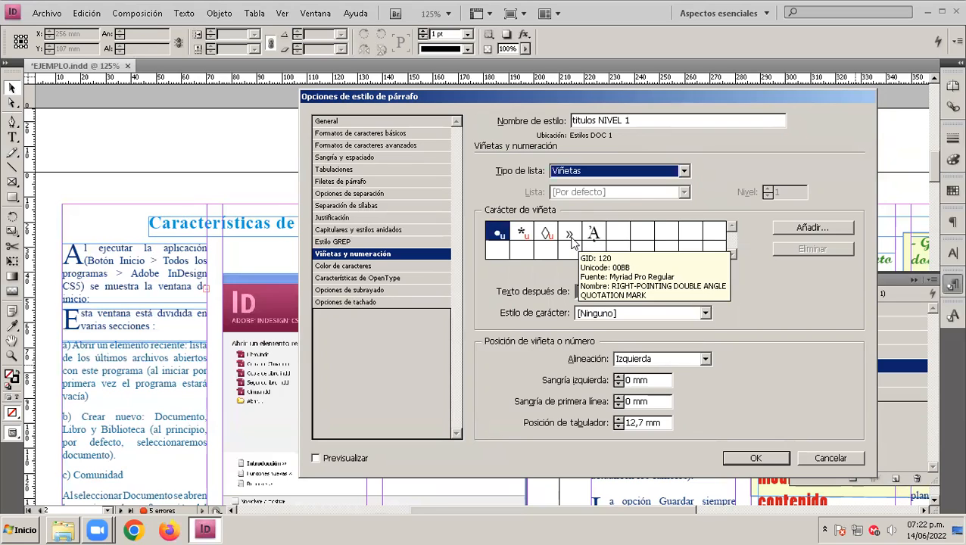
{"action": "left_click", "coordinate": [684, 172]}
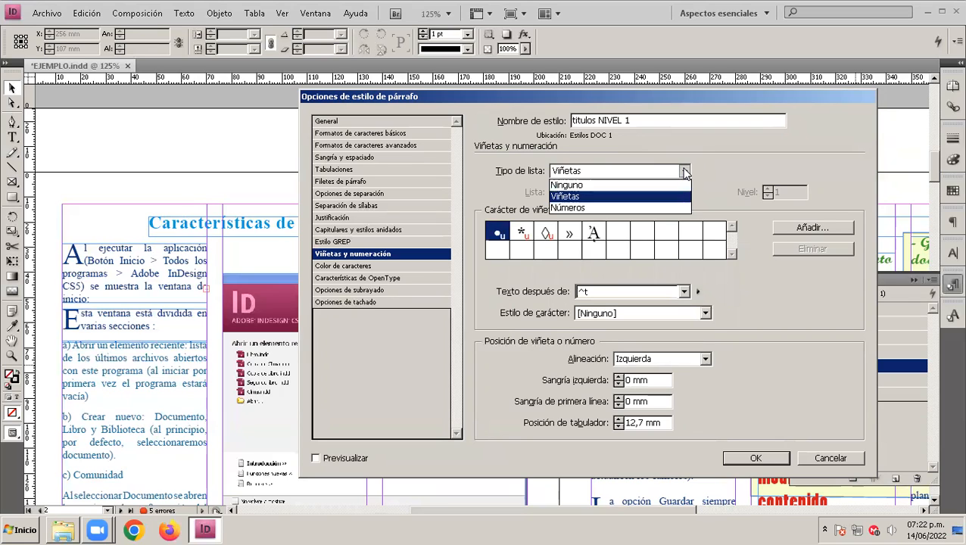
{"action": "left_click", "coordinate": [640, 182]}
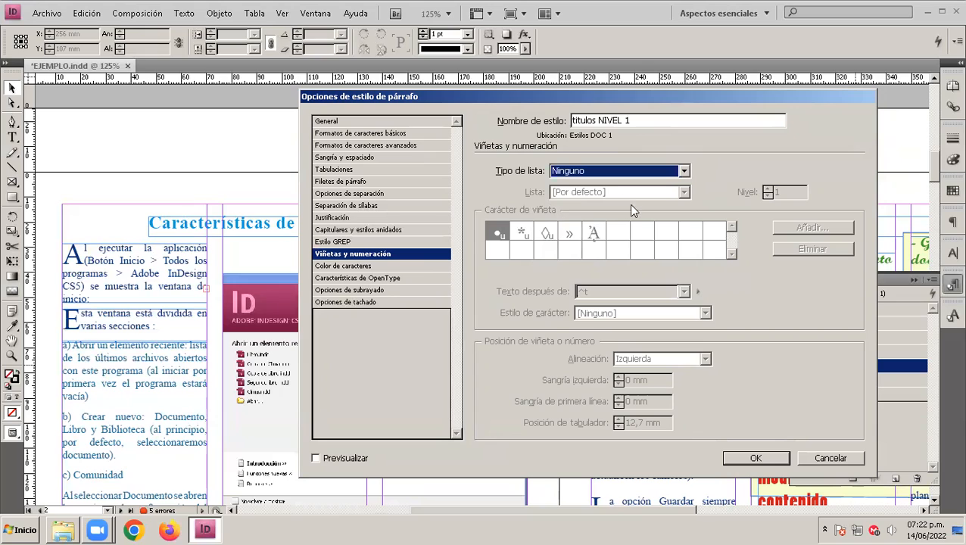
{"action": "left_click", "coordinate": [683, 172]}
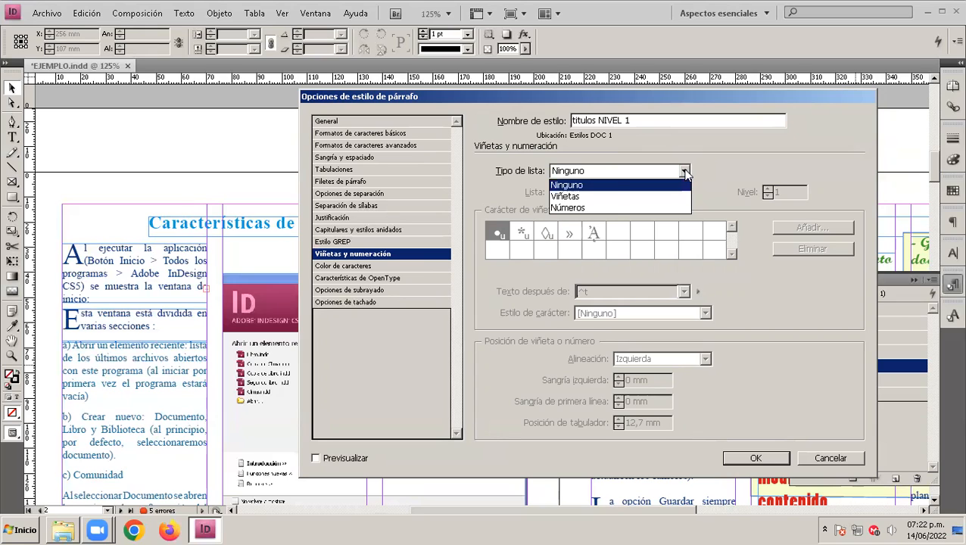
{"action": "left_click", "coordinate": [610, 210]}
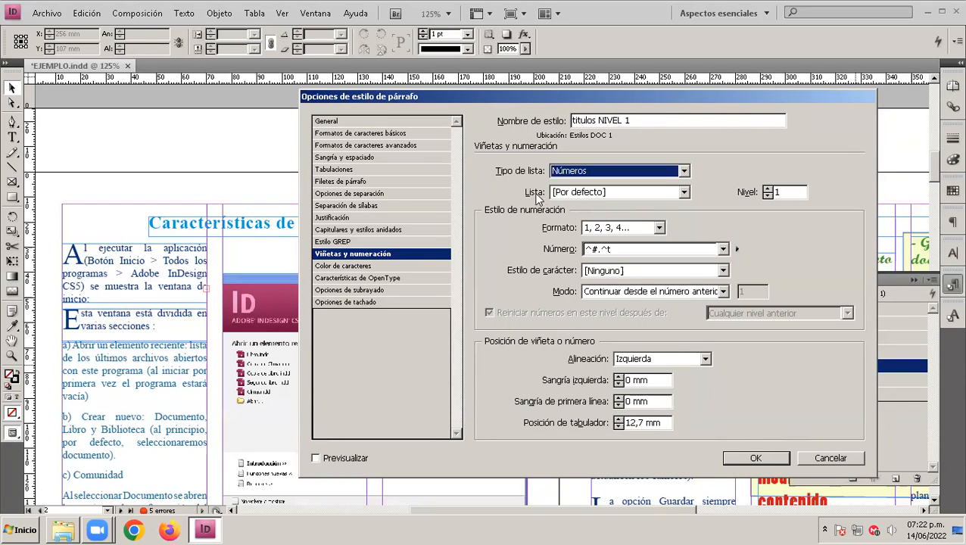
Check the available numbering lists, keeping [Por defecto], and try level 2 before returning the level to 1.
{"action": "left_click", "coordinate": [685, 193]}
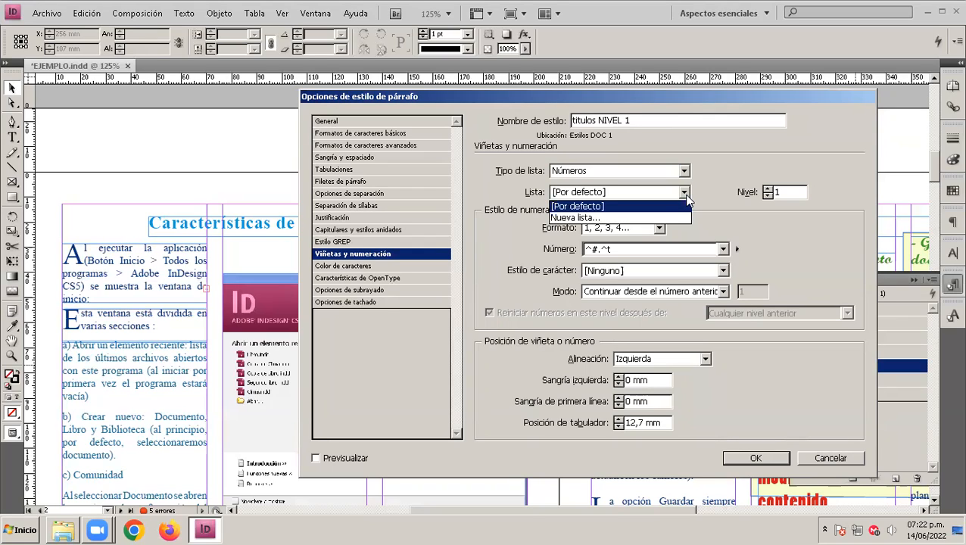
{"action": "left_click", "coordinate": [685, 195]}
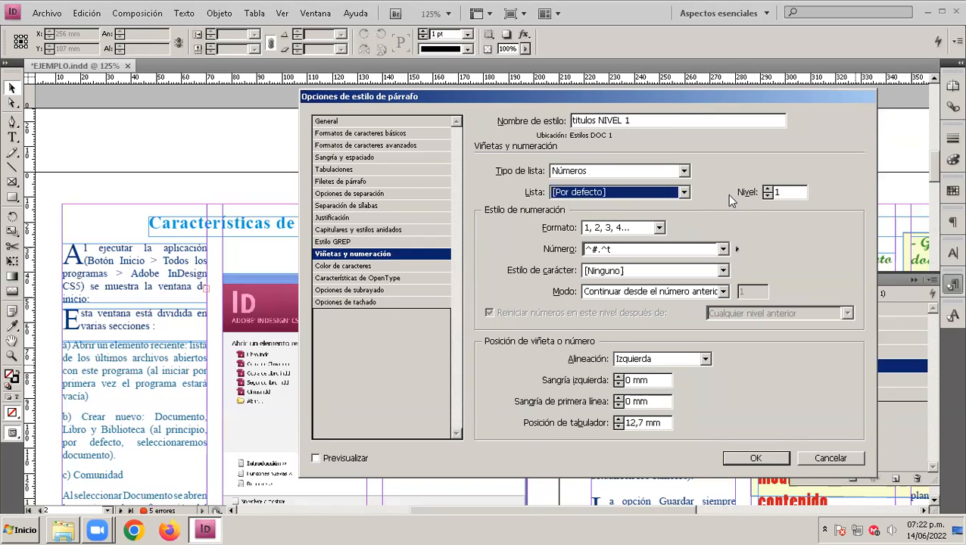
{"action": "left_click", "coordinate": [767, 189]}
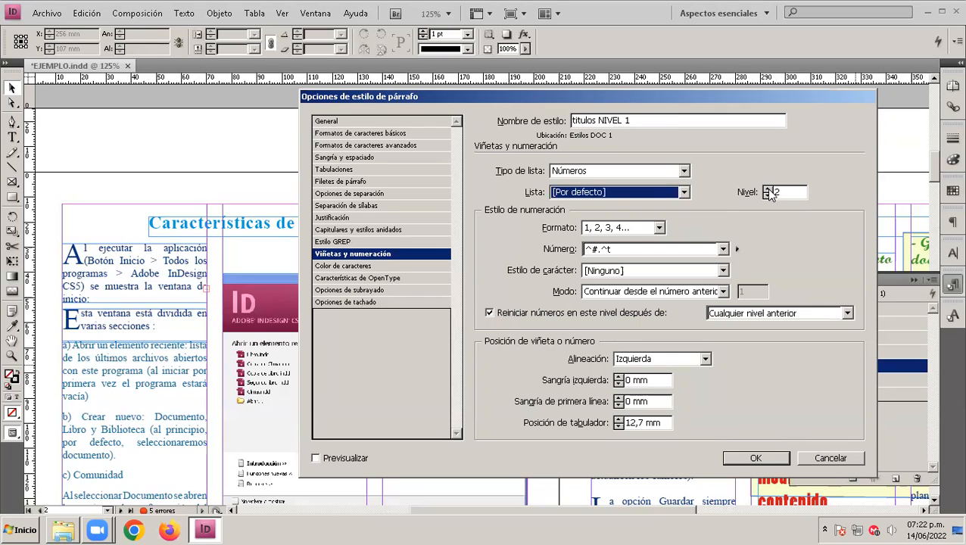
{"action": "left_click", "coordinate": [768, 195]}
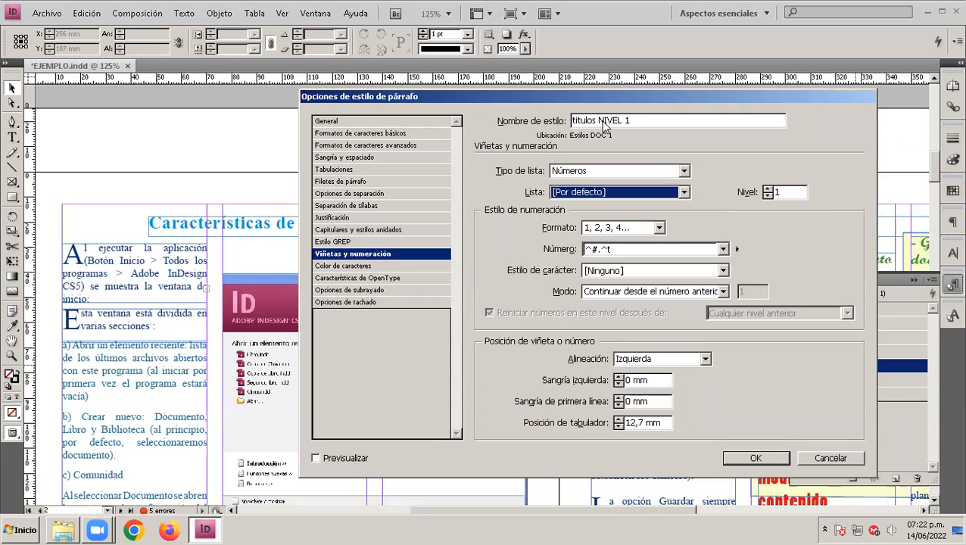
{"action": "left_click", "coordinate": [766, 189]}
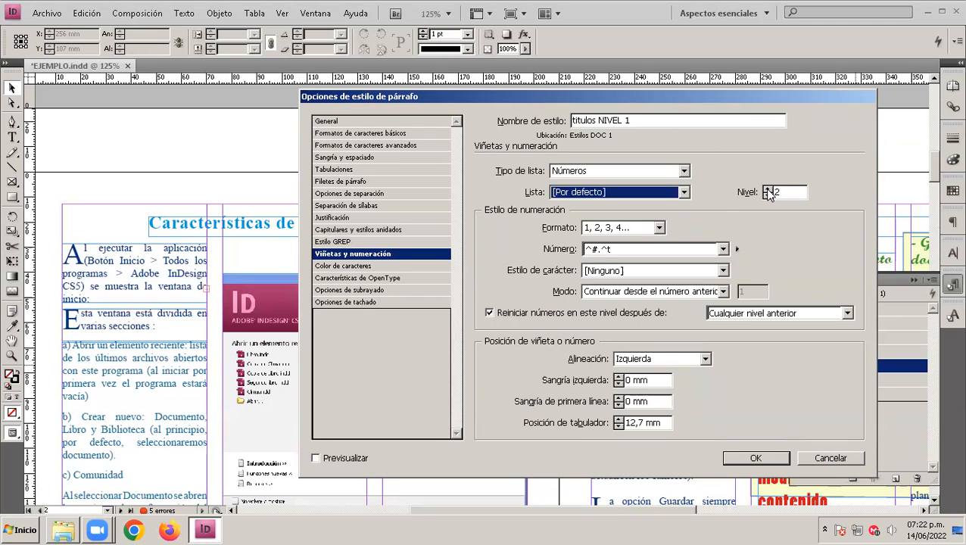
{"action": "left_click", "coordinate": [768, 195]}
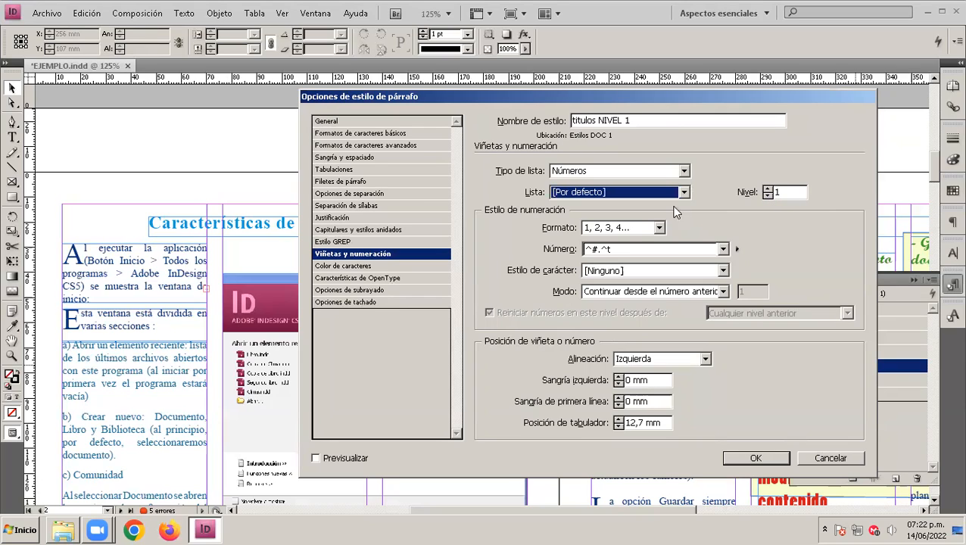
{"action": "left_click_drag", "start_coordinate": [585, 100], "coordinate": [592, 97]}
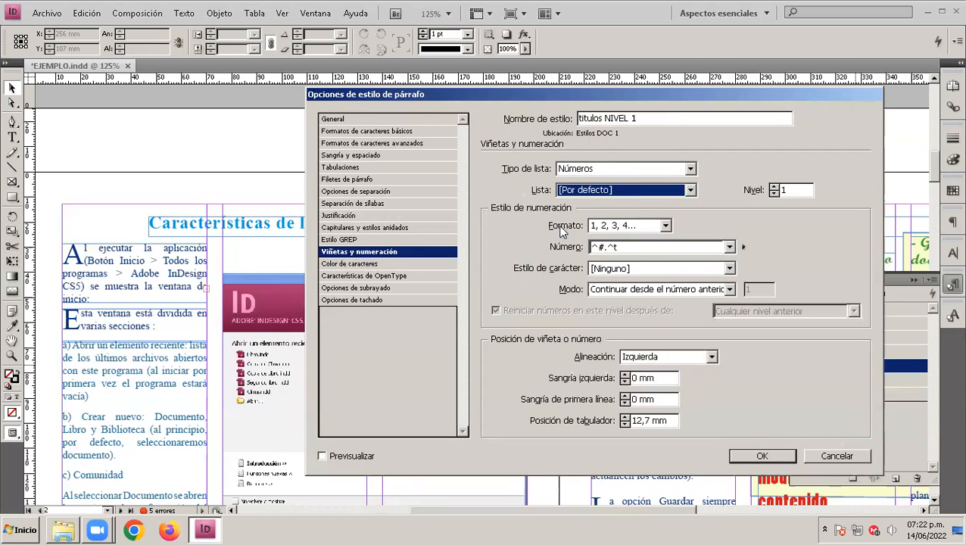
Review the numbering formats and choose 1, 2, 3, 4... for the level 1 titles.
{"action": "left_click", "coordinate": [665, 227]}
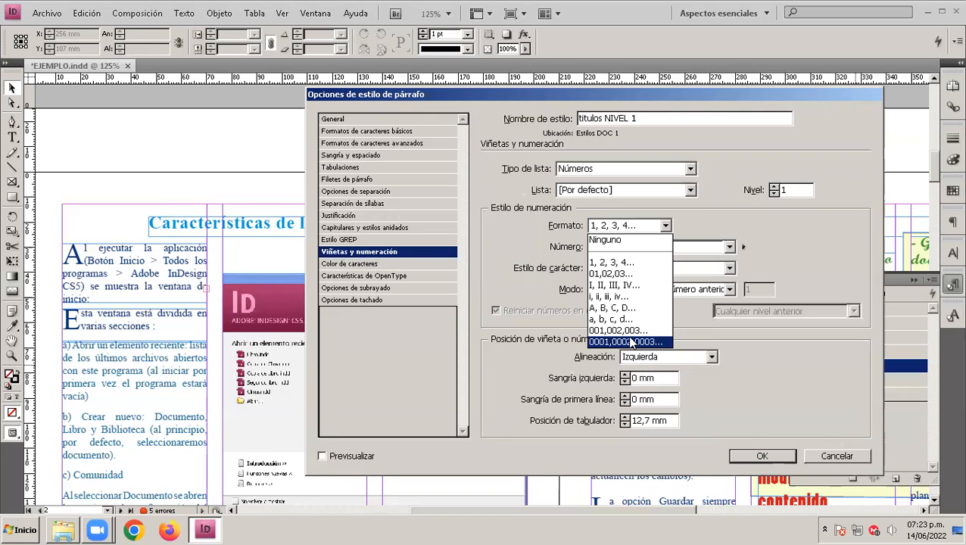
{"action": "left_click", "coordinate": [636, 263]}
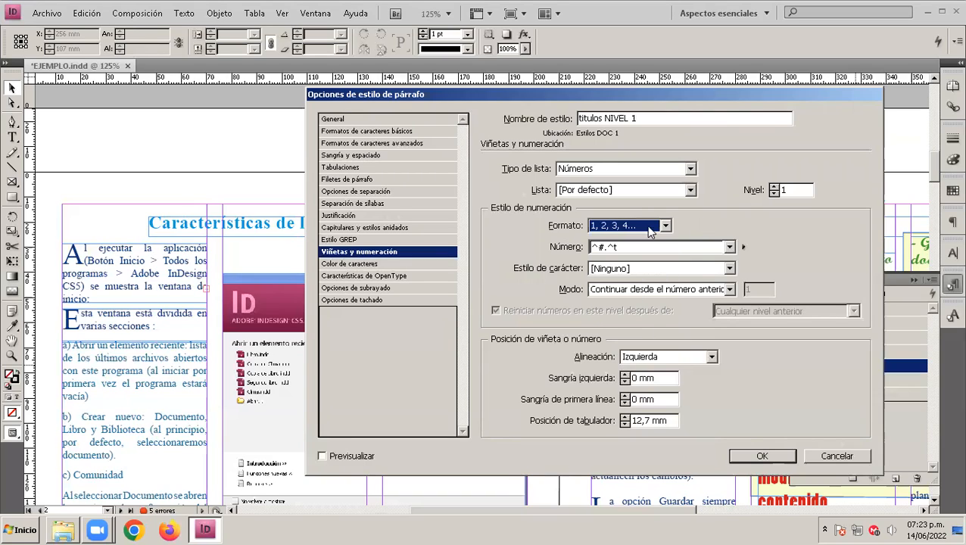
{"action": "left_click", "coordinate": [665, 225]}
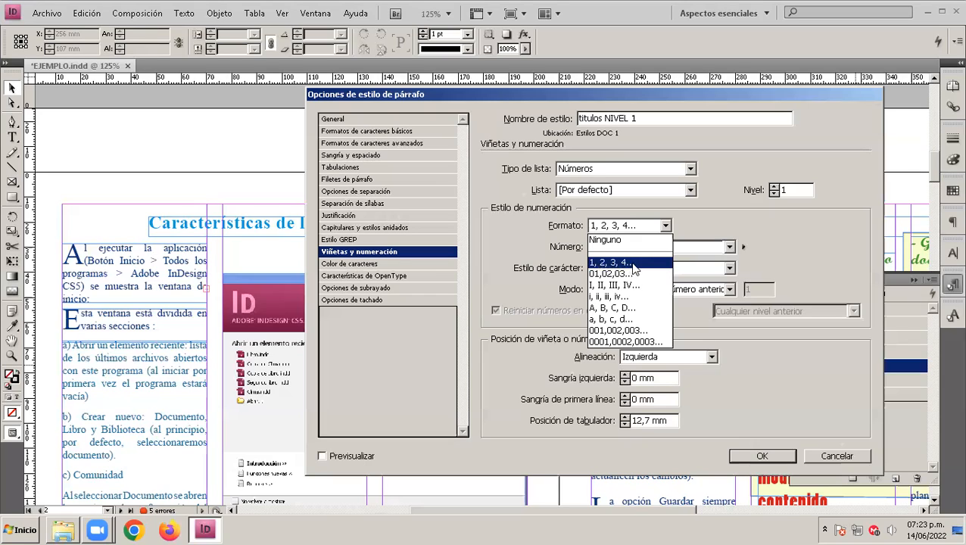
{"action": "left_click", "coordinate": [654, 263]}
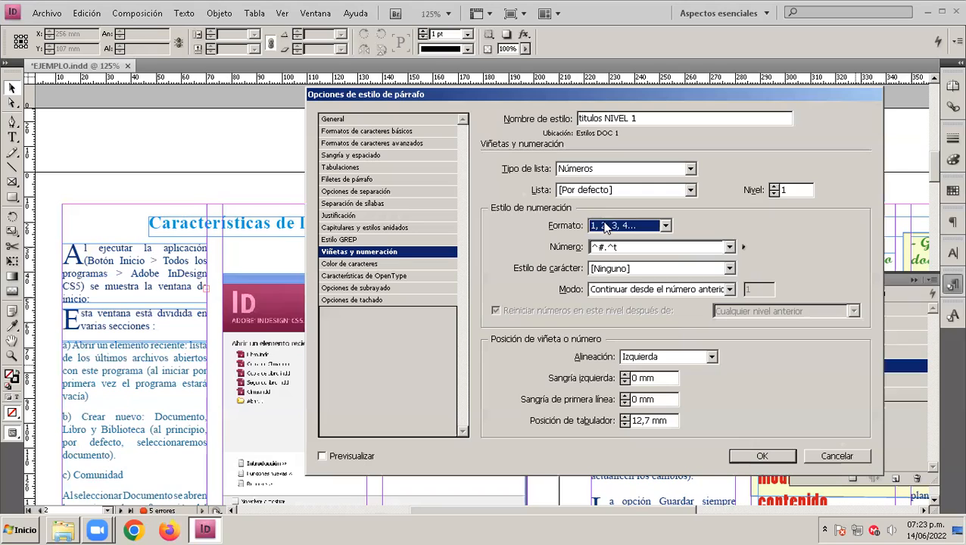
Examine the insertion options and individual codes of the number expression ^#.^t, re-entering its period.
{"action": "left_click", "coordinate": [743, 248]}
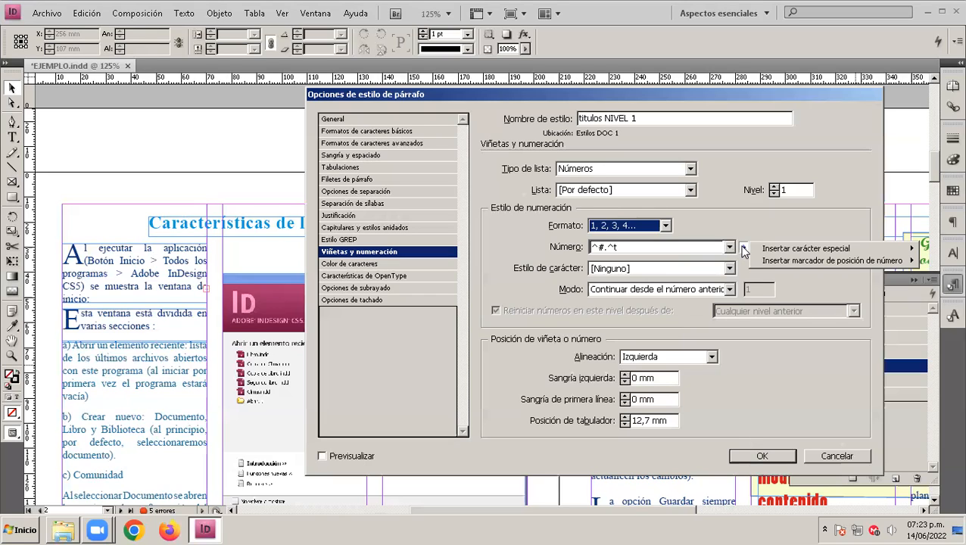
{"action": "left_click", "coordinate": [743, 249]}
{"action": "left_click", "coordinate": [648, 248]}
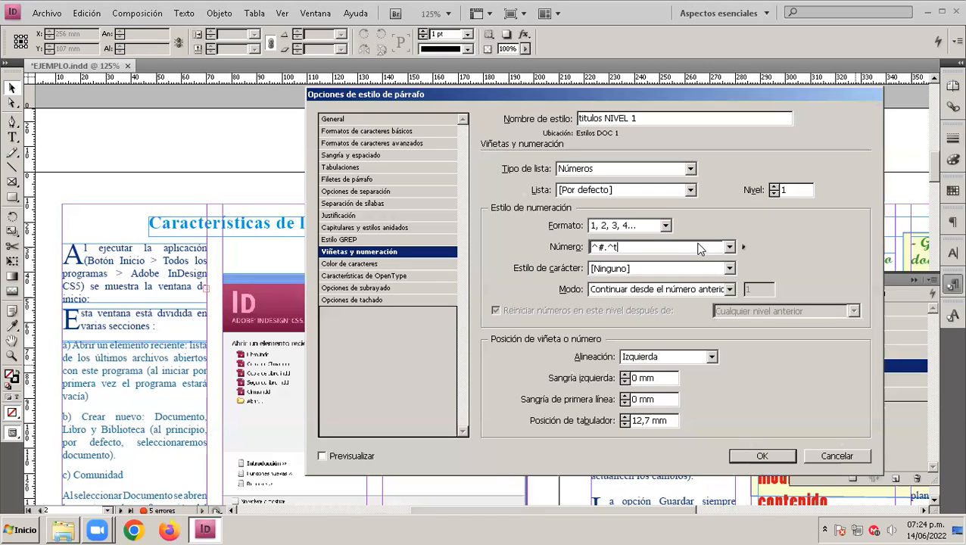
{"action": "key", "text": "Home"}
{"action": "key", "text": "shift+Right"}
{"action": "key", "text": "Right"}
{"action": "key", "text": "shift+Left"}
{"action": "key", "text": "Right"}
{"action": "type", "text": "."}
{"action": "key", "text": "Right"}
Review the character style and mode choices available for the numbering, keeping [Ninguno] and Continuar desde el número anterior.
{"action": "left_click", "coordinate": [728, 269]}
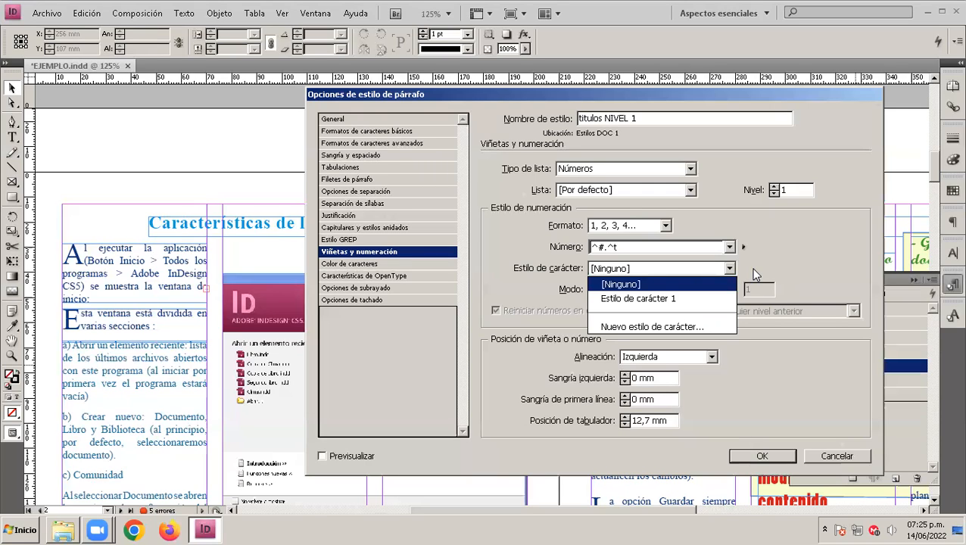
{"action": "left_click", "coordinate": [783, 267]}
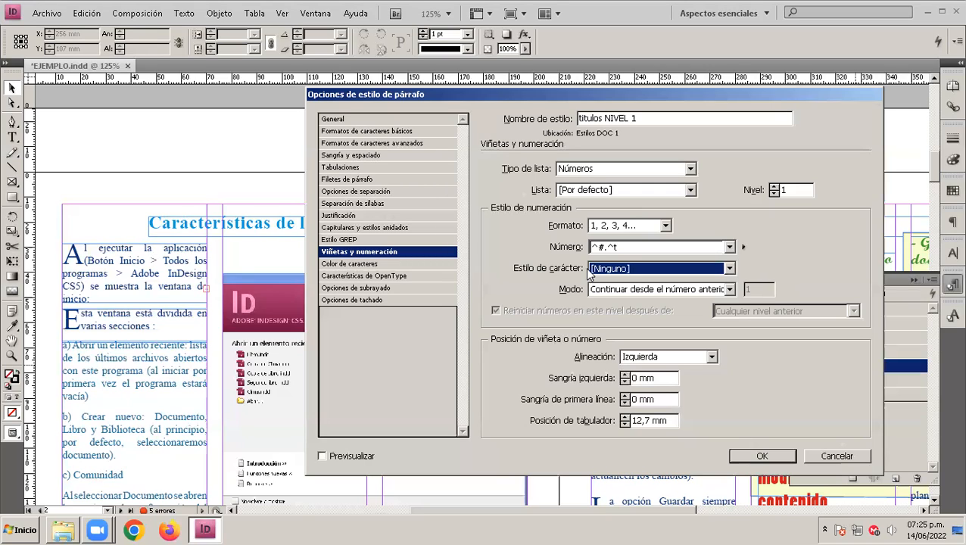
{"action": "left_click", "coordinate": [730, 291]}
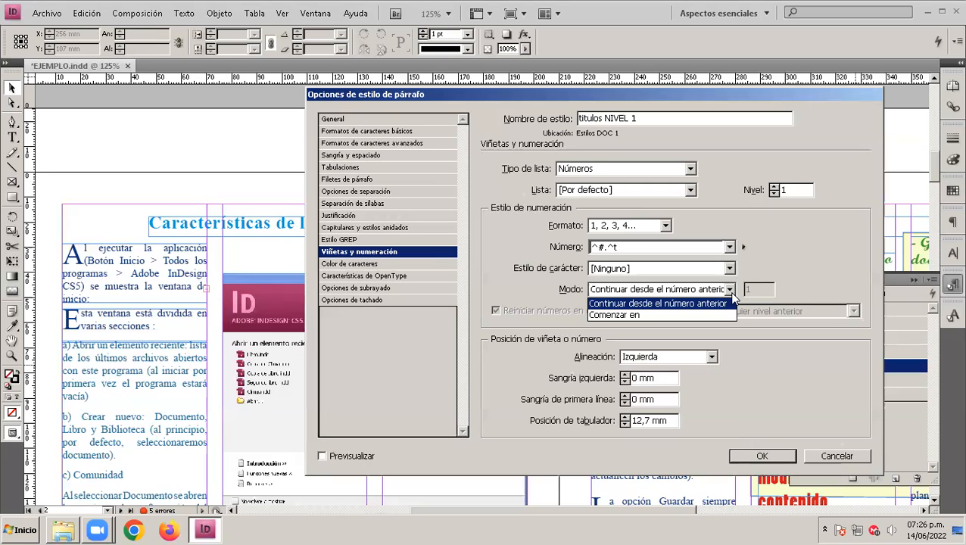
{"action": "left_click", "coordinate": [732, 295]}
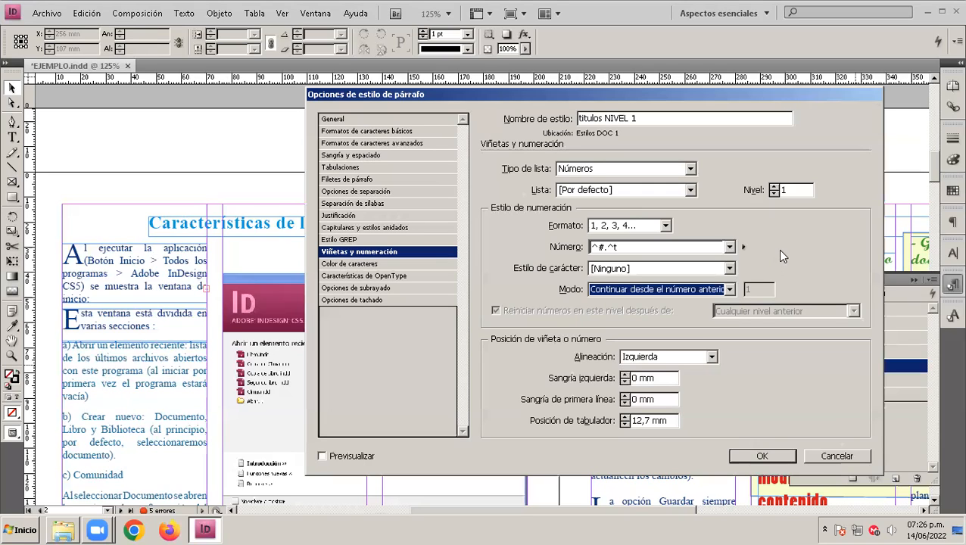
Try the numbering mode Comenzar en with a start value of 5 and return the mode to Continuar desde el número anterior.
{"action": "left_click", "coordinate": [731, 290]}
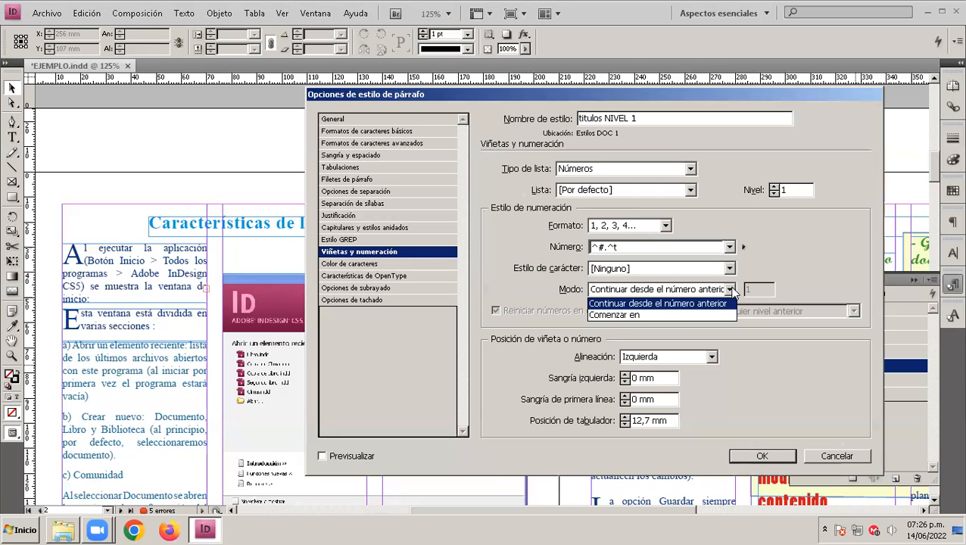
{"action": "left_click", "coordinate": [673, 315]}
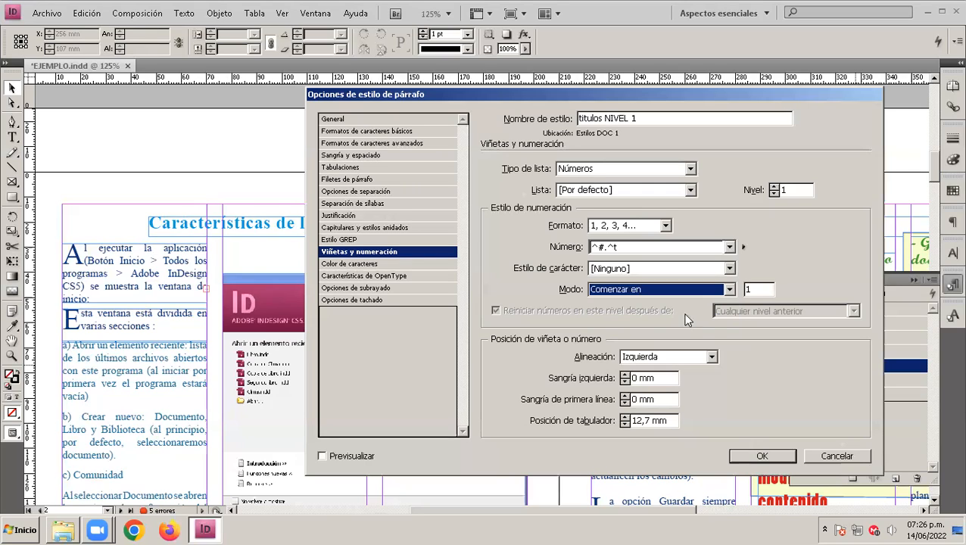
{"action": "double_click", "coordinate": [755, 293]}
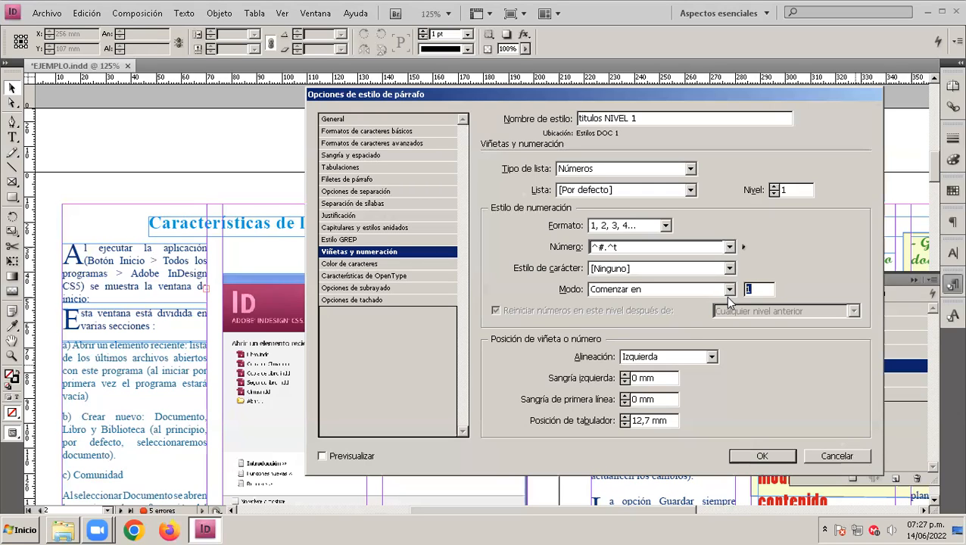
{"action": "type", "text": "5"}
{"action": "left_click", "coordinate": [730, 290]}
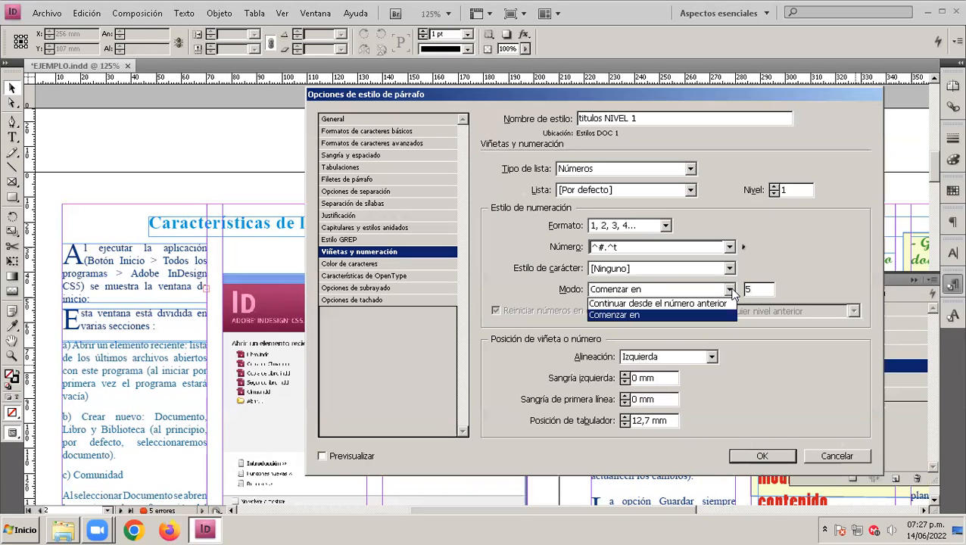
{"action": "left_click", "coordinate": [687, 305]}
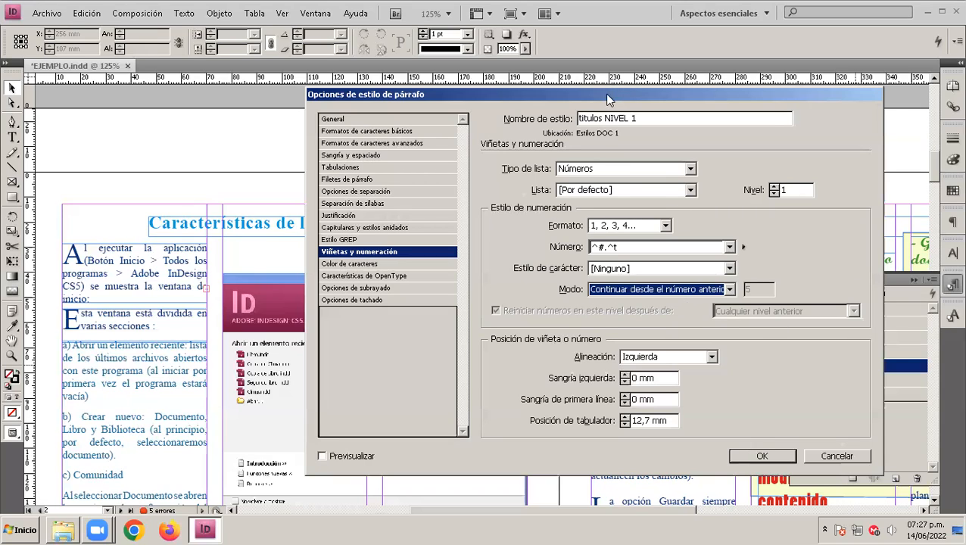
Review the alignment choices for the number position, keeping Izquierda.
{"action": "left_click_drag", "start_coordinate": [608, 100], "coordinate": [604, 87]}
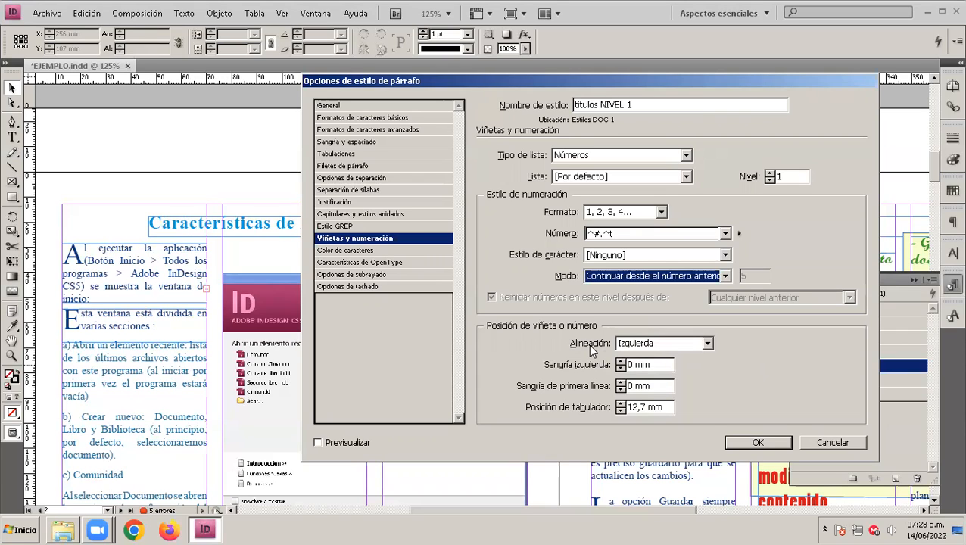
{"action": "left_click", "coordinate": [707, 344]}
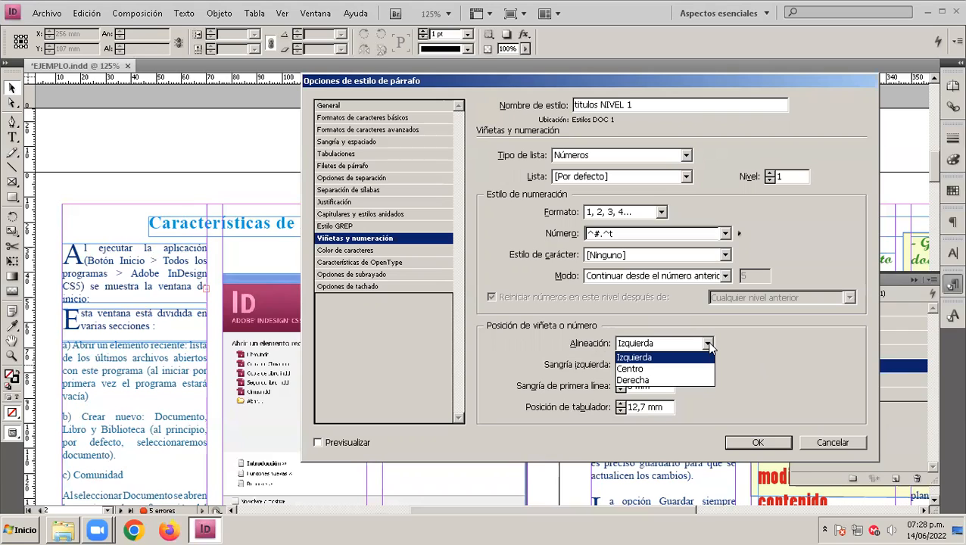
{"action": "left_click", "coordinate": [568, 349]}
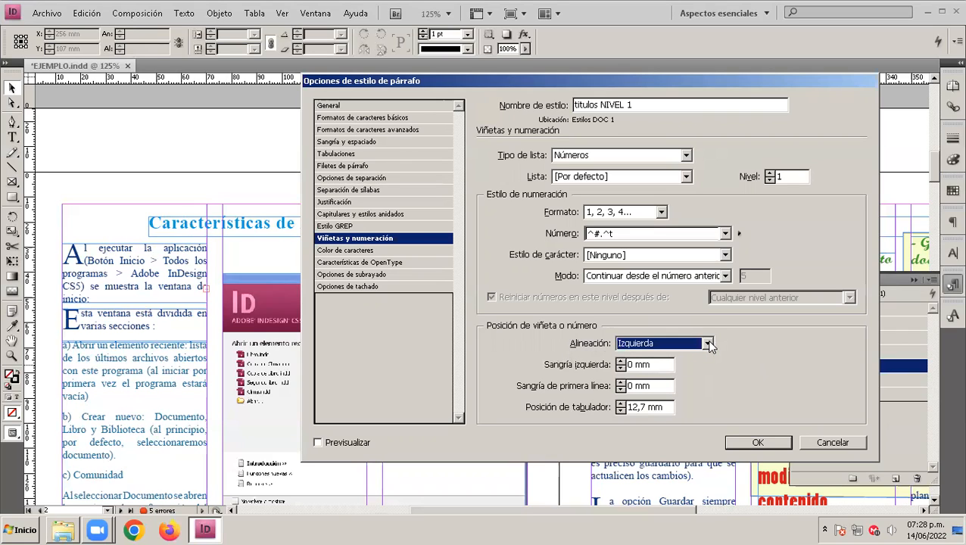
{"action": "left_click", "coordinate": [709, 345]}
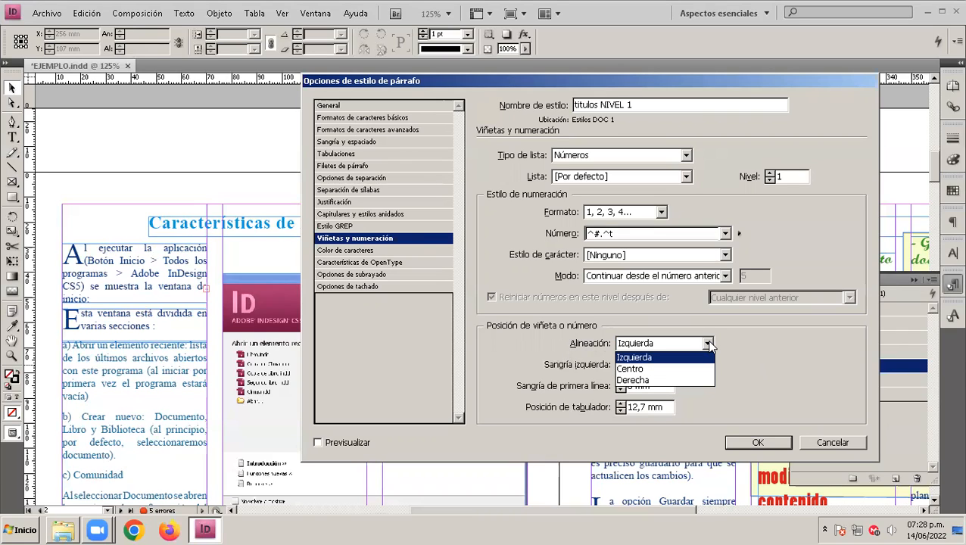
{"action": "left_click", "coordinate": [647, 357]}
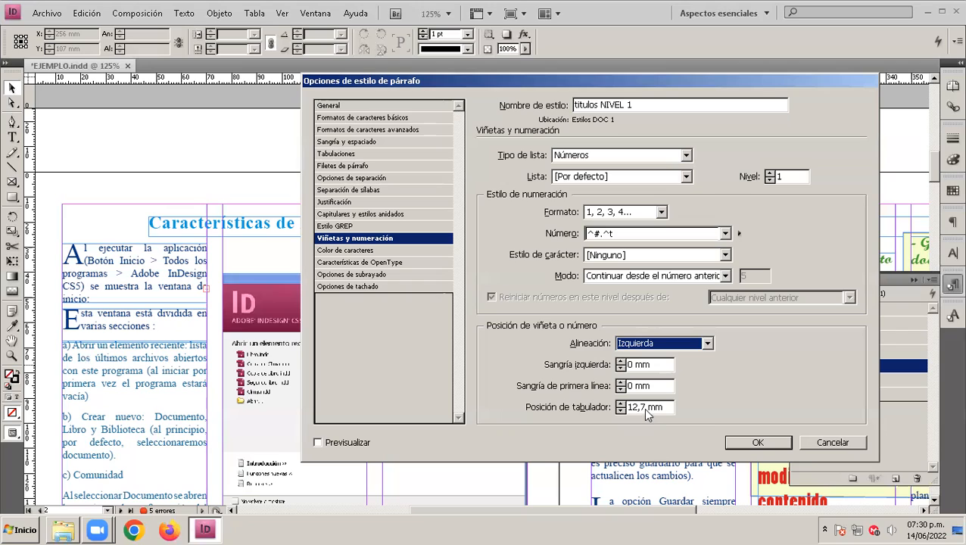
Try a number tab position of 20 mm and settle on 12 mm, keeping the Izquierda alignment.
{"action": "left_click", "coordinate": [645, 409]}
{"action": "left_click_drag", "start_coordinate": [646, 409], "coordinate": [564, 412]}
{"action": "type", "text": "20"}
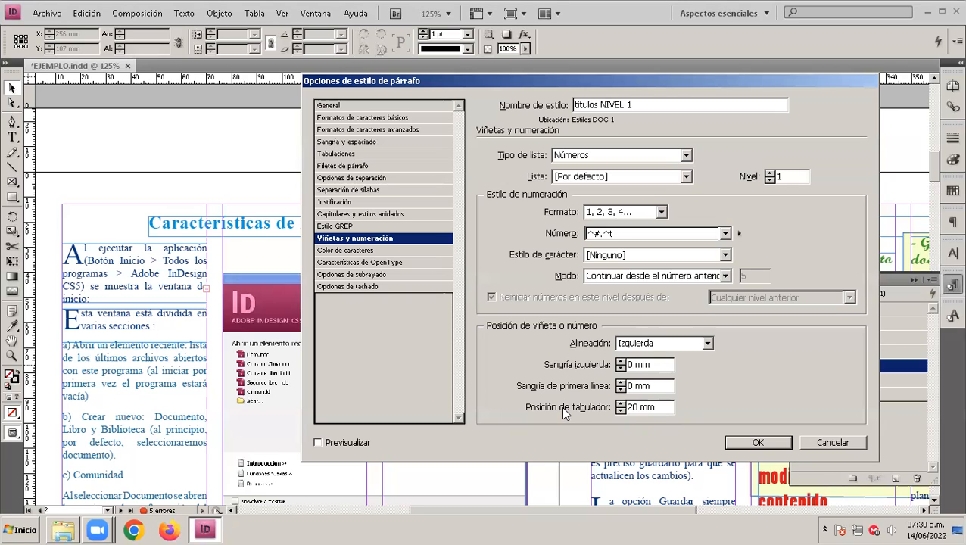
{"action": "key", "text": "BackSpace"}
{"action": "key", "text": "BackSpace"}
{"action": "type", "text": "5"}
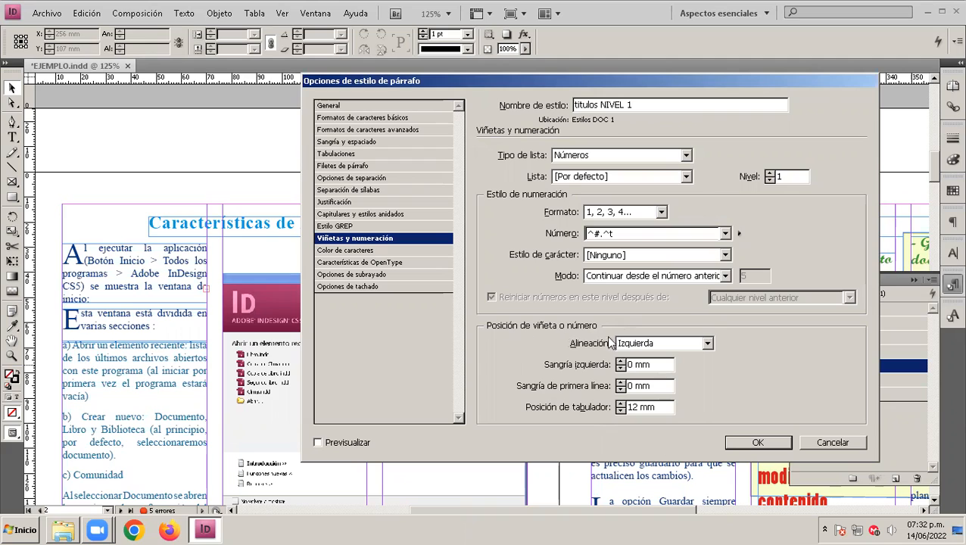
{"action": "left_click", "coordinate": [709, 344]}
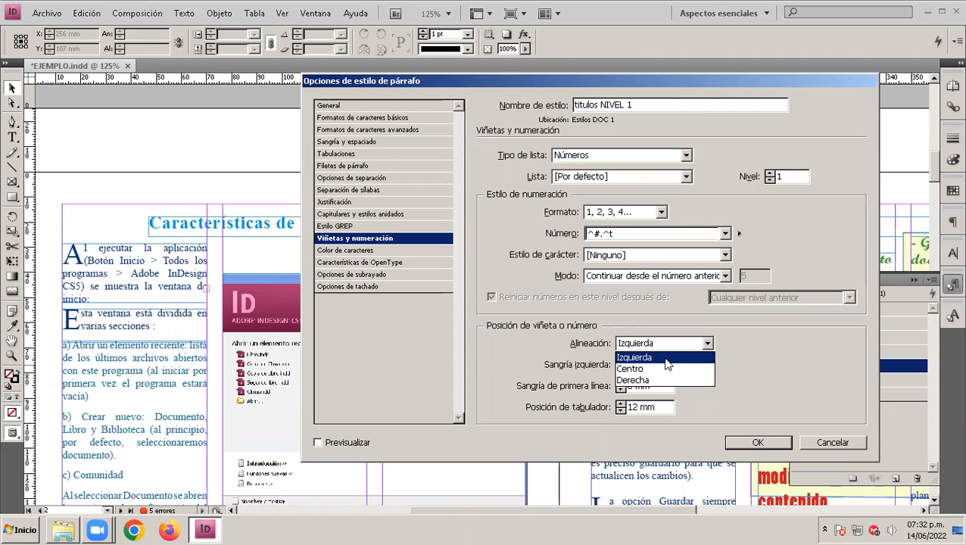
{"action": "left_click", "coordinate": [747, 368]}
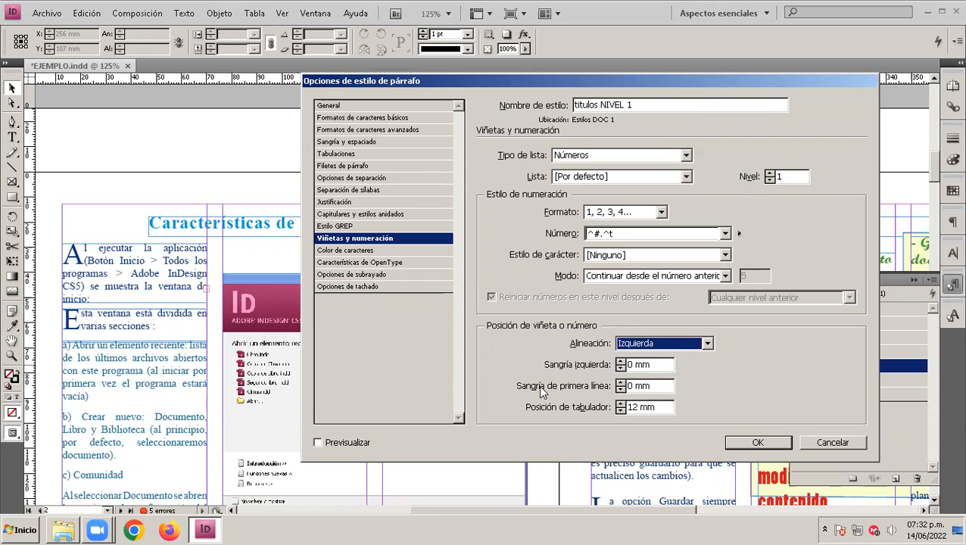
Try increasing the left indent of the level 1 numbering and reset it to 0 mm.
{"action": "left_click", "coordinate": [621, 361]}
{"action": "left_click", "coordinate": [620, 362]}
{"action": "left_click", "coordinate": [620, 362]}
{"action": "left_click", "coordinate": [621, 362]}
{"action": "left_click", "coordinate": [621, 362]}
{"action": "left_click", "coordinate": [621, 362]}
{"action": "left_click", "coordinate": [621, 361]}
{"action": "left_click", "coordinate": [620, 361]}
{"action": "double_click", "coordinate": [629, 364]}
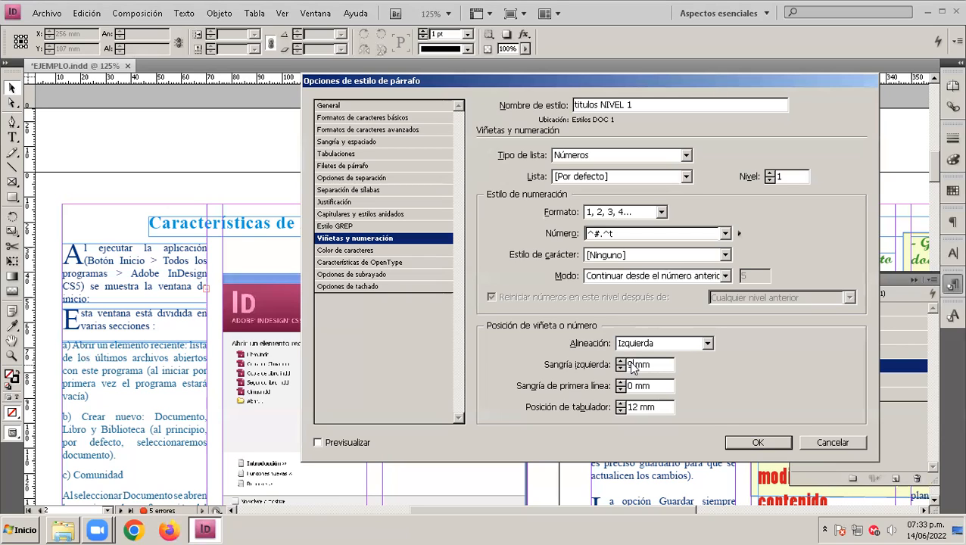
{"action": "type", "text": "0"}
Try increasing the first-line indent, reset it to 0 mm, and apply the options to the titulos NIVEL 1 style.
{"action": "double_click", "coordinate": [631, 387]}
{"action": "left_click", "coordinate": [620, 383]}
{"action": "left_click", "coordinate": [620, 382]}
{"action": "left_click", "coordinate": [620, 383]}
{"action": "left_click", "coordinate": [620, 382]}
{"action": "left_click", "coordinate": [620, 382]}
{"action": "key", "text": "Delete"}
{"action": "type", "text": "0"}
{"action": "left_click", "coordinate": [757, 441]}
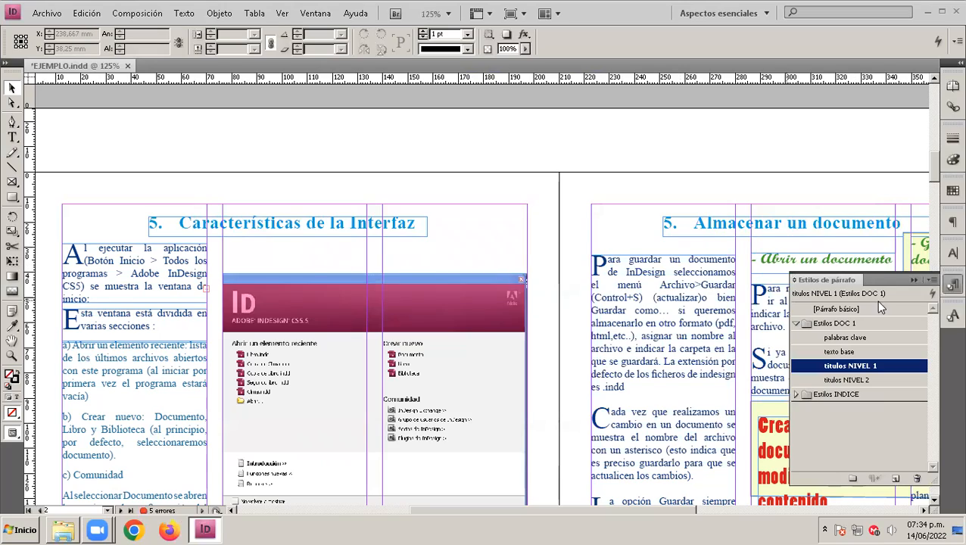
Examine the numbering applied to the level 1 titles throughout the document's pages.
{"action": "scroll", "coordinate": [312, 271], "scroll_direction": "down", "scroll_amount": 2}
{"action": "scroll", "coordinate": [314, 271], "scroll_direction": "down", "scroll_amount": 10}
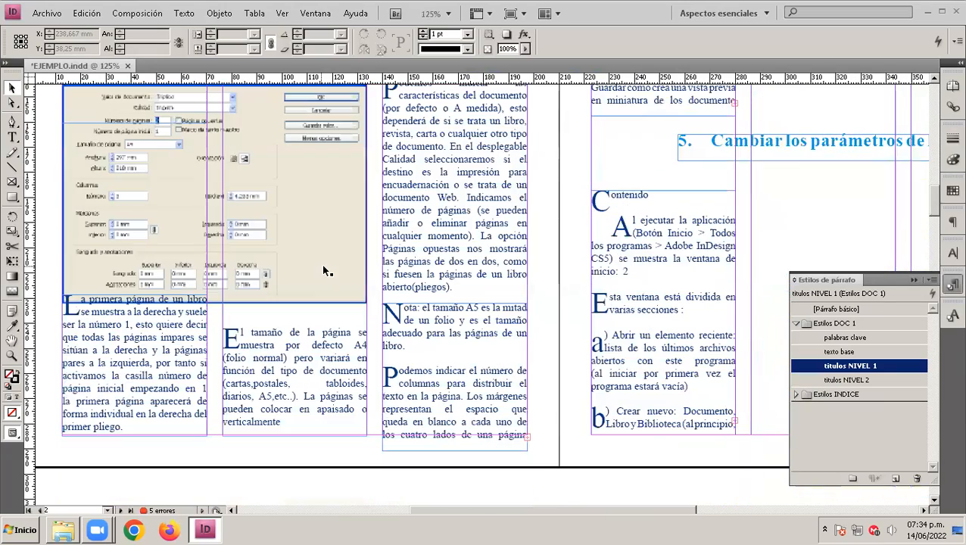
{"action": "scroll", "coordinate": [371, 263], "scroll_direction": "down", "scroll_amount": 15}
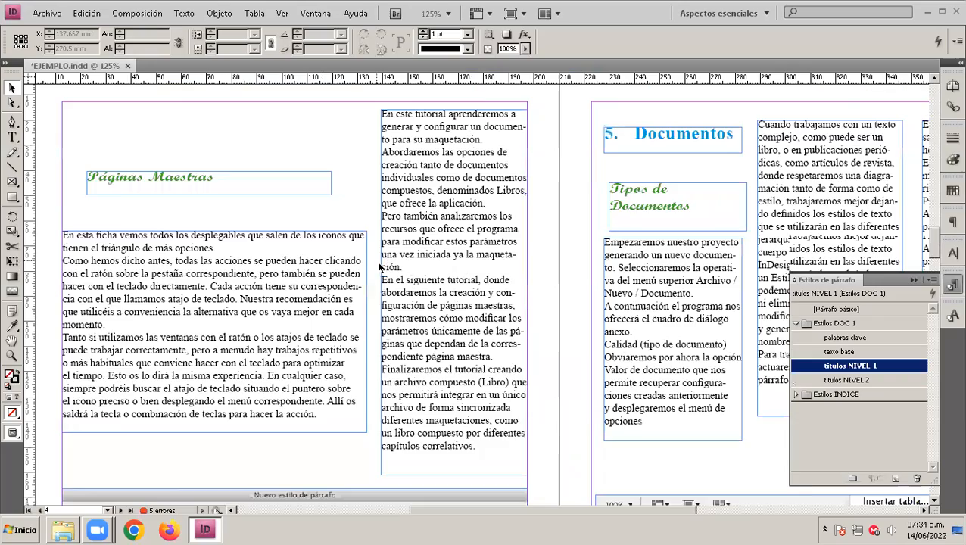
{"action": "scroll", "coordinate": [384, 262], "scroll_direction": "down", "scroll_amount": 6}
{"action": "scroll", "coordinate": [414, 258], "scroll_direction": "up", "scroll_amount": 6}
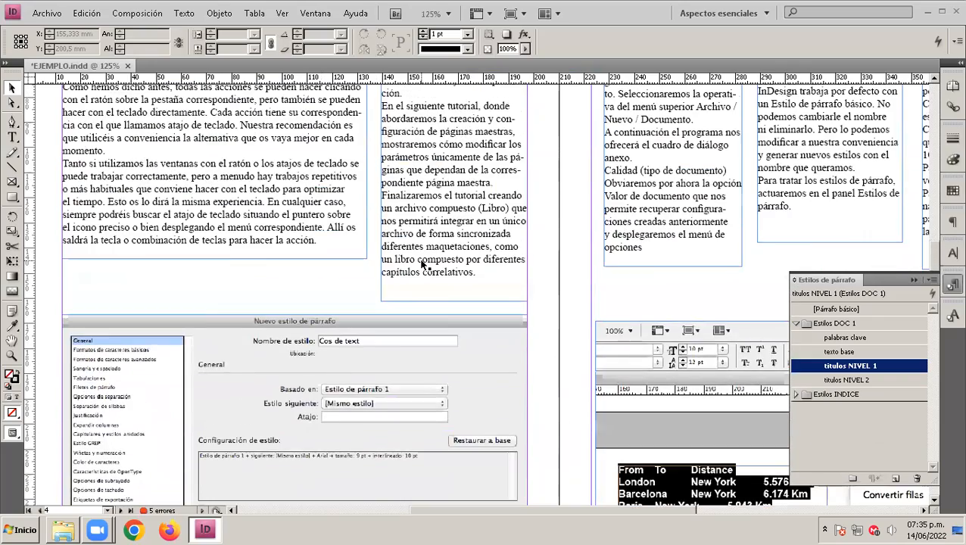
{"action": "scroll", "coordinate": [424, 265], "scroll_direction": "up", "scroll_amount": 6}
{"action": "scroll", "coordinate": [420, 261], "scroll_direction": "up", "scroll_amount": 6}
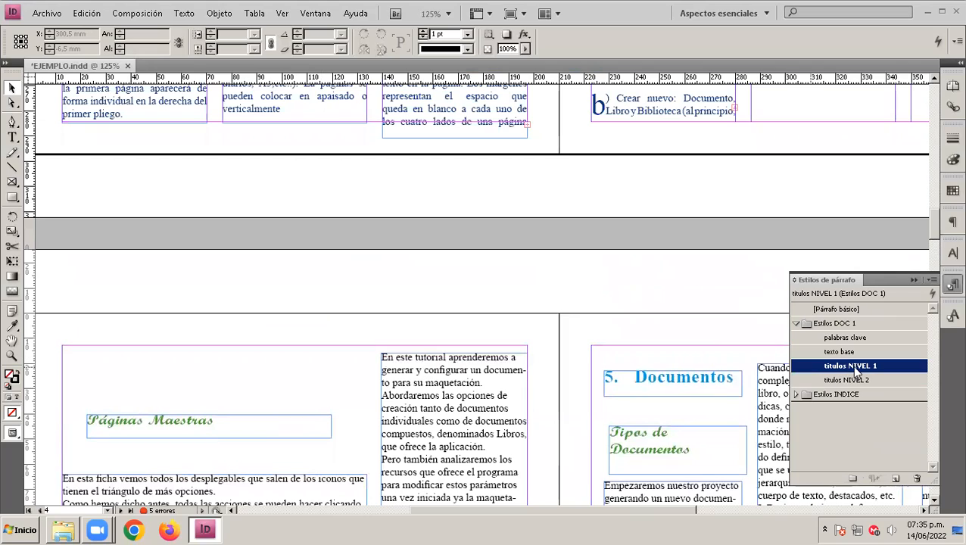
{"action": "scroll", "coordinate": [560, 318], "scroll_direction": "up", "scroll_amount": 10}
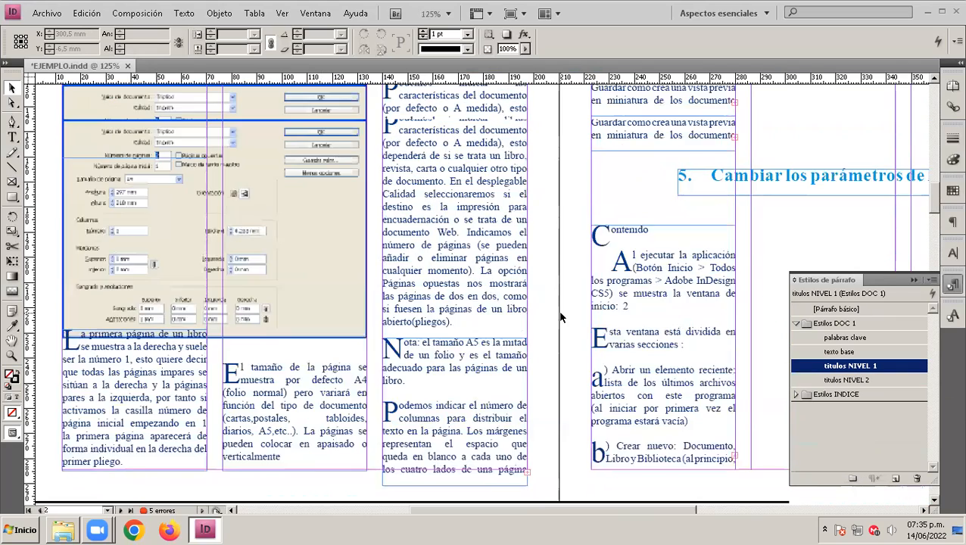
{"action": "scroll", "coordinate": [560, 318], "scroll_direction": "up", "scroll_amount": 10}
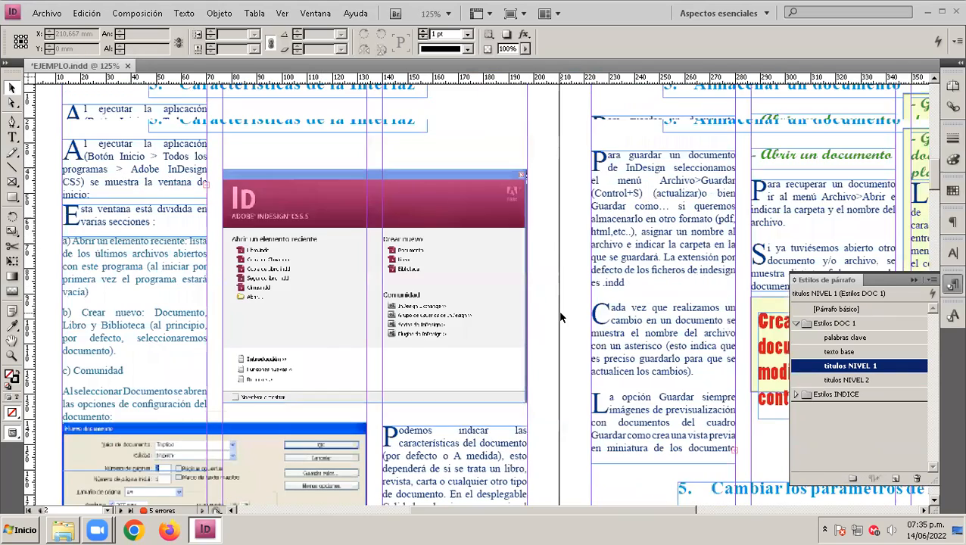
{"action": "scroll", "coordinate": [560, 317], "scroll_direction": "up", "scroll_amount": 18}
{"action": "scroll", "coordinate": [557, 311], "scroll_direction": "down", "scroll_amount": 7}
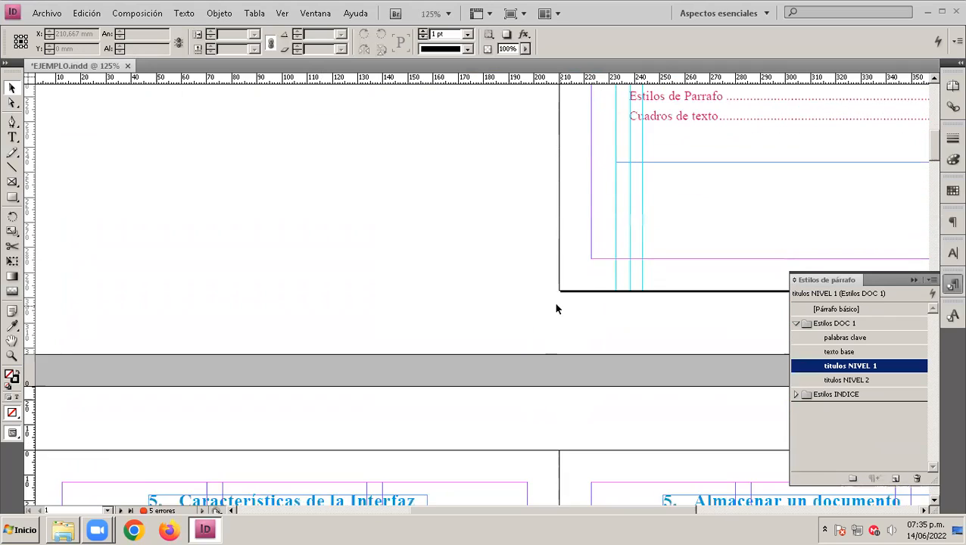
{"action": "scroll", "coordinate": [556, 308], "scroll_direction": "down", "scroll_amount": 8}
{"action": "scroll", "coordinate": [556, 308], "scroll_direction": "down", "scroll_amount": 3}
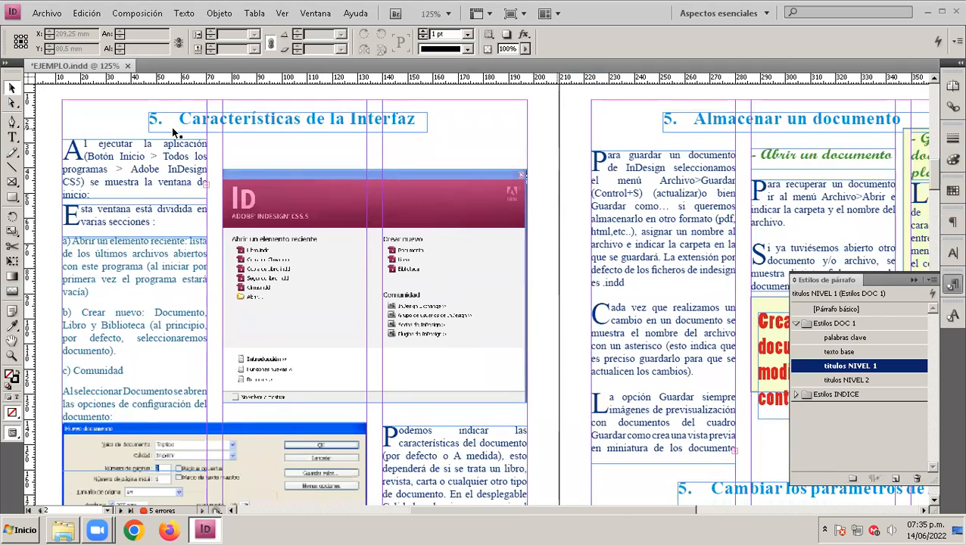
Hide the paragraph styles list and compare the numbers of the level 1 titles from Características de la Interfaz to Documentos.
{"action": "left_click", "coordinate": [914, 280]}
{"action": "left_click_drag", "start_coordinate": [636, 233], "coordinate": [584, 243]}
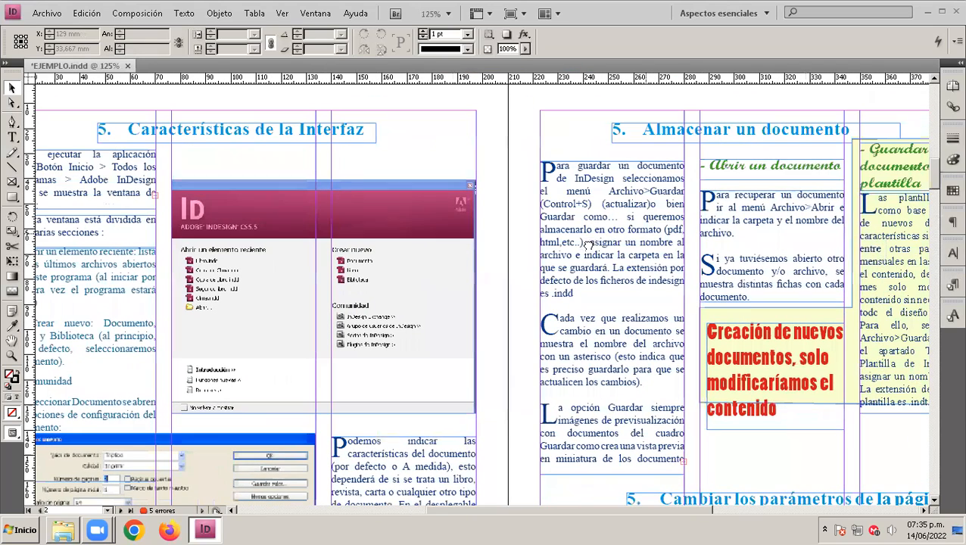
{"action": "left_click_drag", "start_coordinate": [703, 153], "coordinate": [691, 150]}
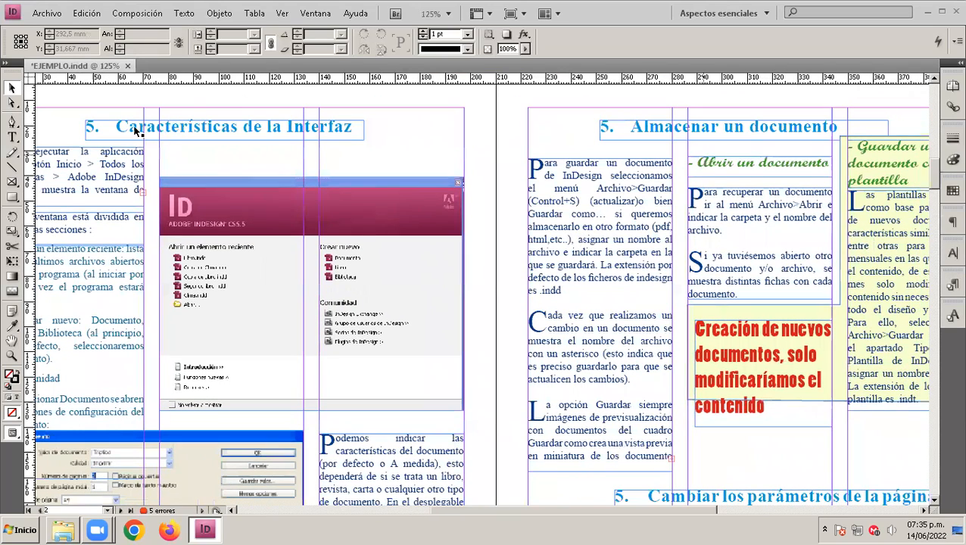
{"action": "scroll", "coordinate": [718, 149], "scroll_direction": "down", "scroll_amount": 4}
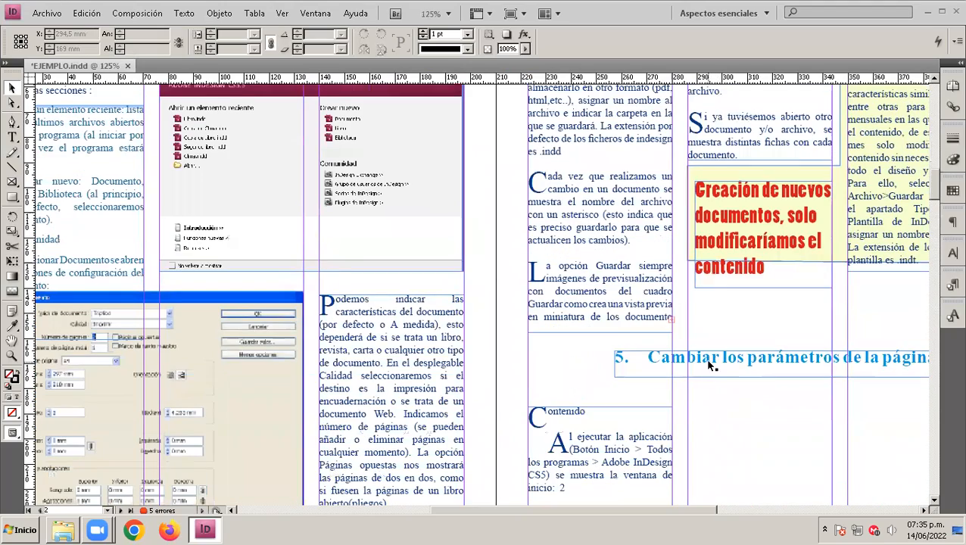
{"action": "scroll", "coordinate": [712, 359], "scroll_direction": "down", "scroll_amount": 15}
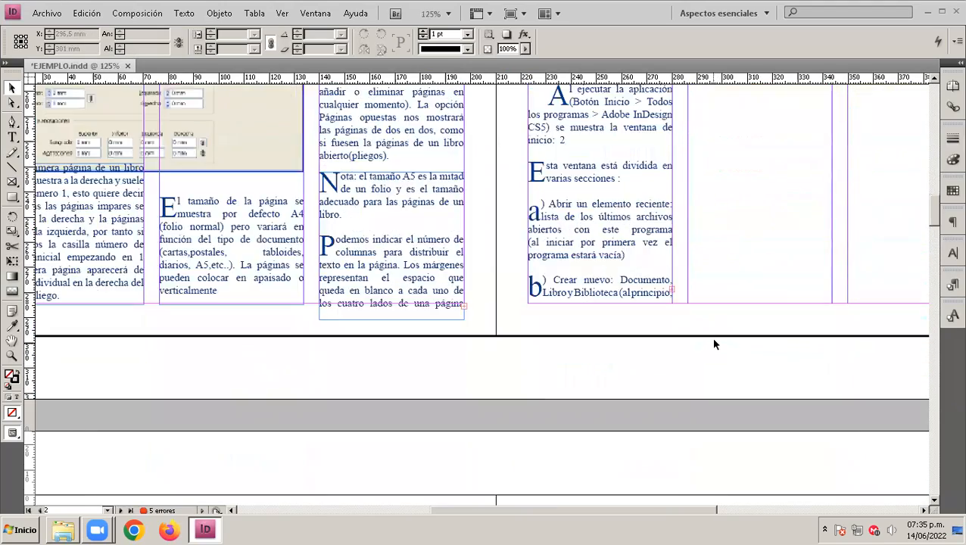
{"action": "scroll", "coordinate": [590, 320], "scroll_direction": "down", "scroll_amount": 9}
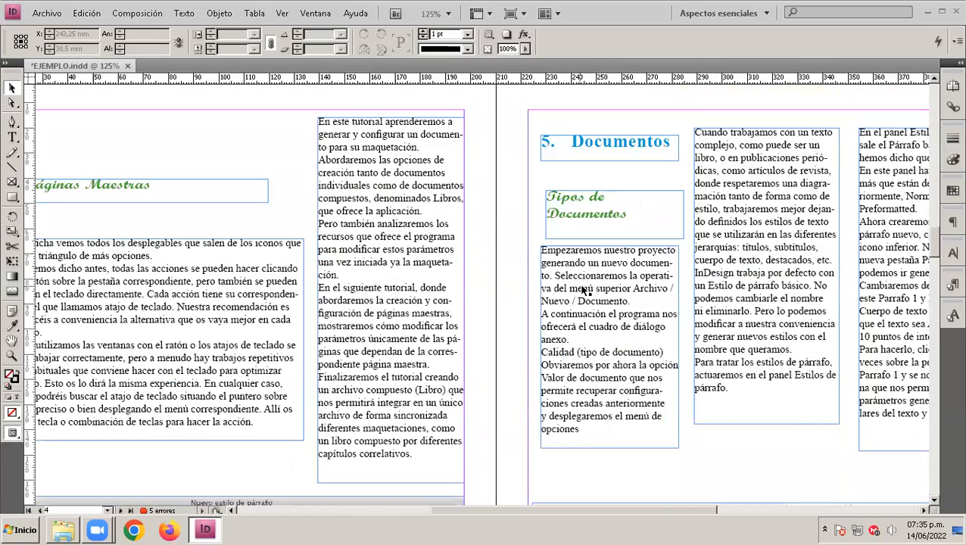
{"action": "scroll", "coordinate": [586, 285], "scroll_direction": "up", "scroll_amount": 5}
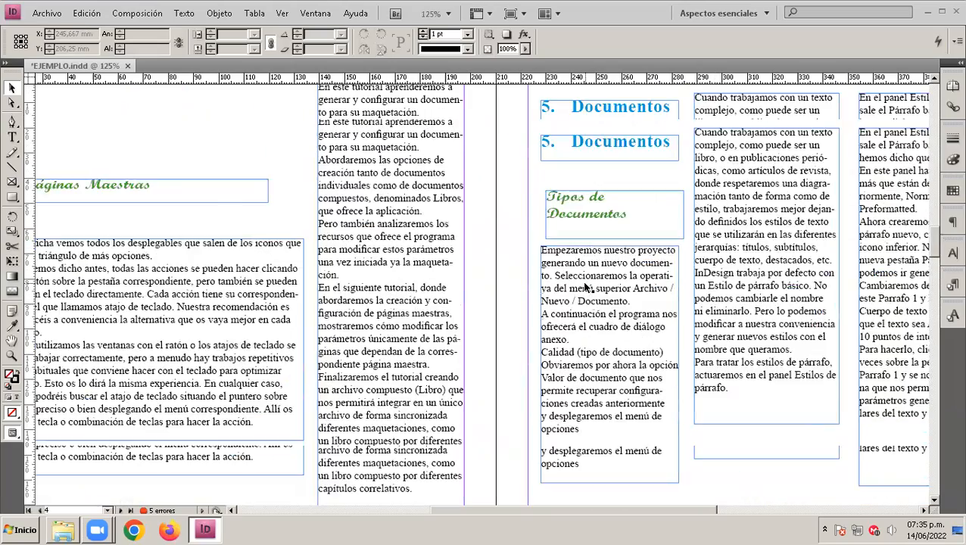
{"action": "scroll", "coordinate": [585, 286], "scroll_direction": "up", "scroll_amount": 15}
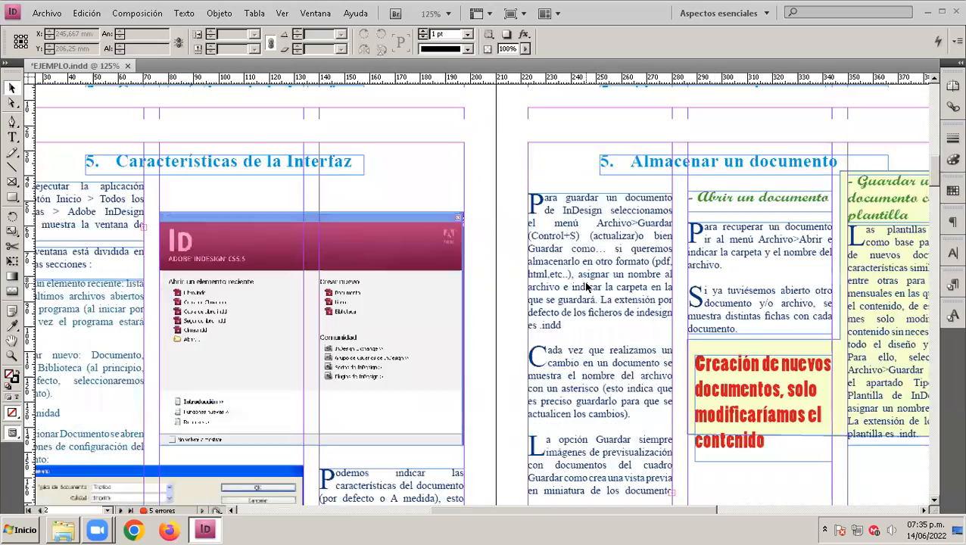
{"action": "scroll", "coordinate": [585, 287], "scroll_direction": "up", "scroll_amount": 12}
{"action": "scroll", "coordinate": [585, 286], "scroll_direction": "down", "scroll_amount": 7}
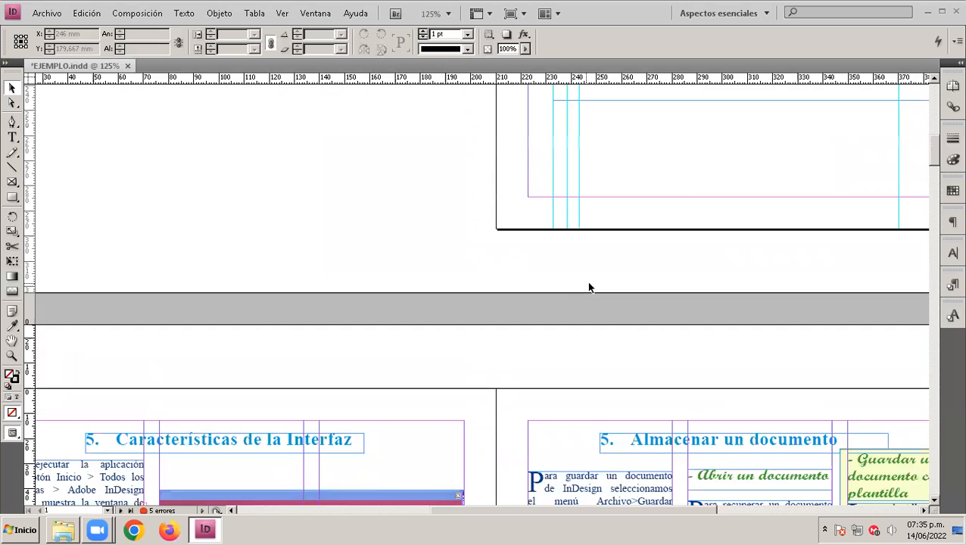
{"action": "scroll", "coordinate": [592, 289], "scroll_direction": "down", "scroll_amount": 5}
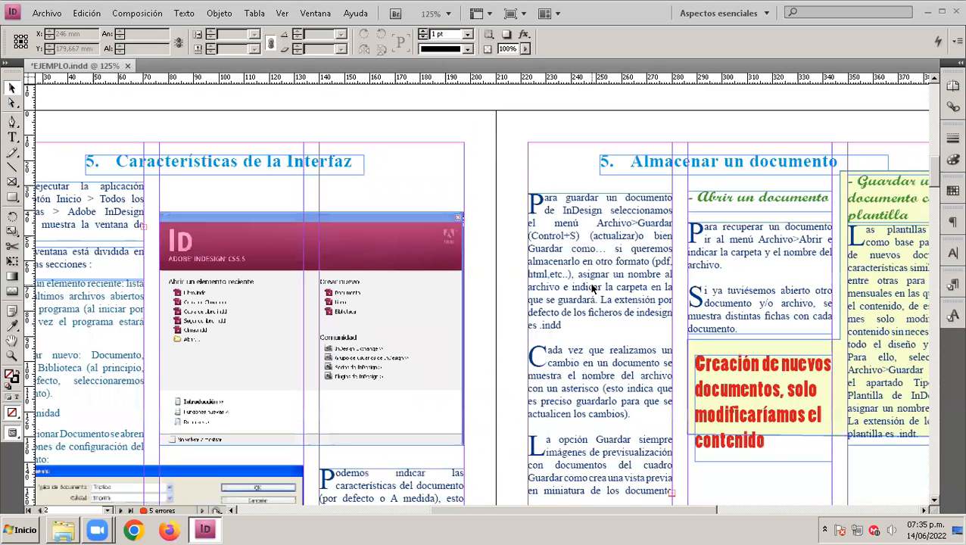
Set the numbering mode of the titulos NIVEL 1 style to Comenzar en 1 and apply the style options.
{"action": "left_click", "coordinate": [950, 286]}
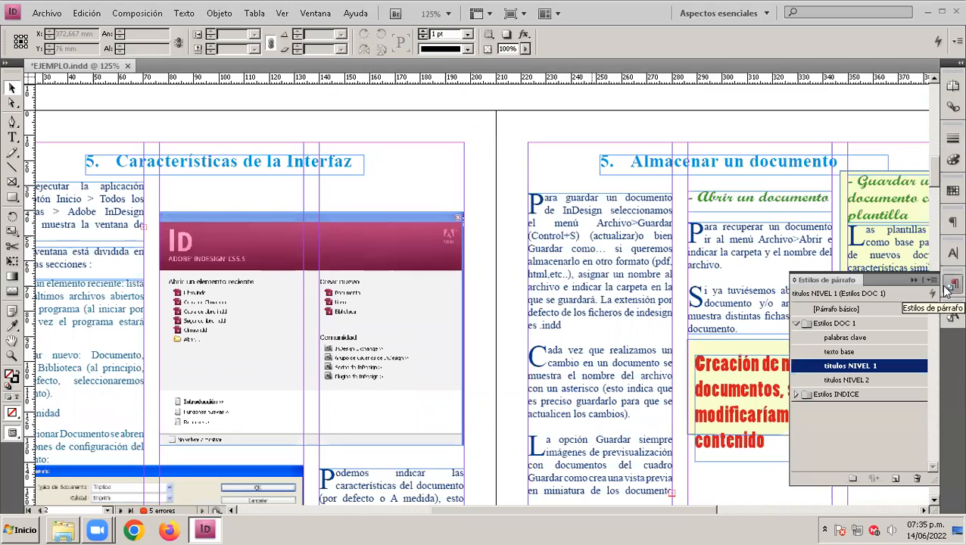
{"action": "double_click", "coordinate": [855, 369]}
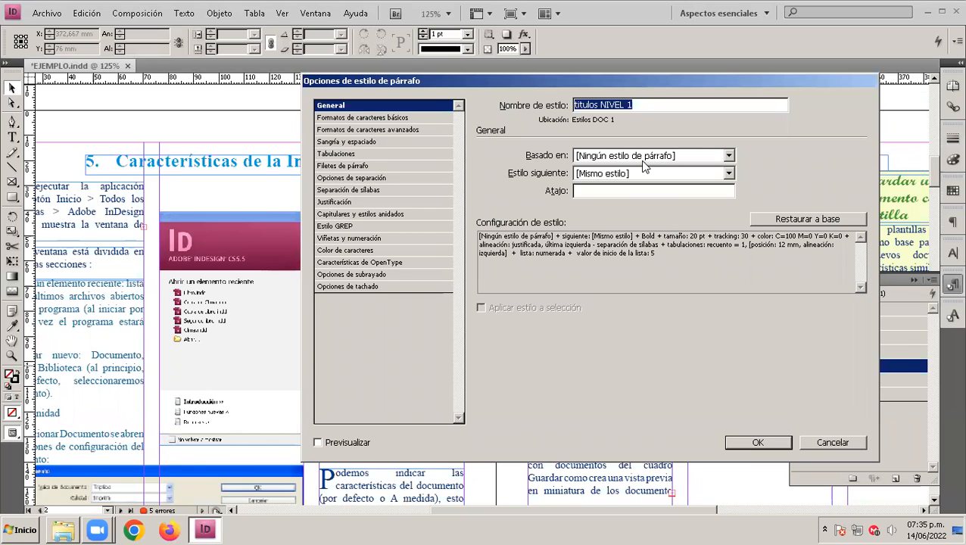
{"action": "left_click", "coordinate": [353, 239]}
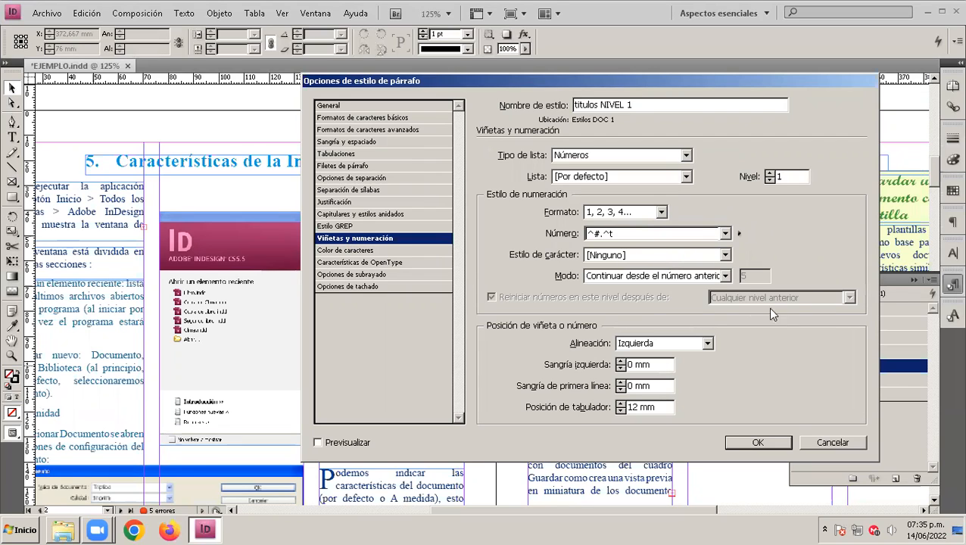
{"action": "left_click", "coordinate": [726, 276]}
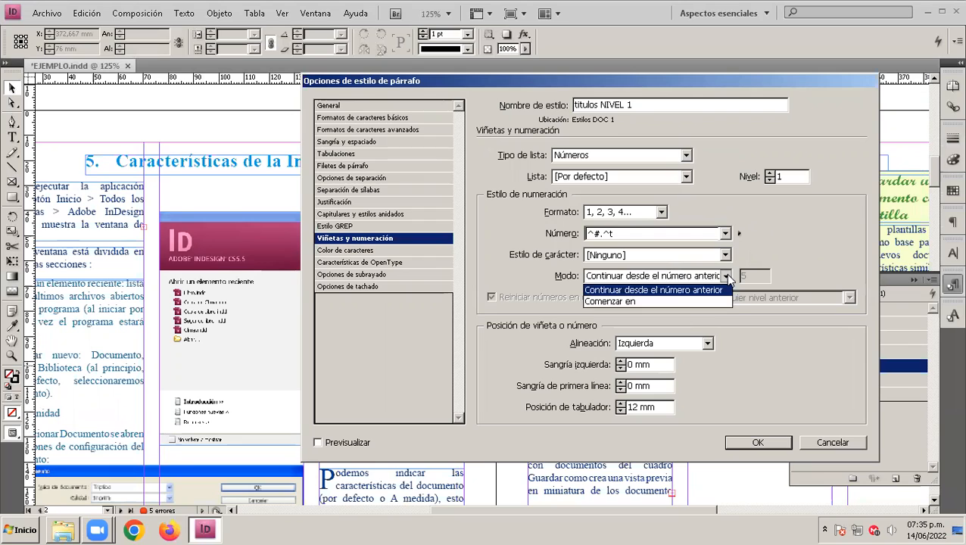
{"action": "left_click", "coordinate": [676, 302]}
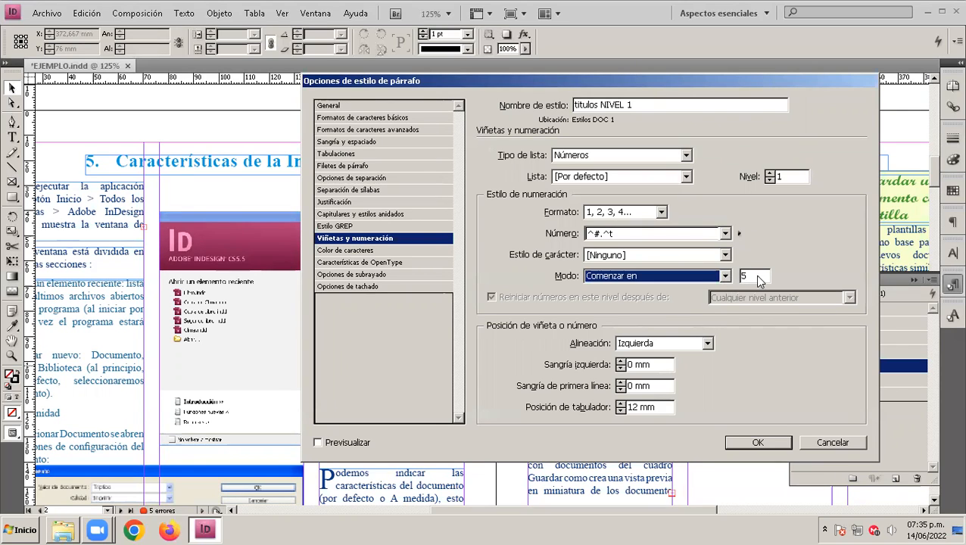
{"action": "key", "text": "Tab"}
{"action": "type", "text": "1"}
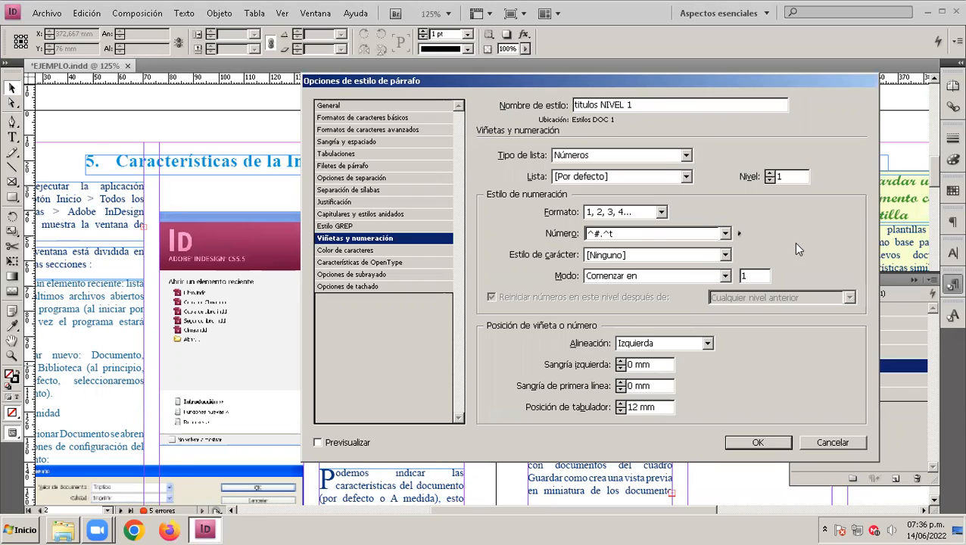
{"action": "left_click", "coordinate": [739, 234]}
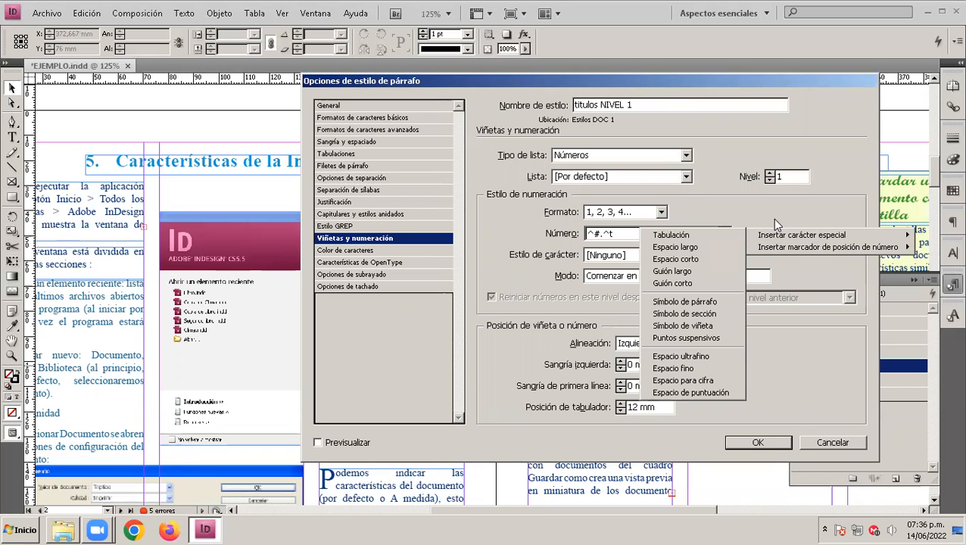
{"action": "left_click", "coordinate": [772, 218]}
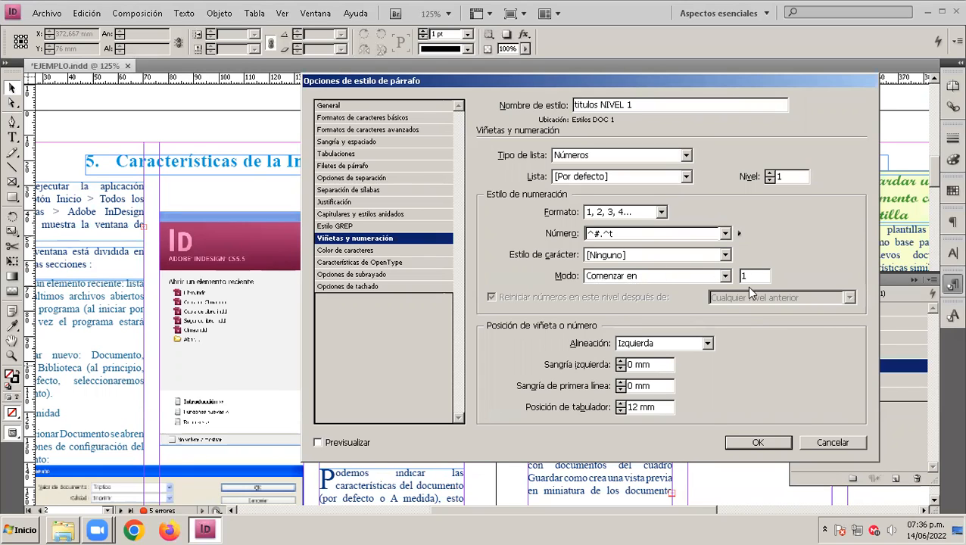
{"action": "left_click", "coordinate": [758, 443]}
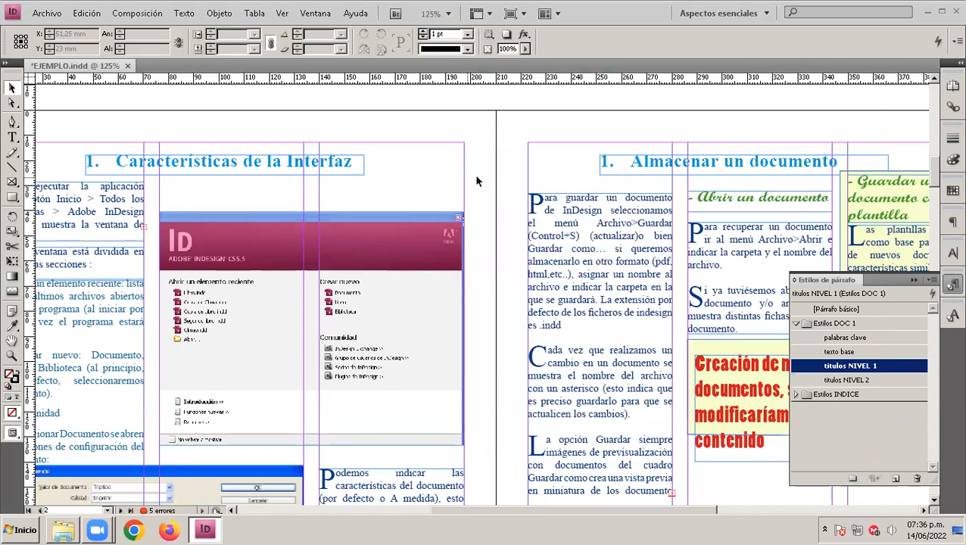
Remove the tab placeholder from the titulos NIVEL 1 number expression, leaving ^#. as the number.
{"action": "scroll", "coordinate": [622, 199], "scroll_direction": "down", "scroll_amount": 3}
{"action": "scroll", "coordinate": [622, 199], "scroll_direction": "down", "scroll_amount": 4}
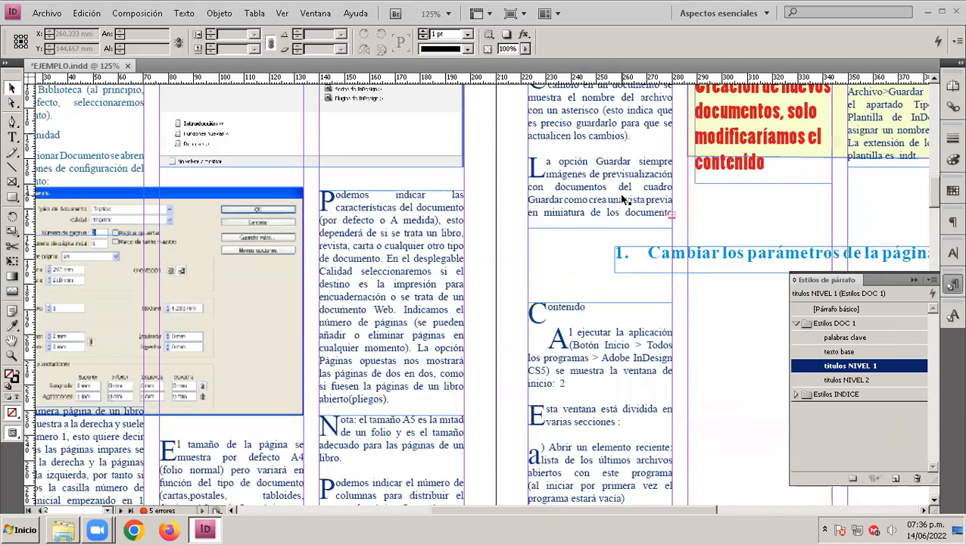
{"action": "scroll", "coordinate": [622, 199], "scroll_direction": "up", "scroll_amount": 6}
{"action": "scroll", "coordinate": [146, 220], "scroll_direction": "up", "scroll_amount": 2}
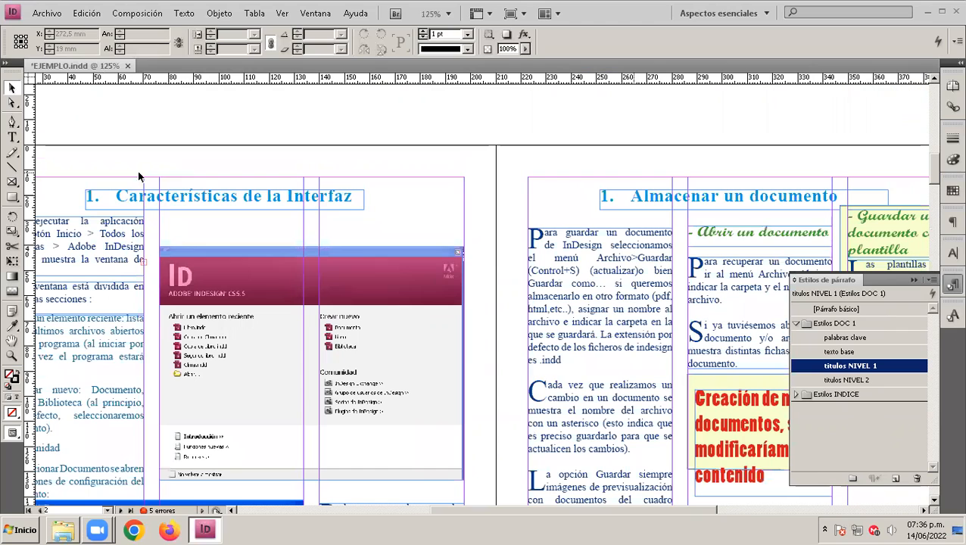
{"action": "double_click", "coordinate": [869, 369]}
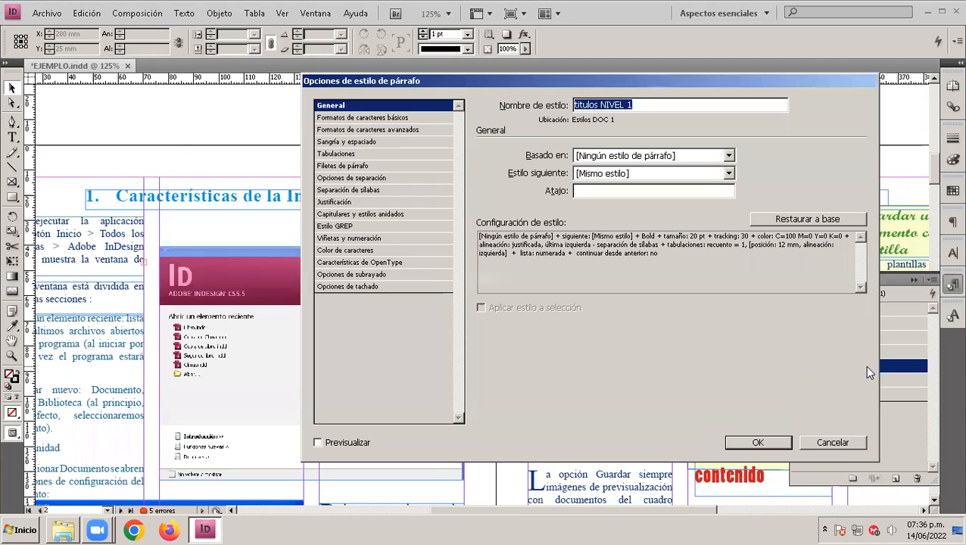
{"action": "left_click", "coordinate": [354, 239]}
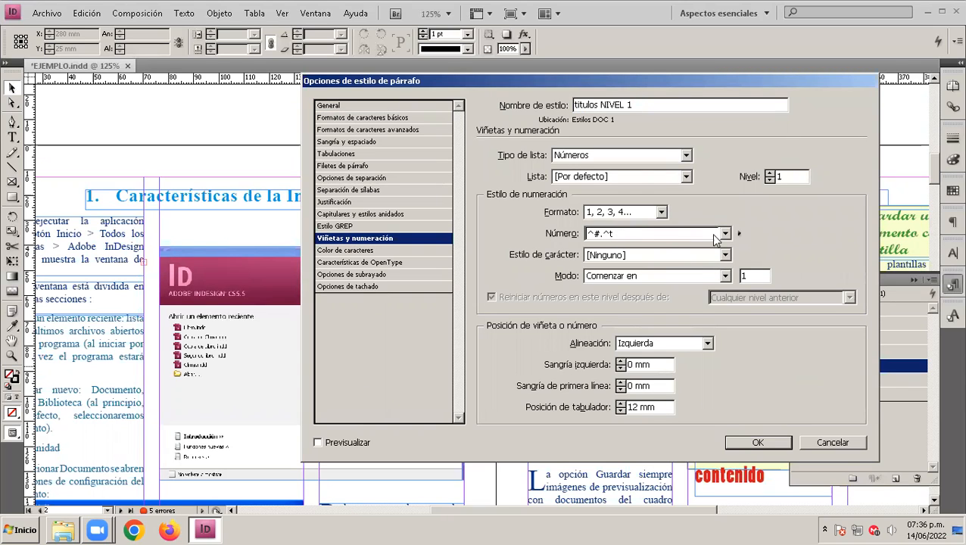
{"action": "left_click", "coordinate": [626, 238]}
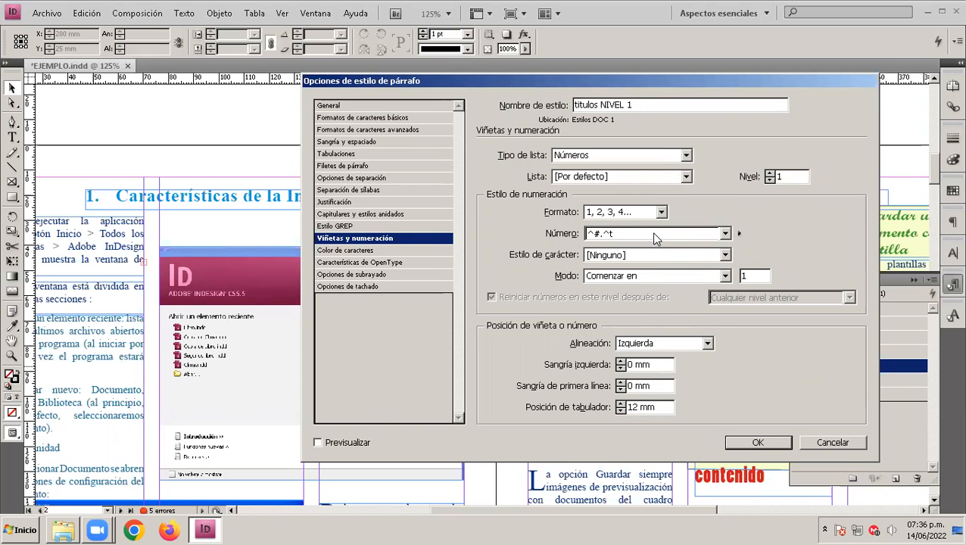
{"action": "key", "text": "BackSpace"}
{"action": "key", "text": "BackSpace"}
{"action": "key", "text": "BackSpace"}
{"action": "type", "text": "."}
Review the available lists, set the number format to 1, 2, 3, 4... and apply the titulos NIVEL 1 options.
{"action": "left_click", "coordinate": [686, 176]}
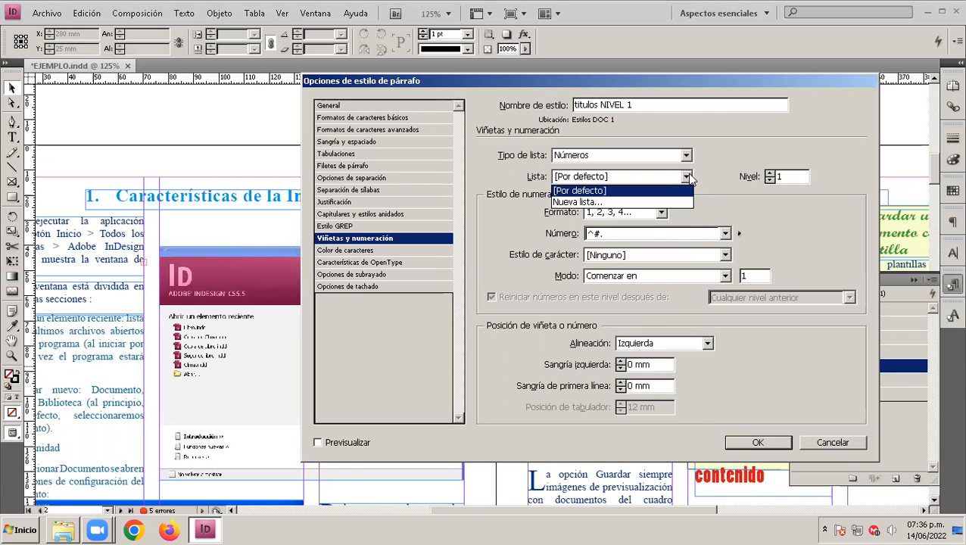
{"action": "left_click", "coordinate": [688, 176]}
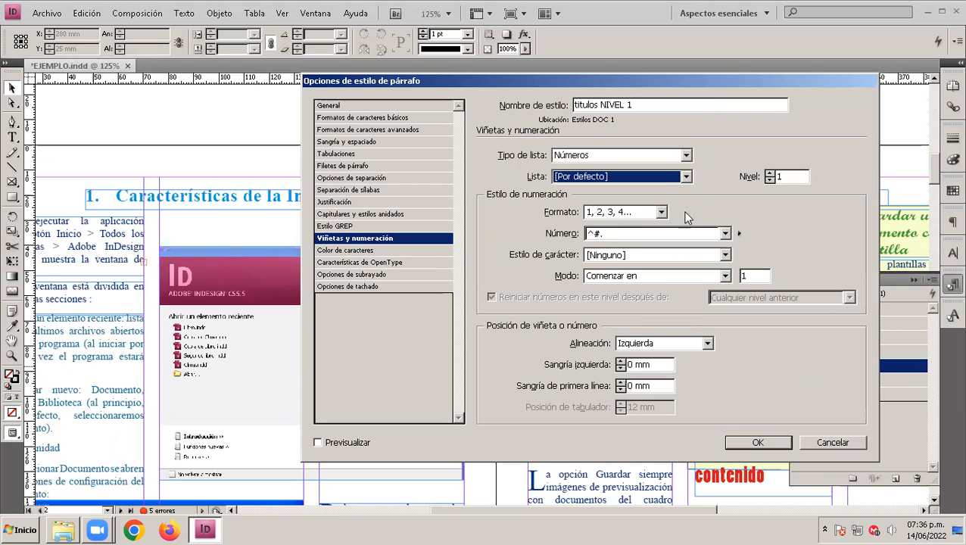
{"action": "left_click", "coordinate": [661, 212]}
{"action": "left_click", "coordinate": [639, 249]}
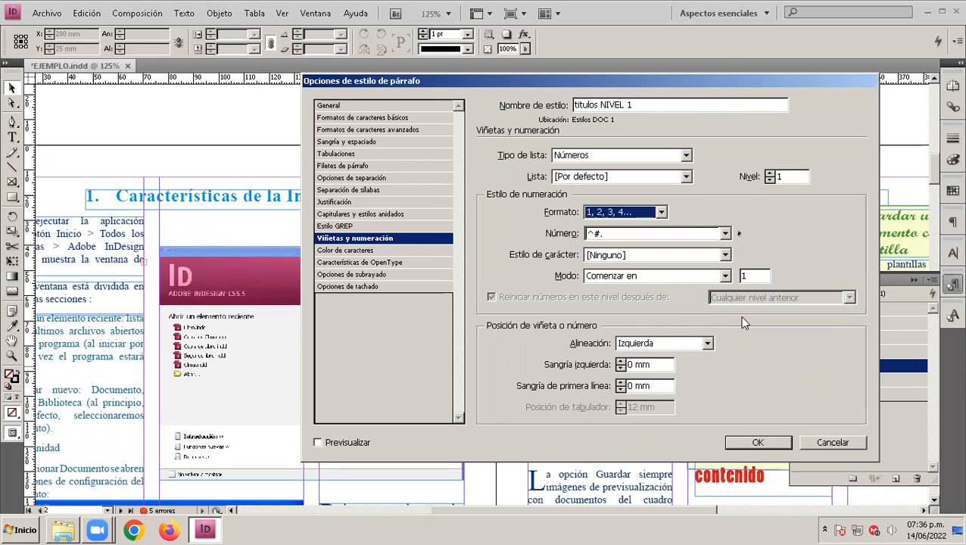
{"action": "left_click", "coordinate": [759, 442]}
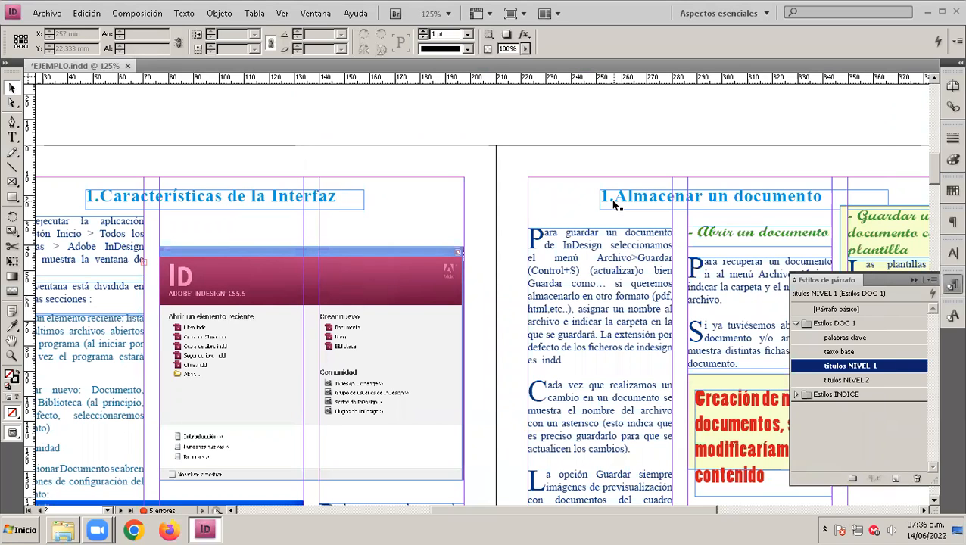
Examine the numbers of the level 1 titles across the document's pages, from Características de la Interfaz to Formatos.
{"action": "scroll", "coordinate": [644, 263], "scroll_direction": "down", "scroll_amount": 5}
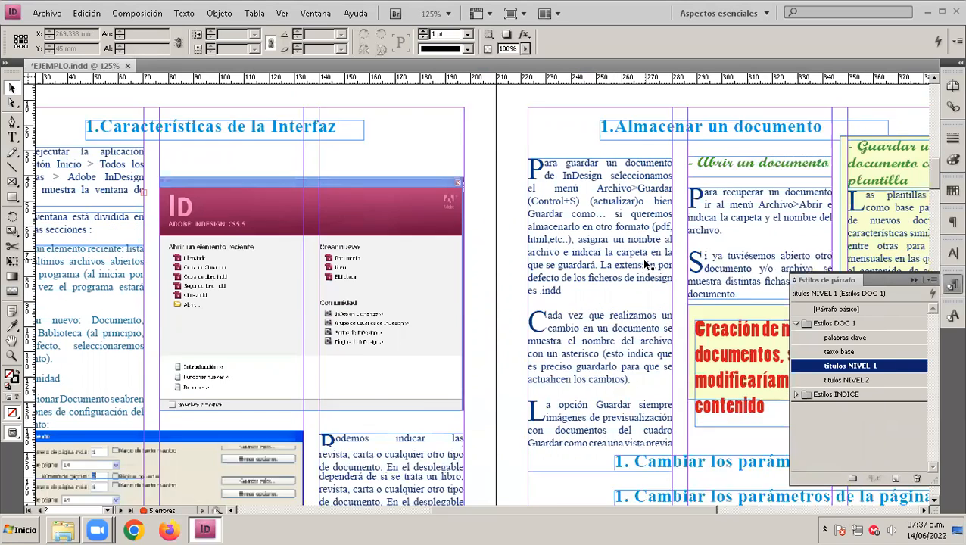
{"action": "scroll", "coordinate": [643, 264], "scroll_direction": "down", "scroll_amount": 15}
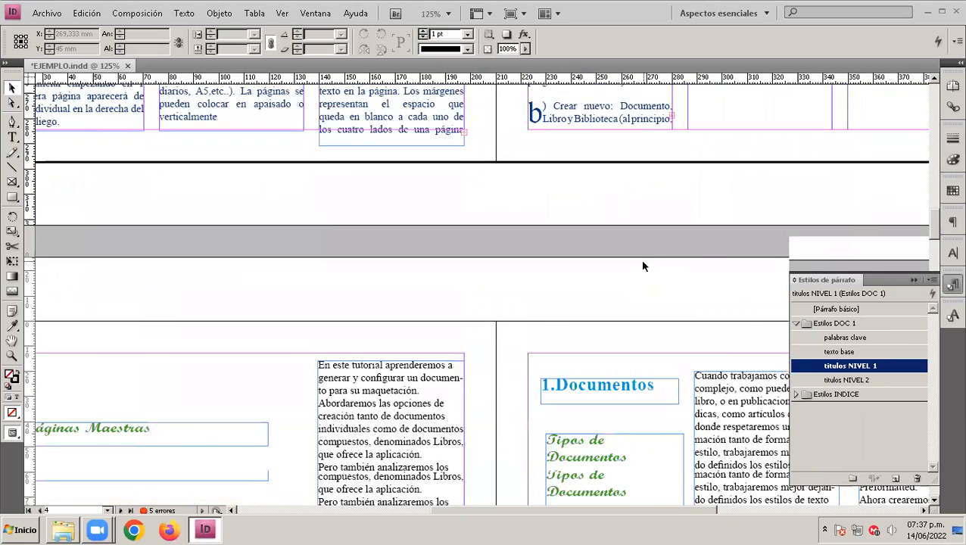
{"action": "scroll", "coordinate": [642, 265], "scroll_direction": "down", "scroll_amount": 6}
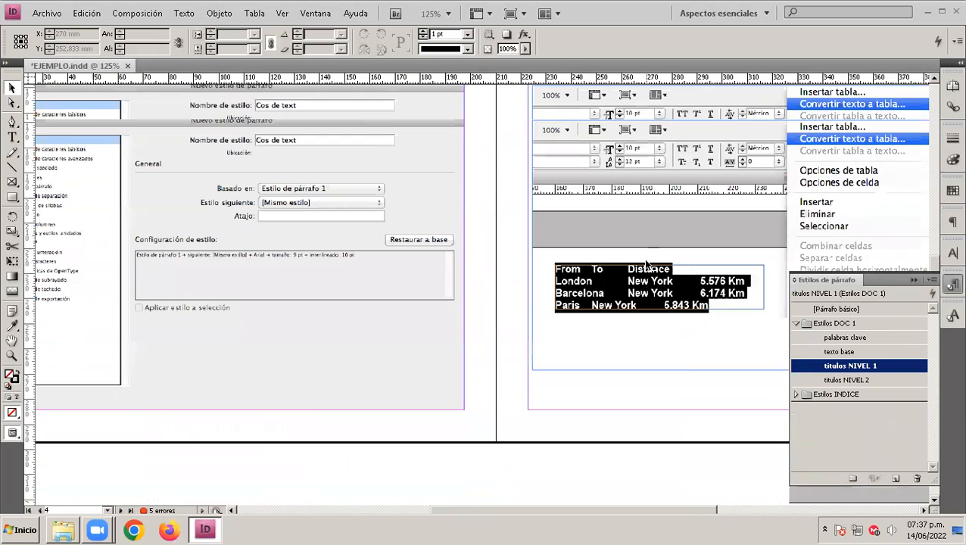
{"action": "scroll", "coordinate": [648, 315], "scroll_direction": "down", "scroll_amount": 10}
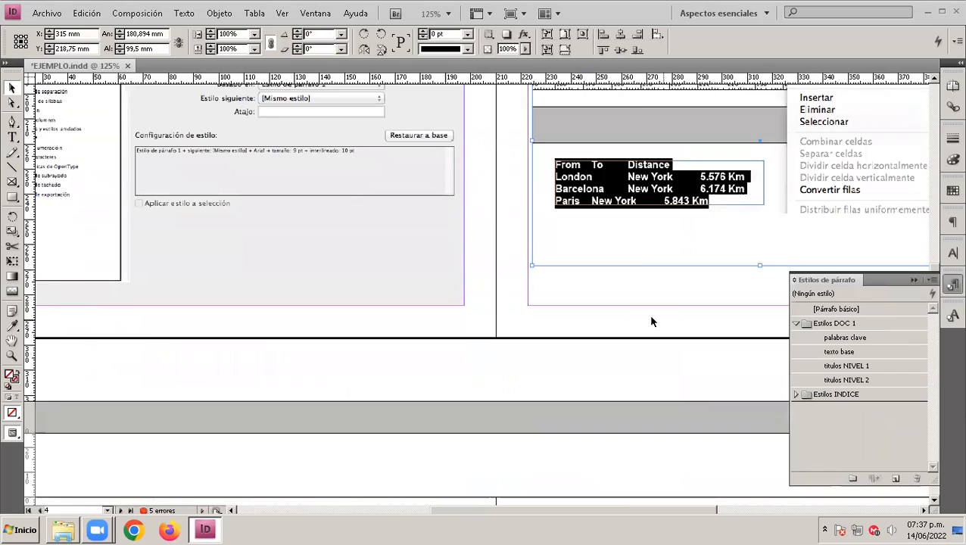
{"action": "scroll", "coordinate": [643, 311], "scroll_direction": "down", "scroll_amount": 4}
{"action": "scroll", "coordinate": [641, 318], "scroll_direction": "down", "scroll_amount": 5}
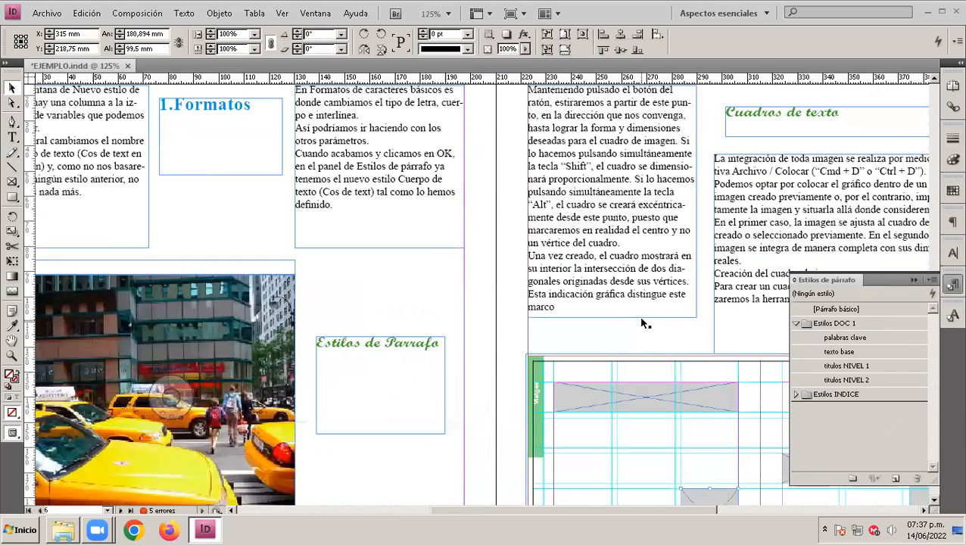
{"action": "scroll", "coordinate": [641, 316], "scroll_direction": "down", "scroll_amount": 10}
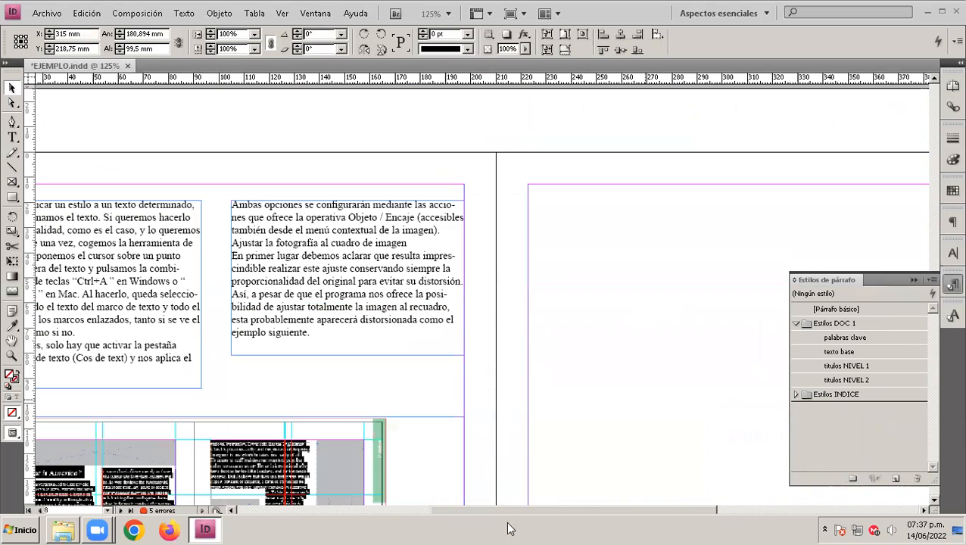
{"action": "left_click", "coordinate": [429, 512]}
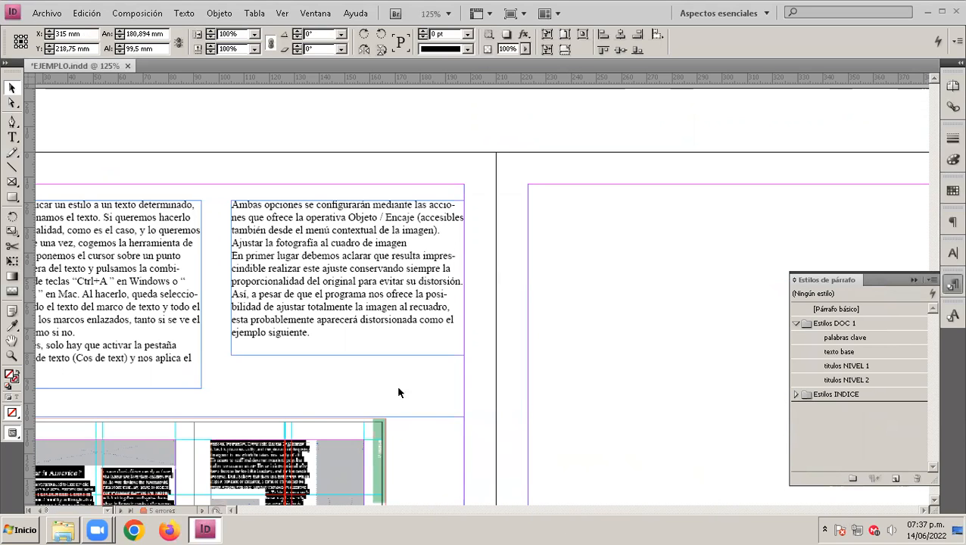
{"action": "scroll", "coordinate": [426, 364], "scroll_direction": "up", "scroll_amount": 10}
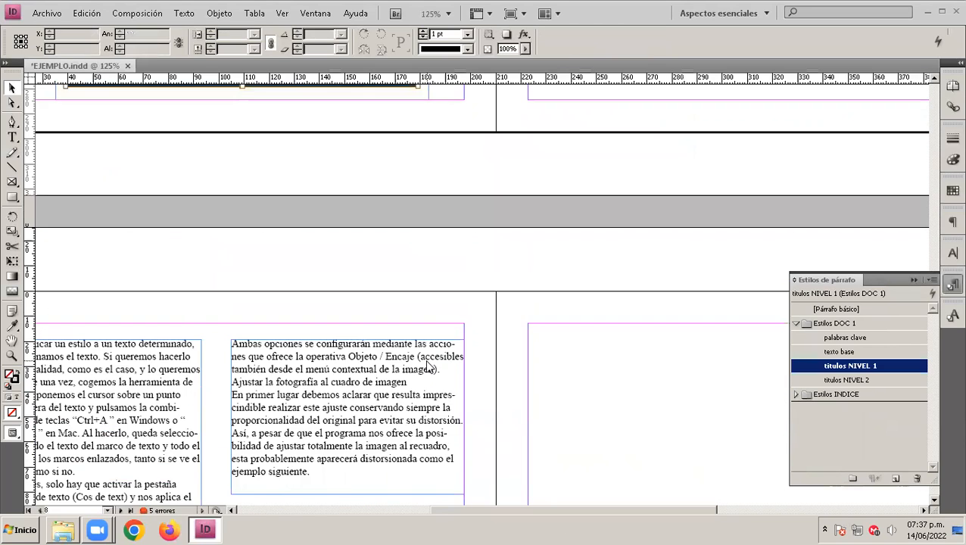
{"action": "left_click_drag", "start_coordinate": [490, 515], "coordinate": [431, 515]}
{"action": "scroll", "coordinate": [440, 379], "scroll_direction": "down", "scroll_amount": 8}
{"action": "scroll", "coordinate": [445, 382], "scroll_direction": "down", "scroll_amount": 8}
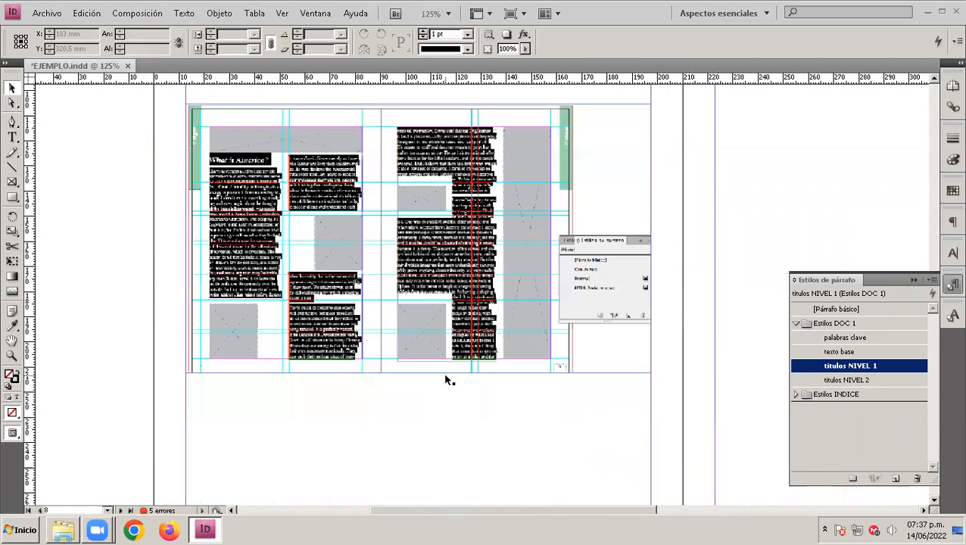
{"action": "left_click_drag", "start_coordinate": [519, 517], "coordinate": [590, 516]}
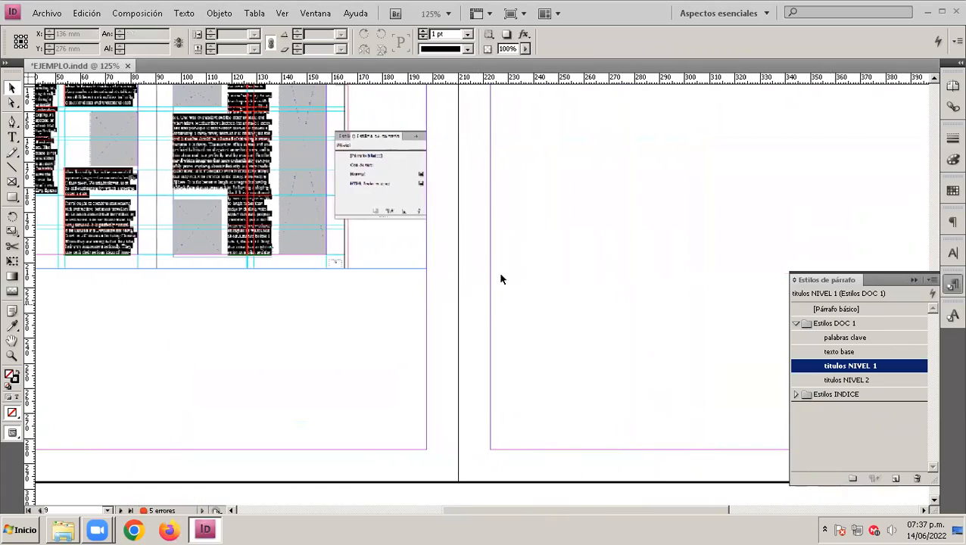
{"action": "scroll", "coordinate": [496, 271], "scroll_direction": "up", "scroll_amount": 15}
{"action": "scroll", "coordinate": [615, 269], "scroll_direction": "up", "scroll_amount": 10}
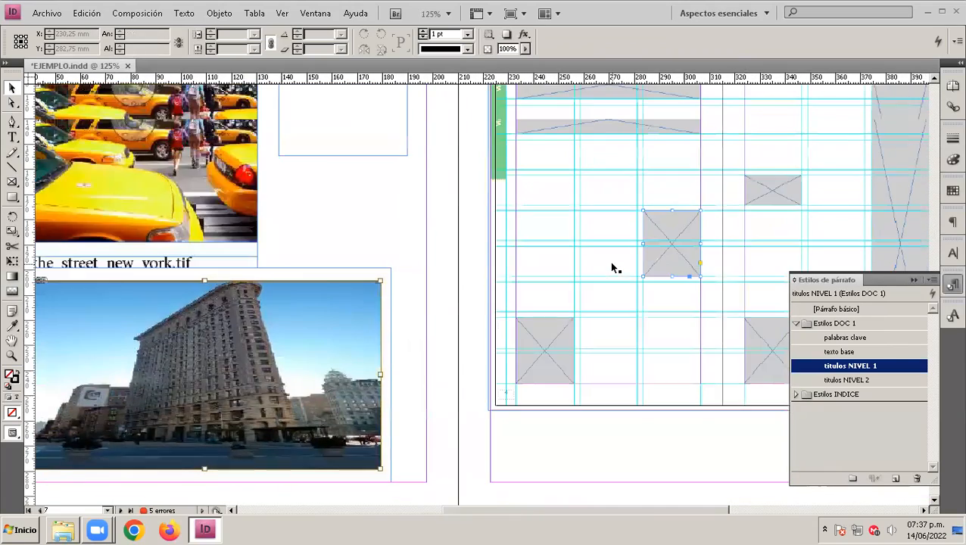
{"action": "left_click", "coordinate": [935, 213]}
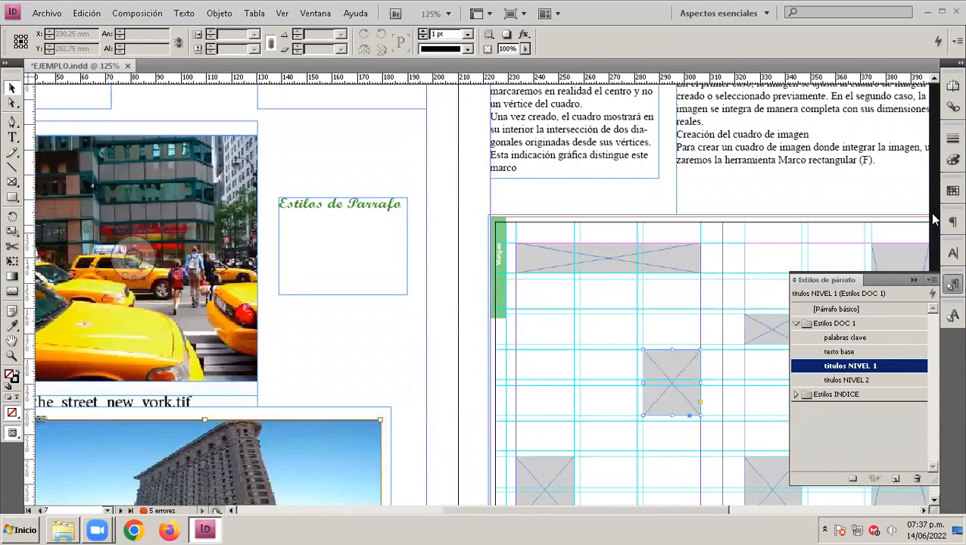
{"action": "left_click_drag", "start_coordinate": [935, 201], "coordinate": [944, 176]}
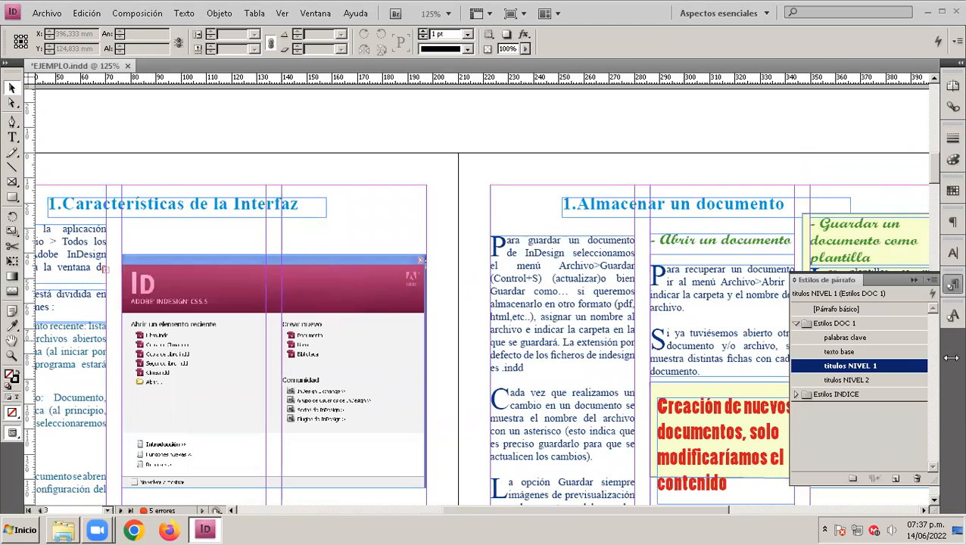
Review the Estilo siguiente and Basado en choices in the titulos NIVEL 1 style options.
{"action": "double_click", "coordinate": [860, 364]}
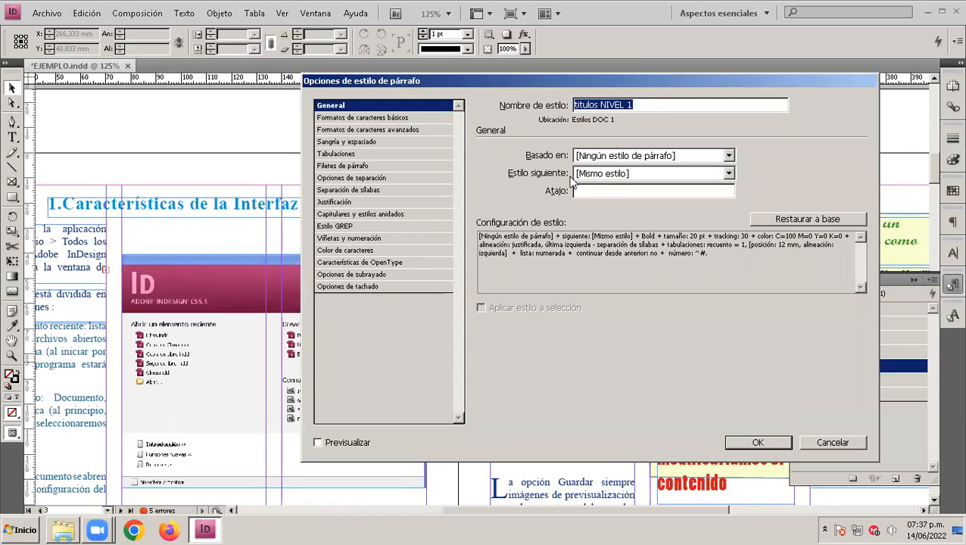
{"action": "left_click", "coordinate": [729, 174]}
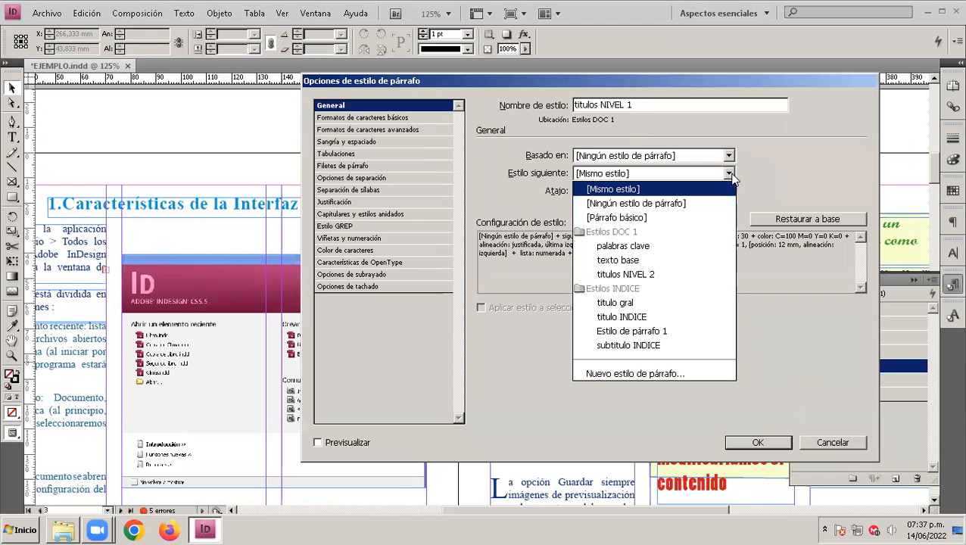
{"action": "left_click", "coordinate": [730, 175]}
{"action": "left_click", "coordinate": [729, 157]}
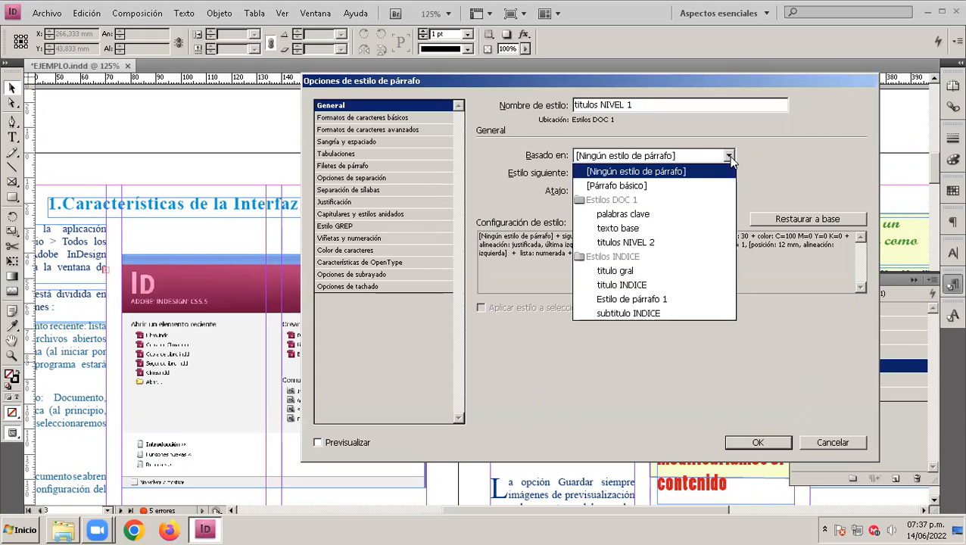
{"action": "left_click", "coordinate": [729, 157]}
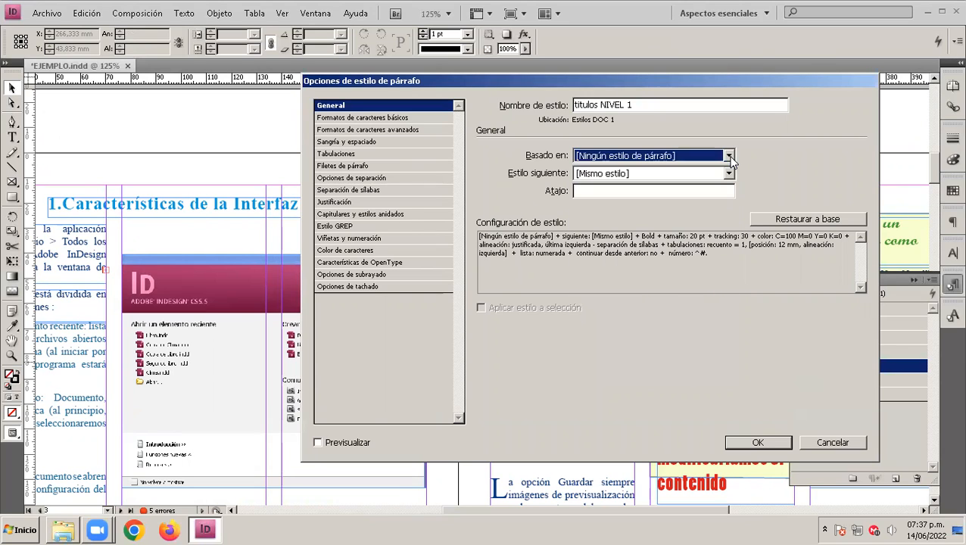
Review the special characters and character styles offered for the titulos NIVEL 1 numbering.
{"action": "left_click", "coordinate": [360, 240]}
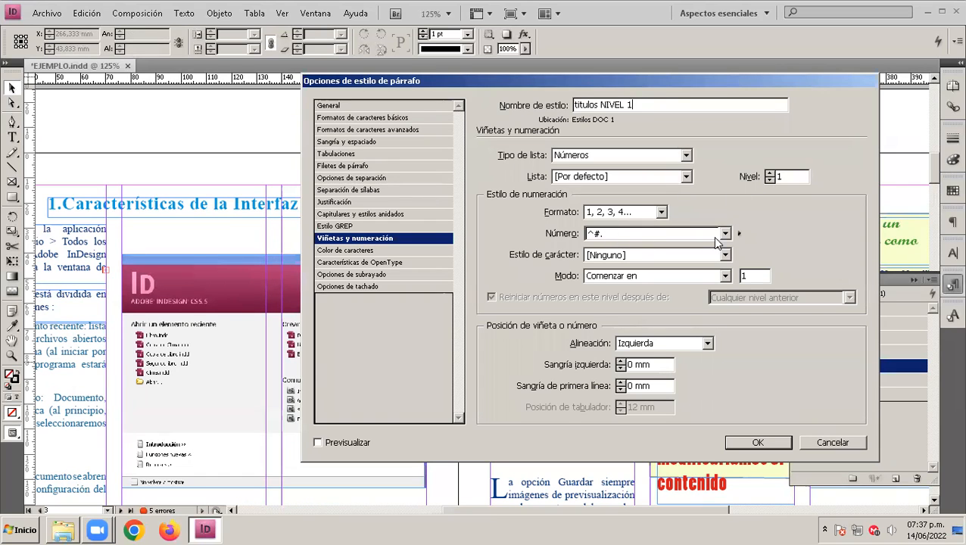
{"action": "left_click", "coordinate": [740, 236]}
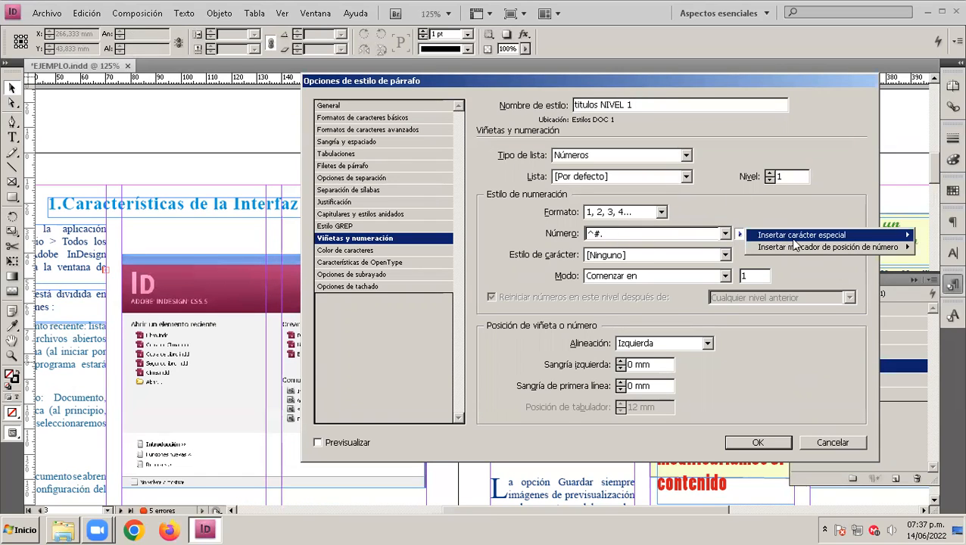
{"action": "mouse_move", "coordinate": [793, 241]}
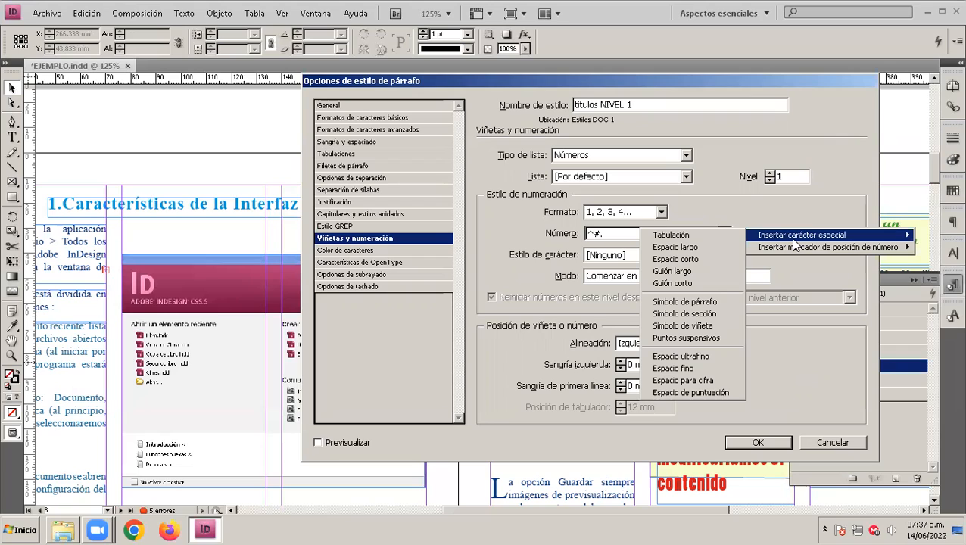
{"action": "left_click", "coordinate": [746, 198]}
{"action": "left_click", "coordinate": [613, 233]}
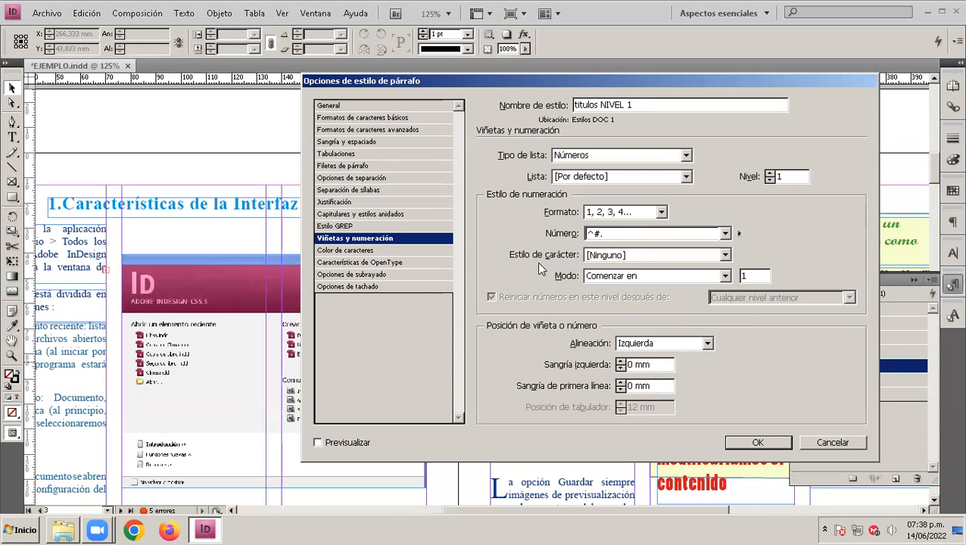
{"action": "left_click", "coordinate": [724, 255]}
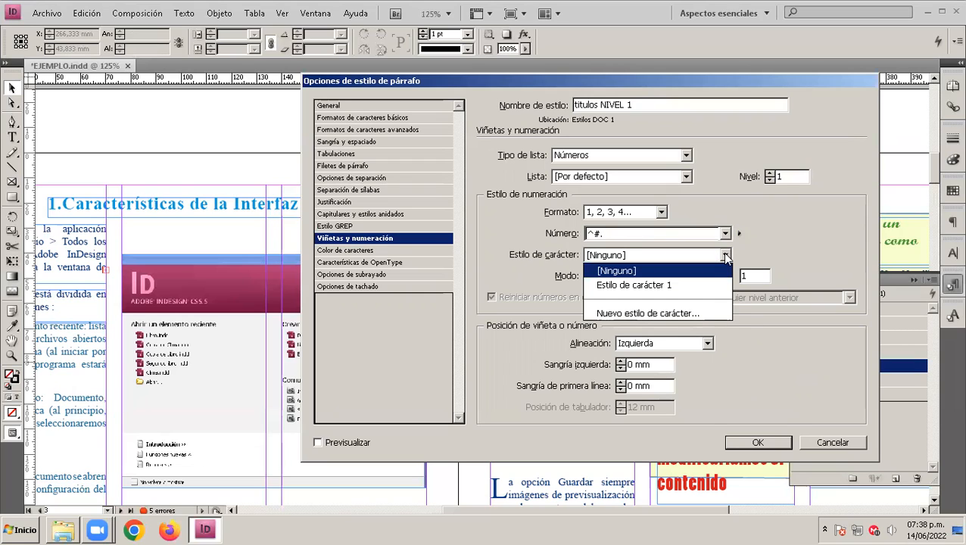
{"action": "left_click", "coordinate": [724, 256]}
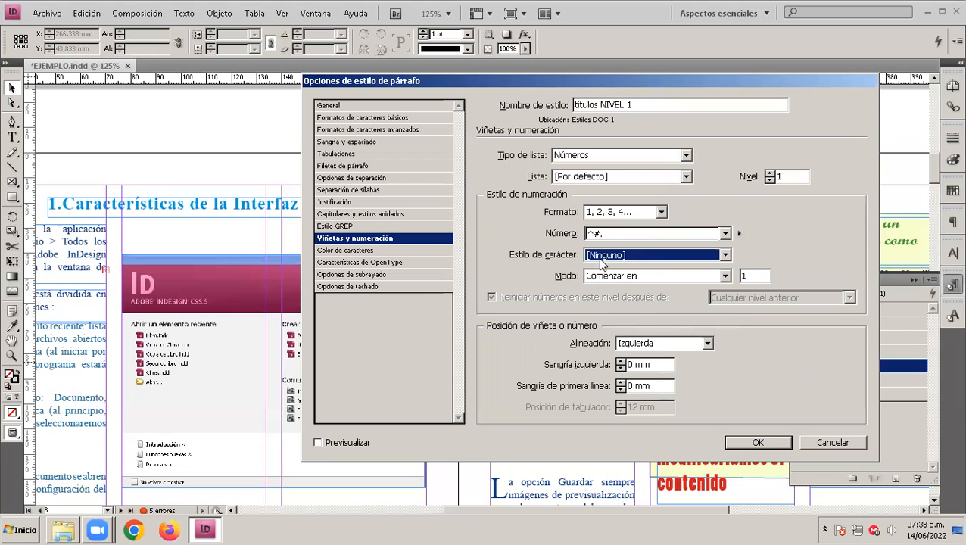
Set the titulos NIVEL 1 numbering mode to Continuar desde el número anterior and check the available lists.
{"action": "left_click", "coordinate": [724, 277]}
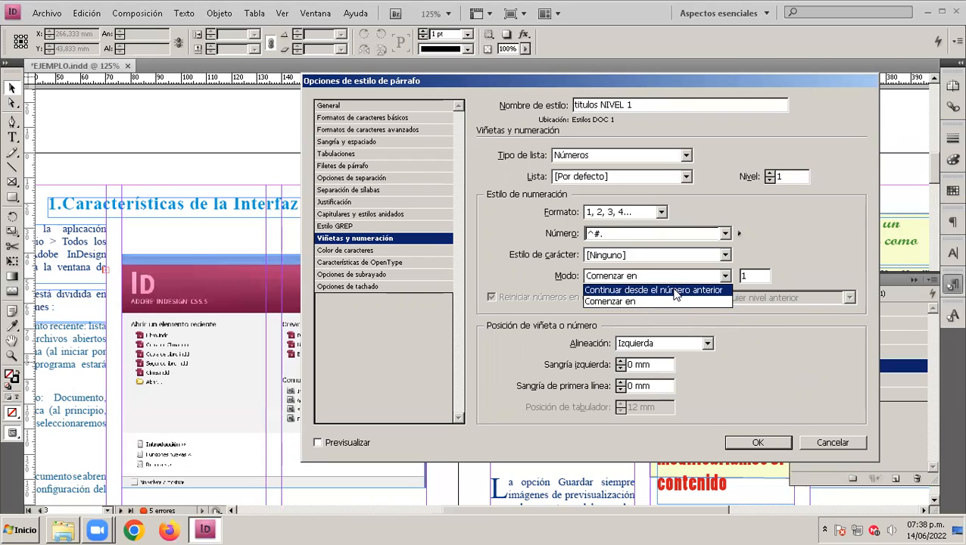
{"action": "left_click", "coordinate": [676, 292]}
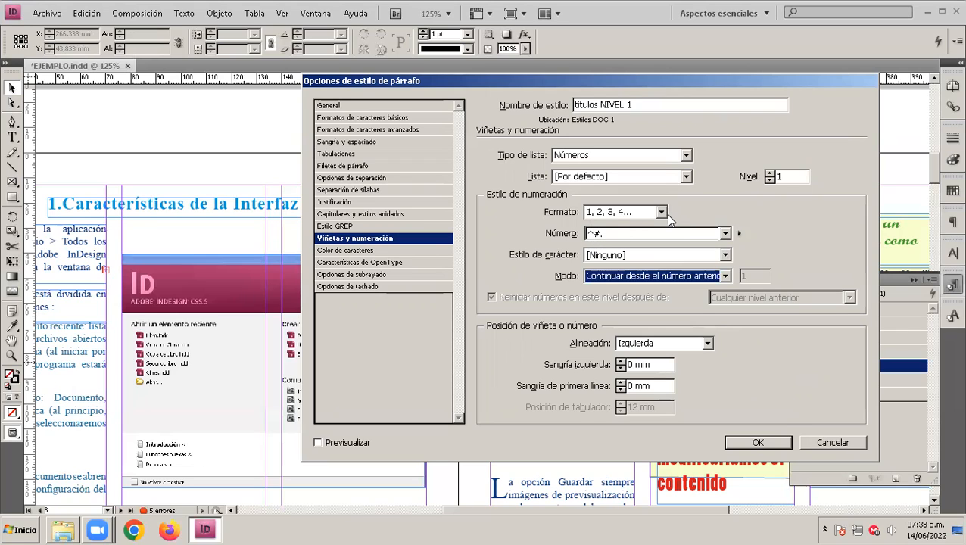
{"action": "left_click", "coordinate": [687, 177]}
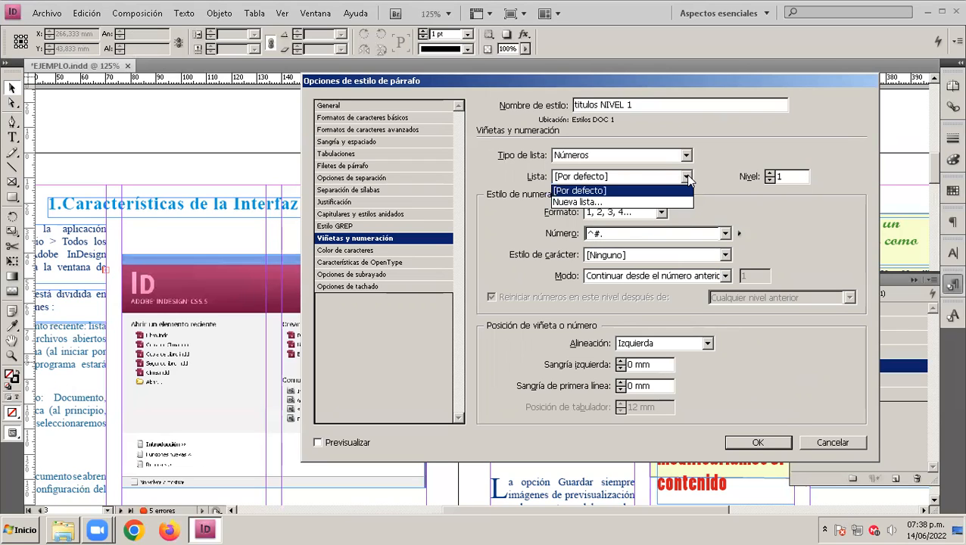
{"action": "left_click", "coordinate": [688, 178]}
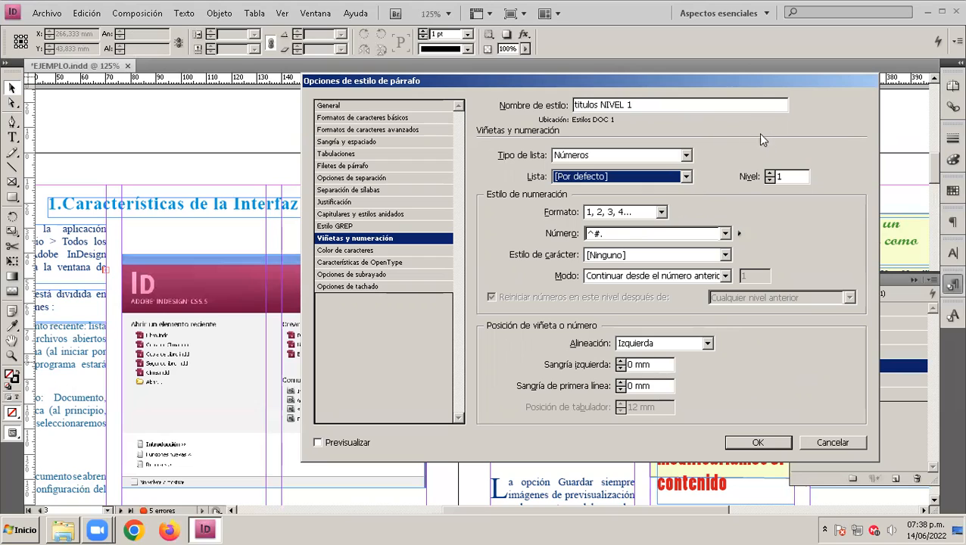
{"action": "left_click", "coordinate": [770, 174]}
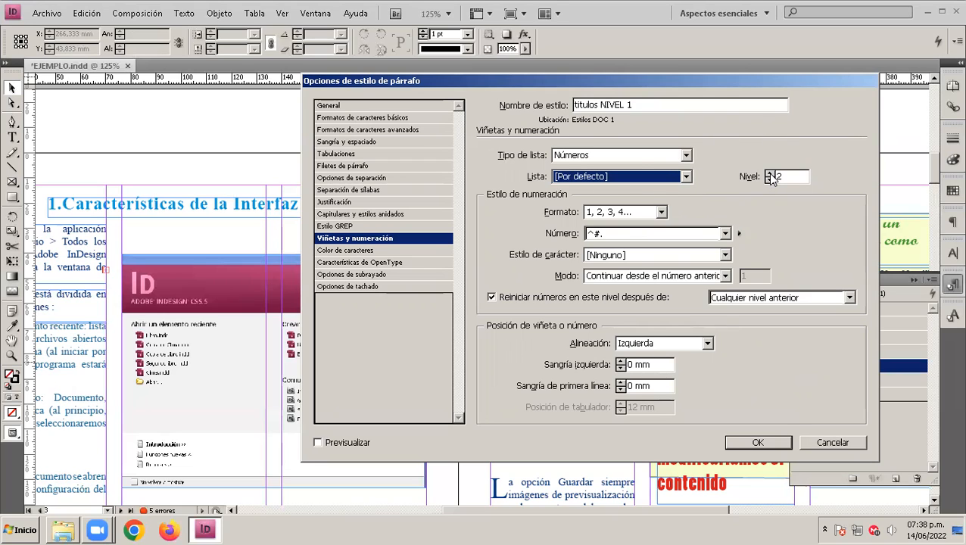
{"action": "left_click", "coordinate": [770, 173]}
{"action": "left_click", "coordinate": [770, 173]}
{"action": "left_click", "coordinate": [770, 179]}
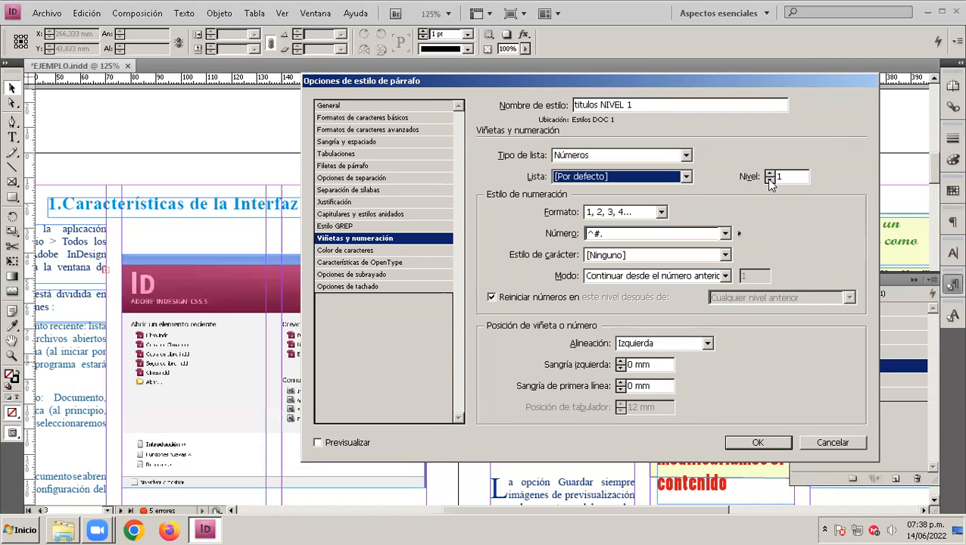
Apply the titulos NIVEL 1 options and check the title numbers on the current spread.
{"action": "left_click", "coordinate": [753, 443]}
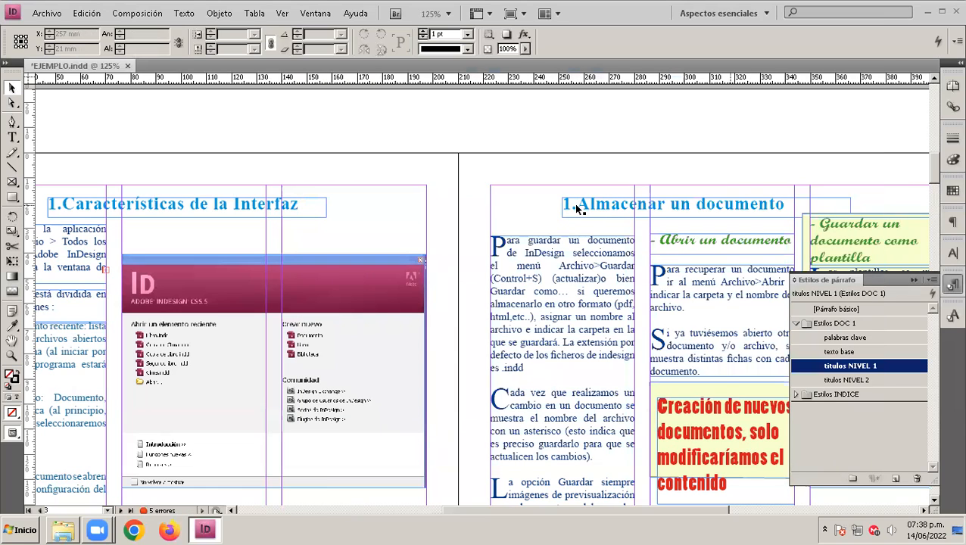
{"action": "scroll", "coordinate": [579, 216], "scroll_direction": "down", "scroll_amount": 5}
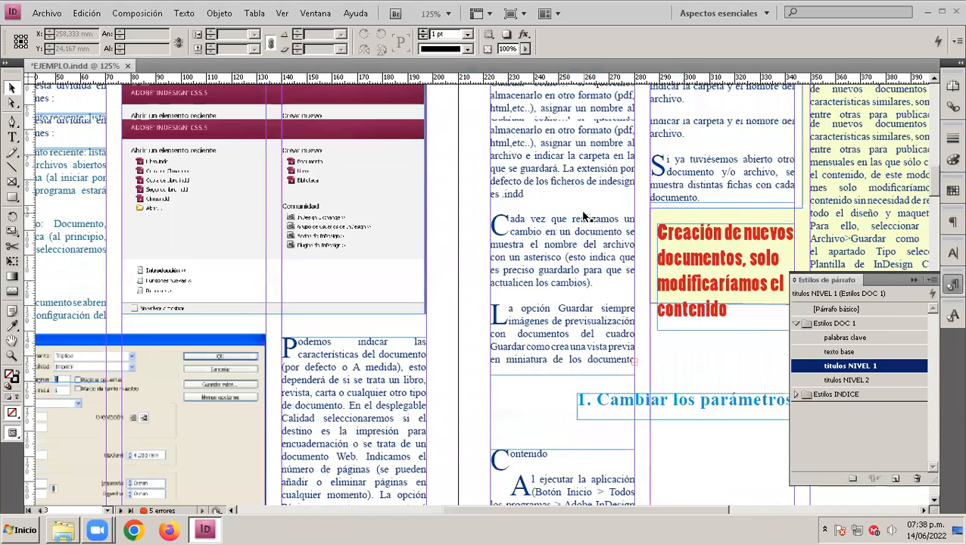
{"action": "scroll", "coordinate": [584, 216], "scroll_direction": "up", "scroll_amount": 5}
Set the titulos NIVEL 1 number expression to ^#.^t to add a tab after the number, and apply the style options.
{"action": "double_click", "coordinate": [825, 367]}
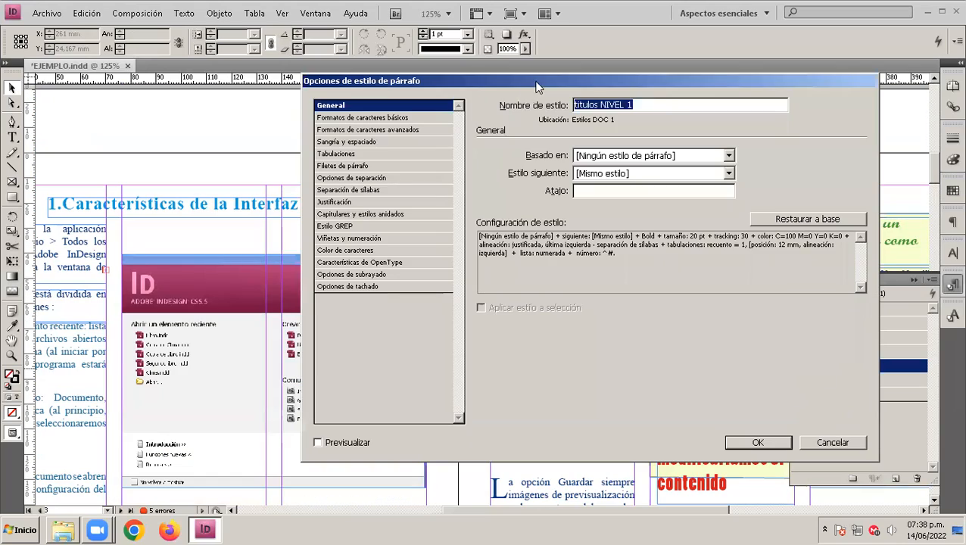
{"action": "left_click_drag", "start_coordinate": [536, 87], "coordinate": [483, 124]}
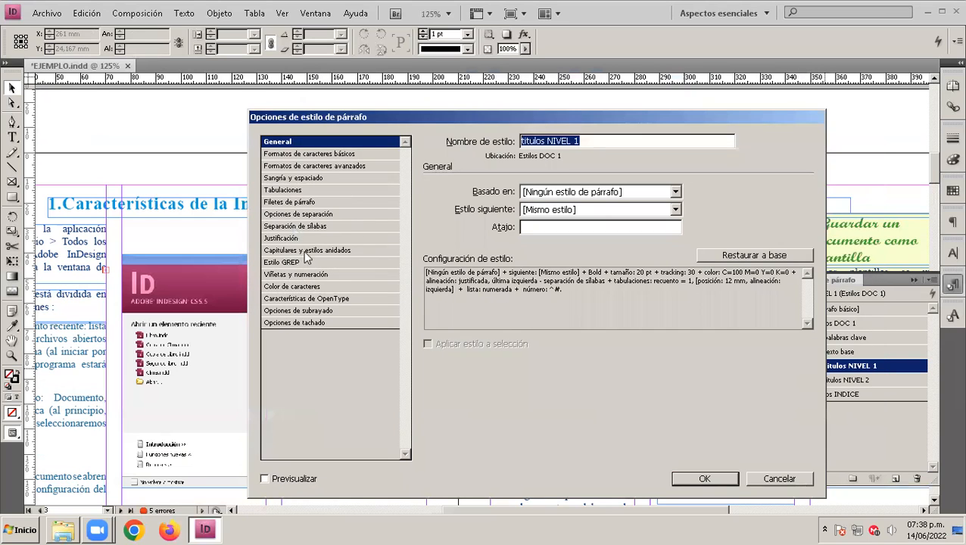
{"action": "left_click", "coordinate": [300, 275]}
{"action": "left_click", "coordinate": [561, 269]}
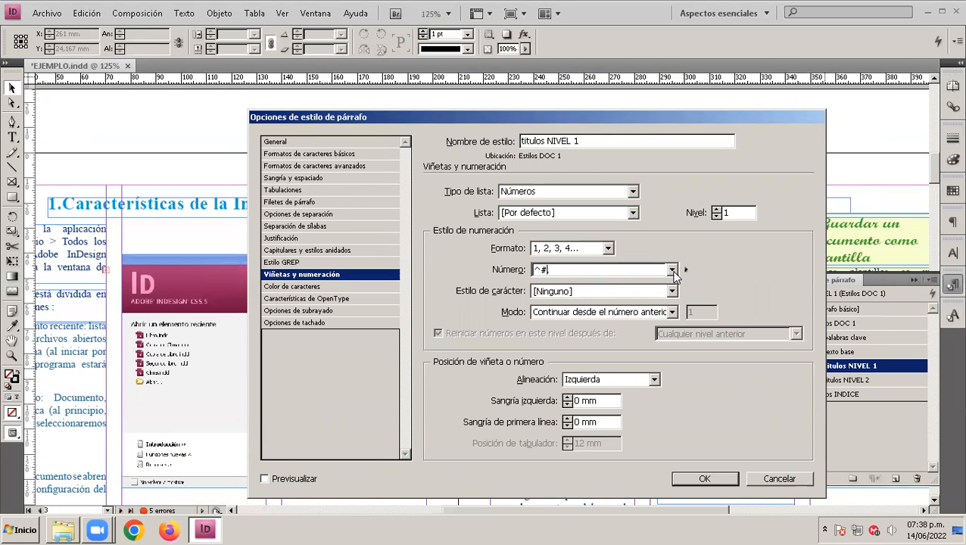
{"action": "key", "text": "shift+Right"}
{"action": "key", "text": "ctrl+c"}
{"action": "key", "text": "End"}
{"action": "key", "text": "ctrl+v"}
{"action": "type", "text": "T"}
{"action": "key", "text": "BackSpace"}
{"action": "type", "text": "t"}
{"action": "key", "text": "Return"}
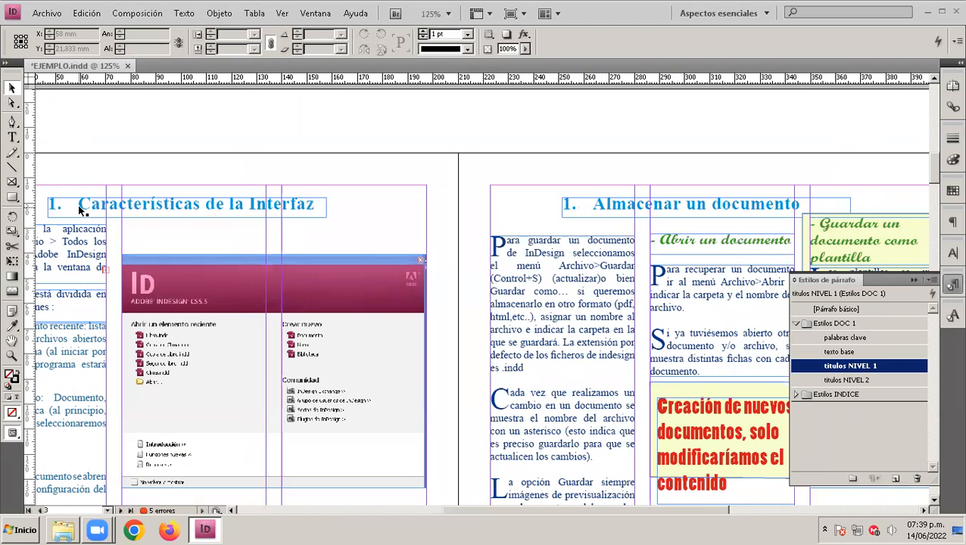
Turn on preview, assign titulos NIVEL 1 numbering to a new list with the default name and options, apply it, and check the titles.
{"action": "double_click", "coordinate": [842, 368]}
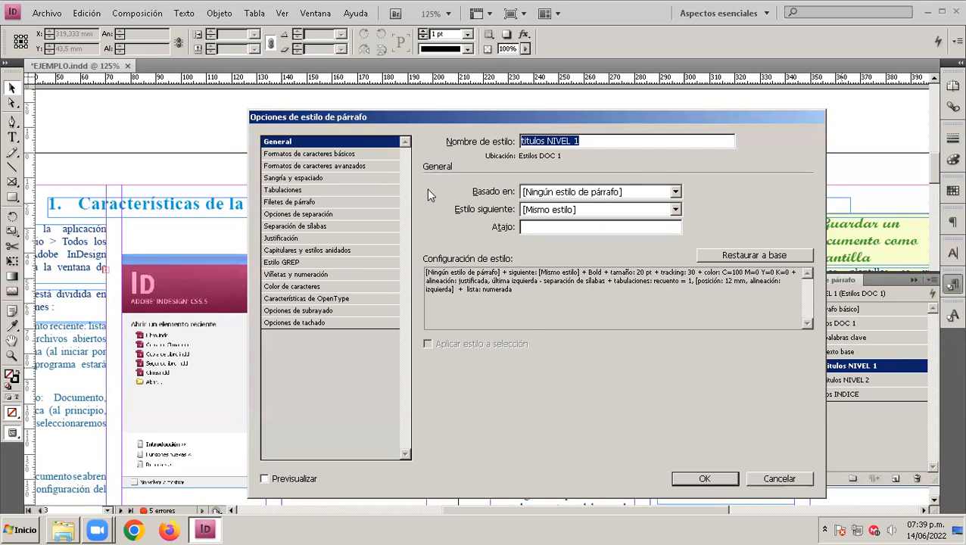
{"action": "left_click", "coordinate": [299, 274]}
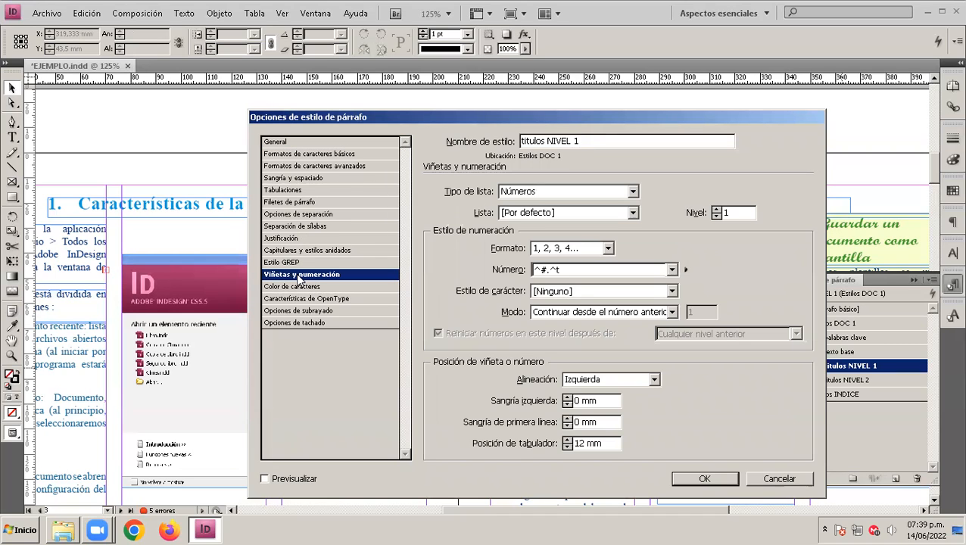
{"action": "left_click", "coordinate": [265, 479]}
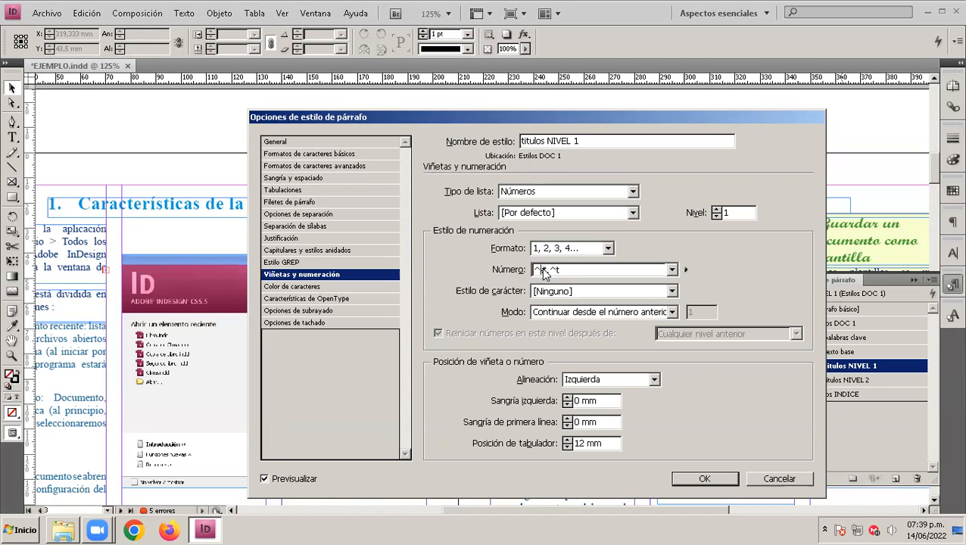
{"action": "left_click", "coordinate": [632, 213]}
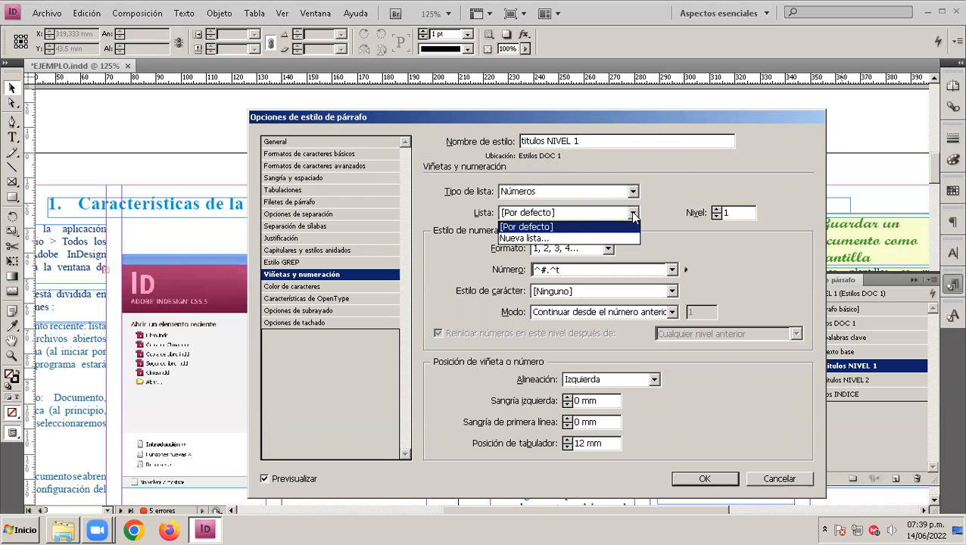
{"action": "left_click", "coordinate": [578, 234]}
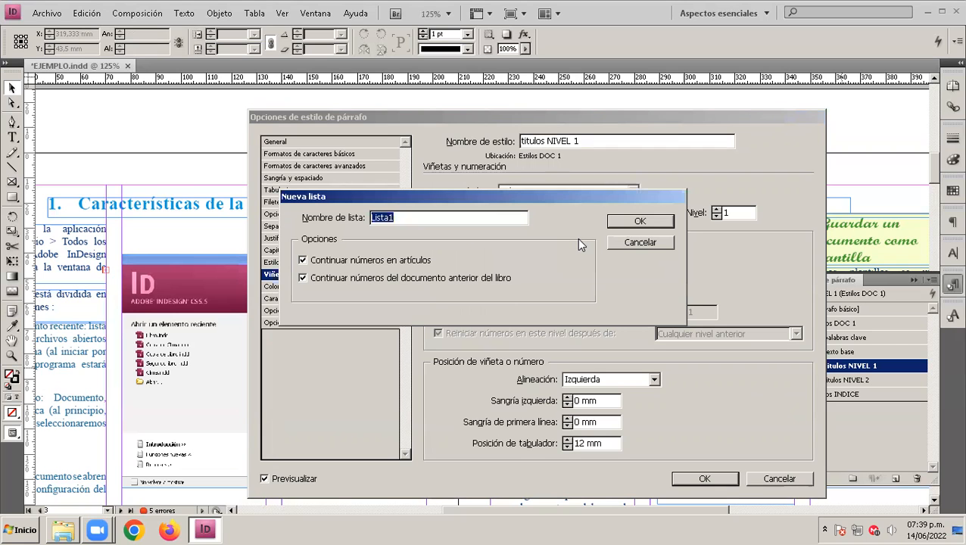
{"action": "left_click", "coordinate": [634, 221]}
{"action": "left_click", "coordinate": [705, 479]}
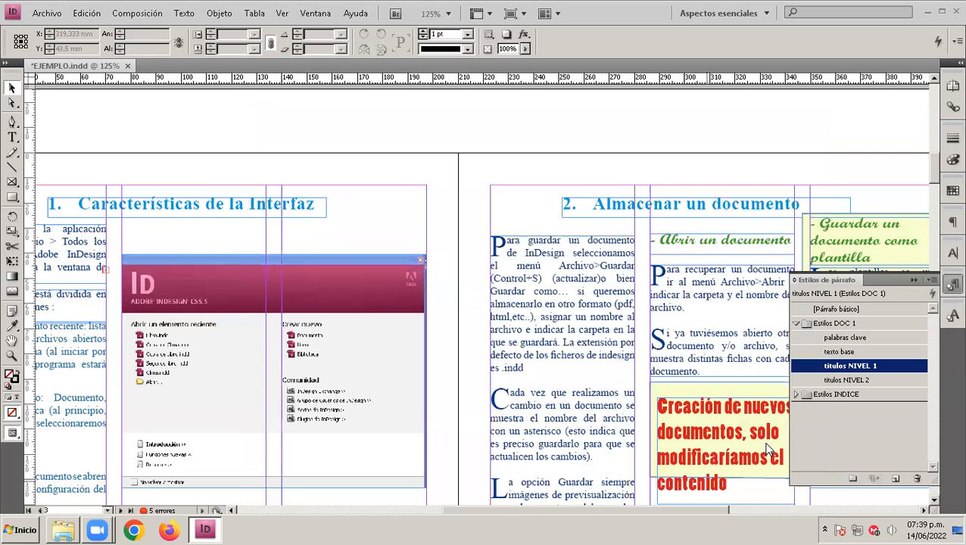
{"action": "scroll", "coordinate": [570, 134], "scroll_direction": "down", "scroll_amount": 5}
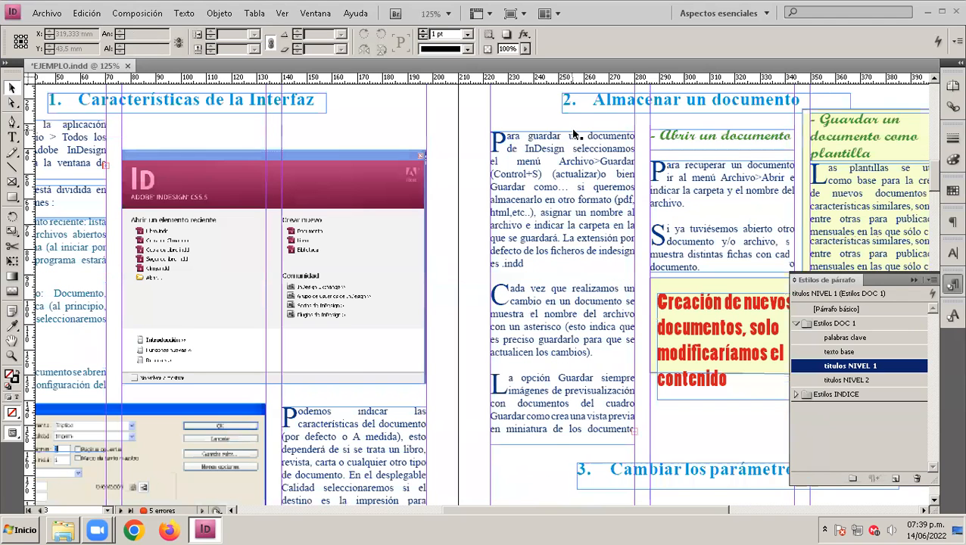
{"action": "scroll", "coordinate": [578, 142], "scroll_direction": "up", "scroll_amount": 5}
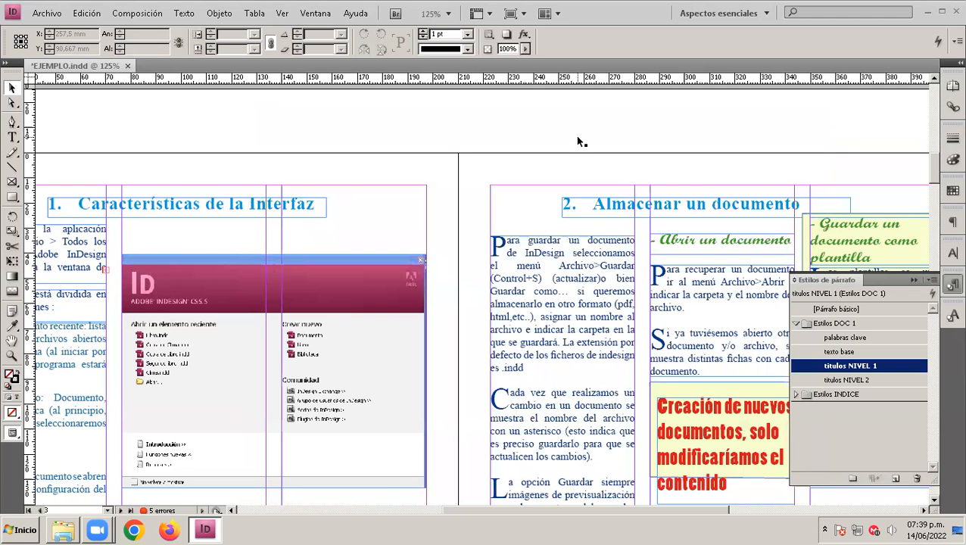
Review the Lista choices in the titulos NIVEL 1 numbering options, keeping Lista1 selected.
{"action": "double_click", "coordinate": [847, 367]}
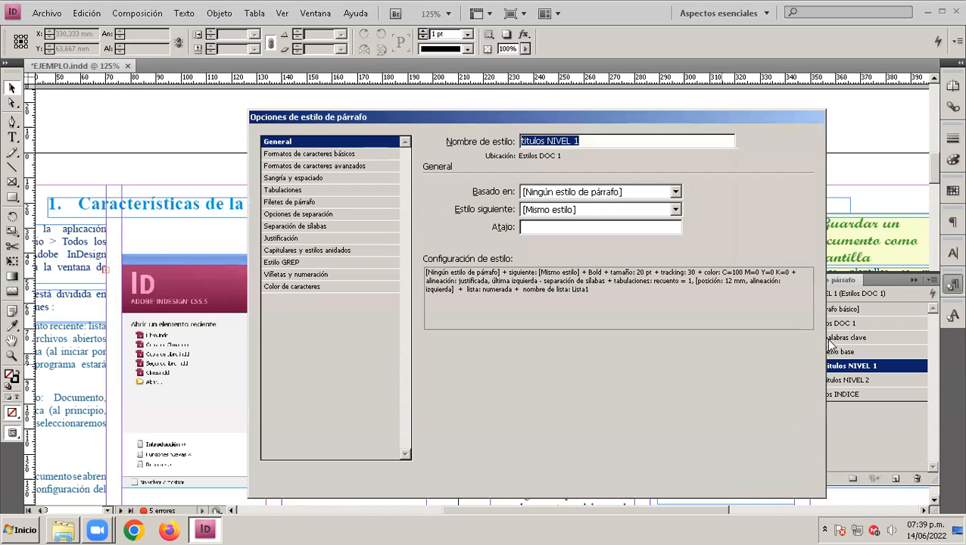
{"action": "left_click", "coordinate": [307, 274]}
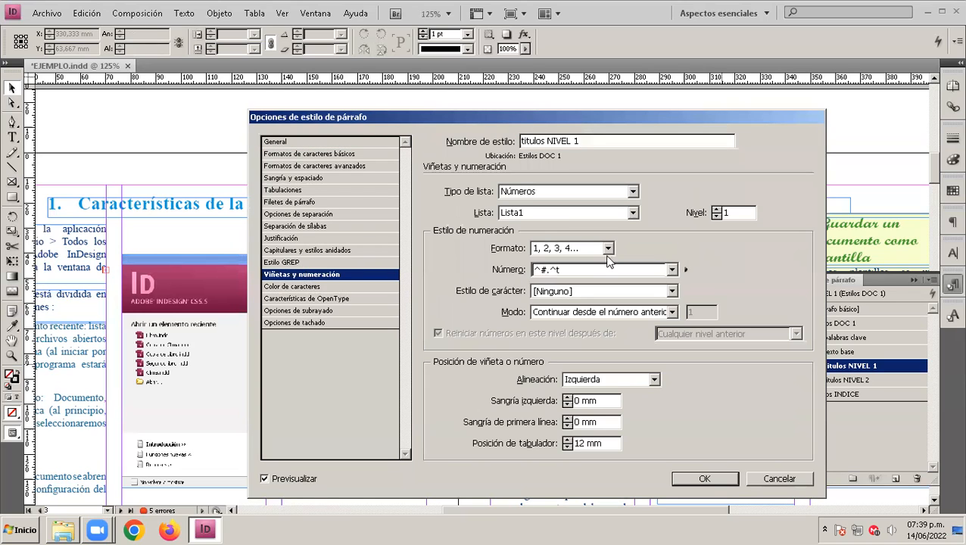
{"action": "left_click", "coordinate": [632, 213]}
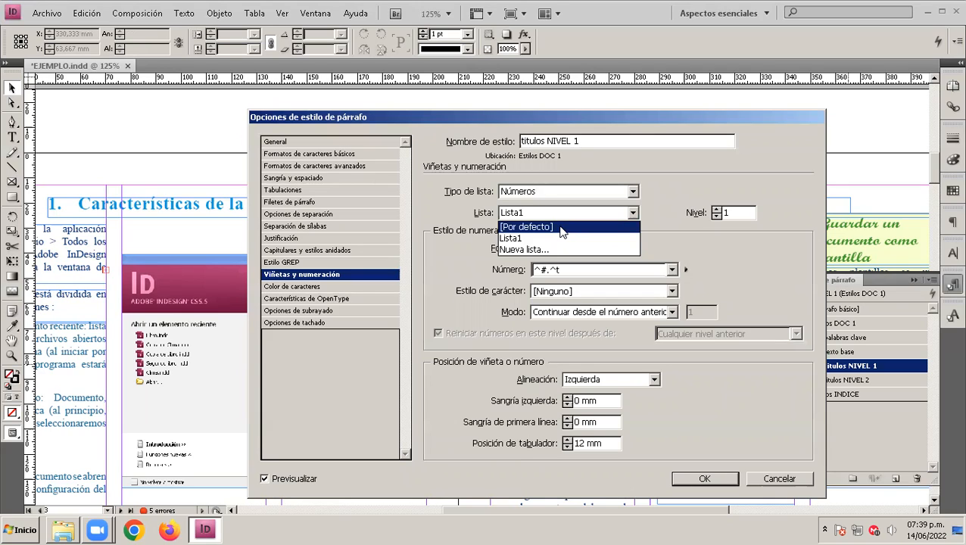
{"action": "left_click", "coordinate": [677, 246]}
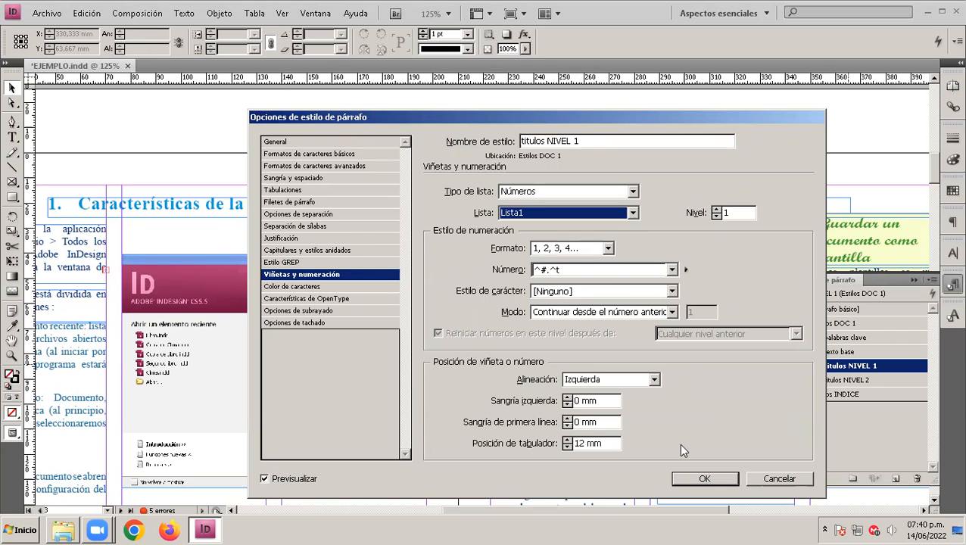
{"action": "key", "text": "Return"}
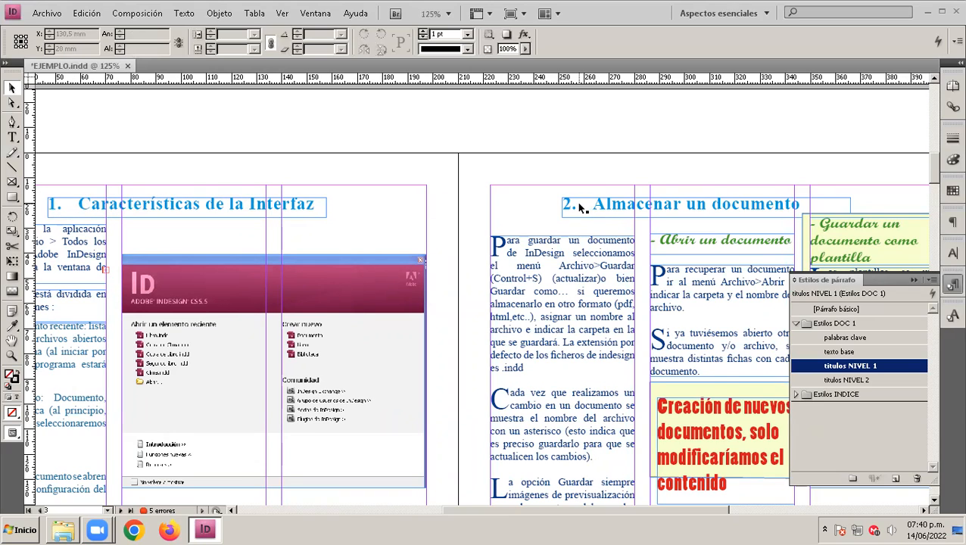
Examine the numbers of the level 1 titles on the following pages, from Cambiar los parámetros de la página to Formatos.
{"action": "left_click_drag", "start_coordinate": [487, 392], "coordinate": [436, 102]}
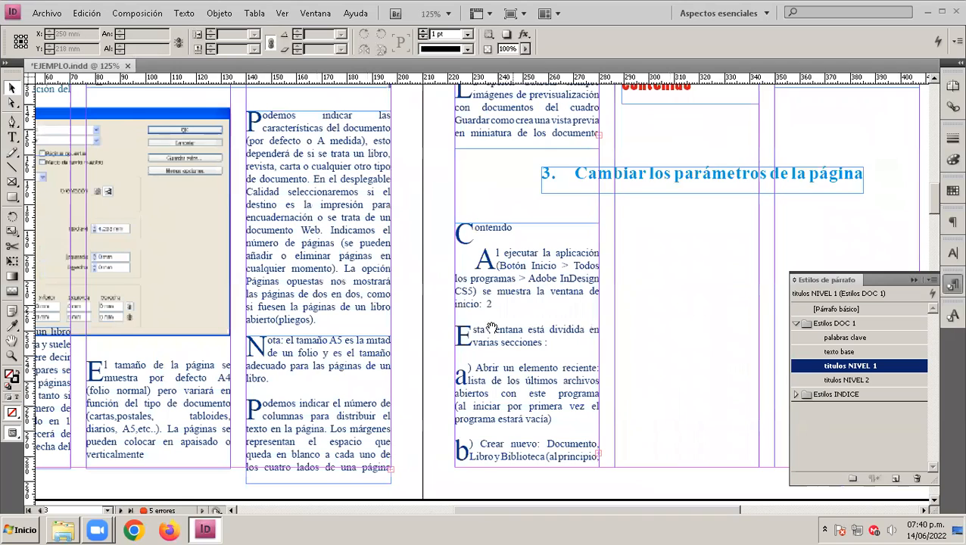
{"action": "left_click_drag", "start_coordinate": [423, 373], "coordinate": [508, 139]}
{"action": "left_click_drag", "start_coordinate": [563, 252], "coordinate": [446, 154]}
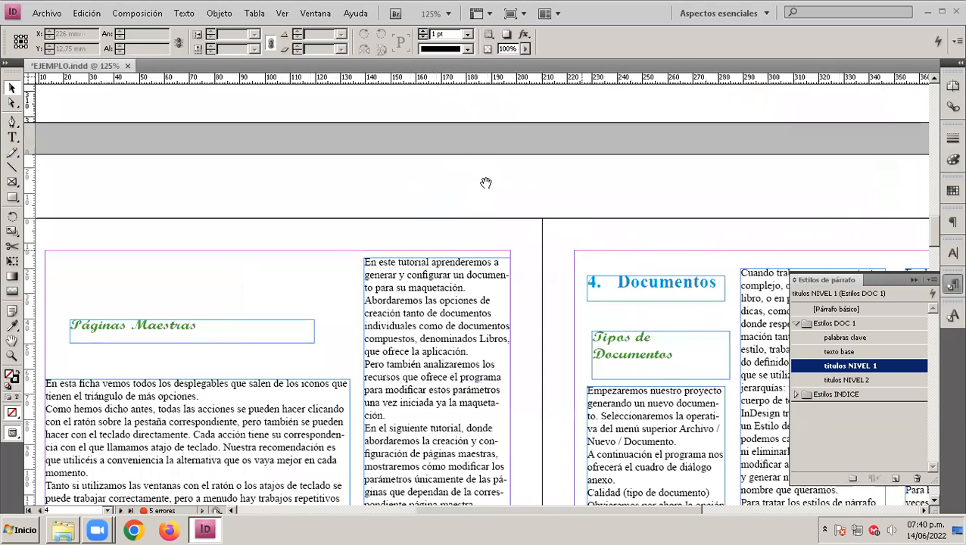
{"action": "left_click_drag", "start_coordinate": [489, 277], "coordinate": [618, 111]}
{"action": "left_click_drag", "start_coordinate": [561, 288], "coordinate": [564, 86]}
{"action": "left_click_drag", "start_coordinate": [532, 325], "coordinate": [503, 76]}
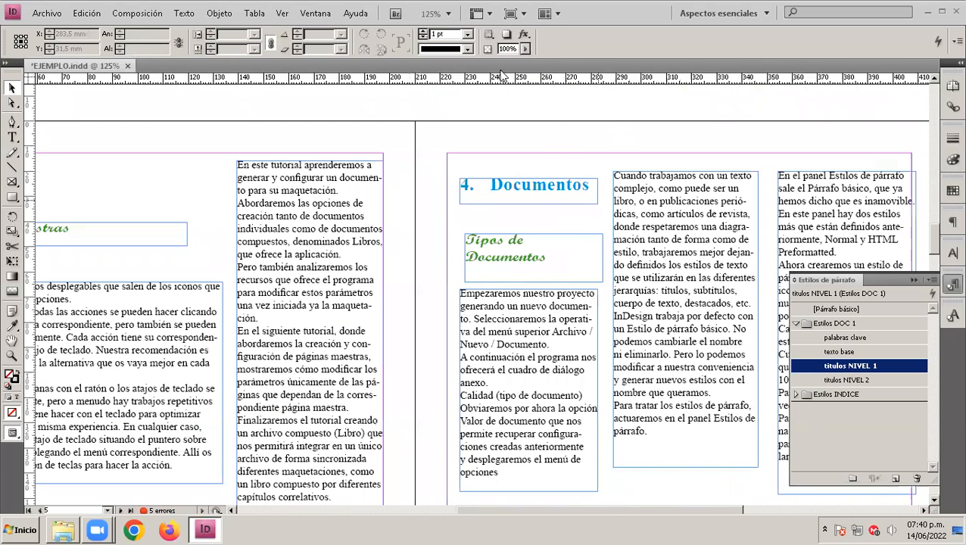
{"action": "left_click_drag", "start_coordinate": [536, 250], "coordinate": [571, 81]}
{"action": "left_click_drag", "start_coordinate": [711, 328], "coordinate": [400, 228]}
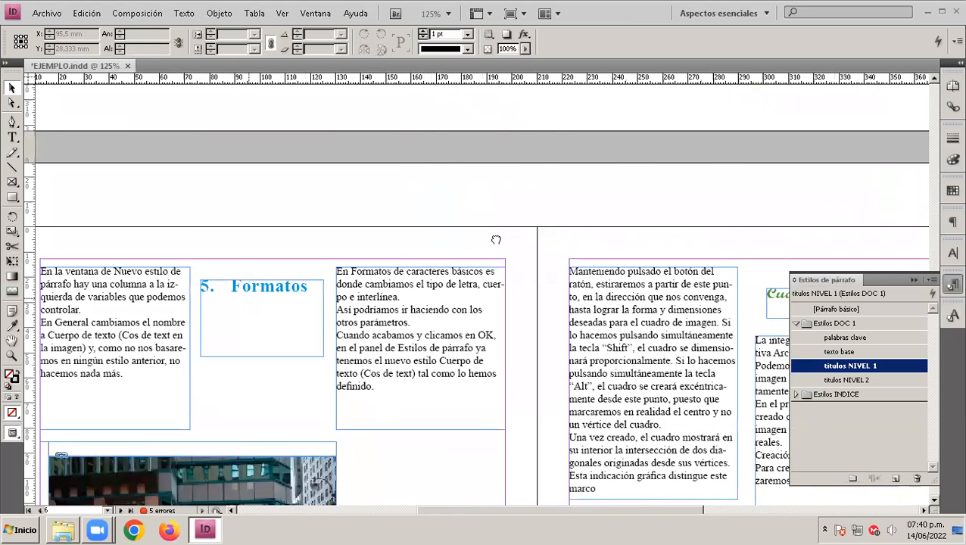
Examine the numbered level 1 titles on the pages after Formatos and return to the titles on pages 2 and 3.
{"action": "left_click_drag", "start_coordinate": [494, 239], "coordinate": [637, 93]}
{"action": "left_click_drag", "start_coordinate": [427, 311], "coordinate": [601, 99]}
{"action": "left_click_drag", "start_coordinate": [446, 292], "coordinate": [501, 71]}
{"action": "left_click_drag", "start_coordinate": [497, 216], "coordinate": [447, 20]}
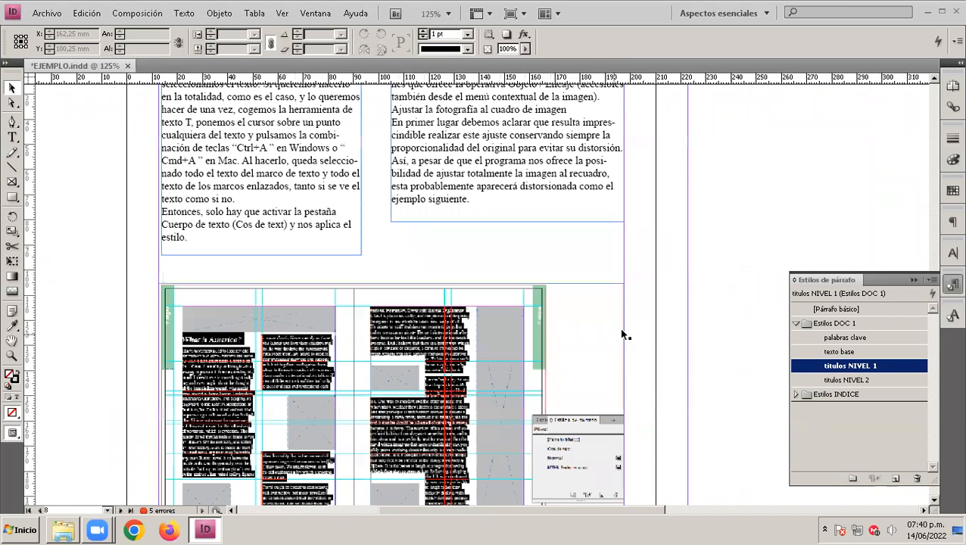
{"action": "left_click", "coordinate": [934, 235]}
{"action": "left_click", "coordinate": [934, 214]}
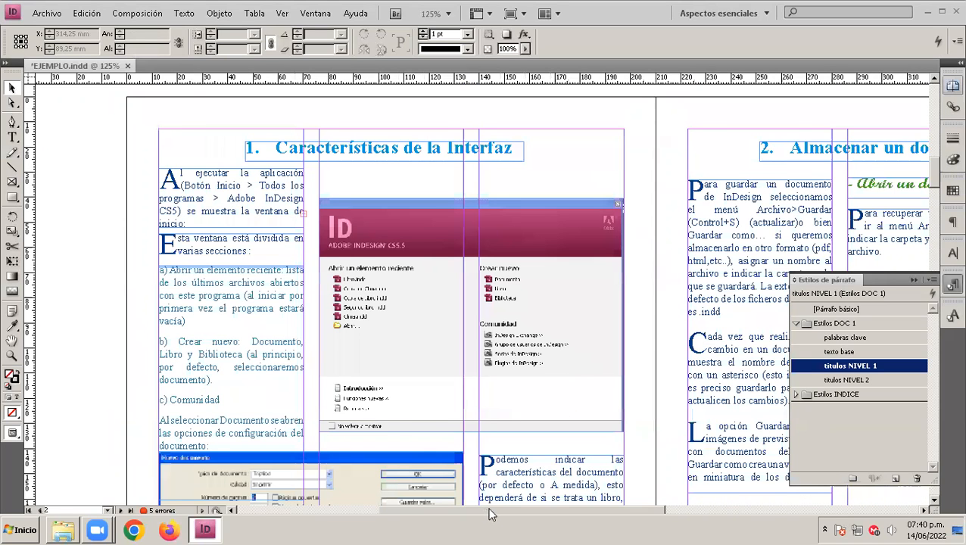
{"action": "left_click_drag", "start_coordinate": [486, 510], "coordinate": [540, 511]}
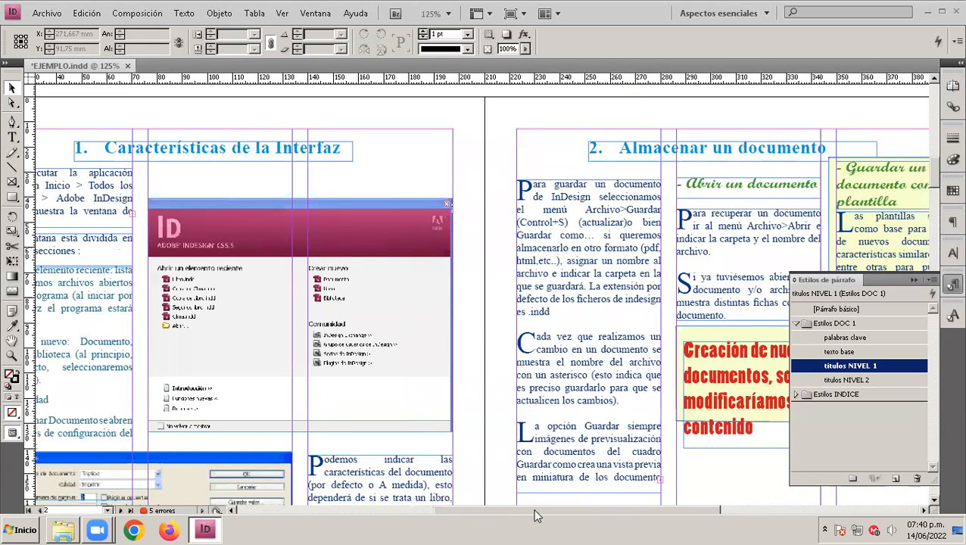
Set the list type of the titulos NIVEL 2 style to Números in its numbering options and apply the change.
{"action": "left_click", "coordinate": [913, 281]}
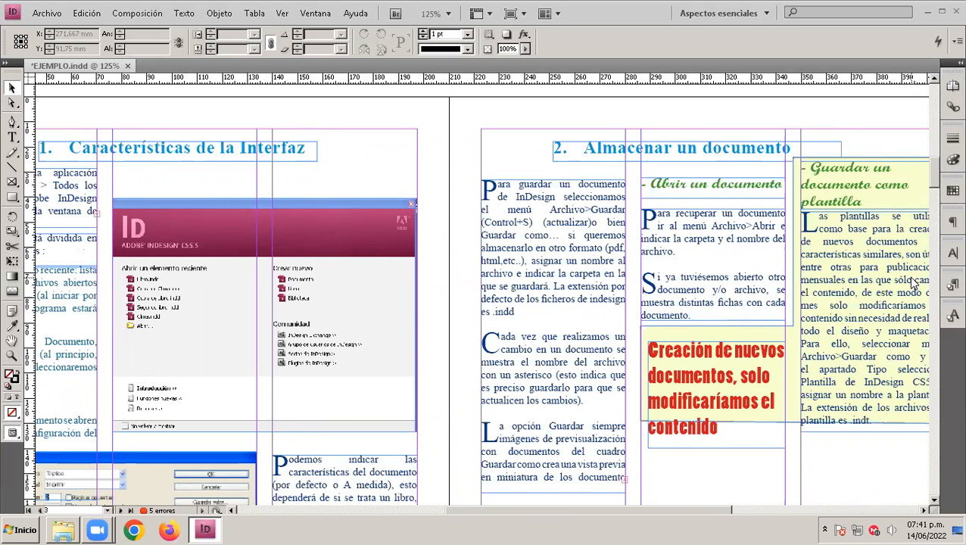
{"action": "left_click", "coordinate": [700, 185]}
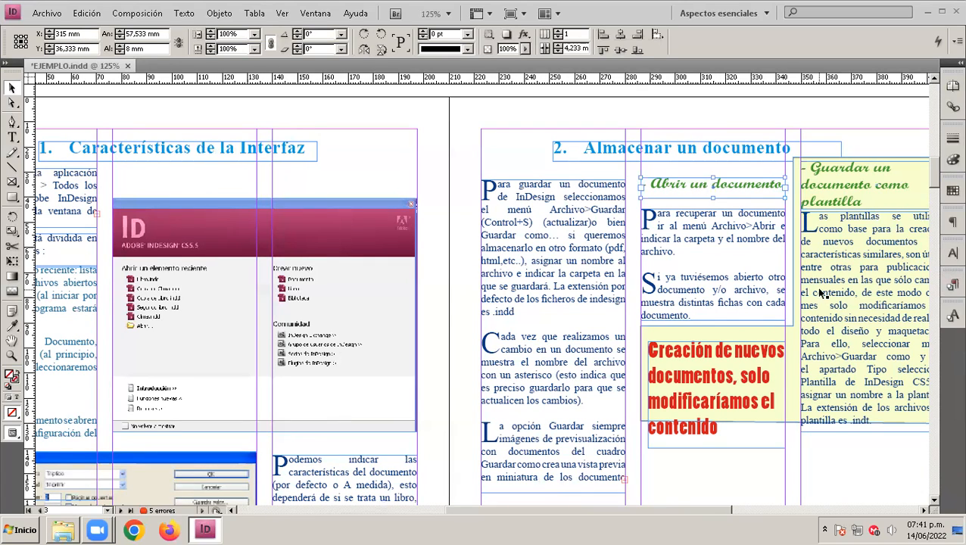
{"action": "left_click", "coordinate": [953, 284]}
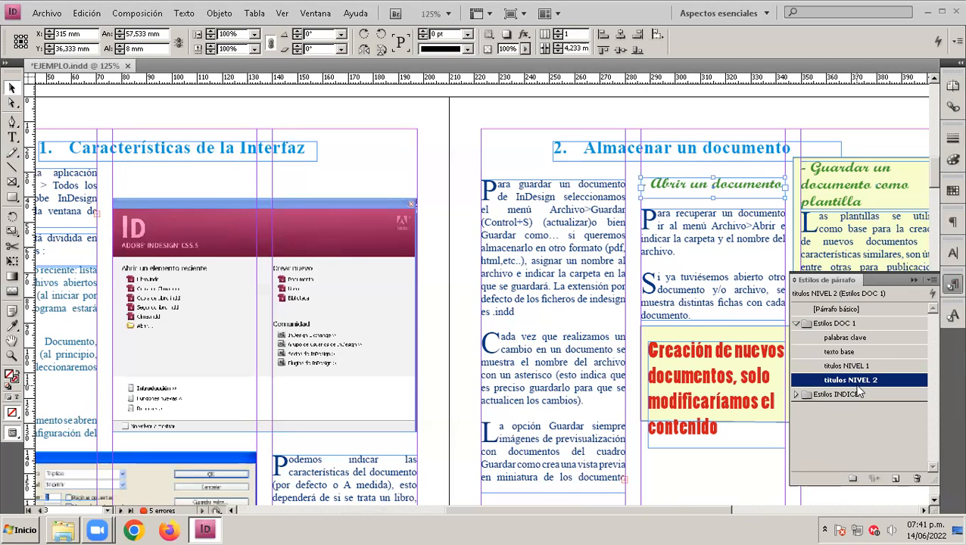
{"action": "double_click", "coordinate": [848, 386]}
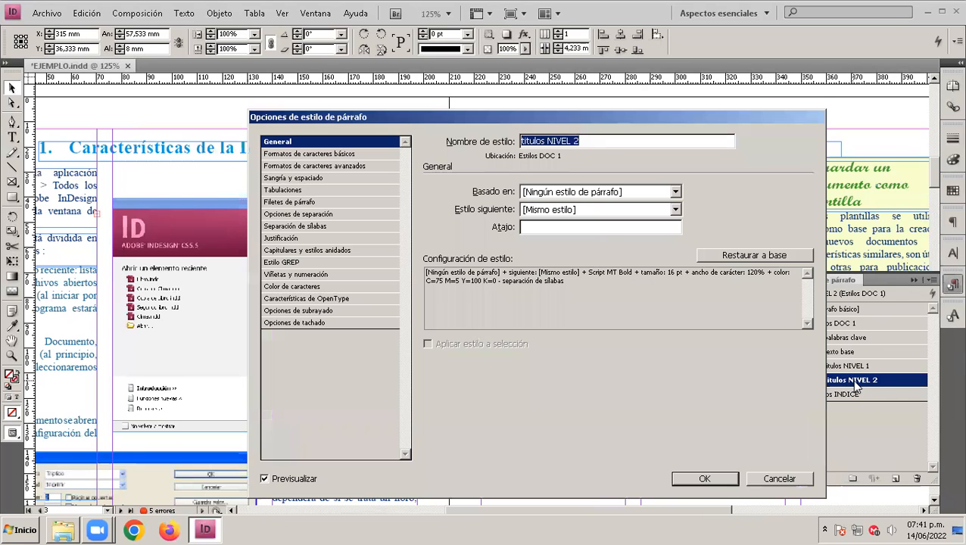
{"action": "left_click_drag", "start_coordinate": [612, 120], "coordinate": [406, 89]}
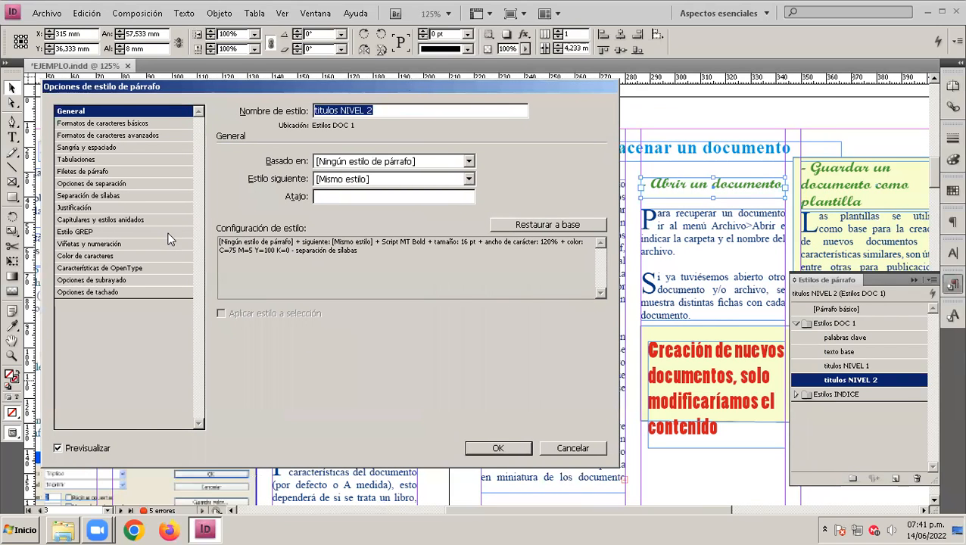
{"action": "left_click", "coordinate": [85, 246]}
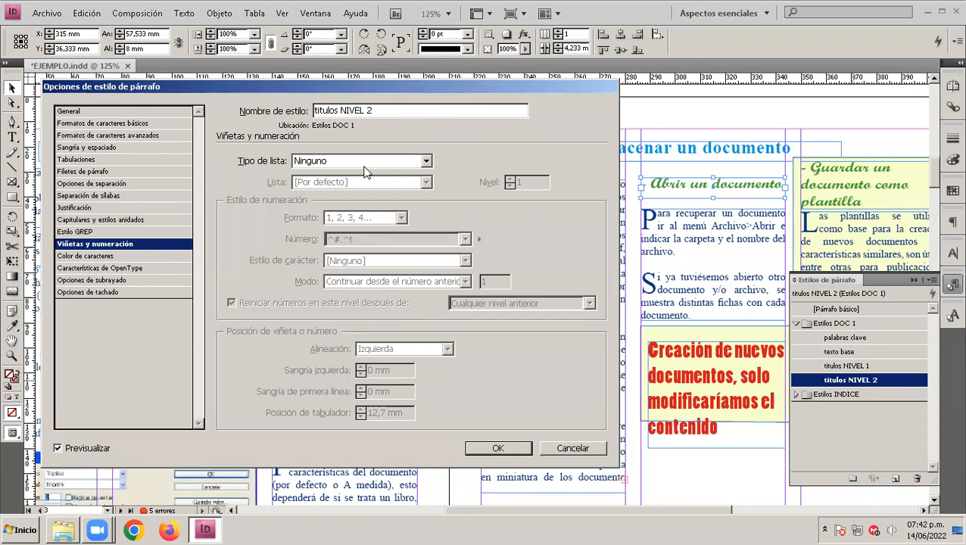
{"action": "left_click", "coordinate": [427, 161]}
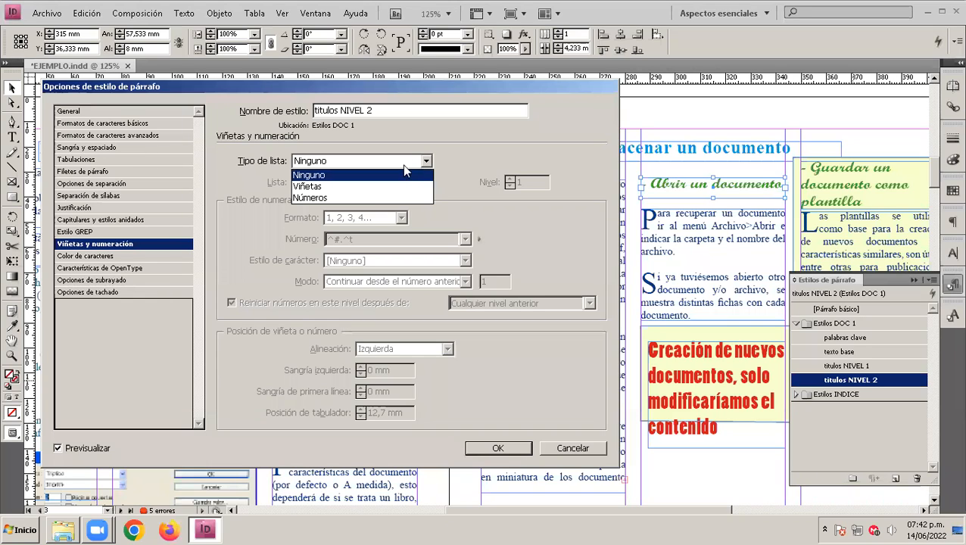
{"action": "left_click", "coordinate": [352, 198]}
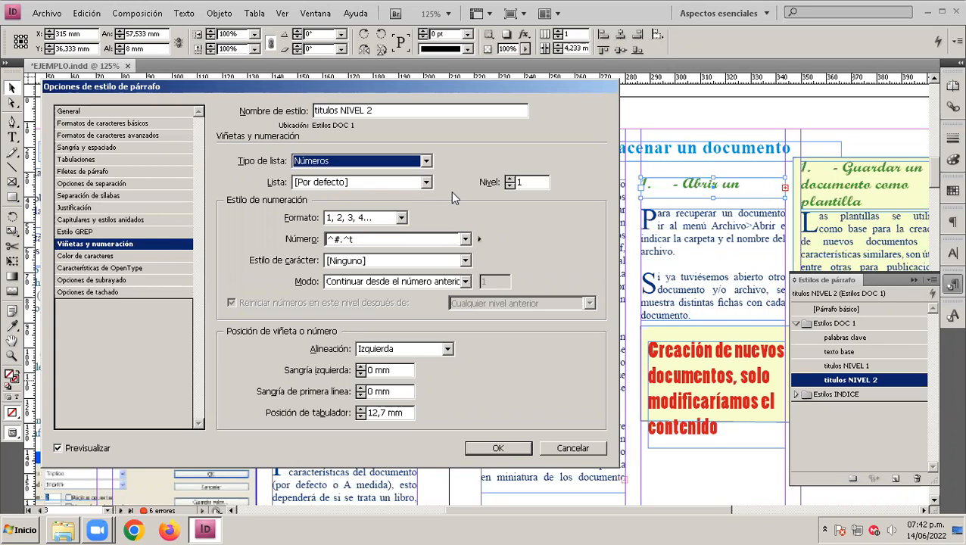
{"action": "left_click_drag", "start_coordinate": [541, 89], "coordinate": [507, 115]}
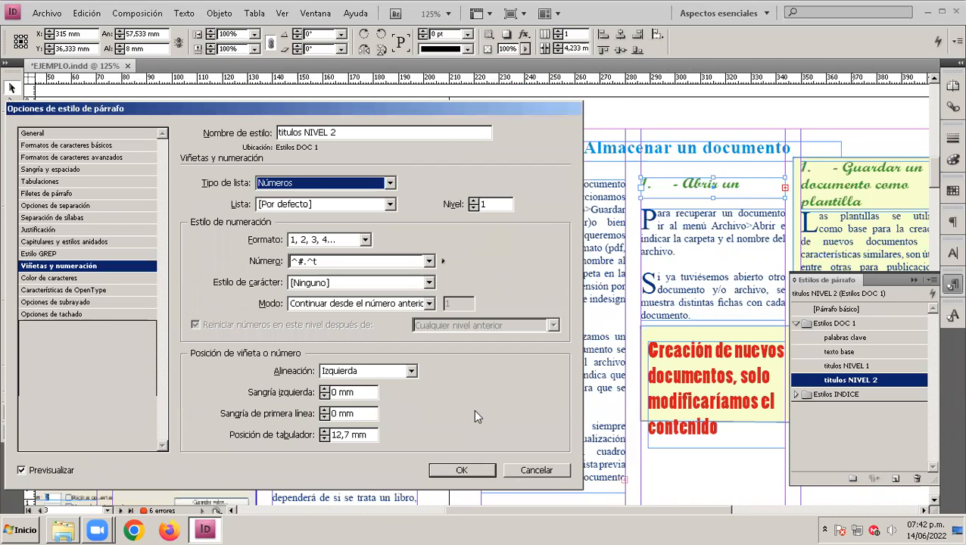
{"action": "key", "text": "Return"}
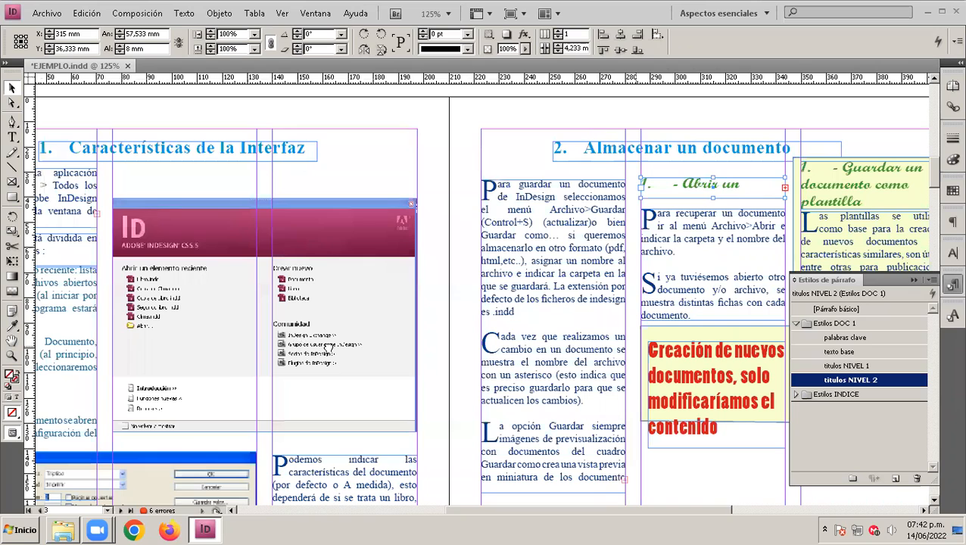
Enlarge the text frame of the Abrir un documento heading to 14,25 mm high so the numbered title fits.
{"action": "left_click_drag", "start_coordinate": [627, 341], "coordinate": [328, 348]}
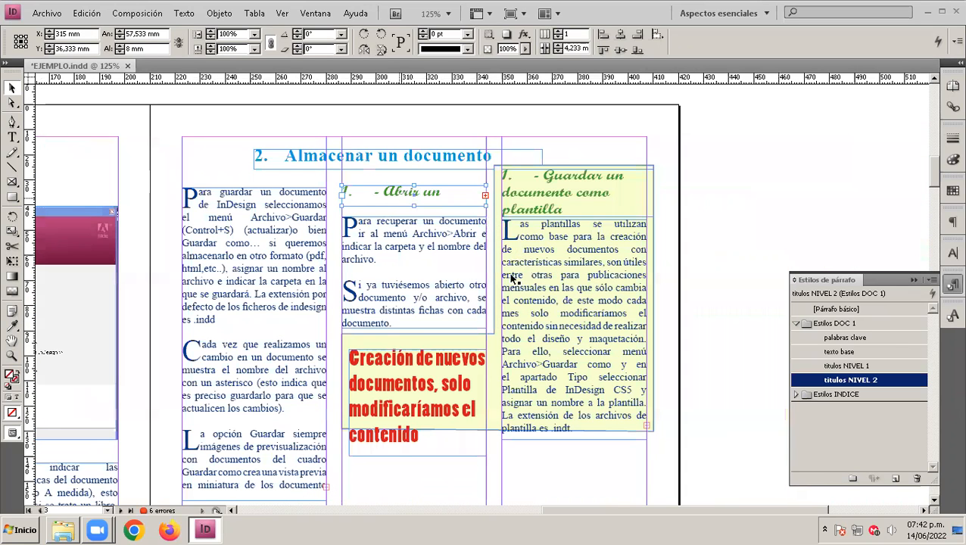
{"action": "key", "text": "ctrl+plus"}
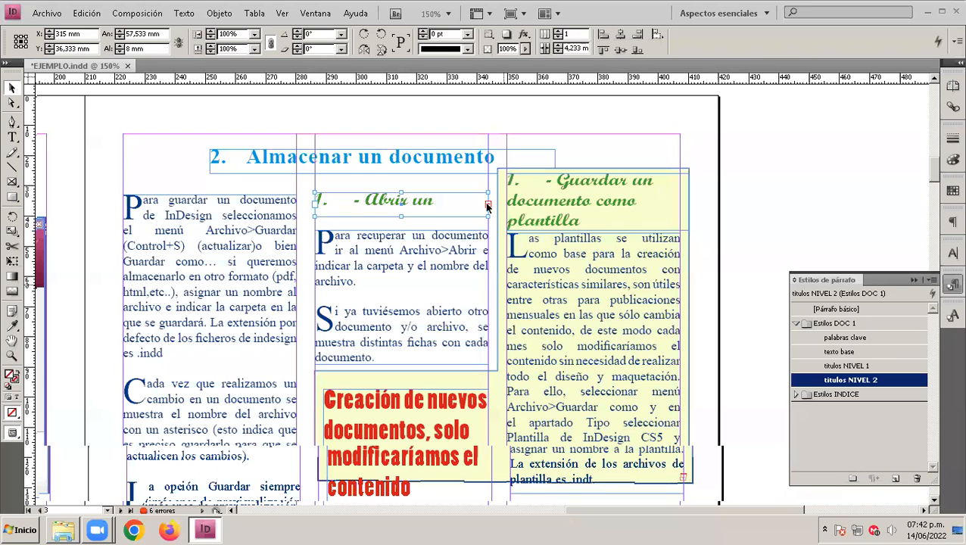
{"action": "left_click_drag", "start_coordinate": [477, 193], "coordinate": [479, 204]}
{"action": "left_click_drag", "start_coordinate": [476, 170], "coordinate": [475, 161]}
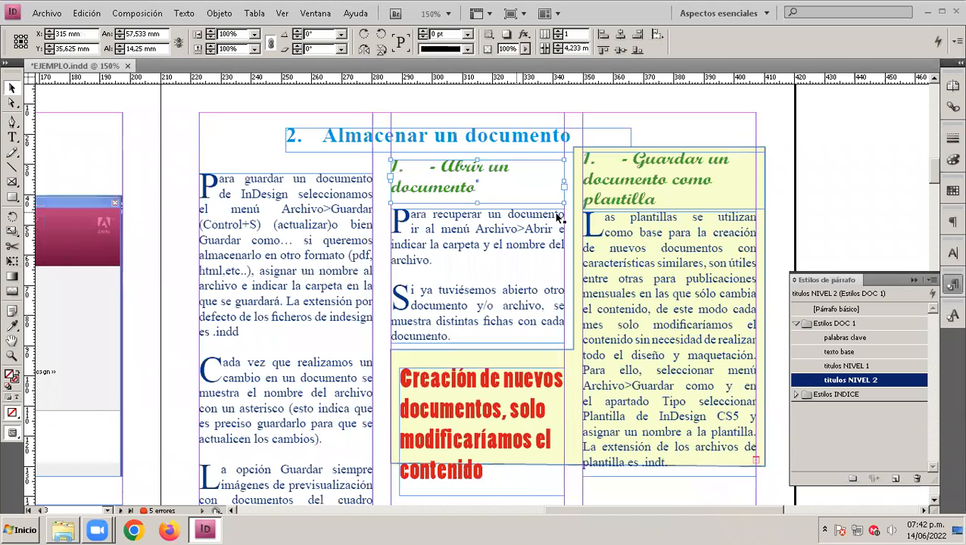
{"action": "double_click", "coordinate": [847, 380]}
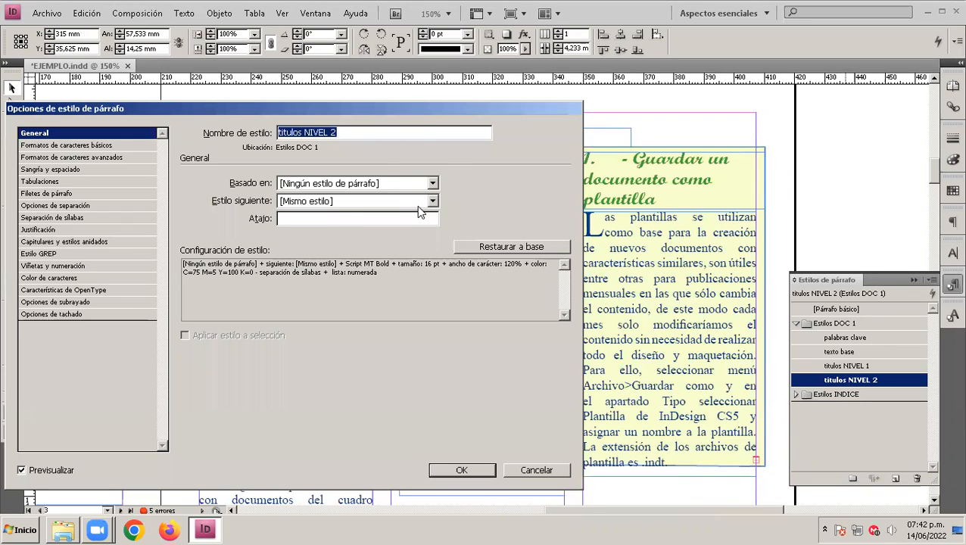
{"action": "left_click_drag", "start_coordinate": [415, 110], "coordinate": [424, 219]}
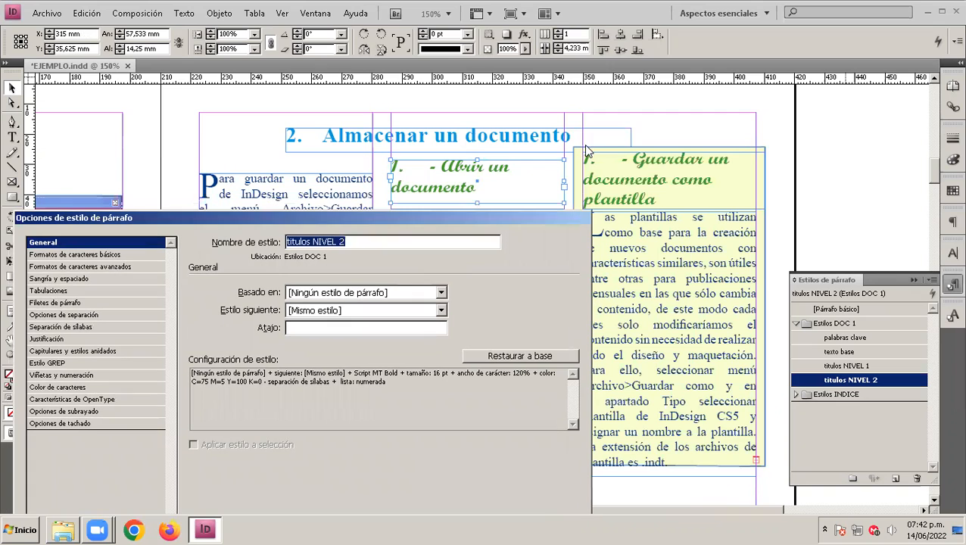
{"action": "left_click_drag", "start_coordinate": [522, 214], "coordinate": [505, 91]}
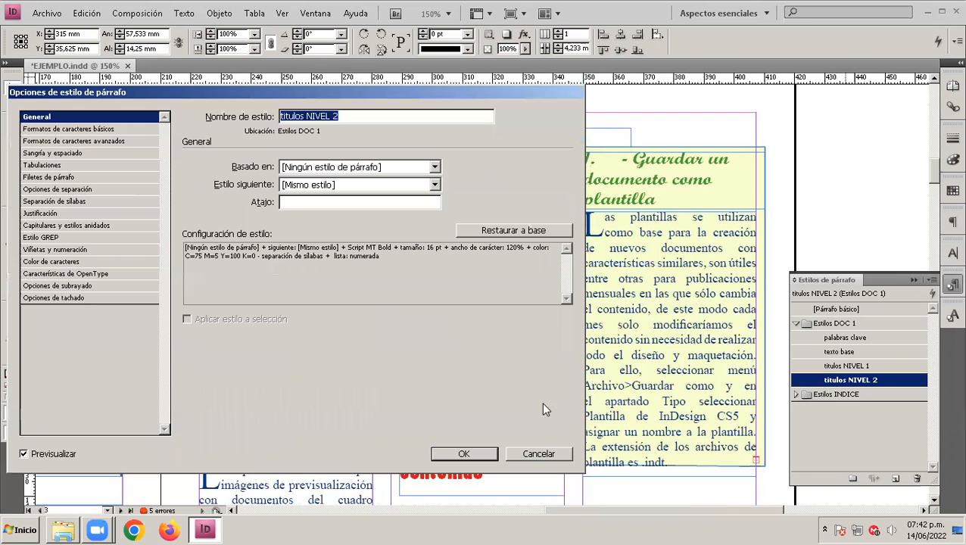
{"action": "key", "text": "Return"}
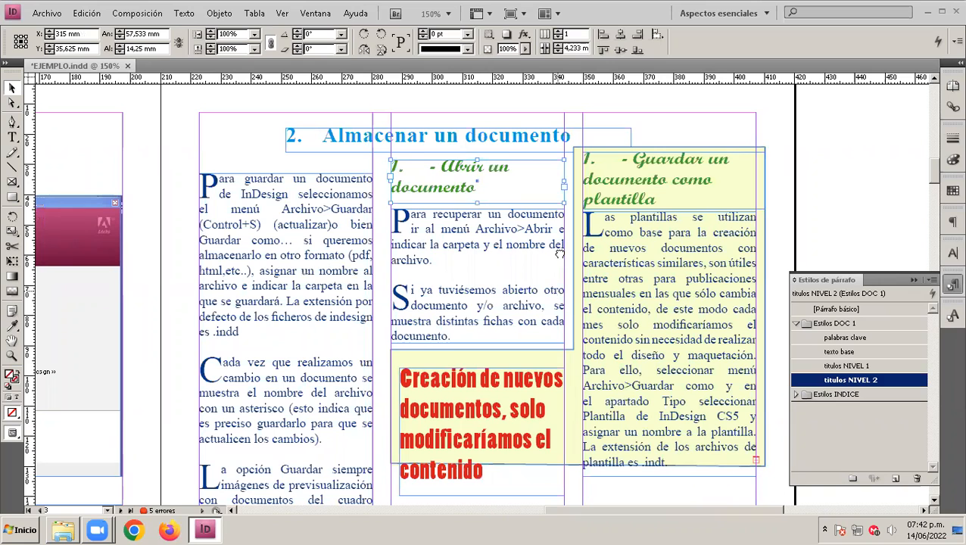
Set the titulos NIVEL 2 numbering to level 2, keeping the 1, 2, 3, 4... format.
{"action": "scroll", "coordinate": [559, 254], "scroll_direction": "down", "scroll_amount": 2}
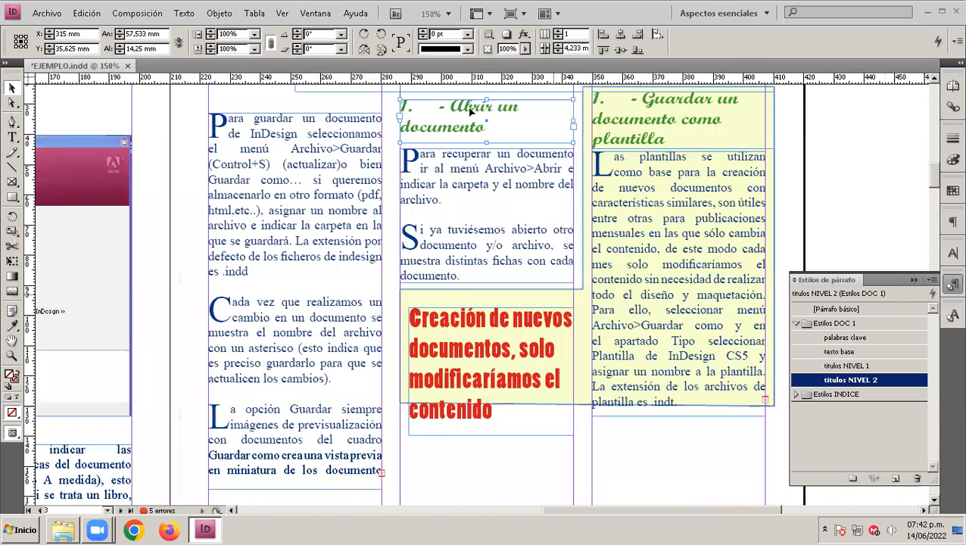
{"action": "double_click", "coordinate": [864, 382]}
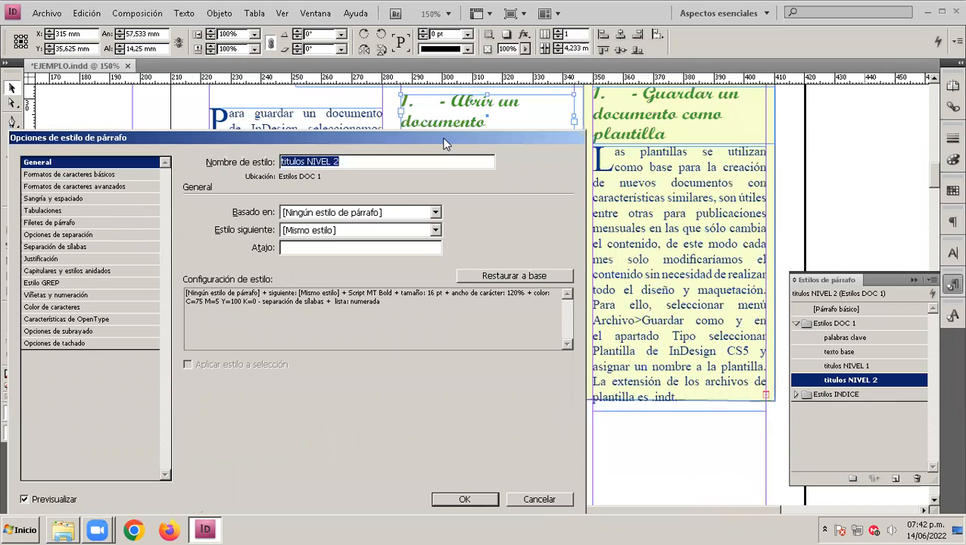
{"action": "left_click", "coordinate": [68, 299]}
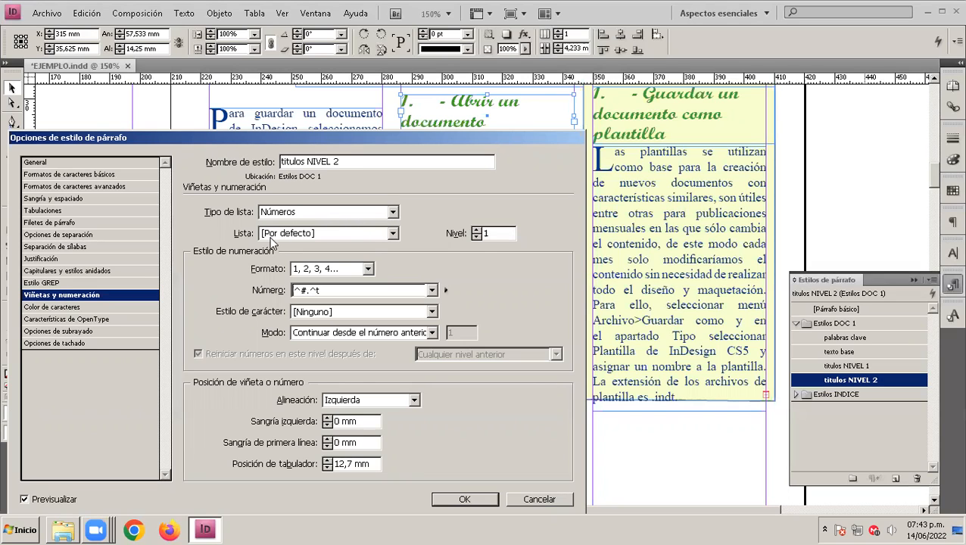
{"action": "left_click", "coordinate": [475, 231]}
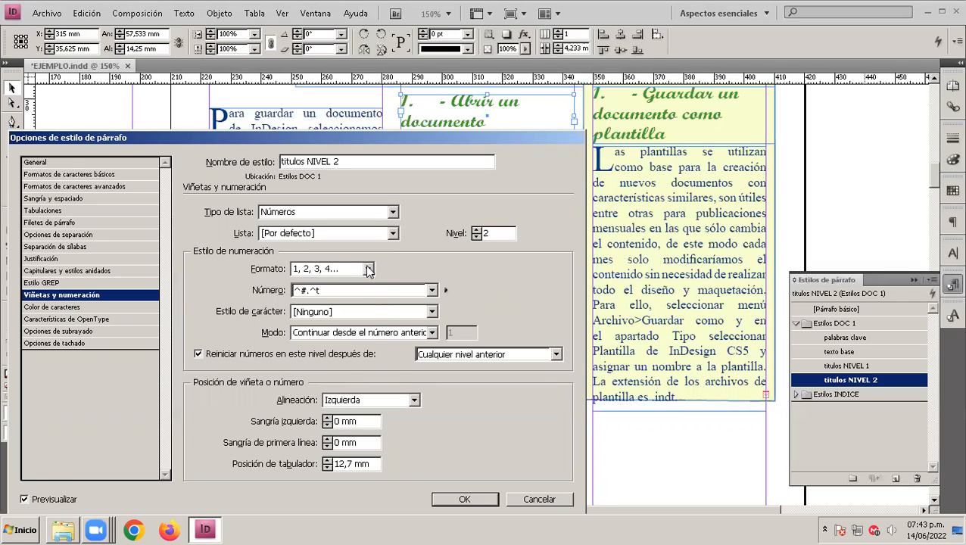
{"action": "left_click", "coordinate": [368, 270]}
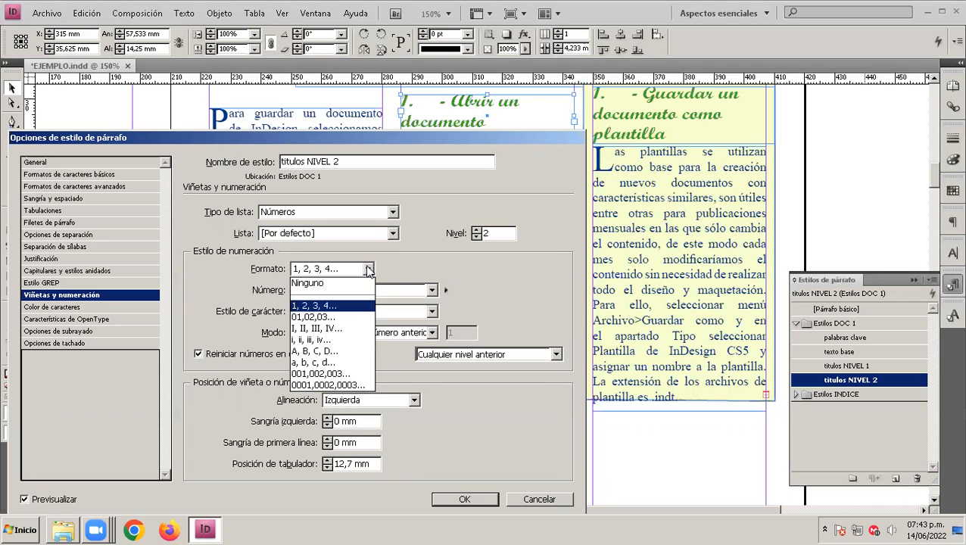
{"action": "left_click", "coordinate": [342, 310]}
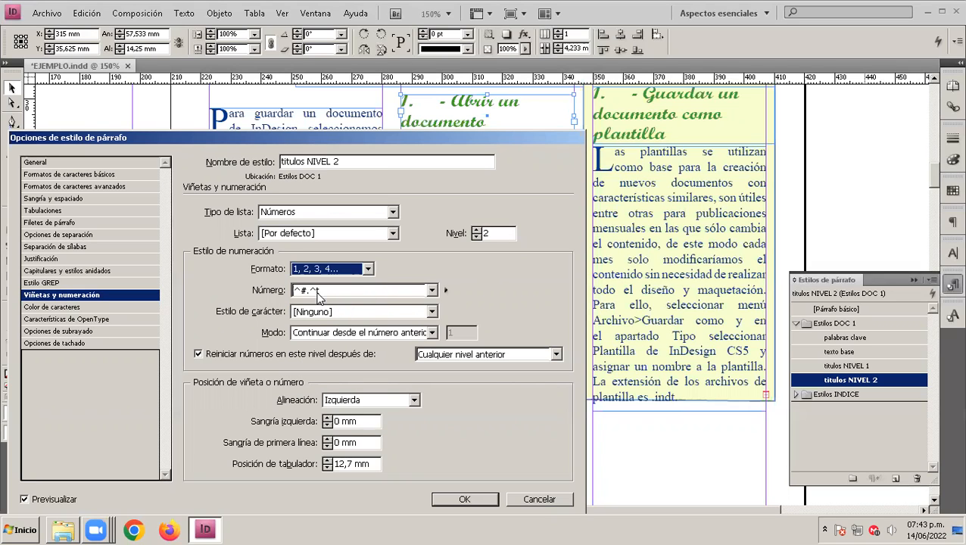
Insert ^1. at the start of the titulos NIVEL 2 number expression, making it ^1.^#.^t.
{"action": "left_click", "coordinate": [320, 291]}
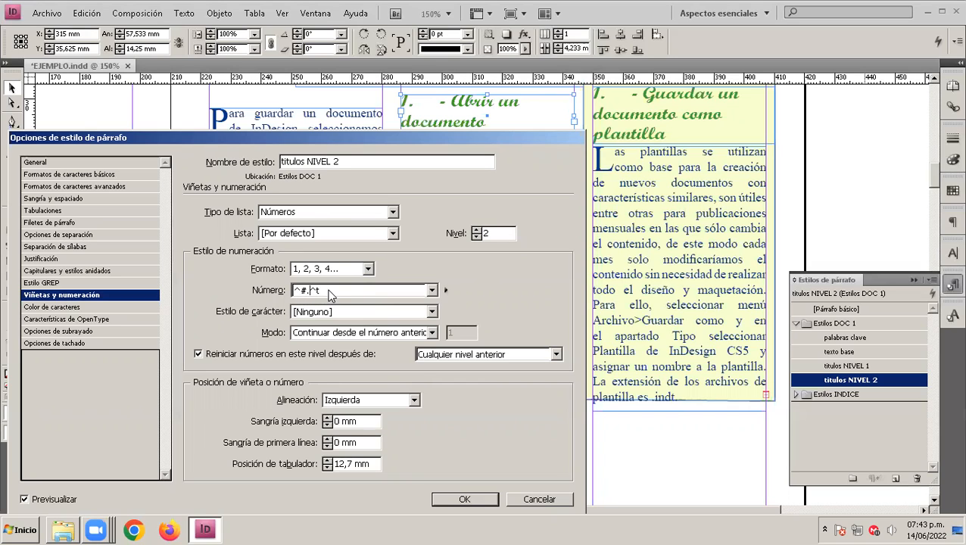
{"action": "left_click_drag", "start_coordinate": [295, 290], "coordinate": [330, 294]}
{"action": "left_click", "coordinate": [327, 295]}
{"action": "key", "text": "shift+Left"}
{"action": "key", "text": "shift+Left"}
{"action": "key", "text": "Home"}
{"action": "type", "text": "^1."}
Review the character style and number restart options of titulos NIVEL 2, keeping [Ninguno] and restarting after Cualquier nivel anterior.
{"action": "left_click", "coordinate": [432, 312]}
{"action": "left_click", "coordinate": [433, 312]}
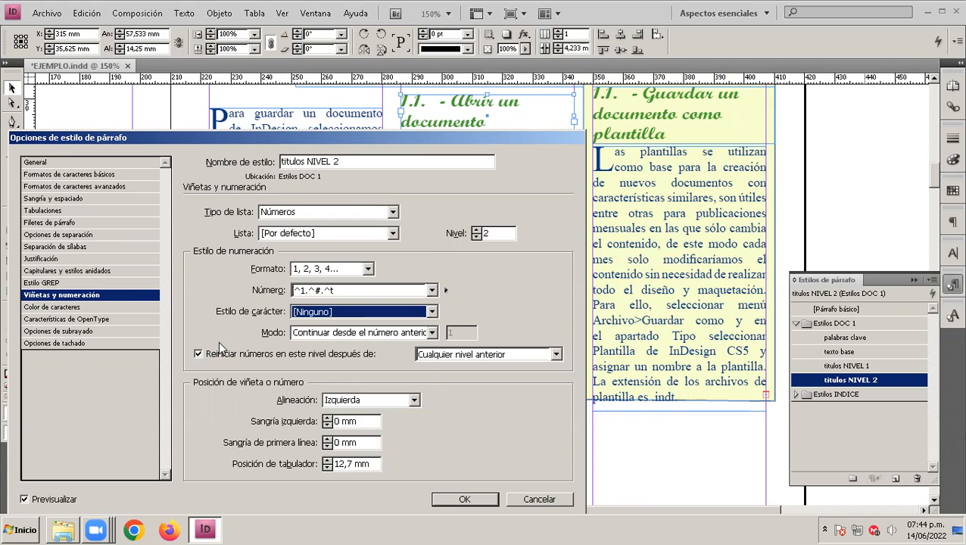
{"action": "left_click", "coordinate": [557, 354]}
{"action": "left_click", "coordinate": [530, 368]}
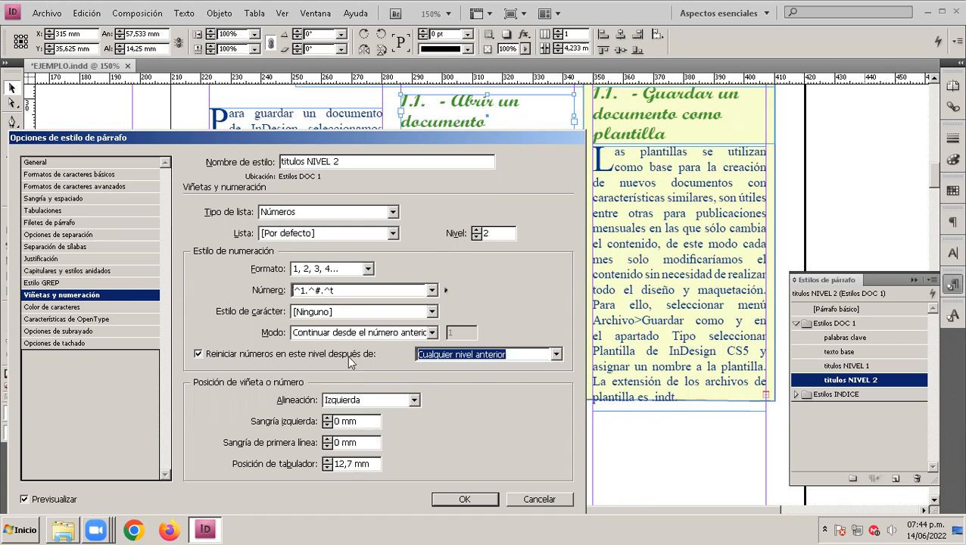
{"action": "left_click", "coordinate": [198, 353]}
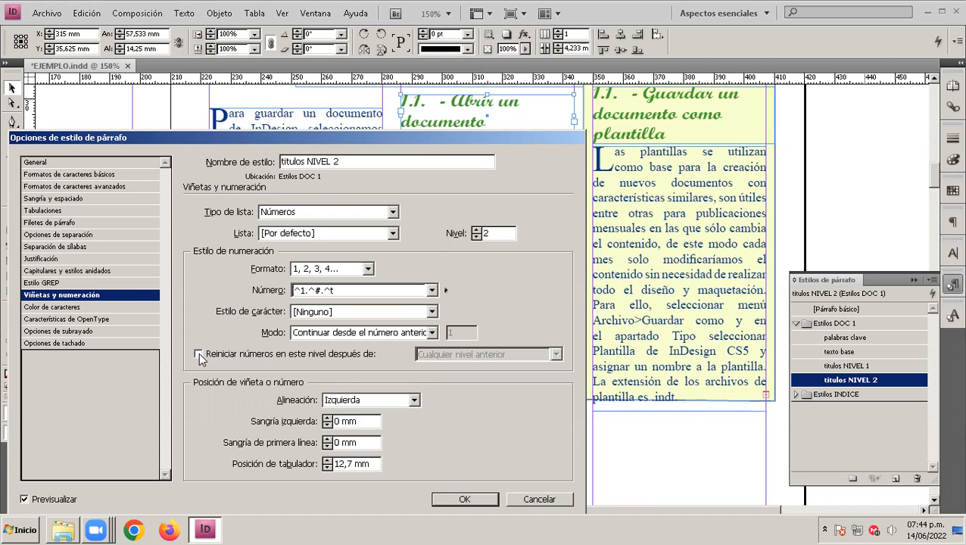
{"action": "left_click", "coordinate": [199, 353]}
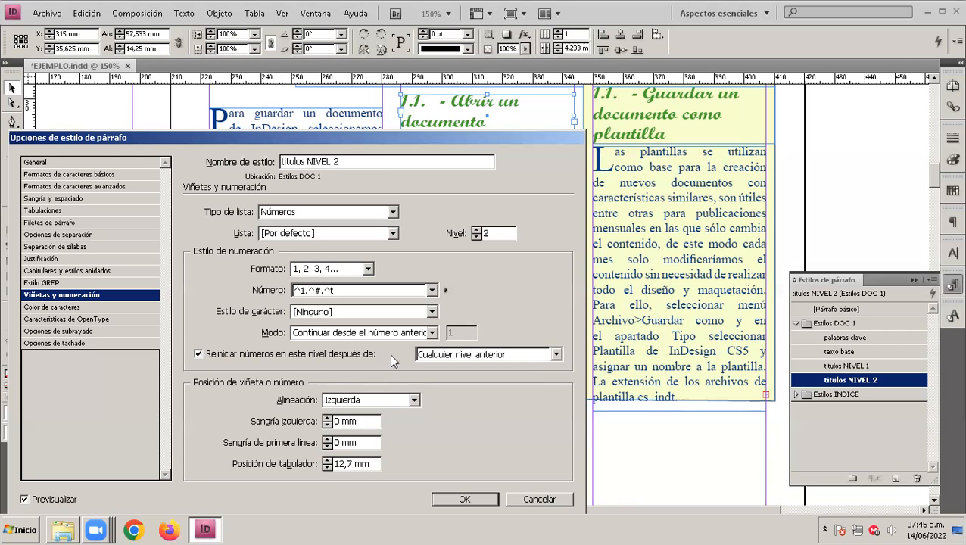
{"action": "left_click", "coordinate": [556, 355]}
{"action": "left_click", "coordinate": [557, 354]}
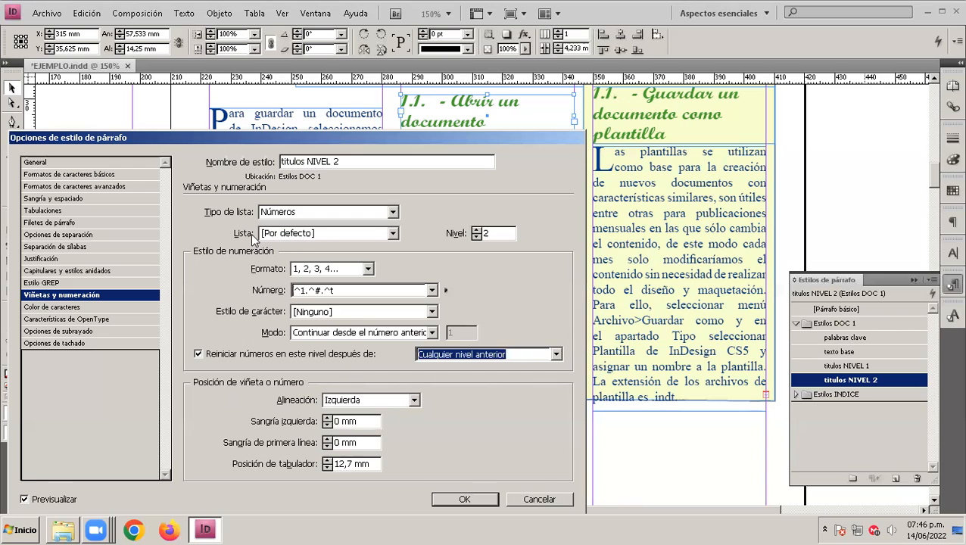
Try Lista1 for the titulos NIVEL 2 numbering, and assign it to a new list with the default name and options.
{"action": "left_click", "coordinate": [393, 233]}
{"action": "left_click", "coordinate": [356, 261]}
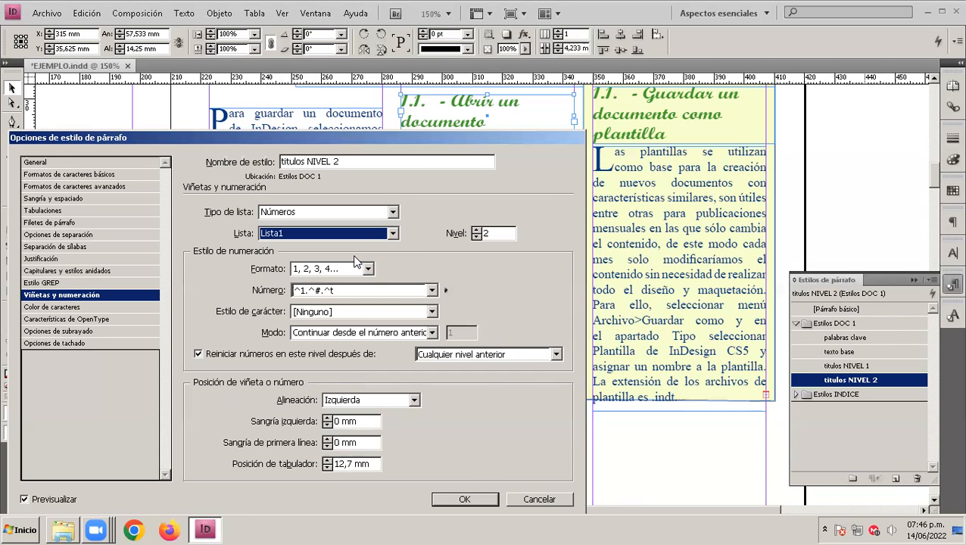
{"action": "left_click", "coordinate": [363, 235]}
{"action": "left_click", "coordinate": [342, 267]}
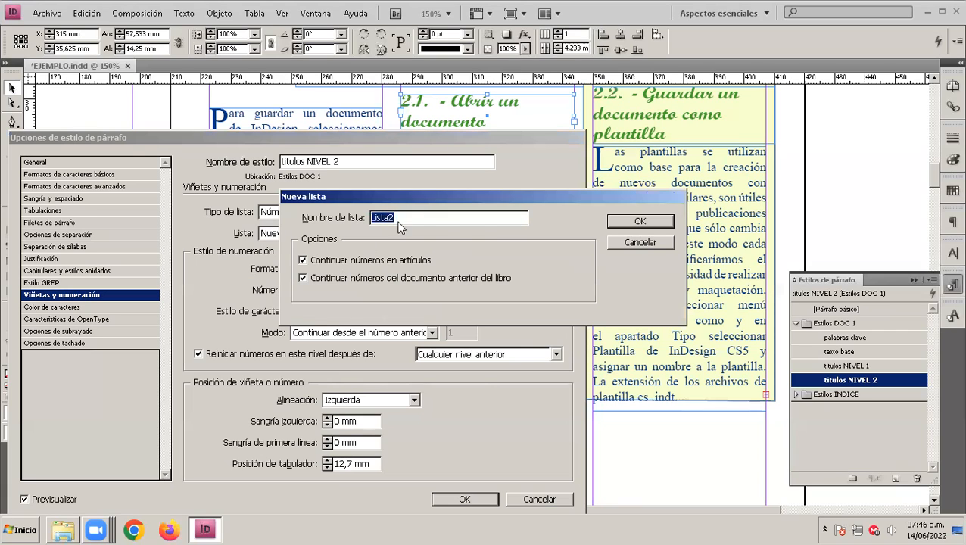
{"action": "left_click", "coordinate": [622, 220]}
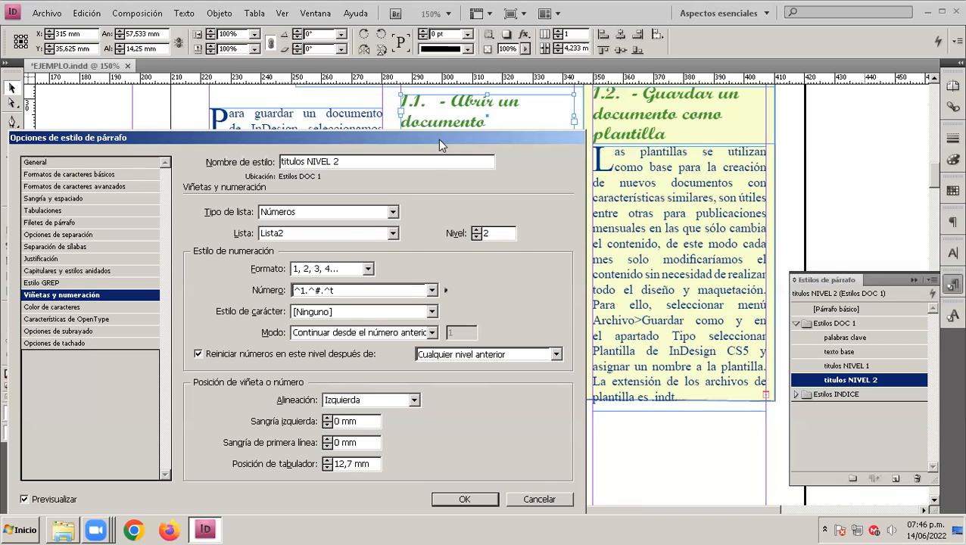
Accept the titulos NIVEL 2 paragraph style options with its numbering assigned to Lista2.
{"action": "left_click_drag", "start_coordinate": [436, 136], "coordinate": [427, 125]}
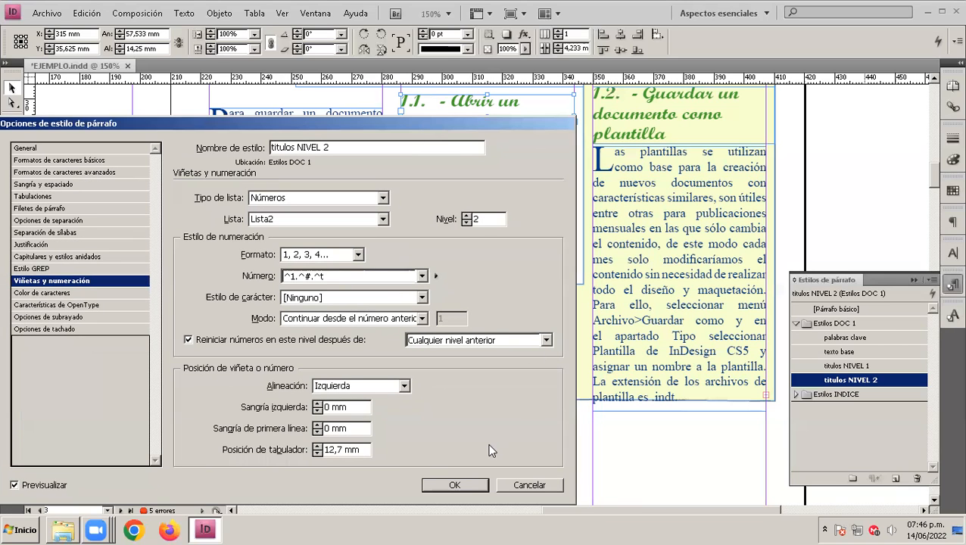
{"action": "key", "text": "Return"}
{"action": "left_click", "coordinate": [471, 205]}
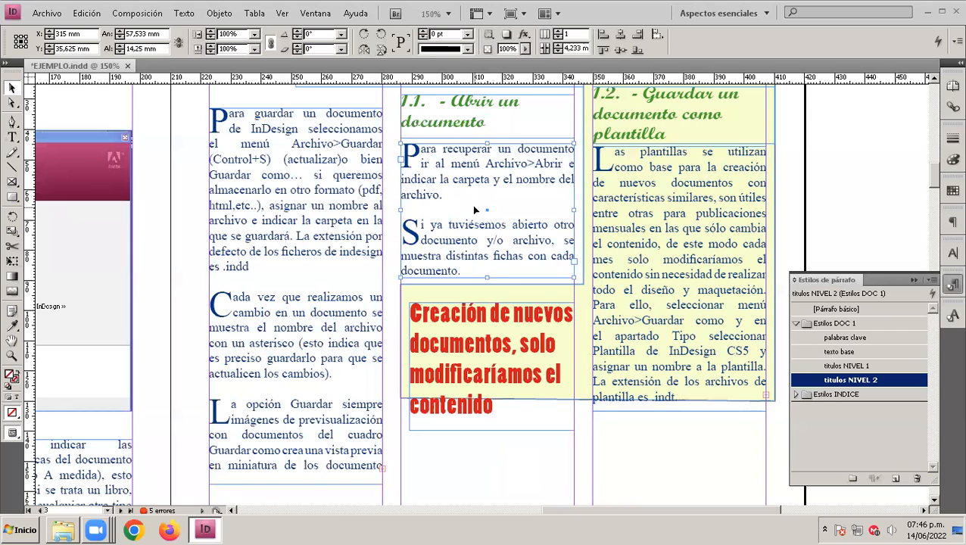
Compare the numbering of the level 1 and level 2 headings on pages 2 and 3.
{"action": "scroll", "coordinate": [471, 205], "scroll_direction": "up", "scroll_amount": 3}
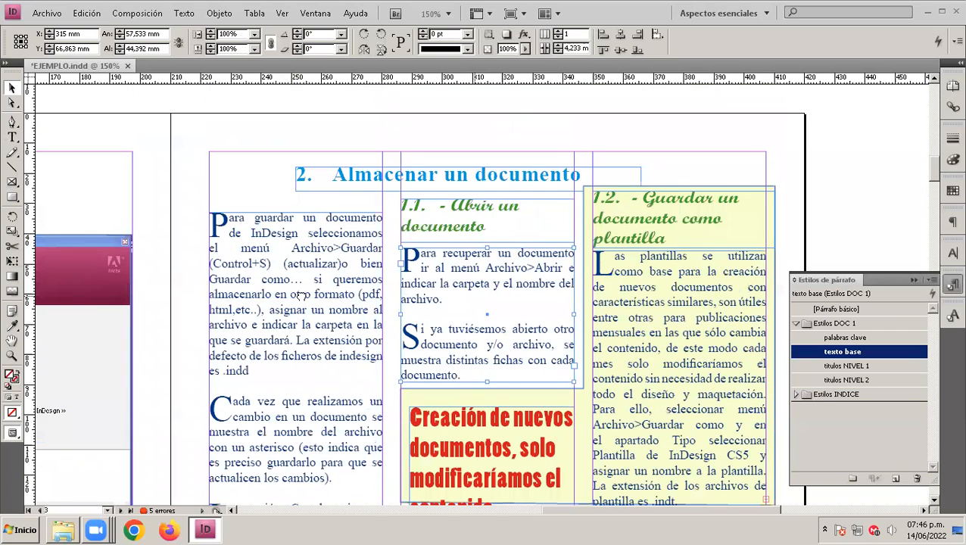
{"action": "scroll", "coordinate": [301, 295], "scroll_direction": "left", "scroll_amount": 3}
{"action": "scroll", "coordinate": [542, 264], "scroll_direction": "left", "scroll_amount": 5}
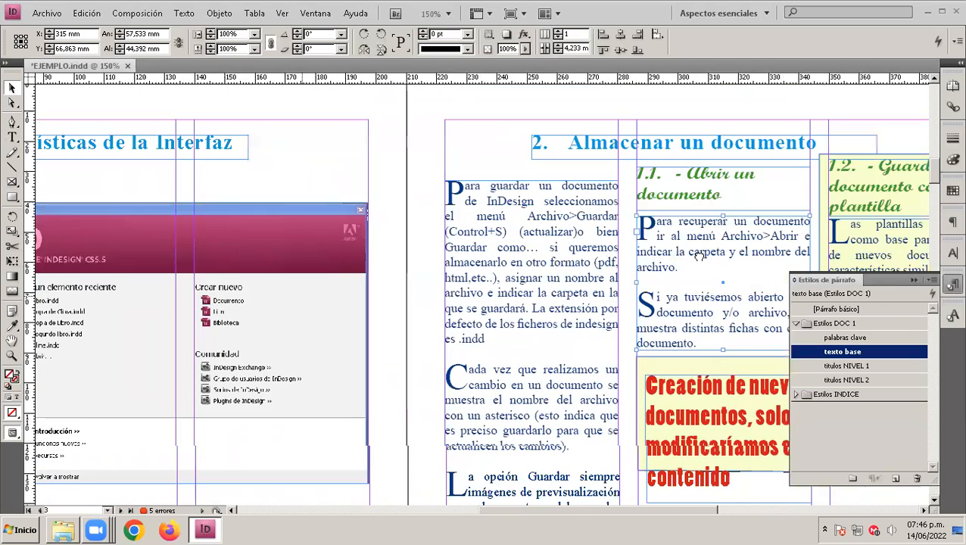
{"action": "left_click_drag", "start_coordinate": [699, 257], "coordinate": [701, 258]}
{"action": "left_click_drag", "start_coordinate": [457, 268], "coordinate": [437, 317]}
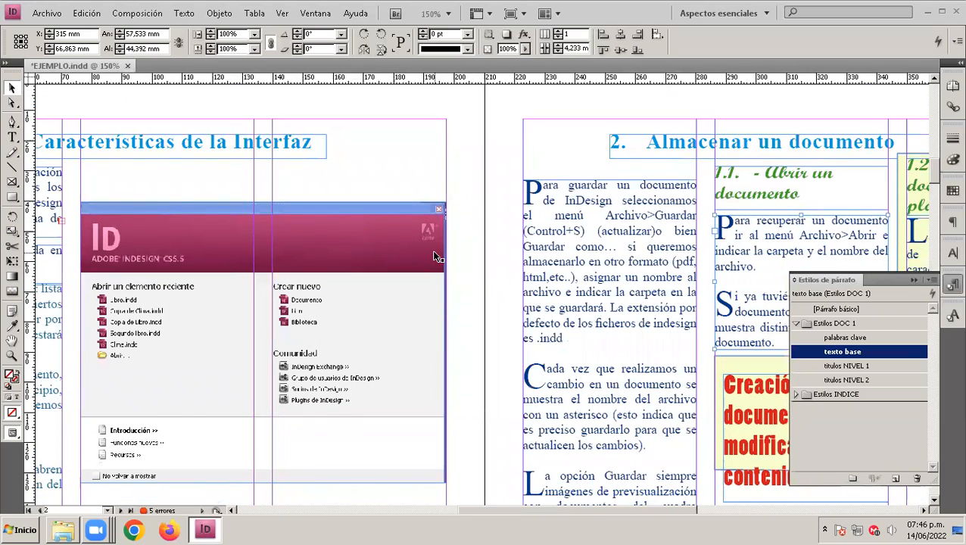
{"action": "scroll", "coordinate": [436, 257], "scroll_direction": "down", "scroll_amount": 1}
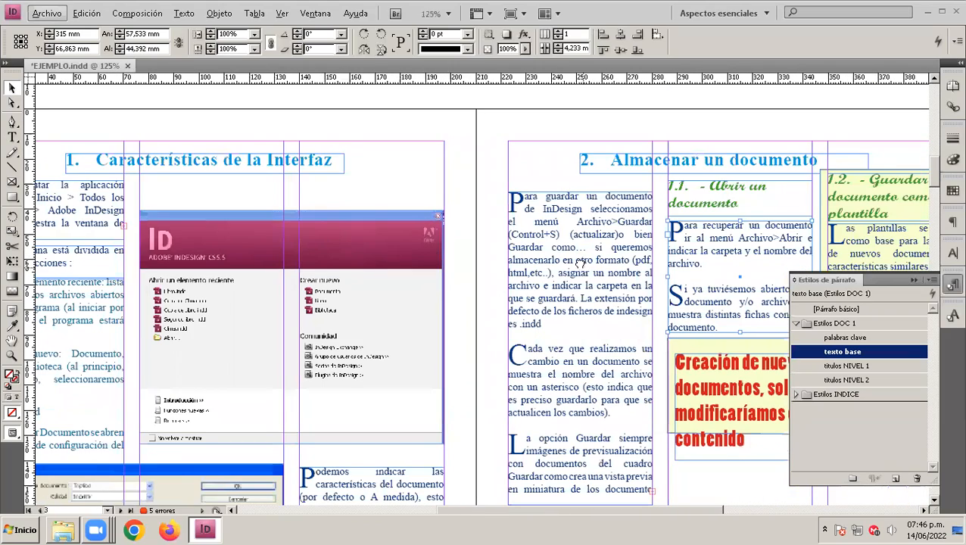
{"action": "left_click_drag", "start_coordinate": [579, 263], "coordinate": [569, 237]}
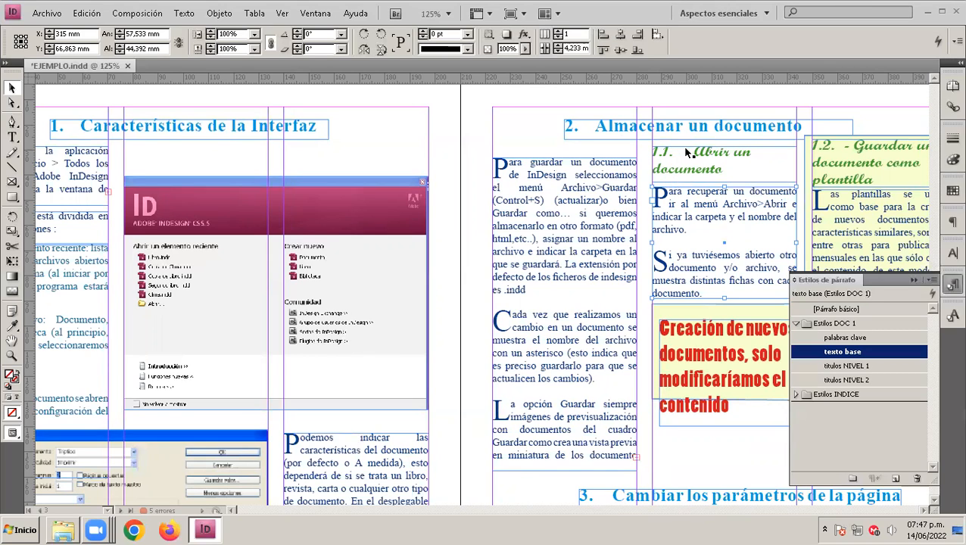
{"action": "double_click", "coordinate": [855, 380]}
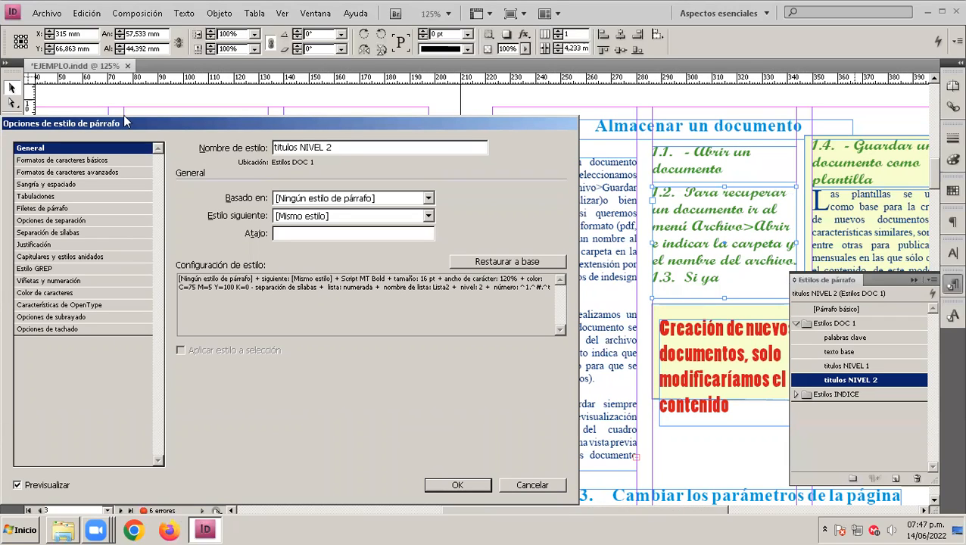
{"action": "left_click", "coordinate": [531, 486]}
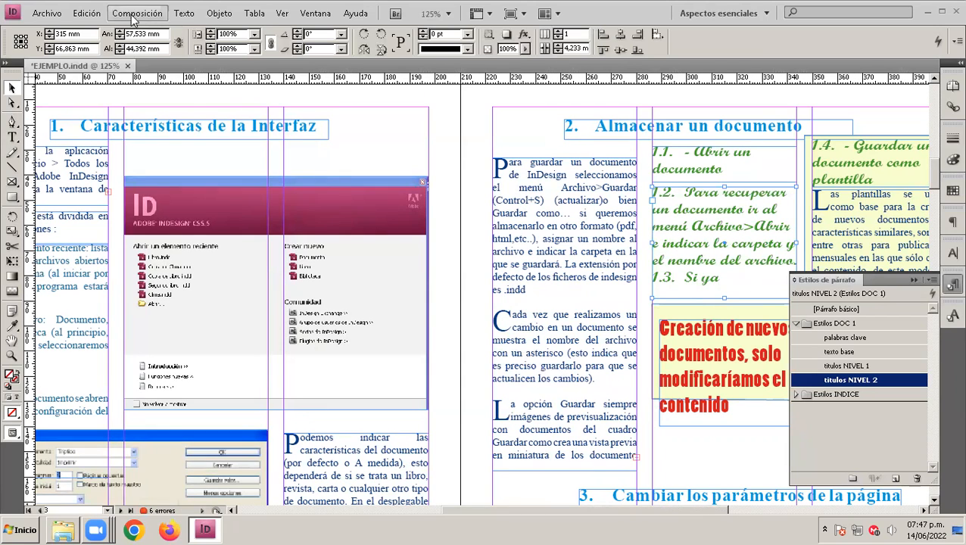
{"action": "left_click", "coordinate": [86, 13]}
{"action": "left_click", "coordinate": [114, 29]}
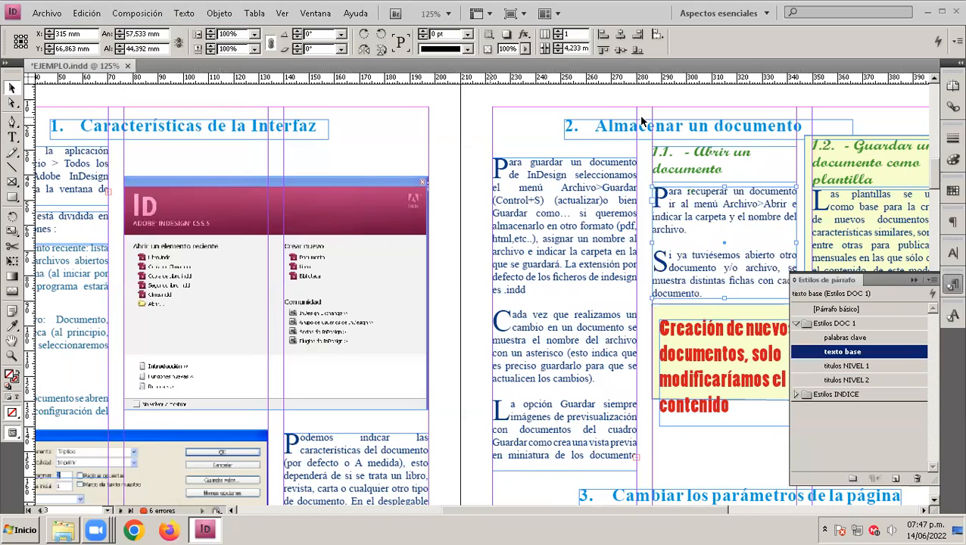
Assign the titulos NIVEL 2 numbering to Lista1 so it shares the list with the level 1 headings.
{"action": "left_click", "coordinate": [513, 119]}
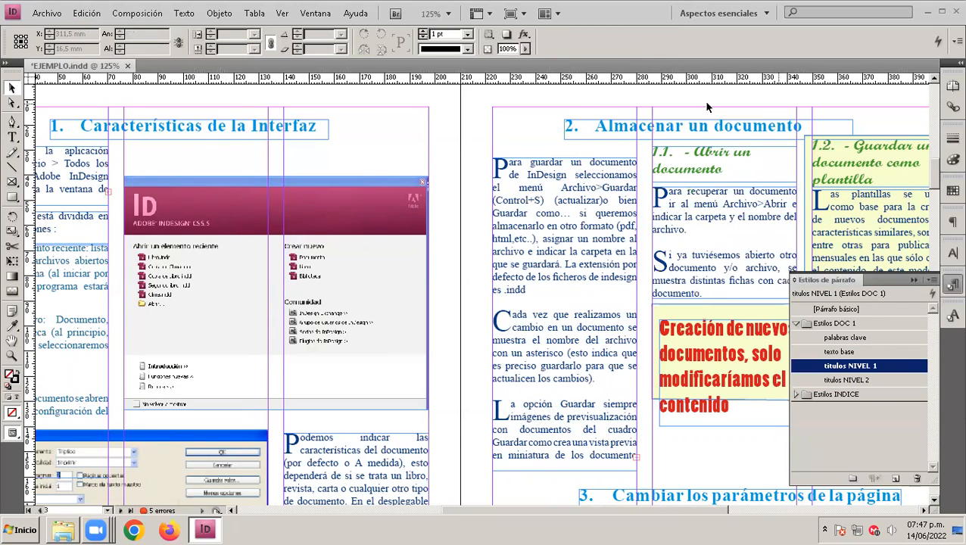
{"action": "left_click", "coordinate": [723, 165]}
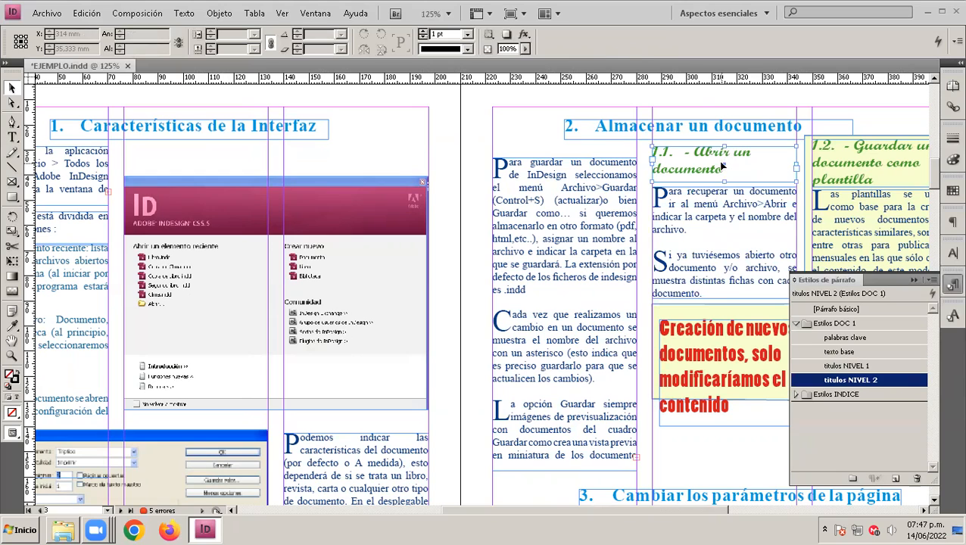
{"action": "double_click", "coordinate": [849, 383]}
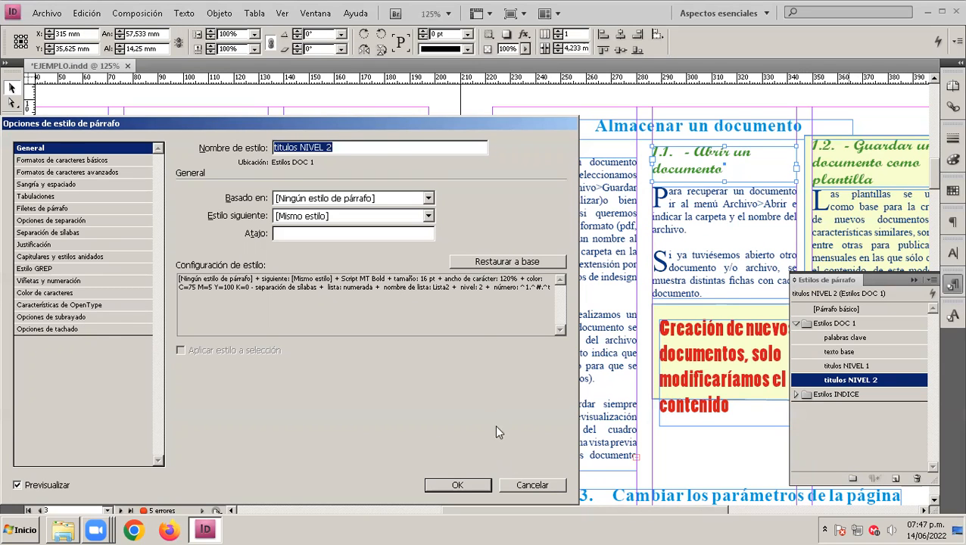
{"action": "left_click", "coordinate": [53, 281]}
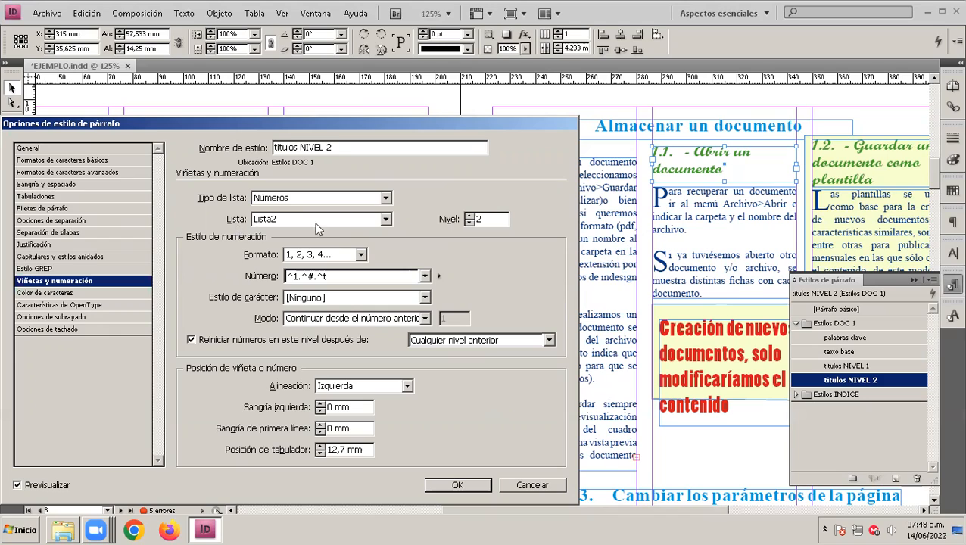
{"action": "left_click", "coordinate": [385, 218]}
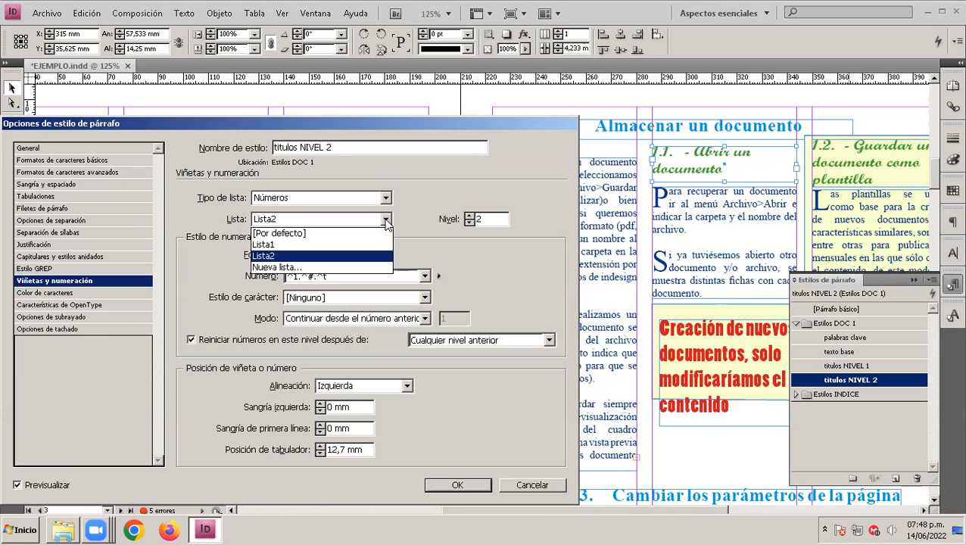
{"action": "left_click", "coordinate": [318, 250]}
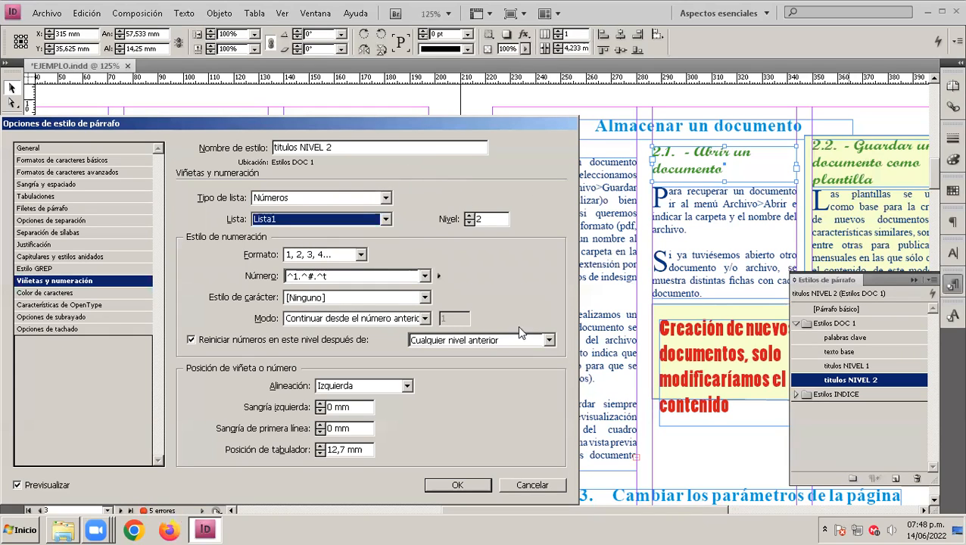
{"action": "left_click", "coordinate": [458, 485]}
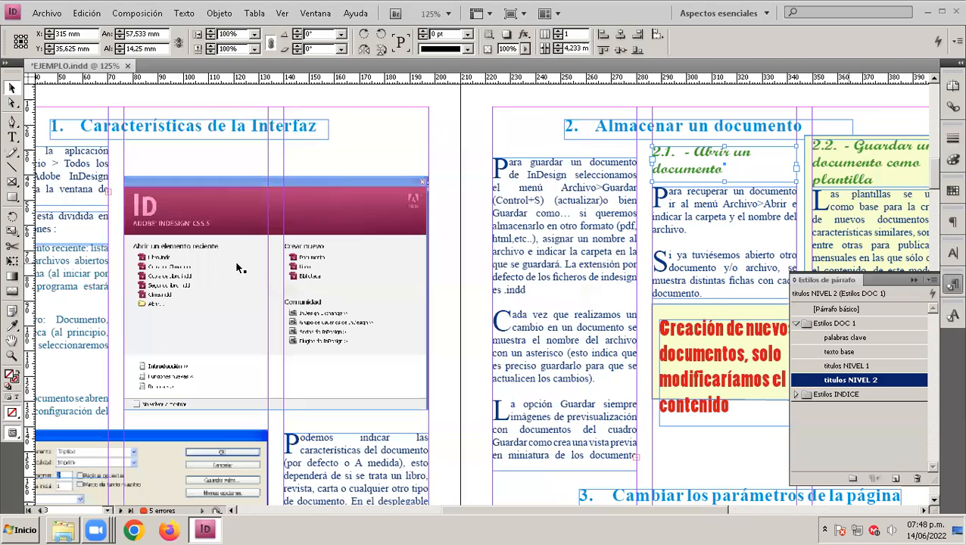
With nothing selected, examine the hierarchical numbering of the headings on pages 2 to 5.
{"action": "left_click", "coordinate": [396, 150]}
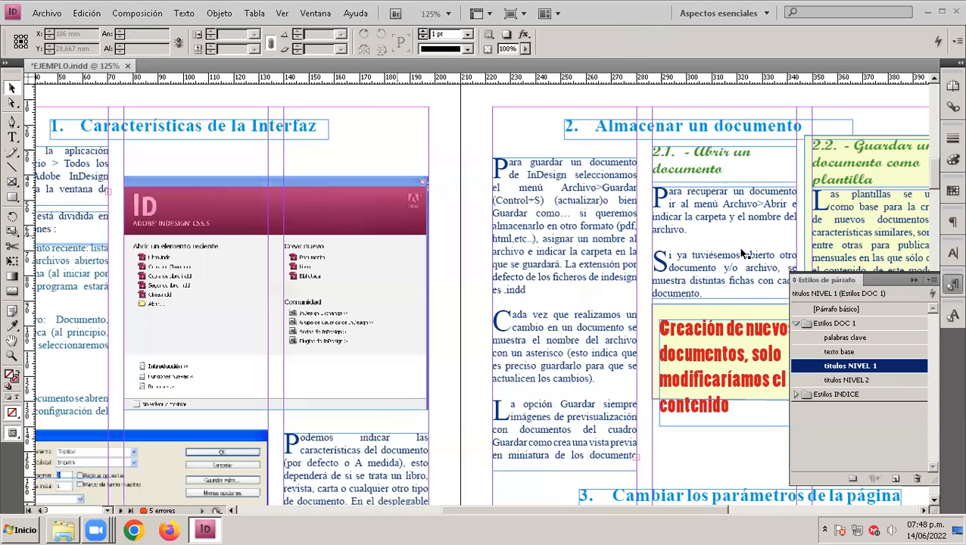
{"action": "left_click", "coordinate": [913, 280]}
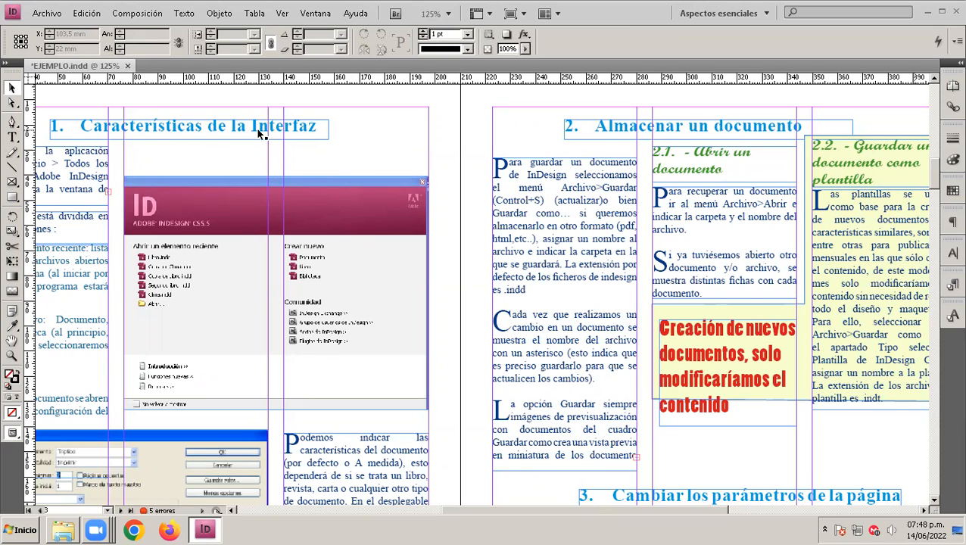
{"action": "left_click_drag", "start_coordinate": [577, 178], "coordinate": [221, 180]}
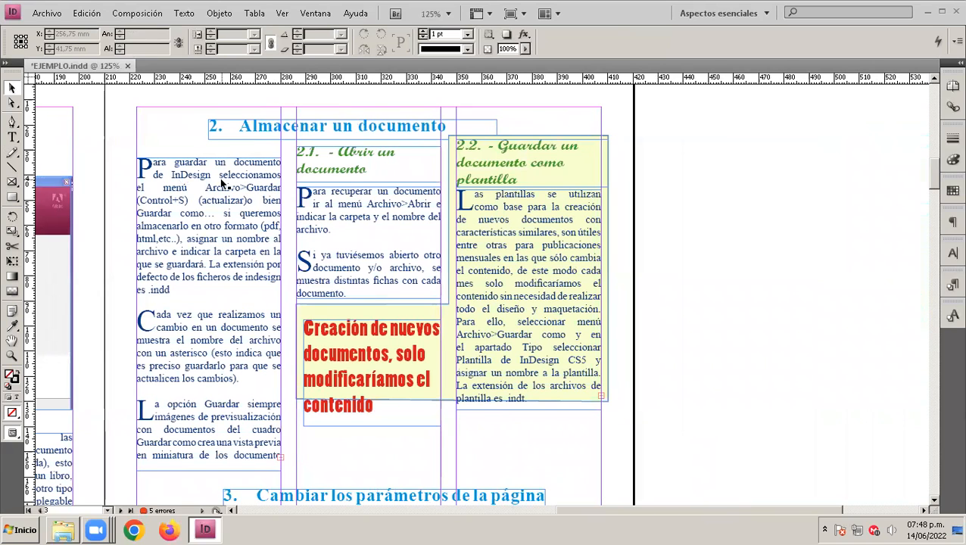
{"action": "key", "text": "space"}
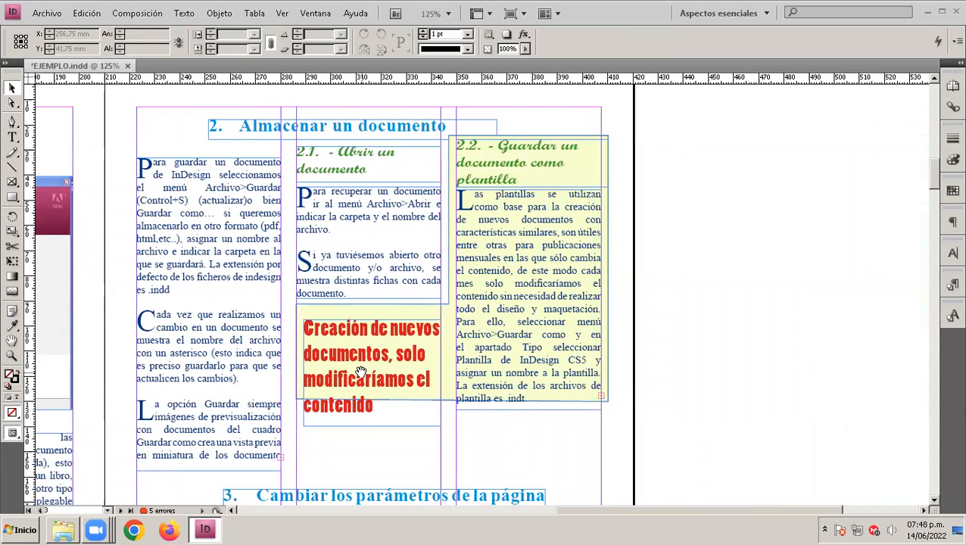
{"action": "left_click_drag", "start_coordinate": [364, 372], "coordinate": [411, 210]}
{"action": "left_click_drag", "start_coordinate": [418, 336], "coordinate": [455, 174]}
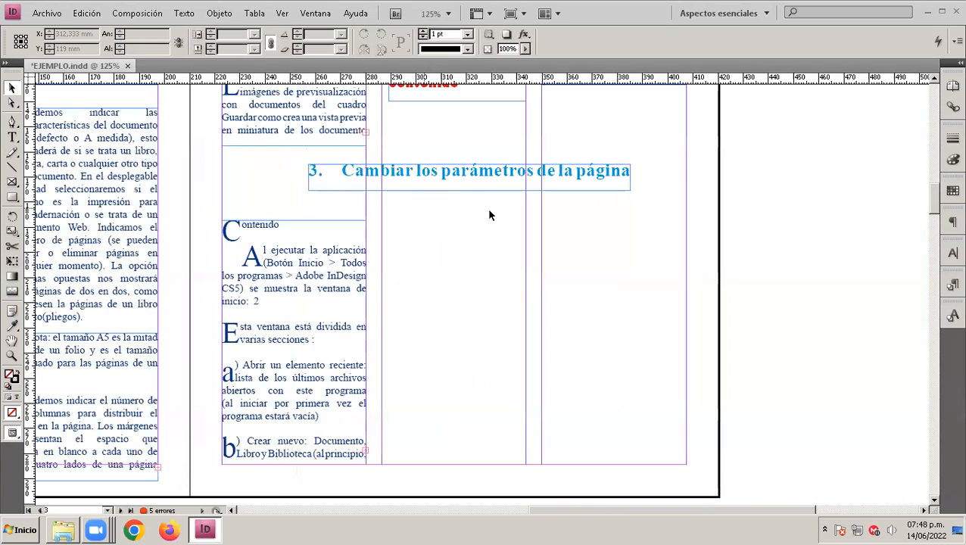
{"action": "key", "text": "space"}
{"action": "left_click_drag", "start_coordinate": [341, 311], "coordinate": [472, 181]}
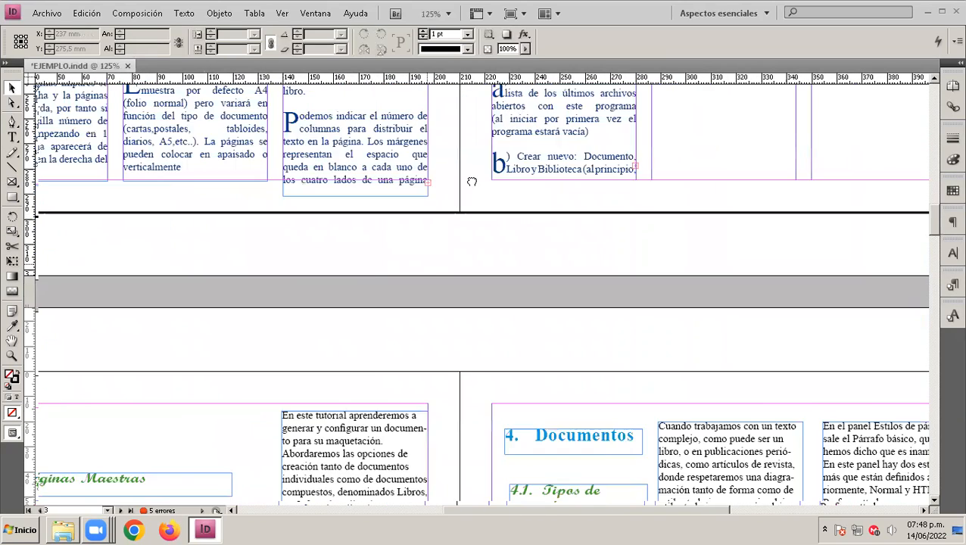
{"action": "left_click_drag", "start_coordinate": [411, 326], "coordinate": [502, 172]}
{"action": "left_click_drag", "start_coordinate": [365, 274], "coordinate": [376, 246]}
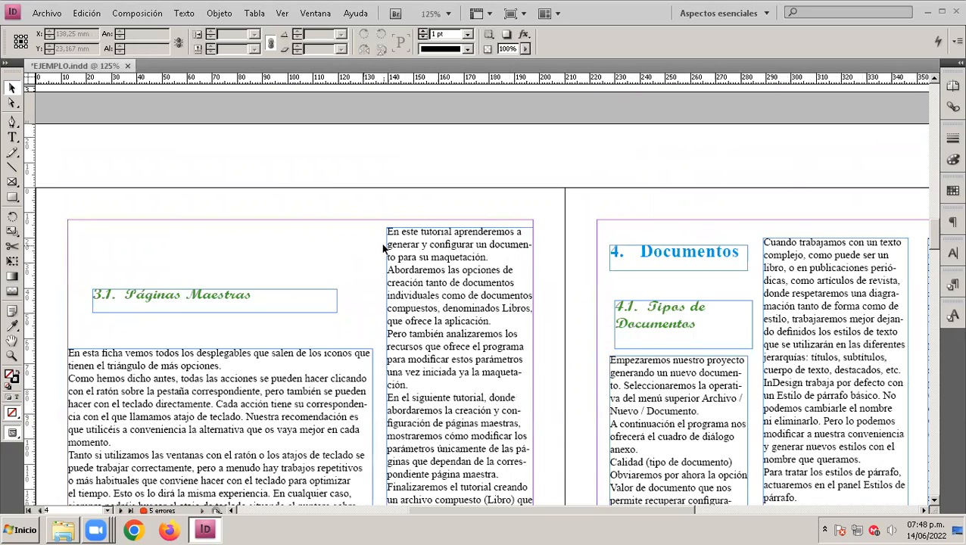
{"action": "left_click_drag", "start_coordinate": [435, 219], "coordinate": [445, 177]}
{"action": "left_click_drag", "start_coordinate": [468, 187], "coordinate": [358, 146]}
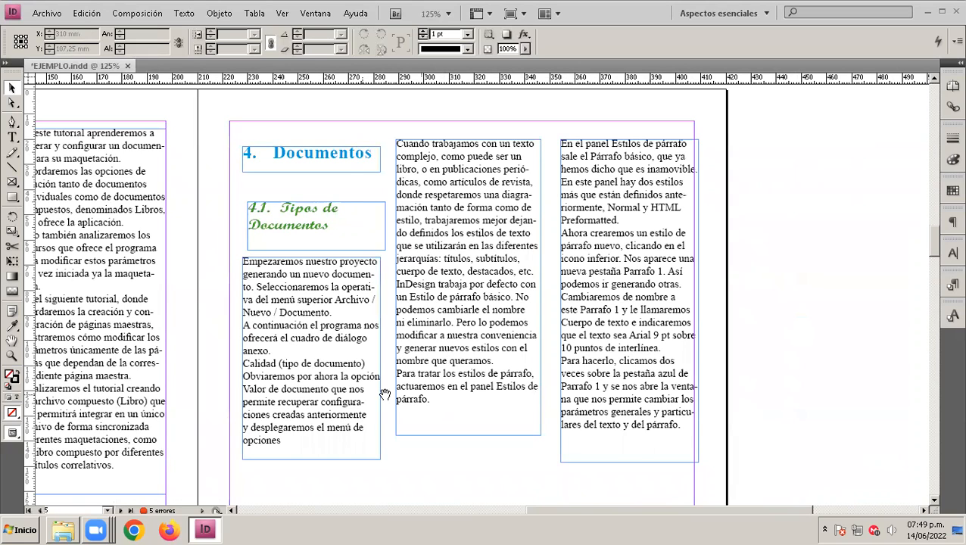
Examine the numbering of the Formatos, Estilos de Parrafo and Cuadros de texto headings on pages 6 and 7.
{"action": "left_click_drag", "start_coordinate": [385, 395], "coordinate": [503, 161]}
{"action": "left_click_drag", "start_coordinate": [473, 420], "coordinate": [572, 136]}
{"action": "left_click_drag", "start_coordinate": [439, 435], "coordinate": [542, 149]}
{"action": "left_click_drag", "start_coordinate": [424, 176], "coordinate": [414, 263]}
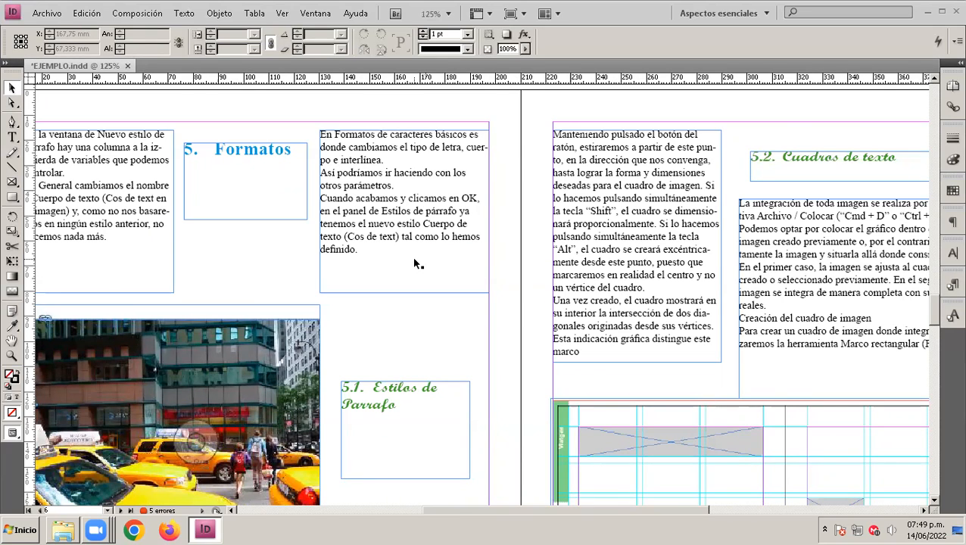
{"action": "left_click_drag", "start_coordinate": [457, 361], "coordinate": [532, 120]}
{"action": "left_click_drag", "start_coordinate": [450, 403], "coordinate": [308, 454]}
{"action": "left_click_drag", "start_coordinate": [461, 170], "coordinate": [450, 176]}
{"action": "left_click_drag", "start_coordinate": [453, 314], "coordinate": [520, 212]}
{"action": "left_click_drag", "start_coordinate": [461, 359], "coordinate": [548, 114]}
{"action": "left_click_drag", "start_coordinate": [478, 330], "coordinate": [587, 106]}
{"action": "left_click_drag", "start_coordinate": [565, 252], "coordinate": [443, 156]}
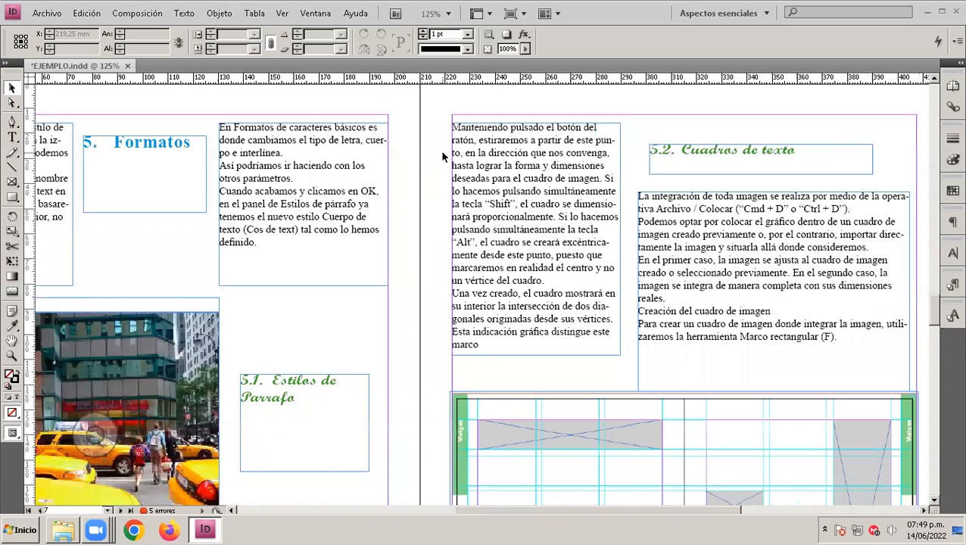
Open the titulos NIVEL 2 bullets and numbering options and review the available lists, keeping Lista1.
{"action": "left_click", "coordinate": [949, 286]}
{"action": "left_click", "coordinate": [859, 381]}
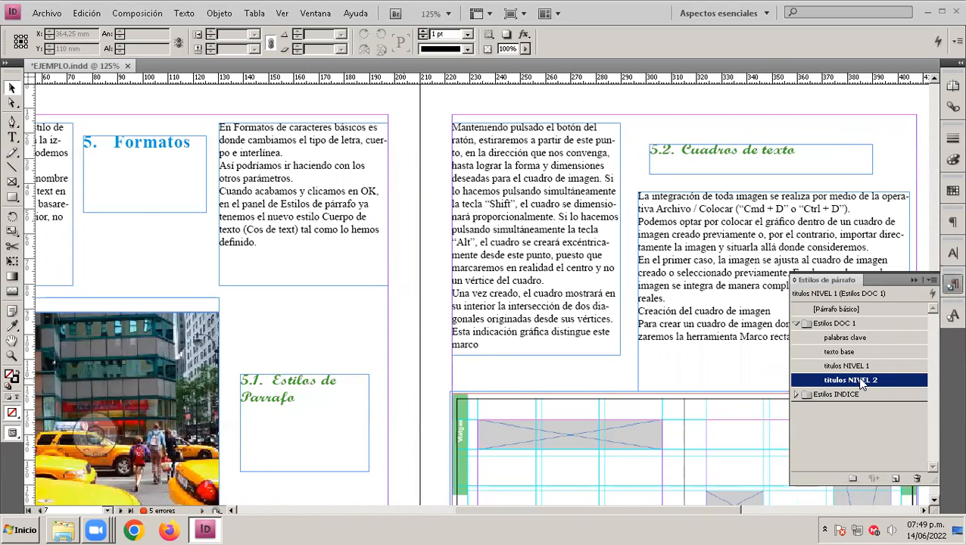
{"action": "left_click", "coordinate": [861, 382]}
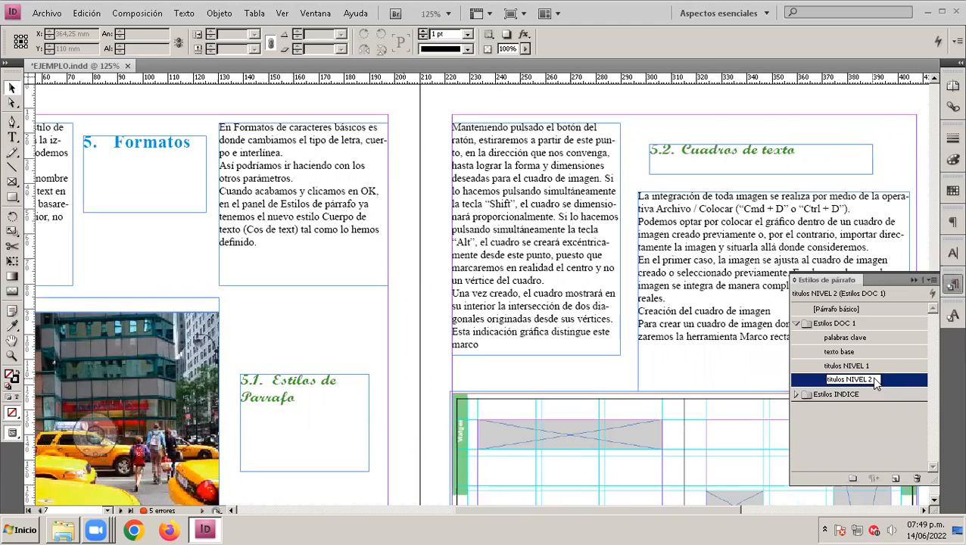
{"action": "left_click", "coordinate": [885, 381]}
{"action": "double_click", "coordinate": [885, 382]}
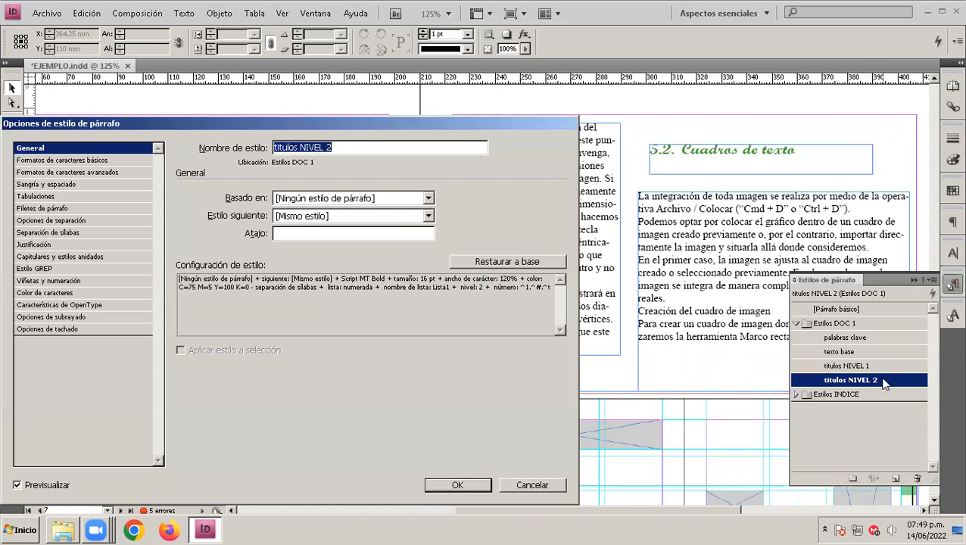
{"action": "left_click", "coordinate": [46, 280]}
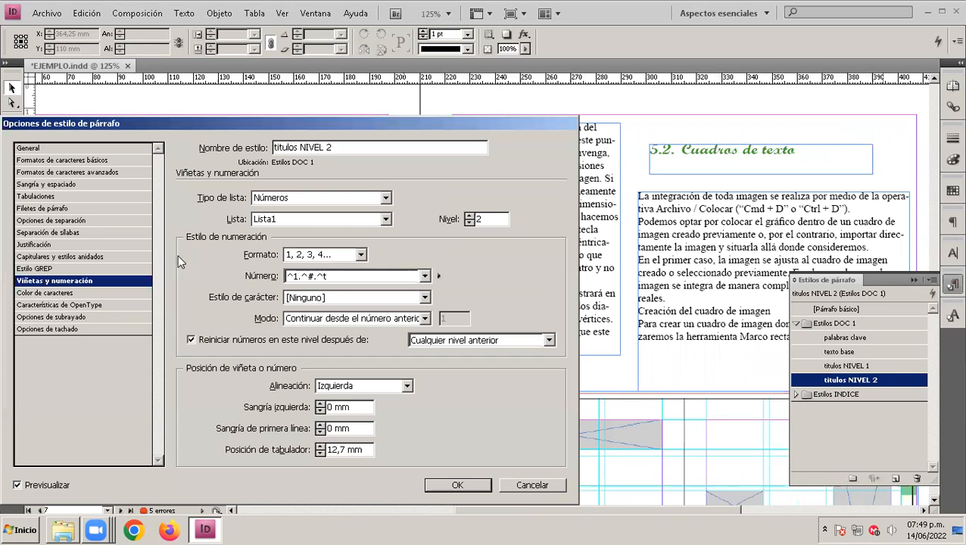
{"action": "left_click", "coordinate": [387, 219]}
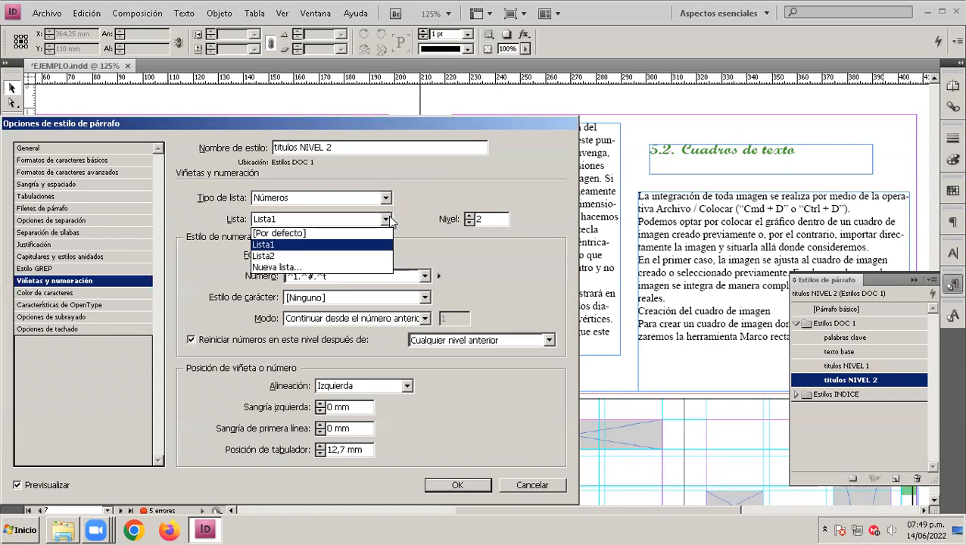
{"action": "left_click", "coordinate": [426, 241]}
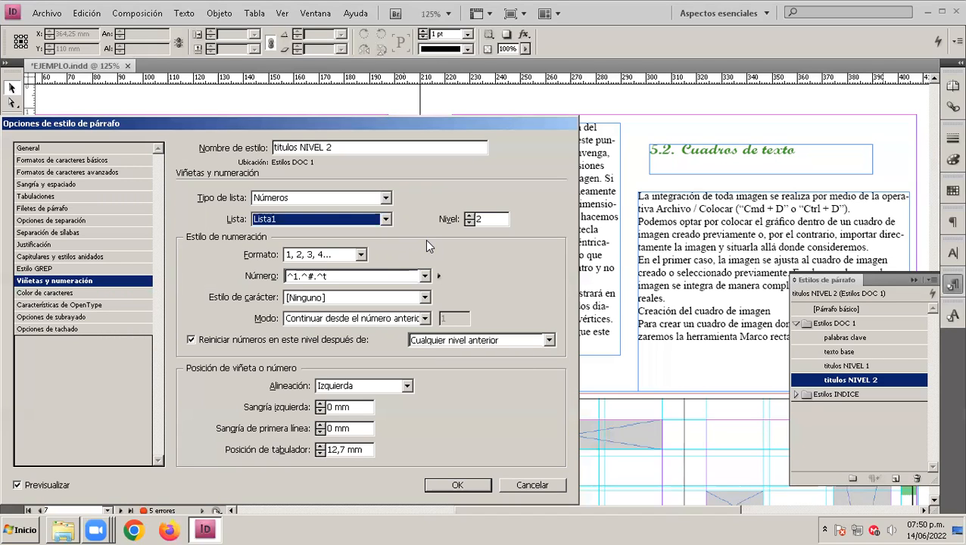
Insert ^2. after ^1. in the titulos NIVEL 2 number expression, making it ^1.^2.^#.^t.
{"action": "left_click", "coordinate": [292, 277]}
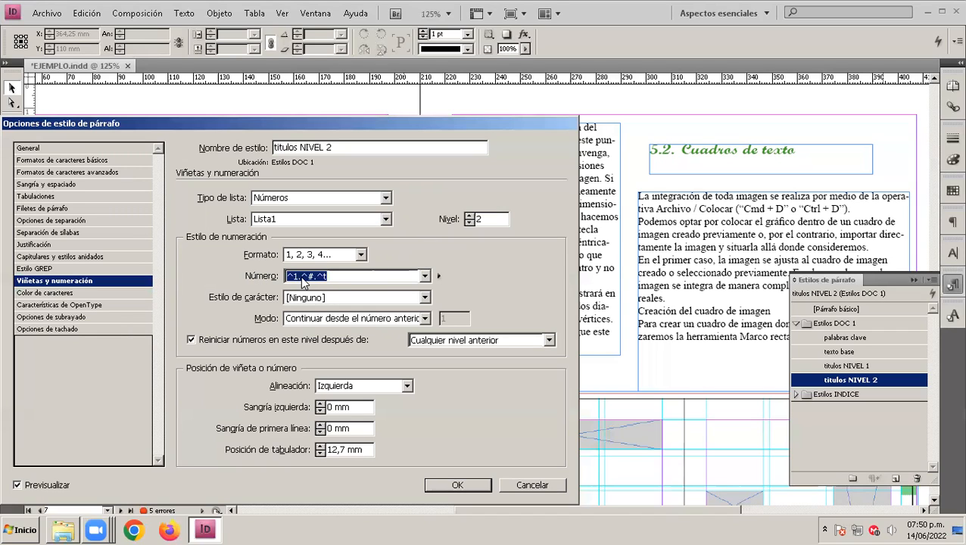
{"action": "left_click", "coordinate": [297, 276]}
{"action": "key", "text": "BackSpace"}
{"action": "double_click", "coordinate": [294, 277]}
{"action": "left_click", "coordinate": [303, 278]}
{"action": "type", "text": "^1"}
{"action": "key", "text": "Left"}
{"action": "key", "text": "Delete"}
{"action": "type", "text": "2."}
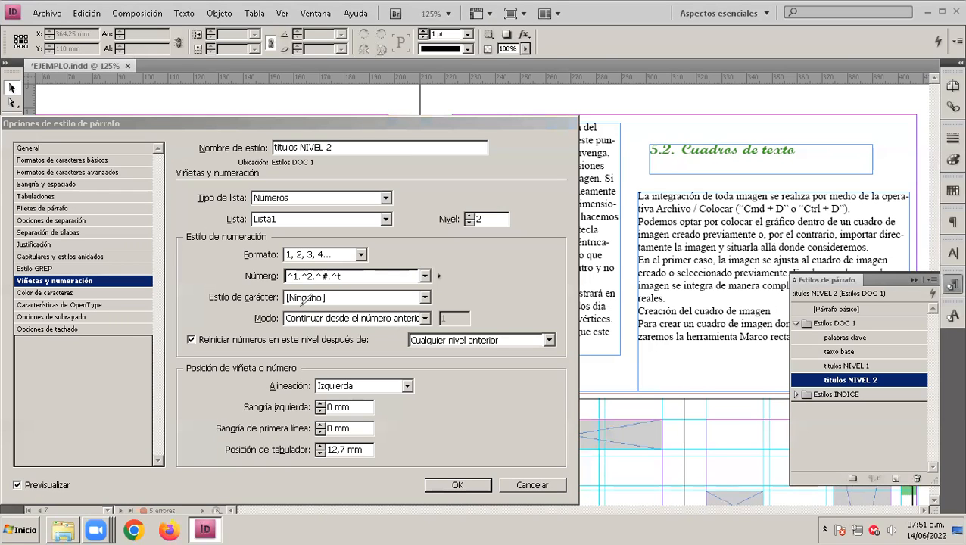
Discard the pending number expression change in the titulos NIVEL 2 style and collapse the paragraph styles list.
{"action": "left_click_drag", "start_coordinate": [306, 299], "coordinate": [371, 308]}
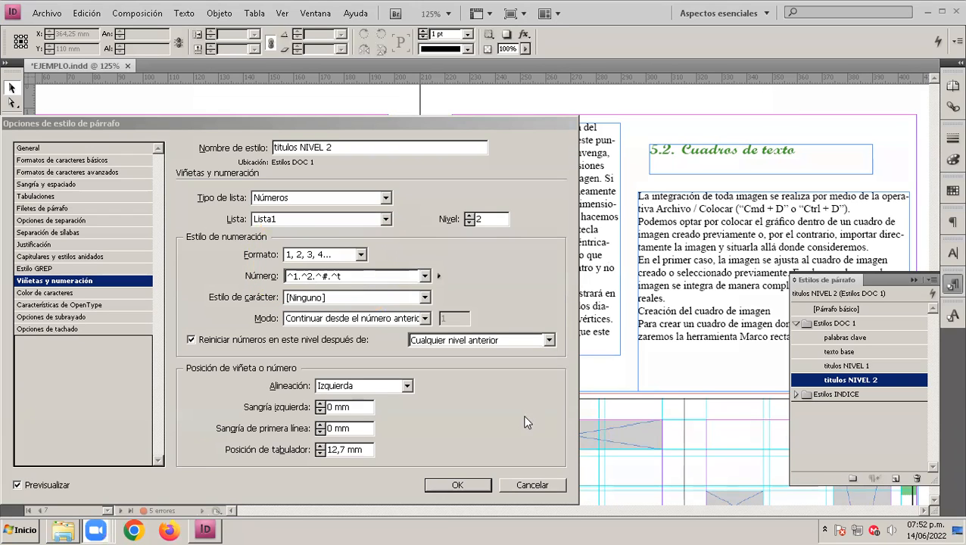
{"action": "left_click", "coordinate": [535, 482]}
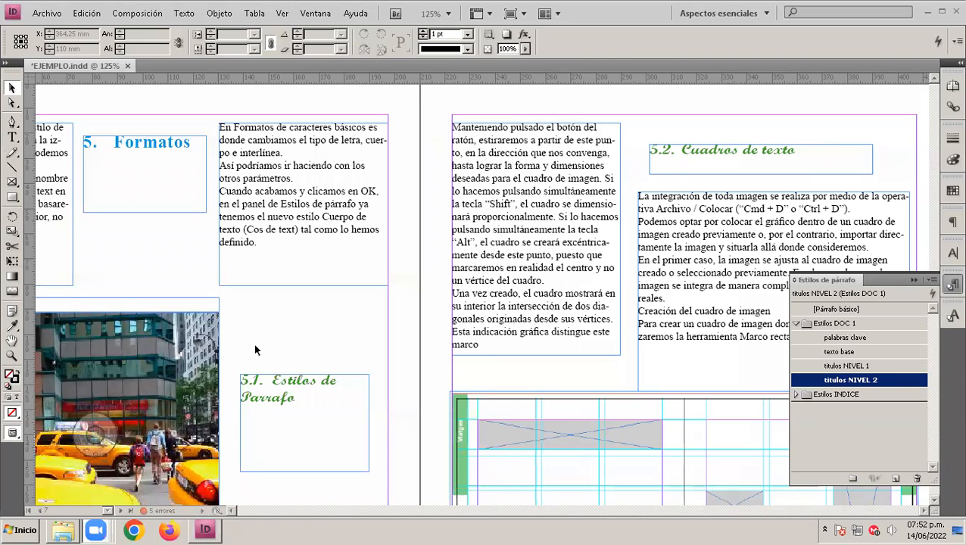
{"action": "left_click_drag", "start_coordinate": [255, 350], "coordinate": [294, 311]}
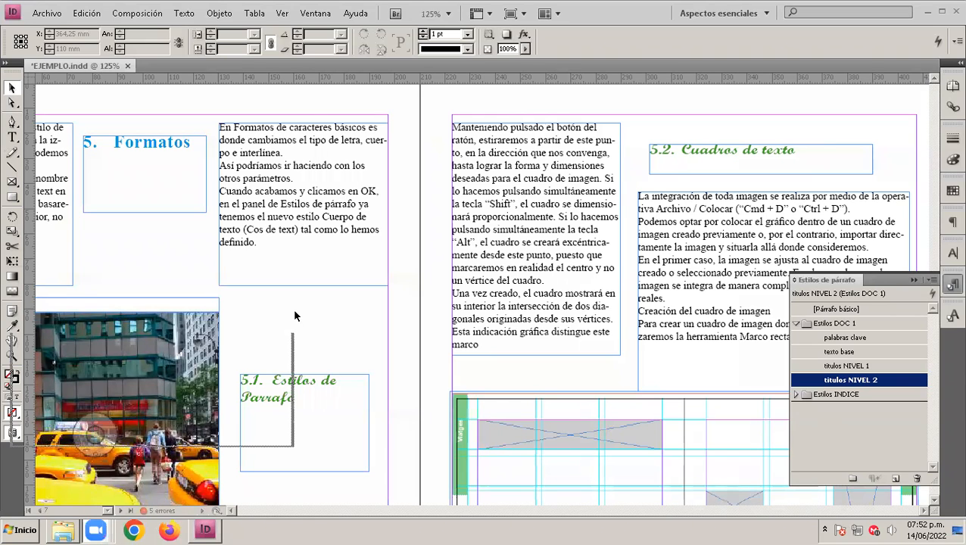
{"action": "left_click", "coordinate": [914, 281]}
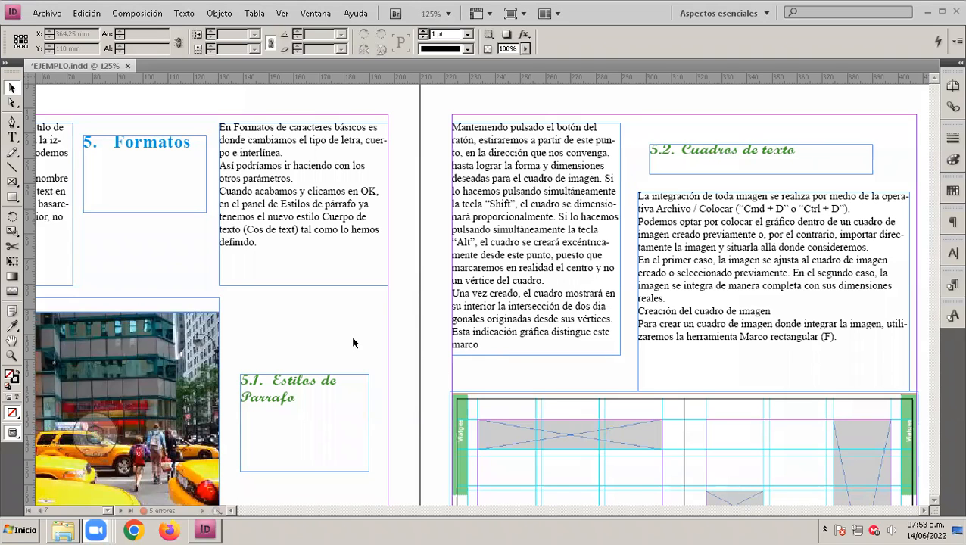
Remove the automatic numbering from the titulos NIVEL 1 paragraph style by setting its list type to Ninguno.
{"action": "left_click", "coordinate": [549, 345]}
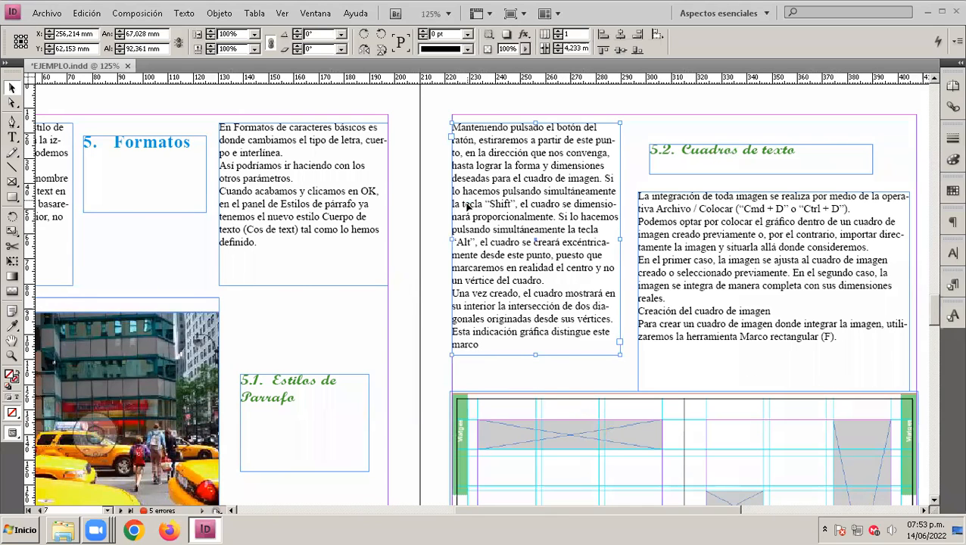
{"action": "scroll", "coordinate": [827, 380], "scroll_direction": "up", "scroll_amount": 2}
{"action": "left_click", "coordinate": [948, 286]}
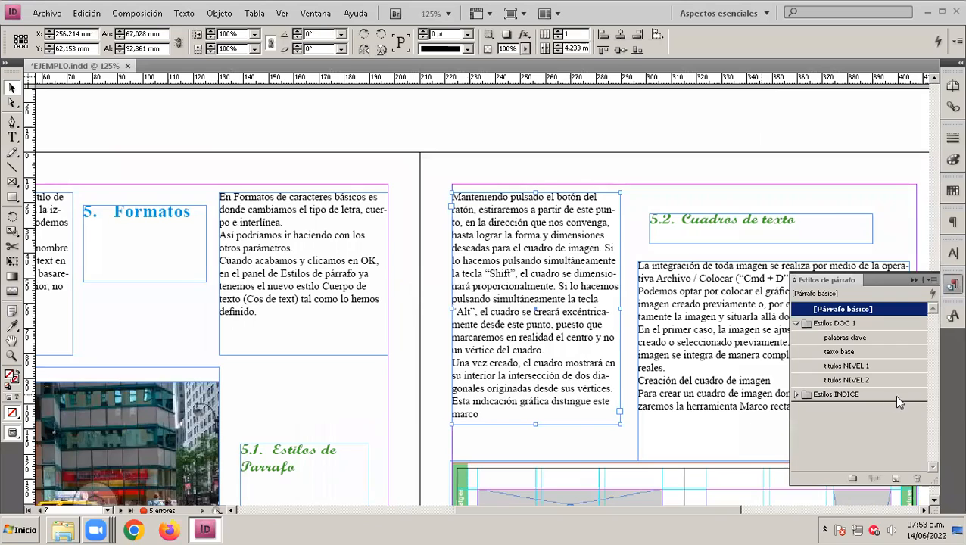
{"action": "double_click", "coordinate": [849, 365]}
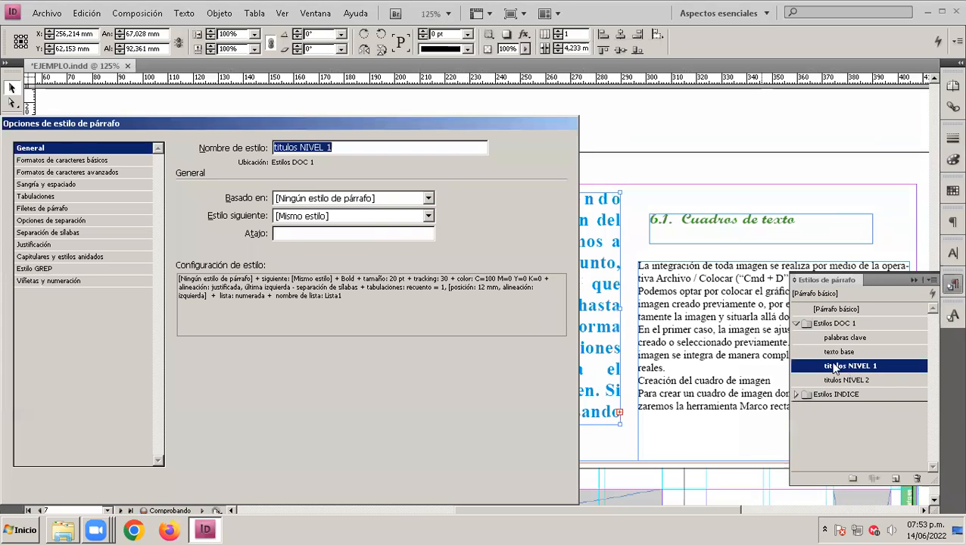
{"action": "left_click", "coordinate": [49, 280]}
{"action": "left_click", "coordinate": [386, 198]}
{"action": "left_click", "coordinate": [270, 211]}
{"action": "left_click", "coordinate": [488, 483]}
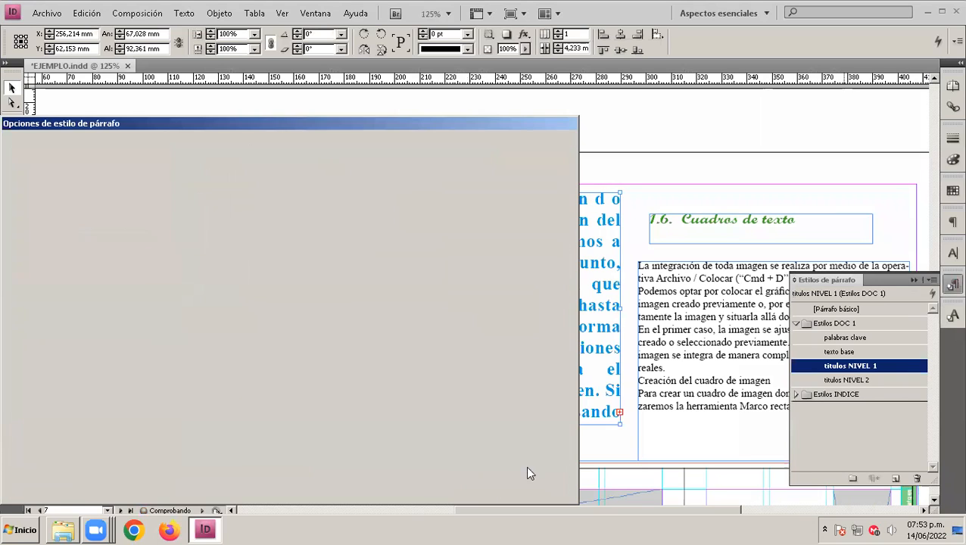
Set the titulos NIVEL 2 paragraph style's list type to Ninguno and collapse the paragraph styles list.
{"action": "double_click", "coordinate": [847, 381]}
{"action": "left_click", "coordinate": [55, 281]}
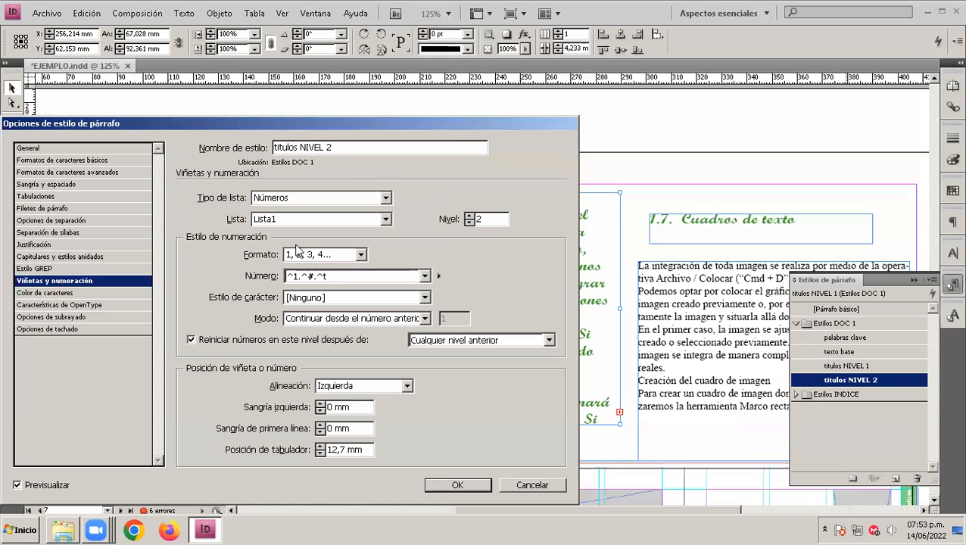
{"action": "left_click", "coordinate": [386, 198]}
{"action": "left_click", "coordinate": [329, 209]}
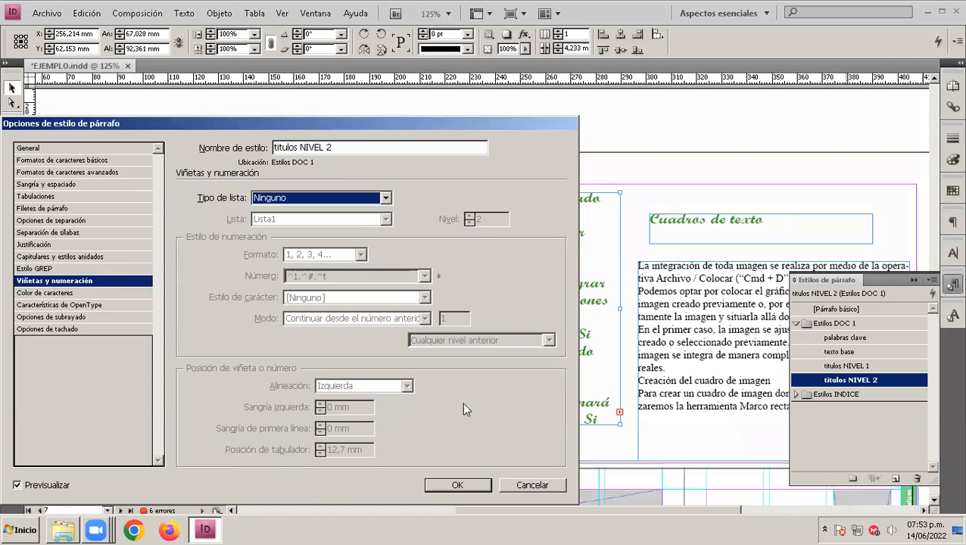
{"action": "left_click", "coordinate": [457, 486]}
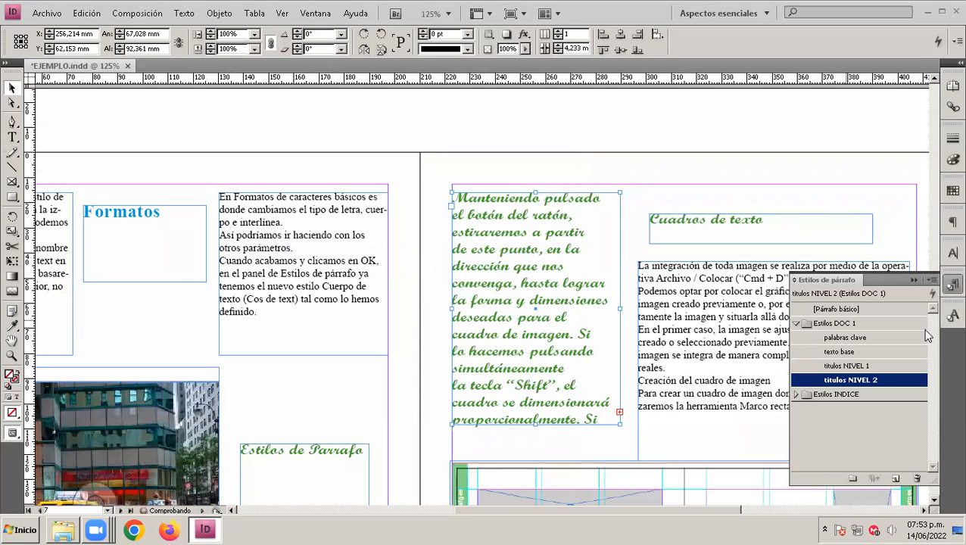
{"action": "left_click", "coordinate": [915, 280]}
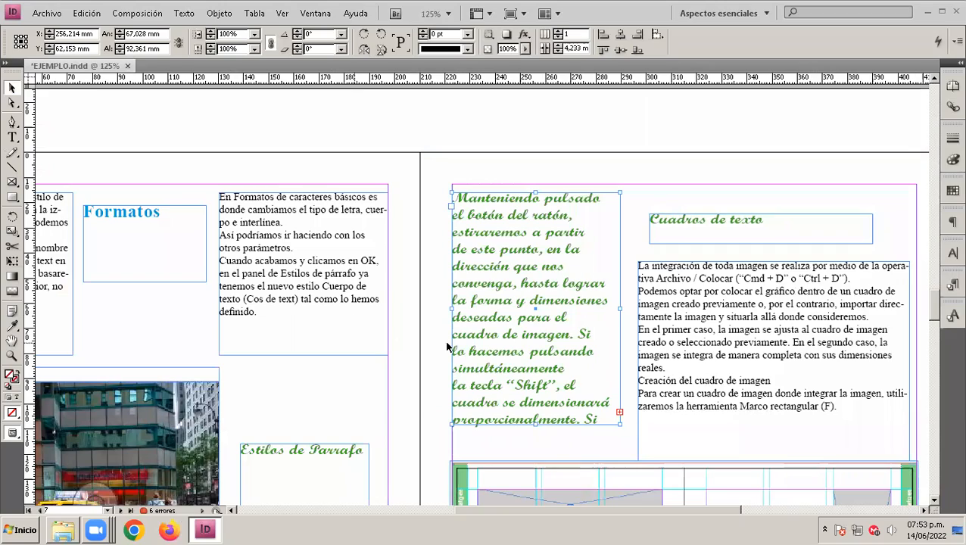
Check the Páginas Maestras, Documentos and Tipos de Documentos headings on the earlier pages.
{"action": "left_click_drag", "start_coordinate": [413, 102], "coordinate": [506, 439]}
{"action": "left_click_drag", "start_coordinate": [530, 199], "coordinate": [487, 511]}
{"action": "left_click_drag", "start_coordinate": [520, 363], "coordinate": [713, 369]}
{"action": "left_click_drag", "start_coordinate": [529, 371], "coordinate": [526, 319]}
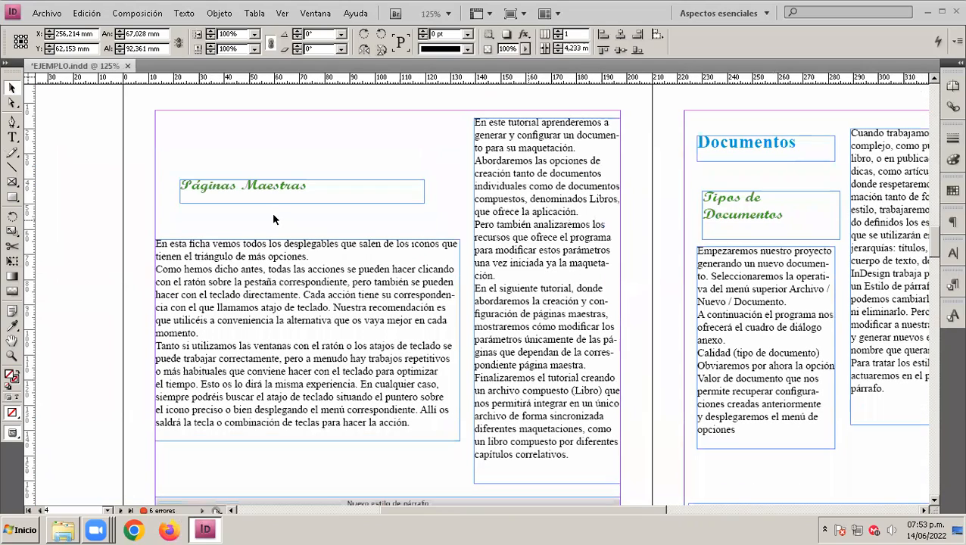
Move the "Páginas Maestras" heading to the upper margin of the page and its body text frame up beneath it.
{"action": "left_click_drag", "start_coordinate": [265, 190], "coordinate": [258, 128]}
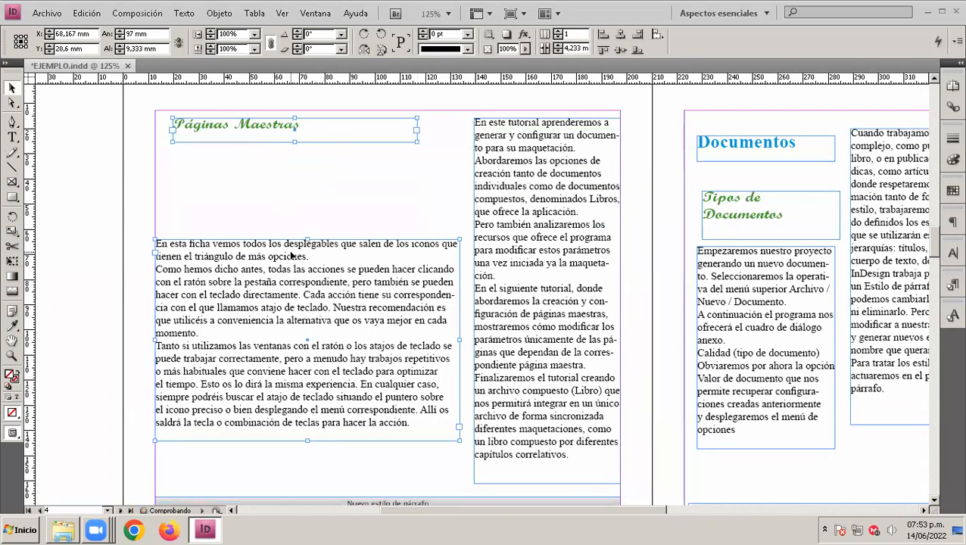
{"action": "left_click_drag", "start_coordinate": [359, 358], "coordinate": [367, 270]}
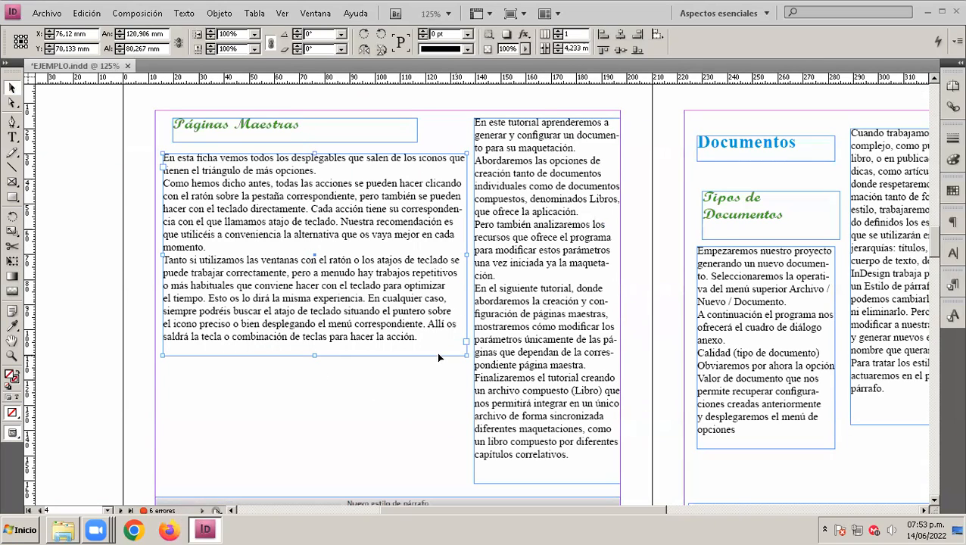
Copy the "Tanto si utilizamos" paragraph into a new text frame of about 108 by 41 mm below the body text.
{"action": "double_click", "coordinate": [424, 337]}
{"action": "left_click_drag", "start_coordinate": [426, 336], "coordinate": [162, 260]}
{"action": "key", "text": "ctrl+c"}
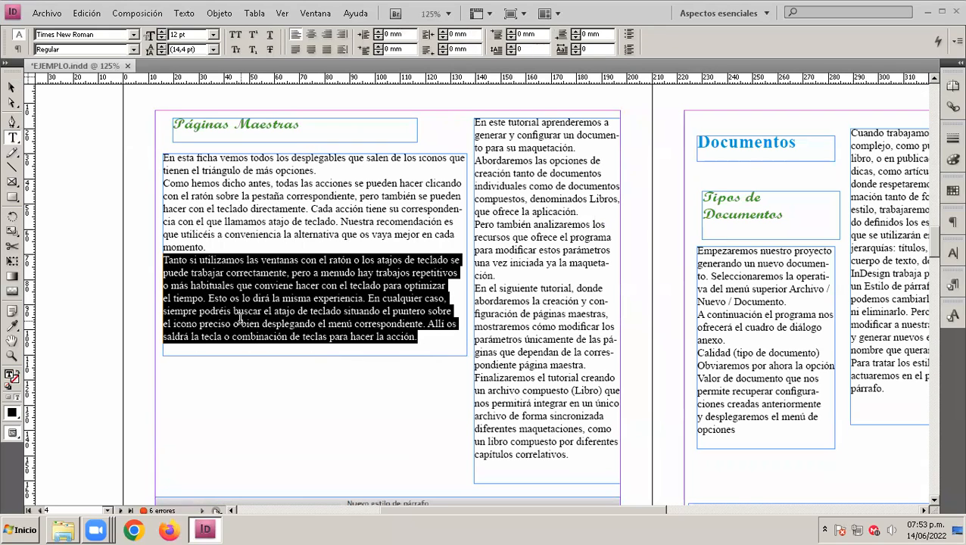
{"action": "left_click_drag", "start_coordinate": [180, 370], "coordinate": [453, 472]}
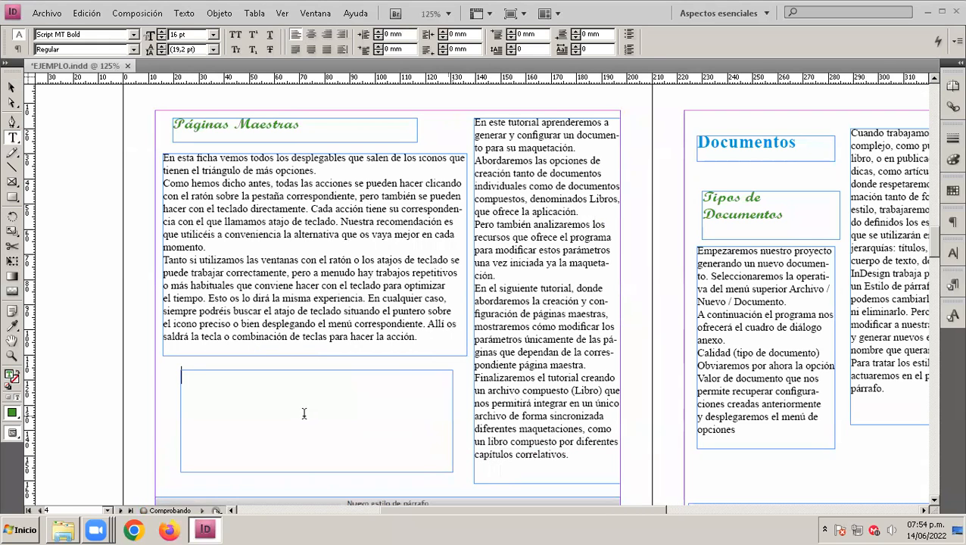
{"action": "key", "text": "ctrl+b"}
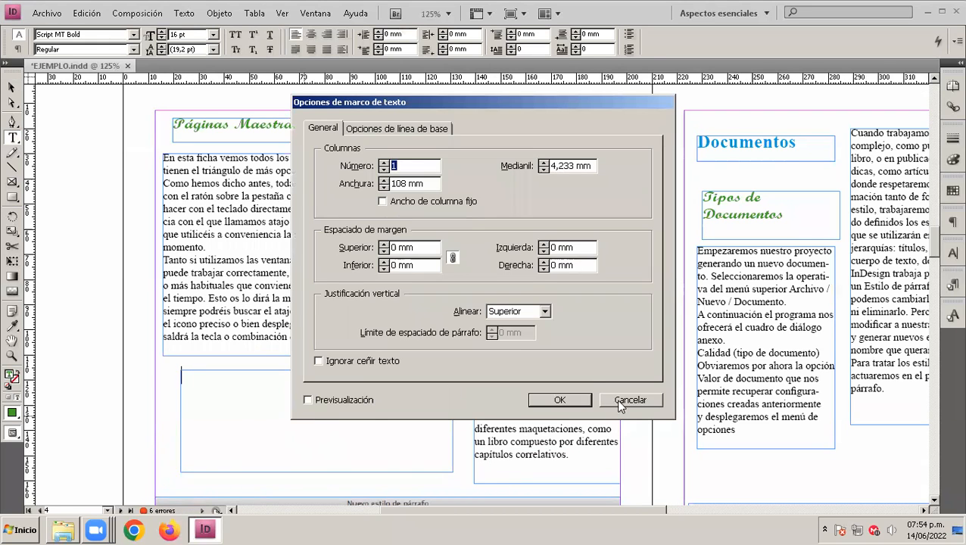
{"action": "key", "text": "Escape"}
{"action": "key", "text": "ctrl+v"}
Delete the "Tanto si utilizamos" paragraph from the original frame and shorten that frame to fit its remaining text.
{"action": "left_click_drag", "start_coordinate": [398, 345], "coordinate": [120, 260]}
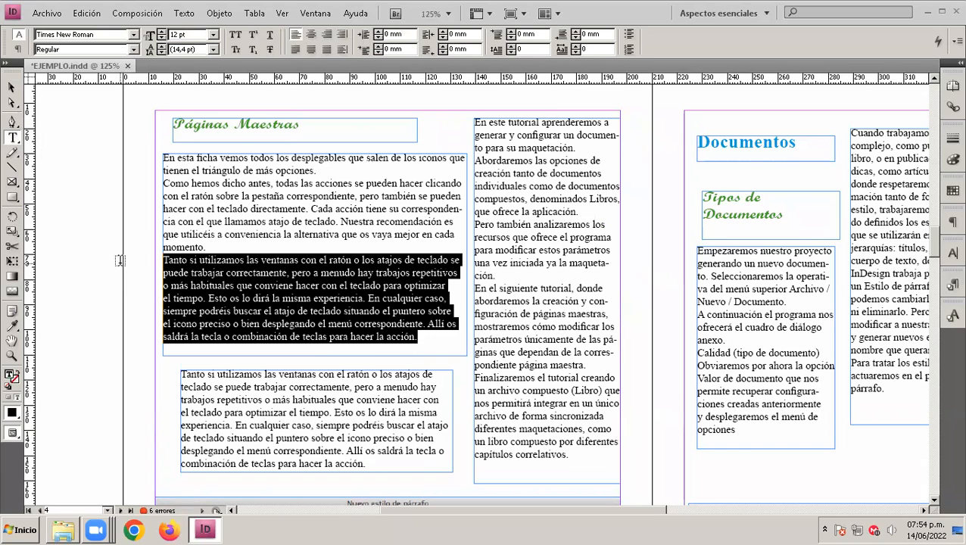
{"action": "key", "text": "BackSpace"}
{"action": "left_click", "coordinate": [11, 88]}
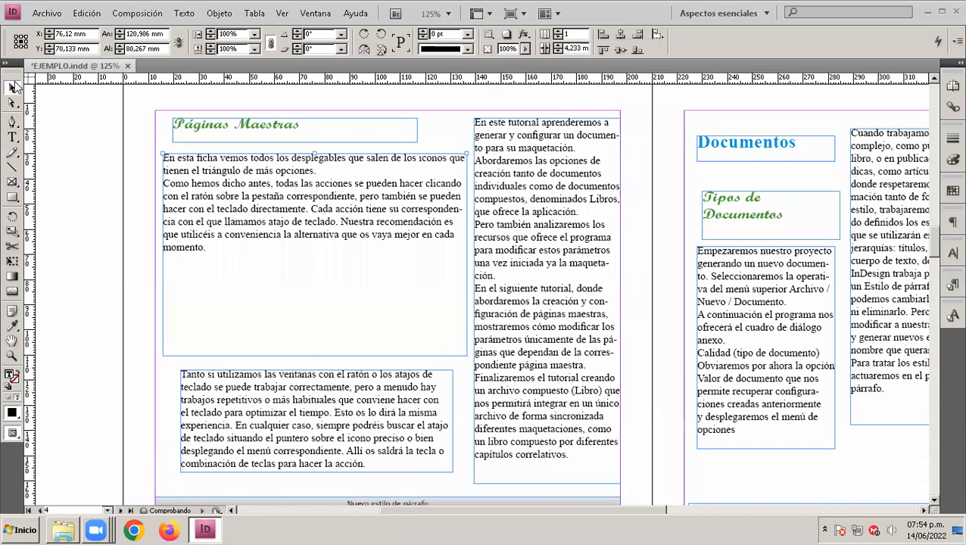
{"action": "left_click_drag", "start_coordinate": [314, 355], "coordinate": [314, 268]}
Reposition both text frames, leaving a gap between them for a subheading and aligning the copied paragraph under the upper text.
{"action": "left_click", "coordinate": [318, 410]}
{"action": "left_click_drag", "start_coordinate": [318, 410], "coordinate": [306, 345]}
{"action": "left_click_drag", "start_coordinate": [311, 218], "coordinate": [290, 230]}
{"action": "left_click", "coordinate": [293, 346]}
{"action": "left_click_drag", "start_coordinate": [292, 345], "coordinate": [292, 351]}
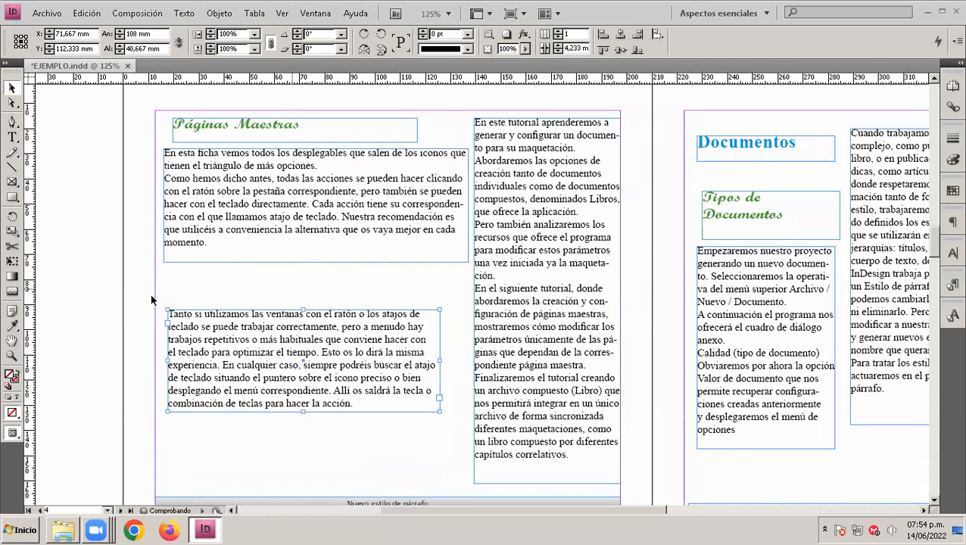
Add a text frame about 67 mm wide between the two paragraphs containing the subheading "Autonumeración".
{"action": "left_click", "coordinate": [13, 137]}
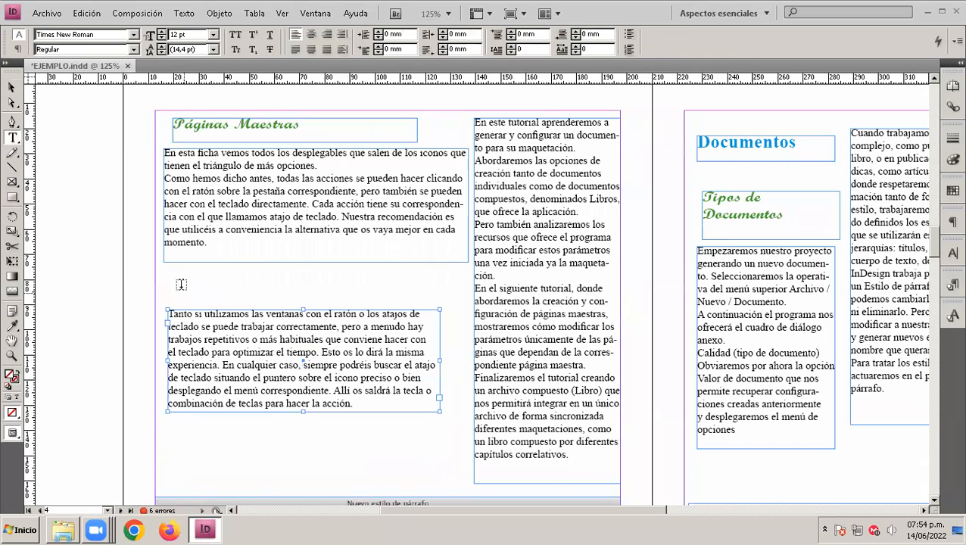
{"action": "left_click_drag", "start_coordinate": [174, 284], "coordinate": [343, 296]}
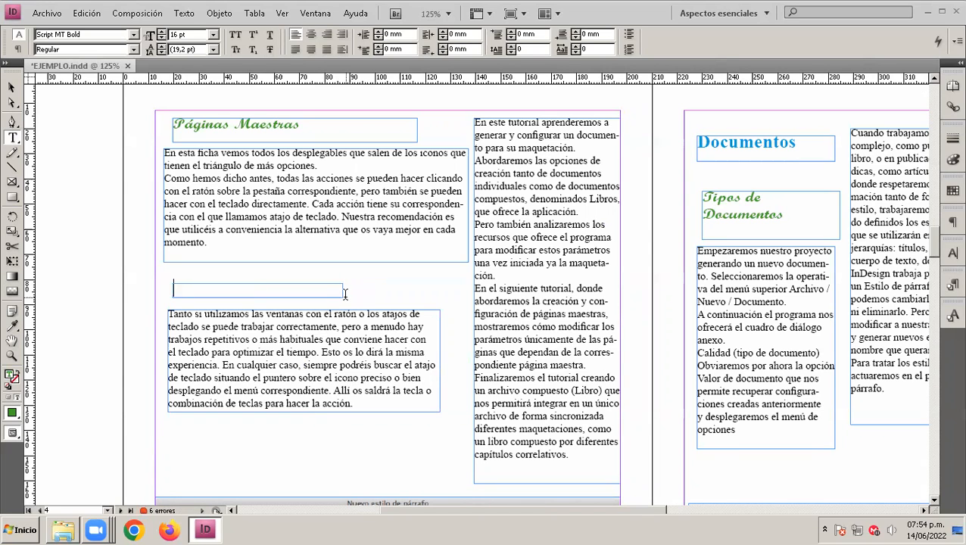
{"action": "type", "text": "Autonumeracion"}
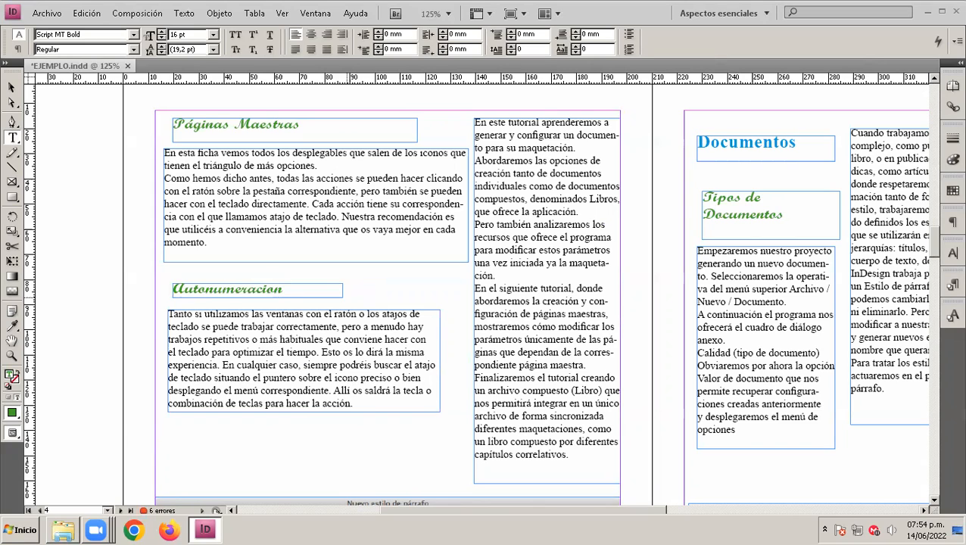
{"action": "key", "text": "Left"}
{"action": "type", "text": "ó"}
{"action": "key", "text": "Delete"}
{"action": "key", "text": "Right"}
Set the "Autonumeración" subheading to 14 pt and try Stencil before choosing Tahoma as its font.
{"action": "key", "text": "shift+Home"}
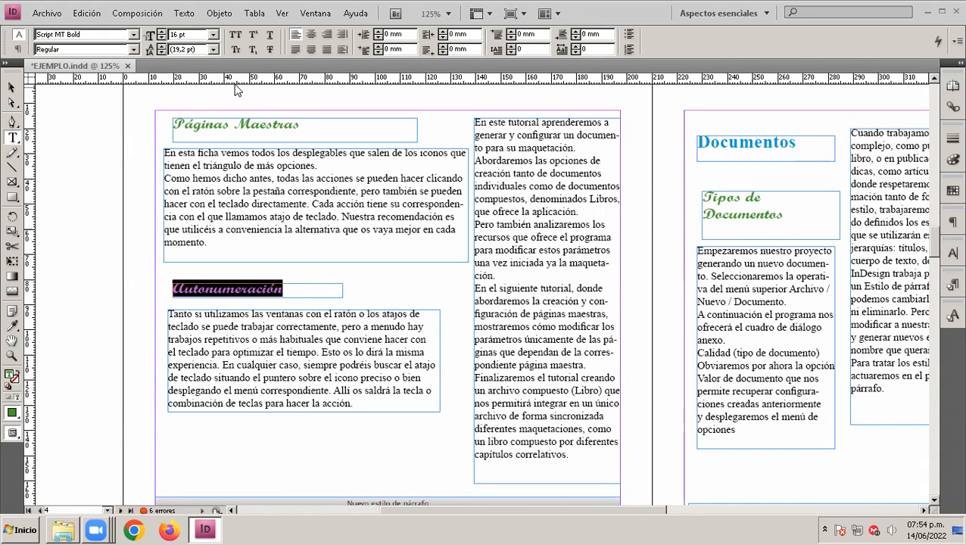
{"action": "key", "text": "Tab"}
{"action": "type", "text": "14"}
{"action": "left_click", "coordinate": [133, 34]}
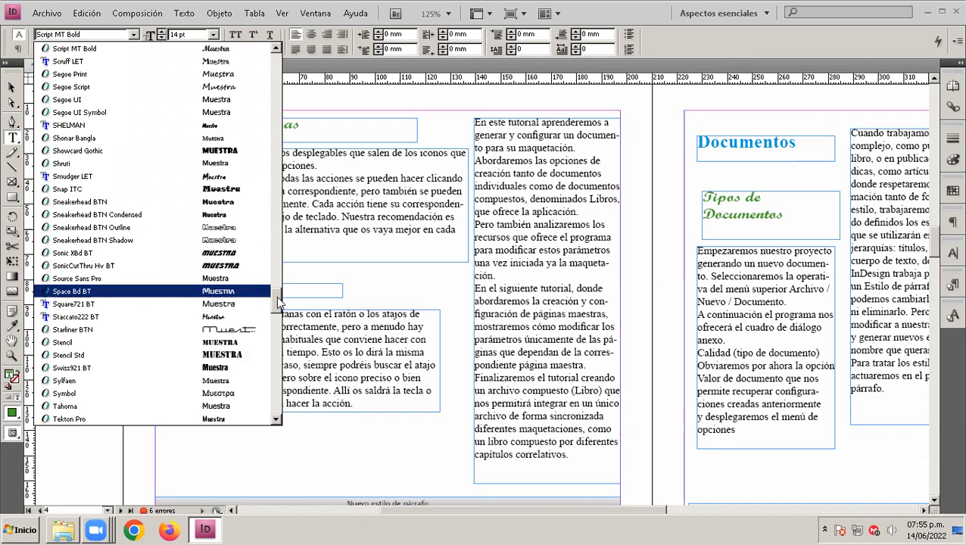
{"action": "left_click", "coordinate": [250, 342]}
{"action": "left_click", "coordinate": [133, 34]}
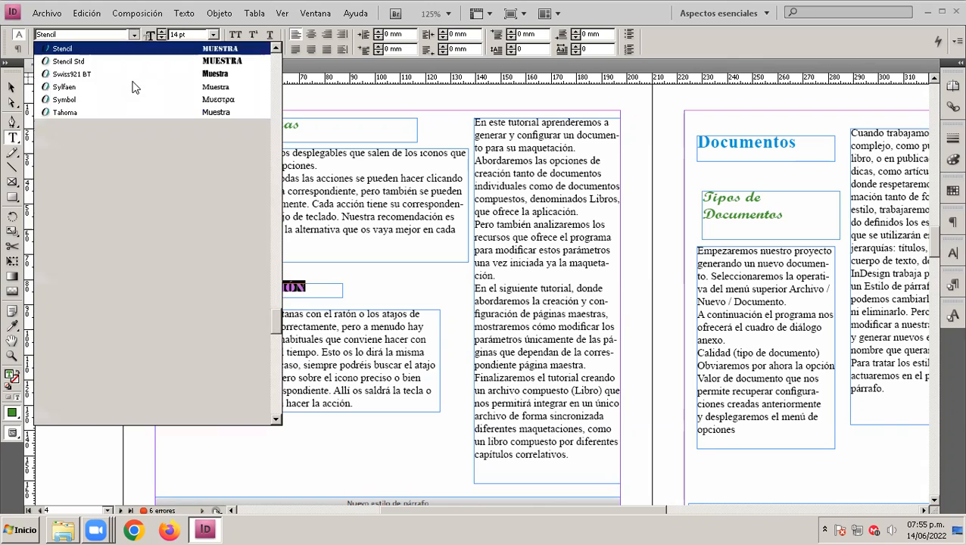
{"action": "left_click", "coordinate": [219, 112]}
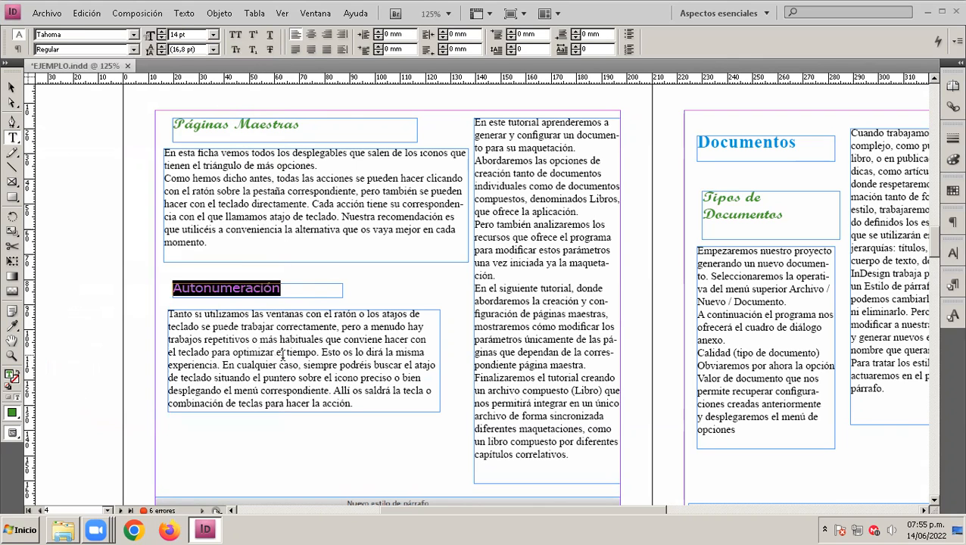
Color the "Autonumeración" subheading text red with RGB 255, 6, 0.
{"action": "left_click", "coordinate": [280, 289]}
{"action": "left_click_drag", "start_coordinate": [280, 289], "coordinate": [175, 292]}
{"action": "double_click", "coordinate": [12, 375]}
{"action": "left_click_drag", "start_coordinate": [728, 327], "coordinate": [702, 272]}
{"action": "left_click_drag", "start_coordinate": [575, 338], "coordinate": [538, 442]}
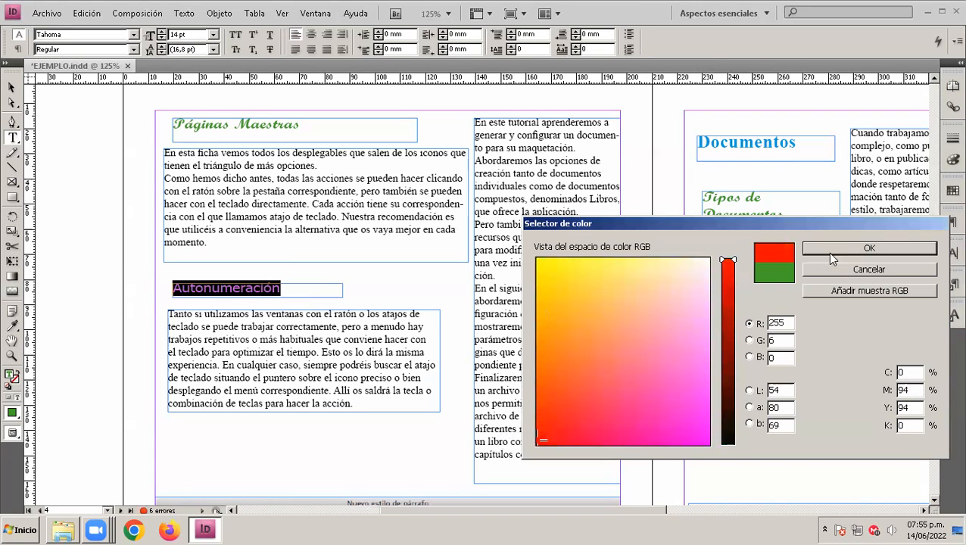
{"action": "left_click", "coordinate": [828, 252]}
Create a paragraph style from the "Autonumeración" frame in the Estilos DOC 1 group, name it "titulos NIVEL 3" and apply it.
{"action": "left_click", "coordinate": [12, 87]}
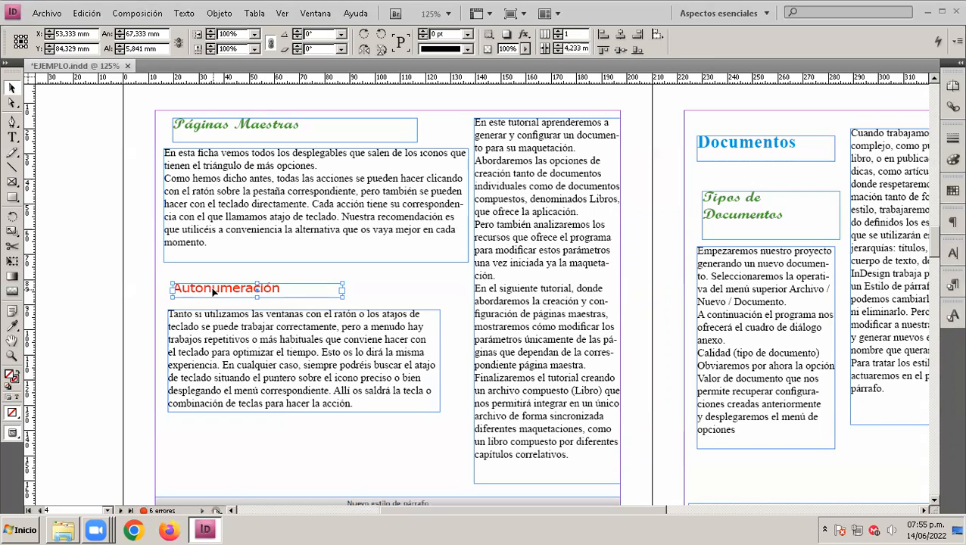
{"action": "left_click", "coordinate": [952, 284]}
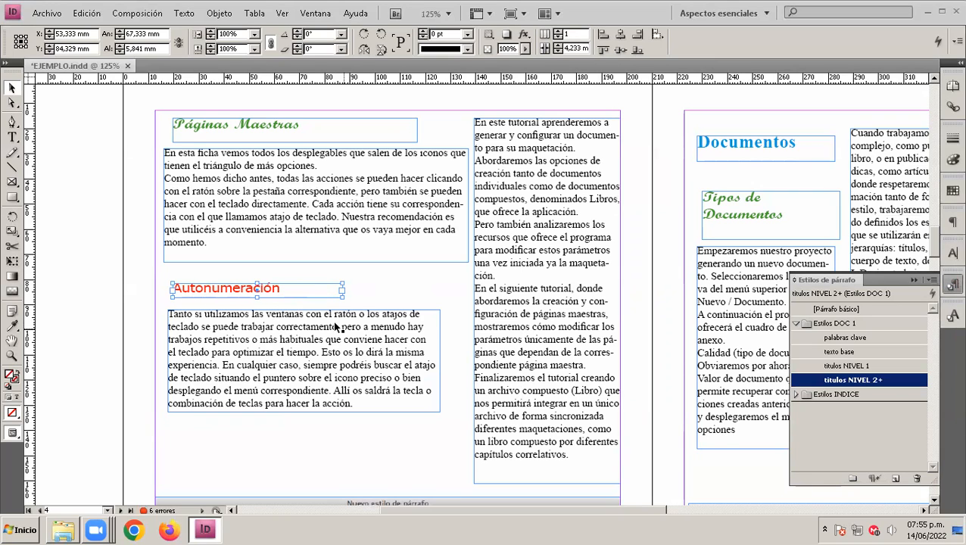
{"action": "left_click", "coordinate": [896, 479]}
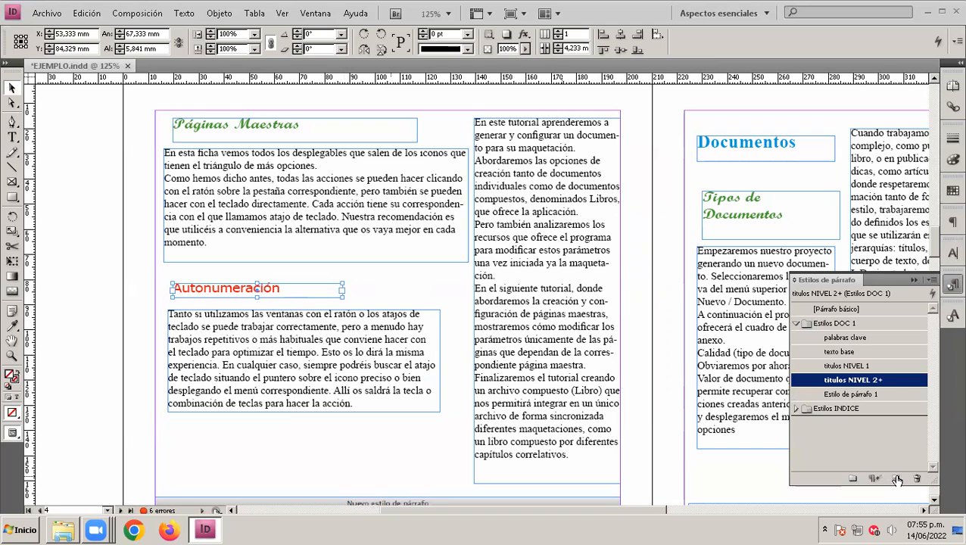
{"action": "left_click", "coordinate": [871, 395]}
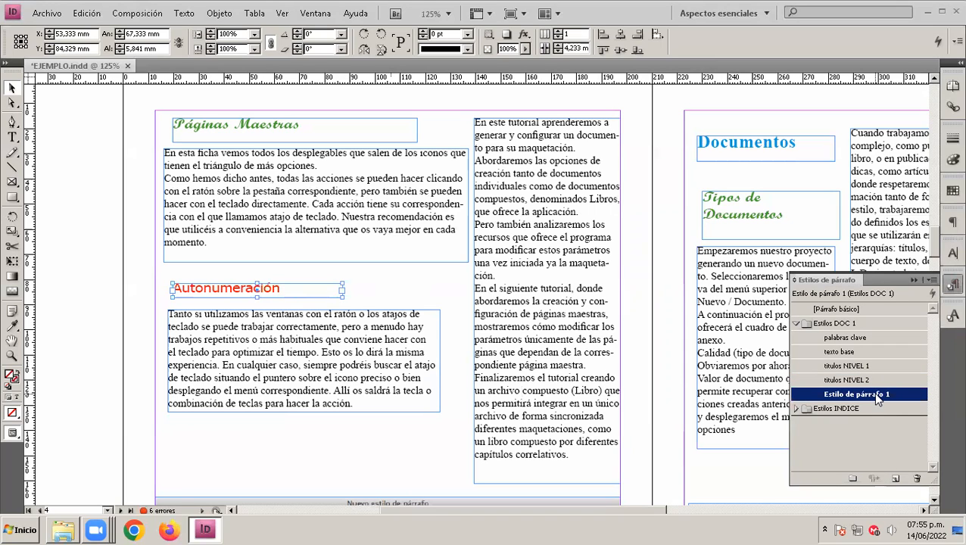
{"action": "left_click", "coordinate": [873, 395]}
{"action": "left_click_drag", "start_coordinate": [884, 395], "coordinate": [800, 397]}
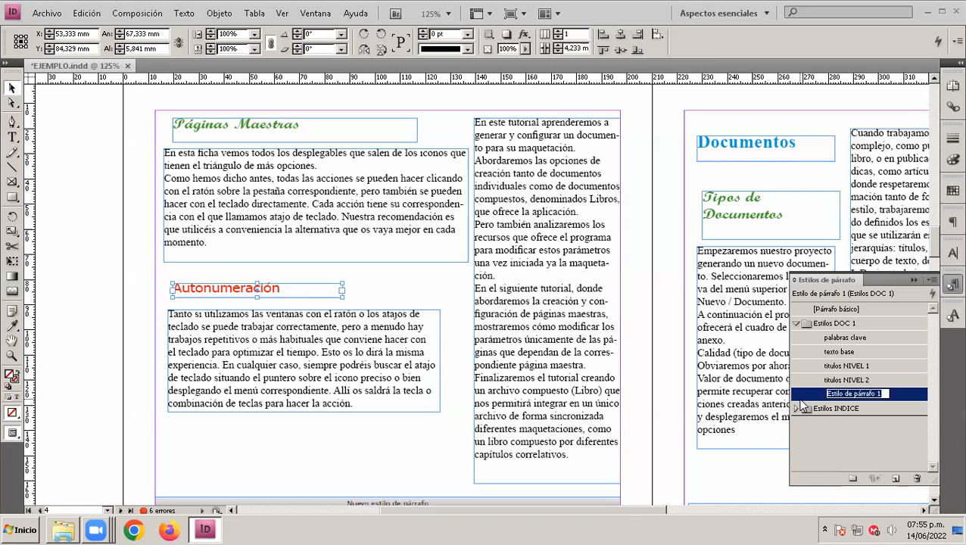
{"action": "type", "text": "titulos"}
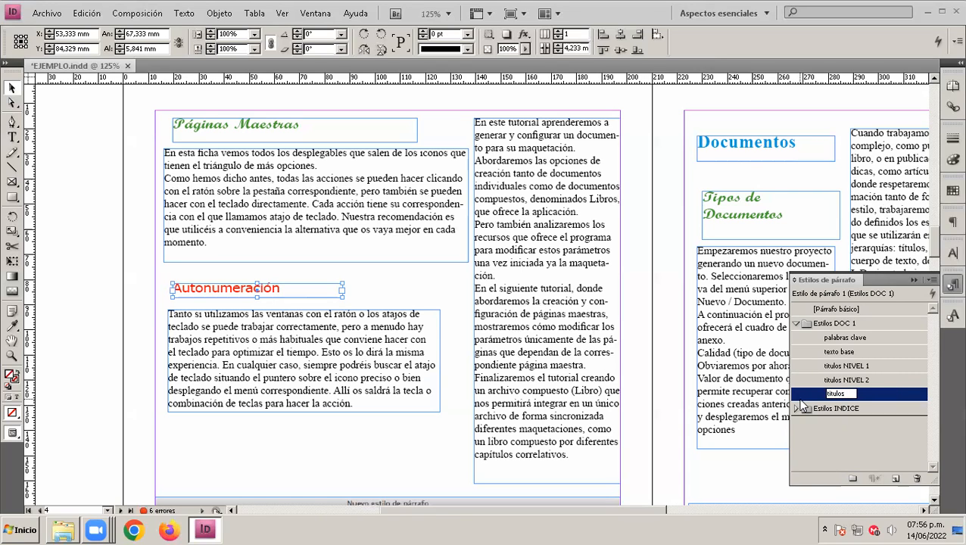
{"action": "type", "text": " NIVEL 3"}
{"action": "left_click", "coordinate": [847, 379]}
{"action": "left_click", "coordinate": [865, 394]}
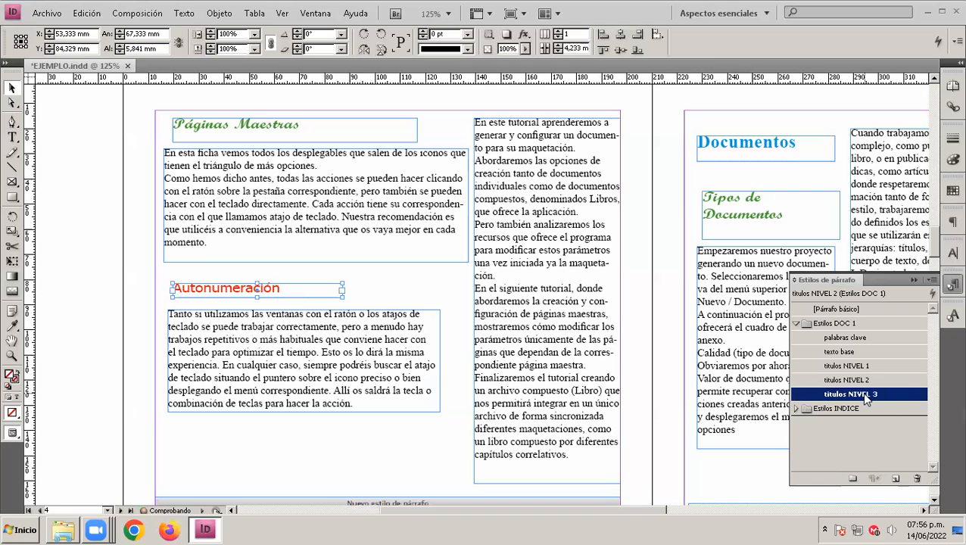
Test the titulos NIVEL 1 and titulos NIVEL 2 styles on the "Autonumeración" subheading and reapply titulos NIVEL 3.
{"action": "left_click", "coordinate": [852, 364]}
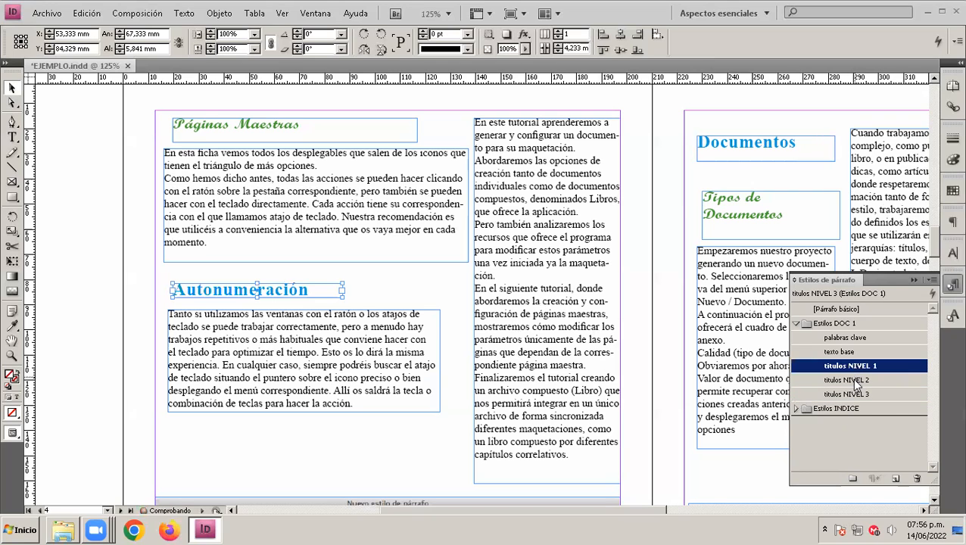
{"action": "left_click", "coordinate": [856, 381]}
{"action": "left_click", "coordinate": [850, 393]}
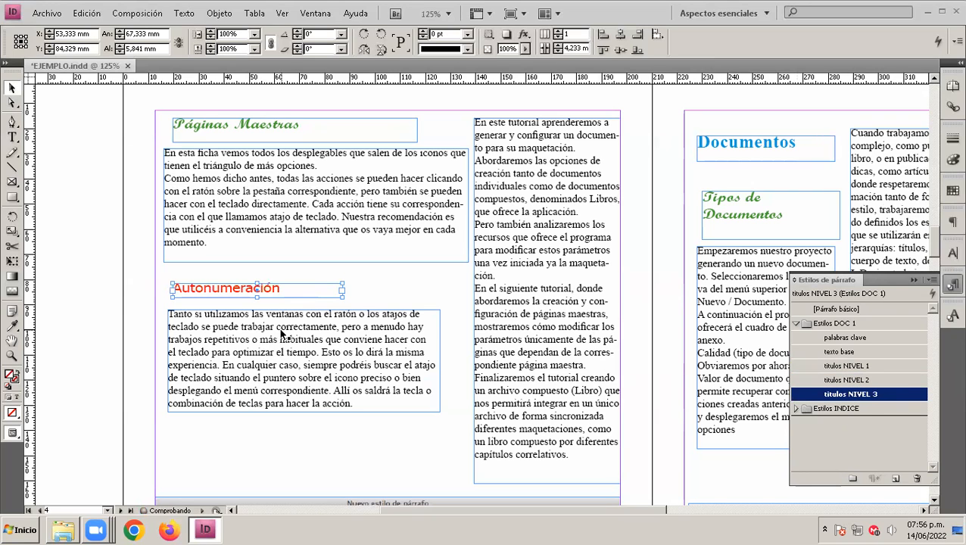
Duplicate the "Autonumeración" subheading just above the screenshot image and shift the paragraph between the two subheadings slightly down.
{"action": "left_click", "coordinate": [244, 276]}
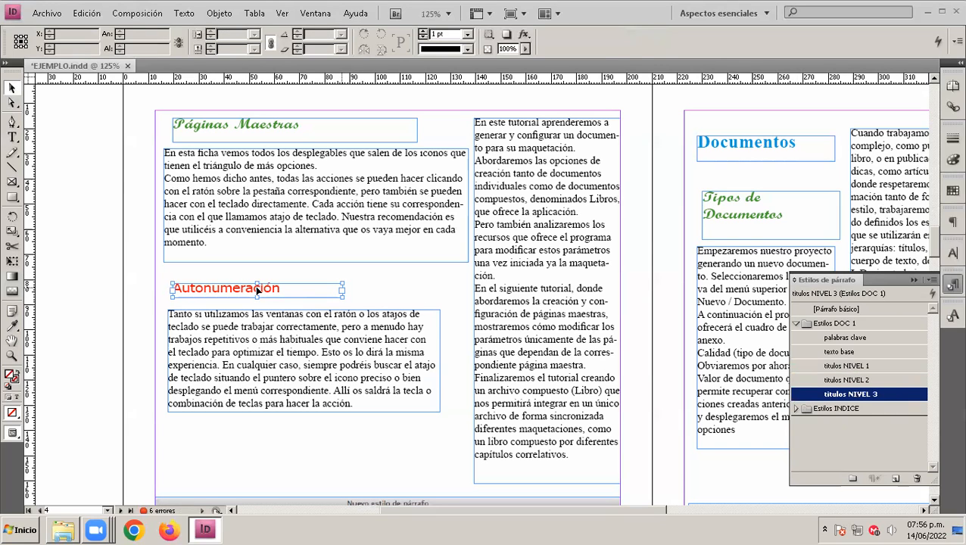
{"action": "left_click", "coordinate": [258, 291]}
{"action": "key", "text": "ctrl+v"}
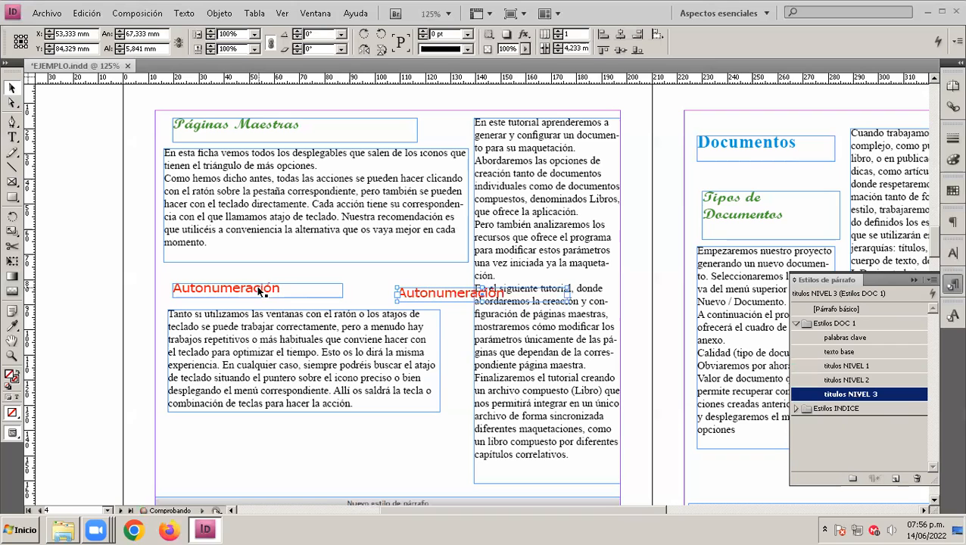
{"action": "left_click_drag", "start_coordinate": [429, 293], "coordinate": [248, 438]}
{"action": "scroll", "coordinate": [498, 427], "scroll_direction": "down", "scroll_amount": 2}
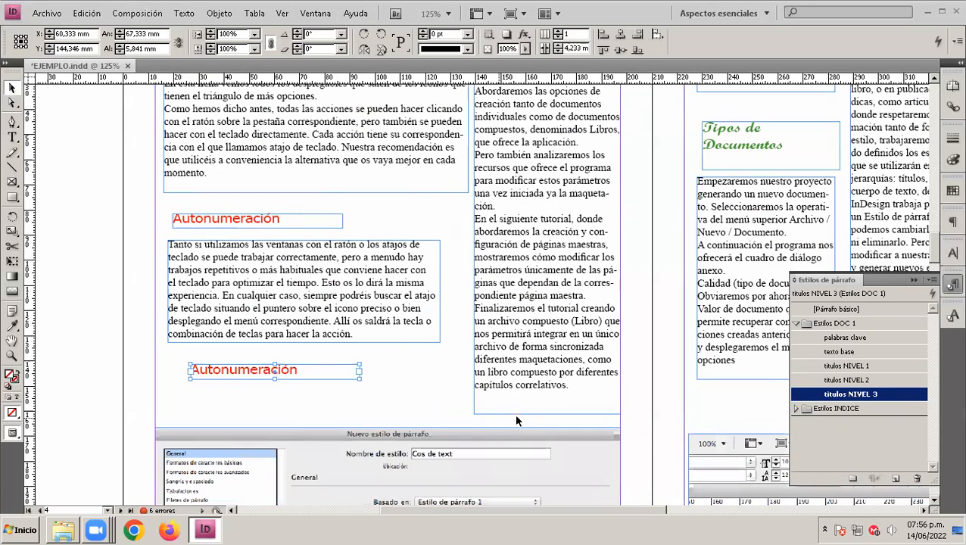
{"action": "left_click", "coordinate": [512, 370]}
{"action": "left_click_drag", "start_coordinate": [289, 376], "coordinate": [272, 412]}
{"action": "left_click_drag", "start_coordinate": [296, 317], "coordinate": [296, 330]}
Add the word "automática" to the duplicated lower subheading and widen its frame to about 100 mm.
{"action": "double_click", "coordinate": [274, 408]}
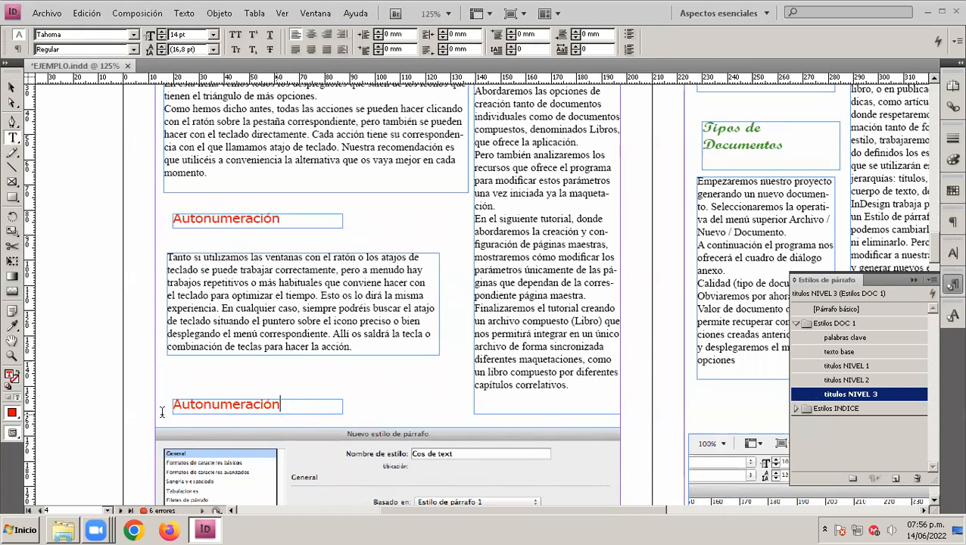
{"action": "left_click_drag", "start_coordinate": [277, 405], "coordinate": [142, 404]}
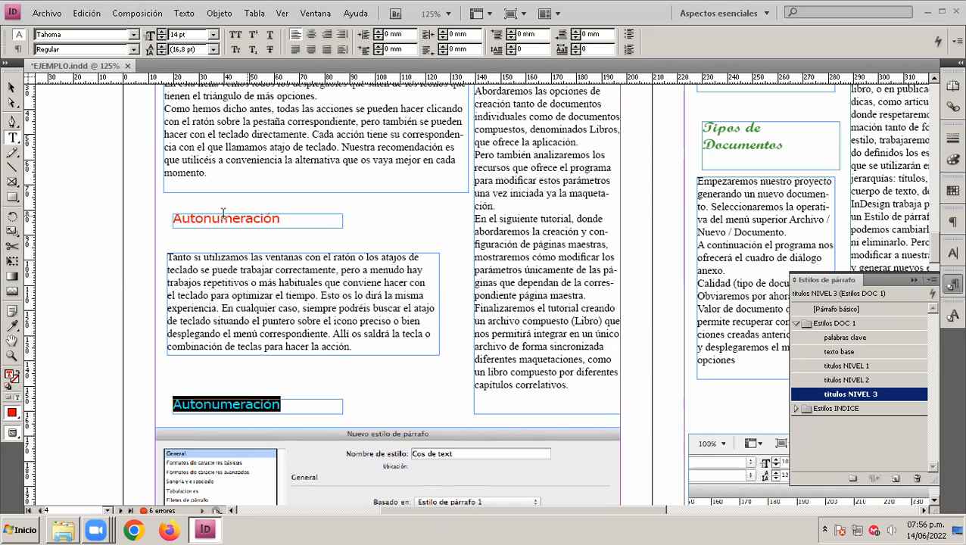
{"action": "left_click", "coordinate": [287, 407]}
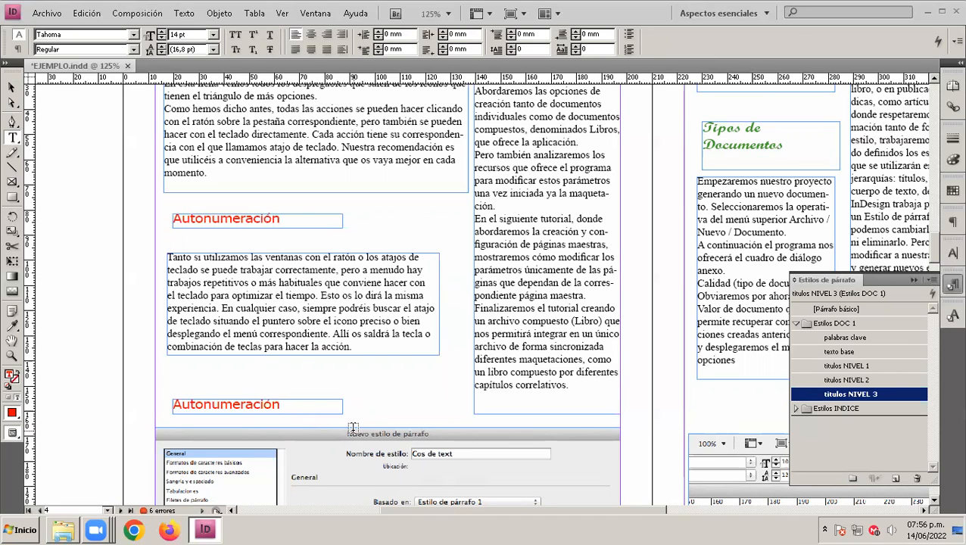
{"action": "type", "text": "aUTO"}
{"action": "key", "text": "BackSpace"}
{"action": "key", "text": "BackSpace"}
{"action": "key", "text": "BackSpace"}
{"action": "type", "text": "uto"}
{"action": "type", "text": "m"}
{"action": "type", "text": "átic"}
{"action": "left_click", "coordinate": [11, 87]}
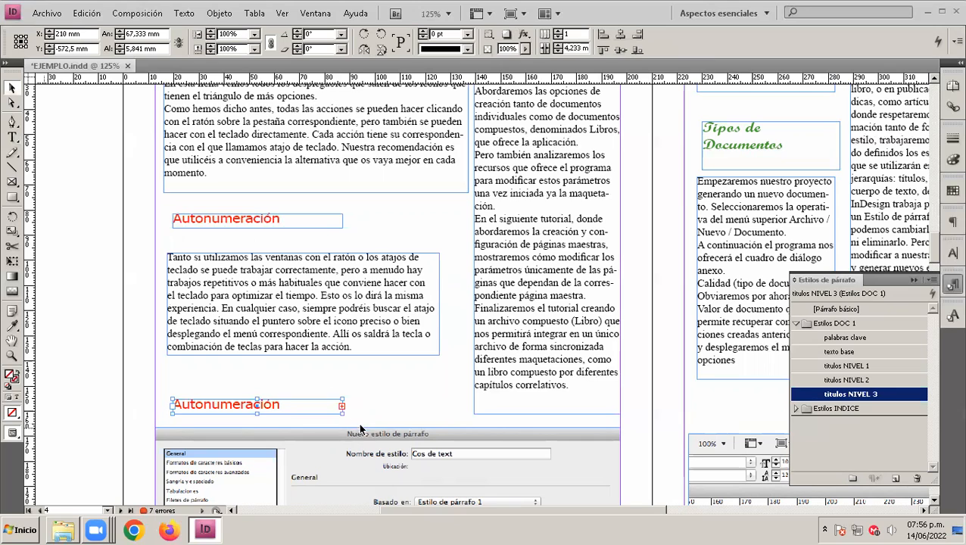
{"action": "left_click_drag", "start_coordinate": [342, 406], "coordinate": [425, 409]}
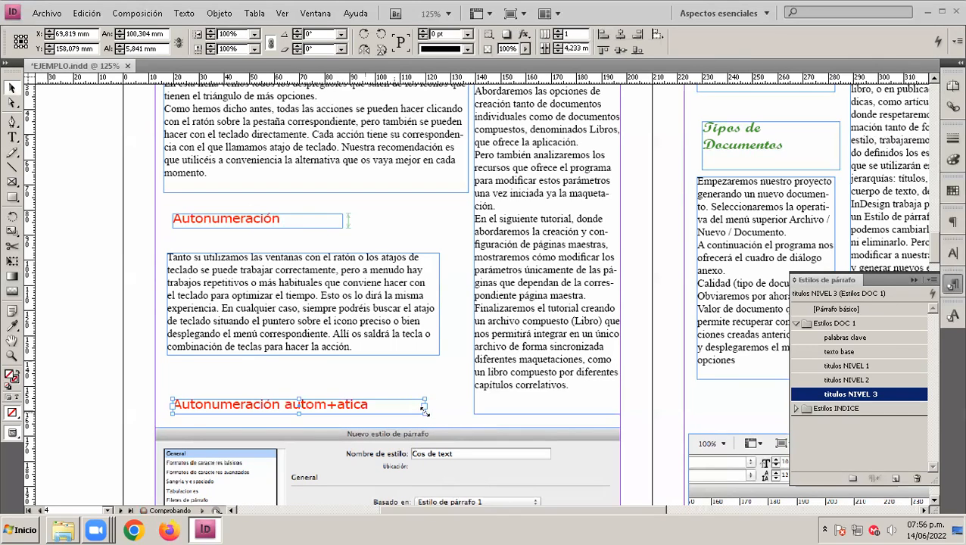
Replace the stray "+a" in the lower subheading with "á" so it reads "Autonumeración automática".
{"action": "double_click", "coordinate": [364, 407]}
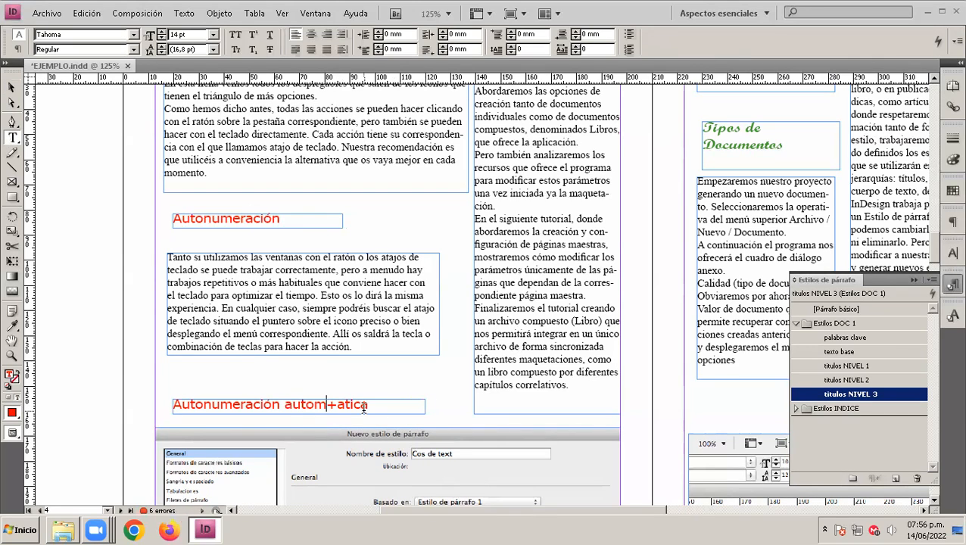
{"action": "key", "text": "Delete"}
{"action": "type", "text": "á"}
{"action": "key", "text": "Delete"}
{"action": "left_click", "coordinate": [11, 87]}
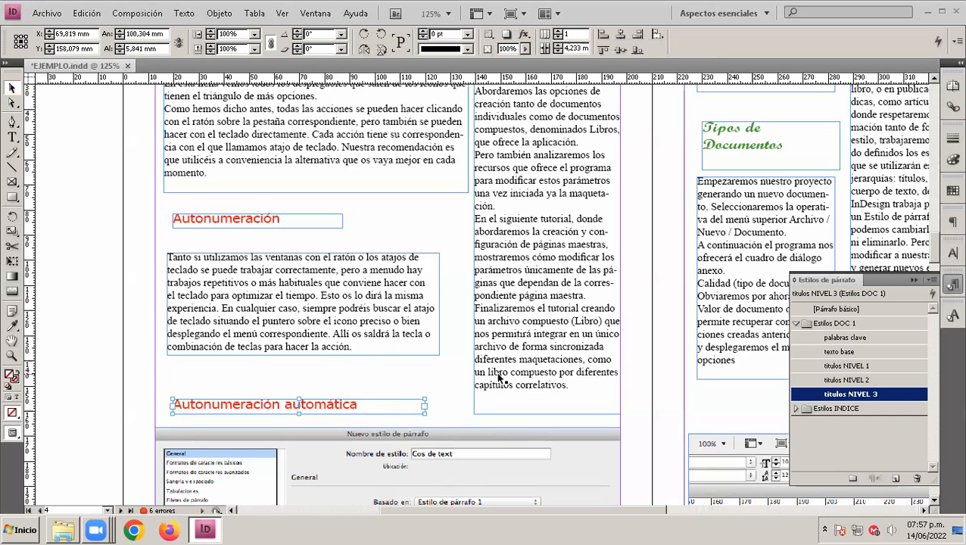
Shift the middle text column on page 5 down to leave heading space, and shorten its frame to about 110 mm.
{"action": "left_click", "coordinate": [912, 278]}
{"action": "left_click", "coordinate": [582, 406]}
{"action": "left_click_drag", "start_coordinate": [549, 309], "coordinate": [376, 317]}
{"action": "left_click_drag", "start_coordinate": [551, 109], "coordinate": [309, 244]}
{"action": "left_click_drag", "start_coordinate": [361, 296], "coordinate": [270, 136]}
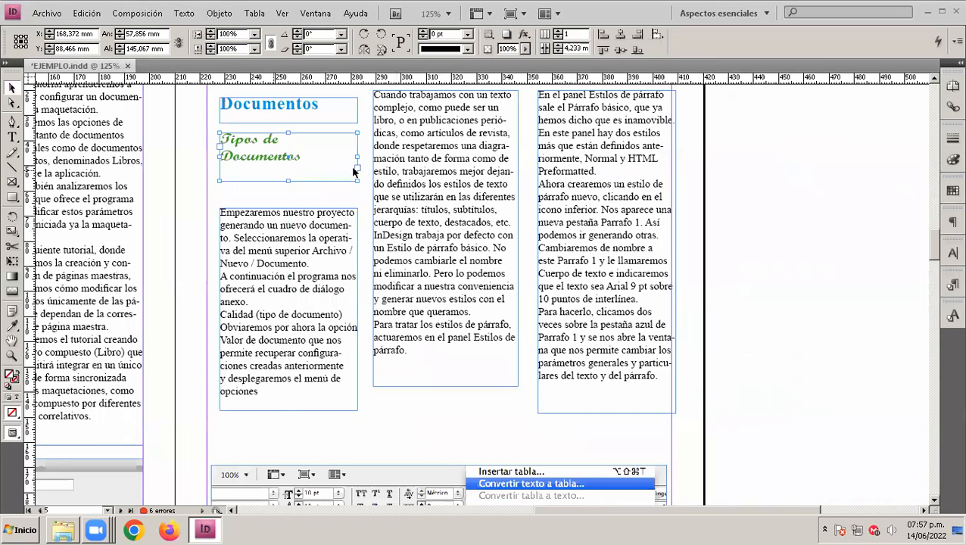
{"action": "left_click", "coordinate": [297, 226]}
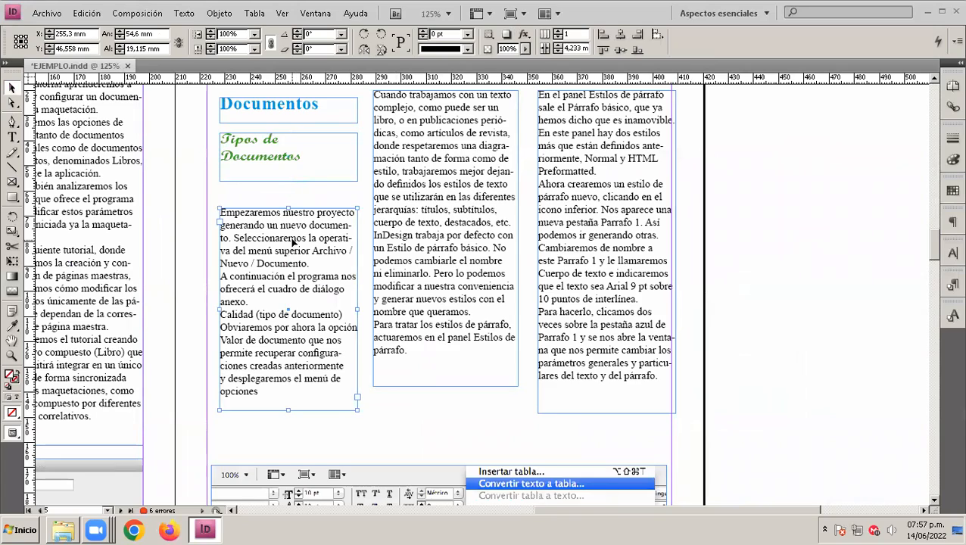
{"action": "scroll", "coordinate": [409, 274], "scroll_direction": "up", "scroll_amount": 3}
{"action": "scroll", "coordinate": [413, 277], "scroll_direction": "down", "scroll_amount": 2}
{"action": "left_click_drag", "start_coordinate": [469, 273], "coordinate": [472, 334]}
{"action": "left_click_drag", "start_coordinate": [447, 478], "coordinate": [446, 459]}
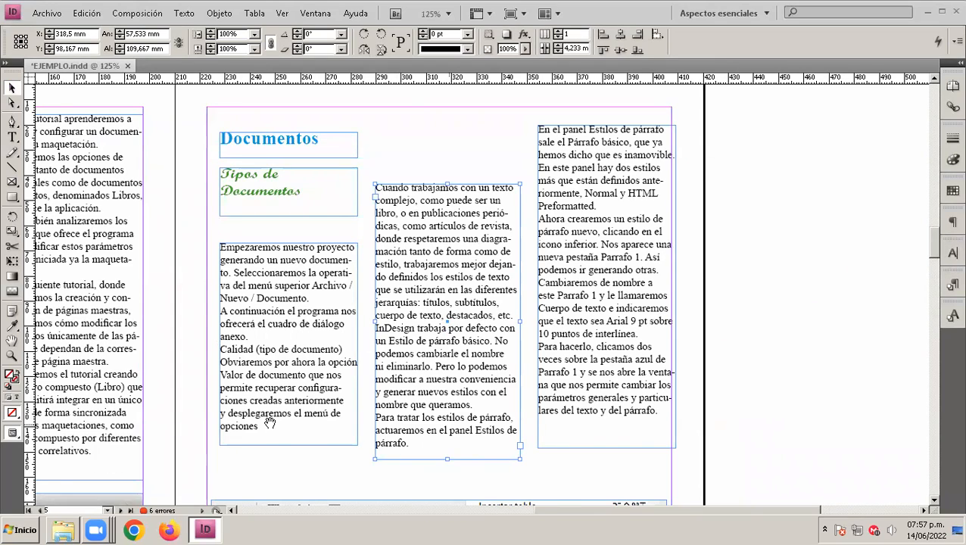
Place a copy of the "Autonumeración automática" subheading above page 5's middle column, resizing its frame to the column width with room for two lines.
{"action": "left_click_drag", "start_coordinate": [277, 422], "coordinate": [494, 384]}
{"action": "left_click_drag", "start_coordinate": [81, 432], "coordinate": [92, 431]}
{"action": "left_click", "coordinate": [110, 439]}
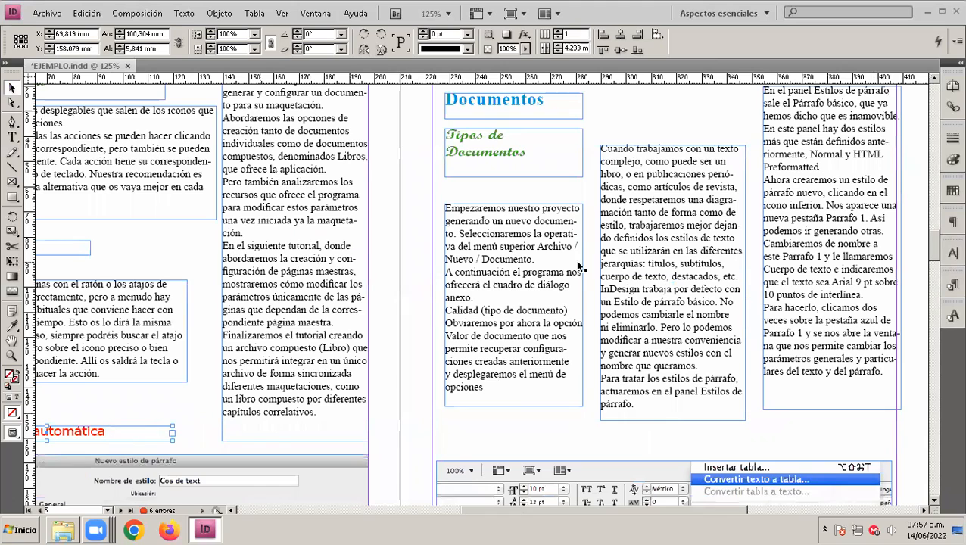
{"action": "scroll", "coordinate": [600, 124], "scroll_direction": "up", "scroll_amount": 1}
{"action": "left_click", "coordinate": [603, 129]}
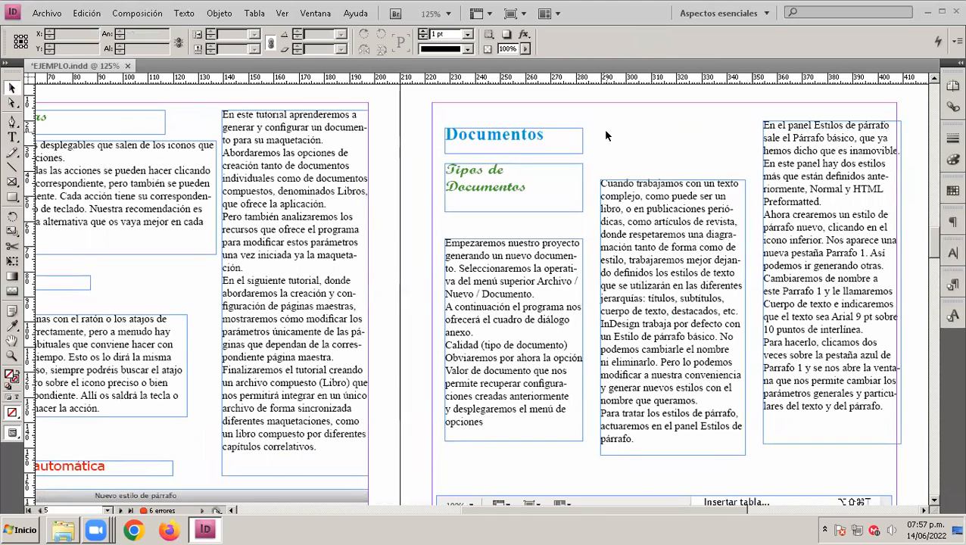
{"action": "key", "text": "ctrl+v"}
{"action": "left_click_drag", "start_coordinate": [416, 295], "coordinate": [648, 127]}
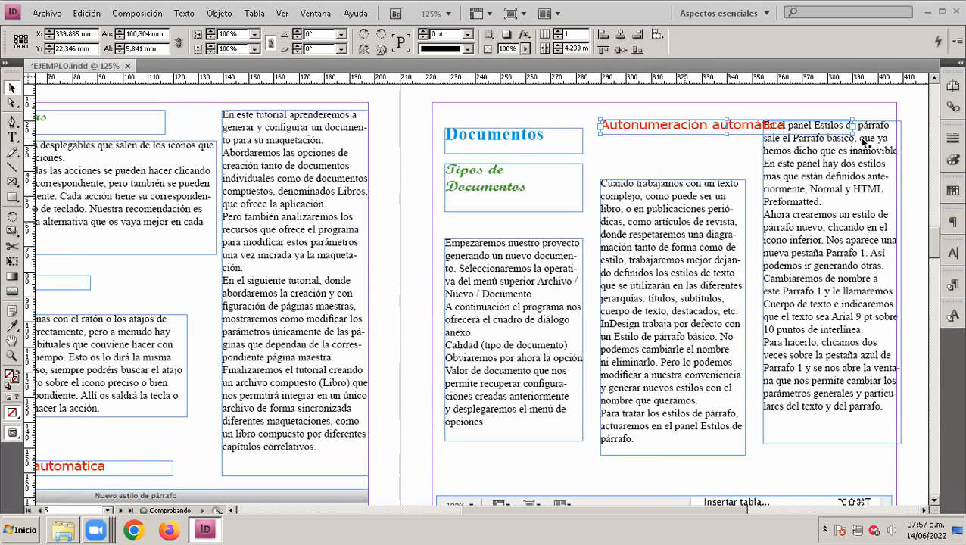
{"action": "left_click_drag", "start_coordinate": [850, 130], "coordinate": [745, 162]}
Replace the copied subheading's text above the middle column with "Documentos PDF".
{"action": "double_click", "coordinate": [655, 145]}
{"action": "left_click_drag", "start_coordinate": [672, 142], "coordinate": [578, 125]}
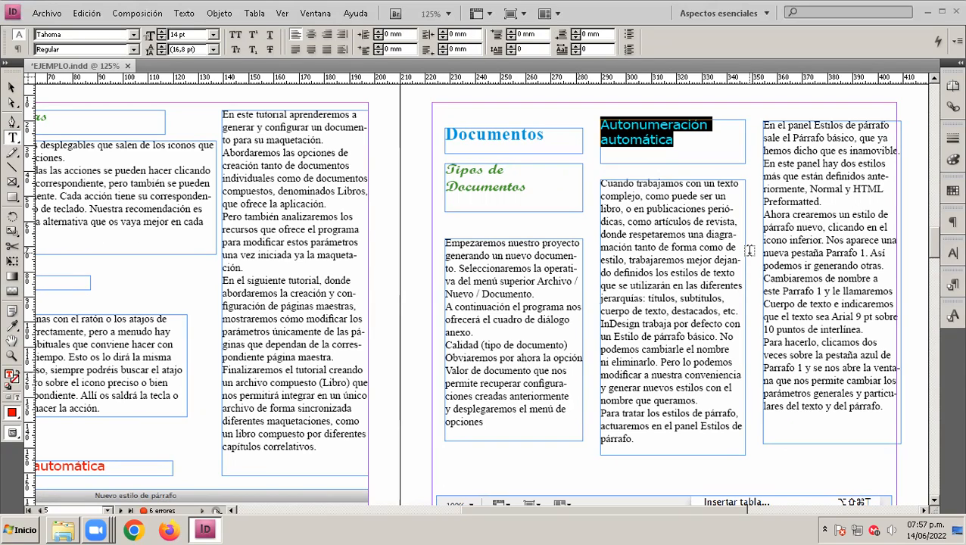
{"action": "type", "text": "Do"}
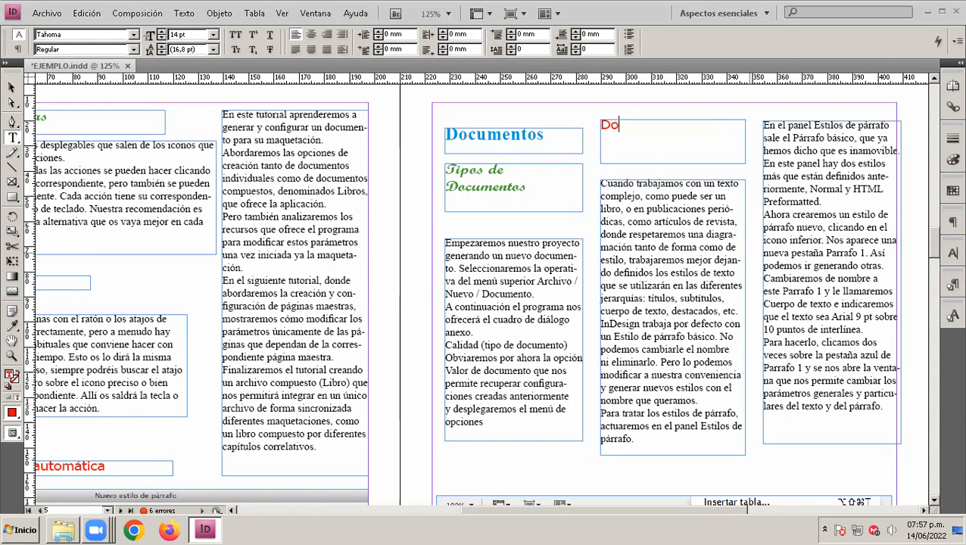
{"action": "type", "text": "cumentos "}
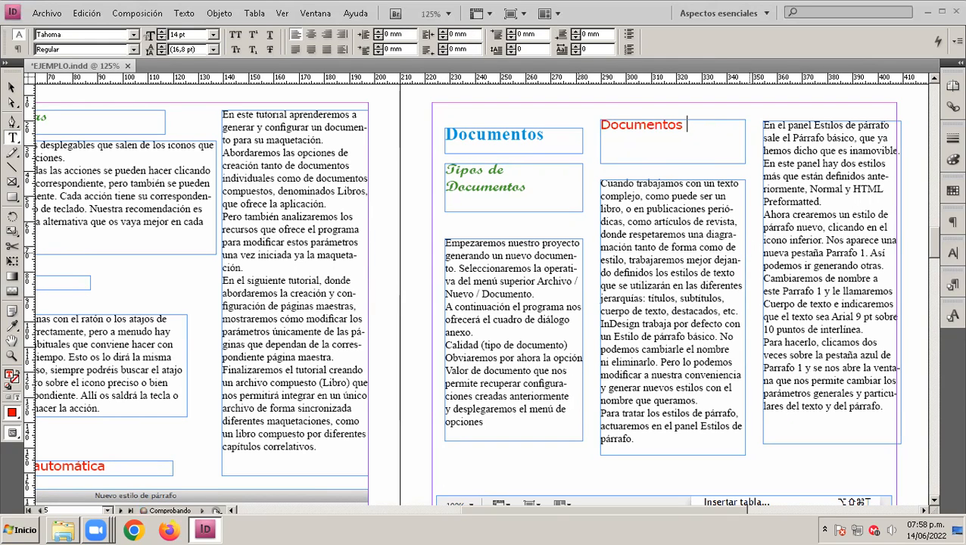
{"action": "type", "text": "PDF"}
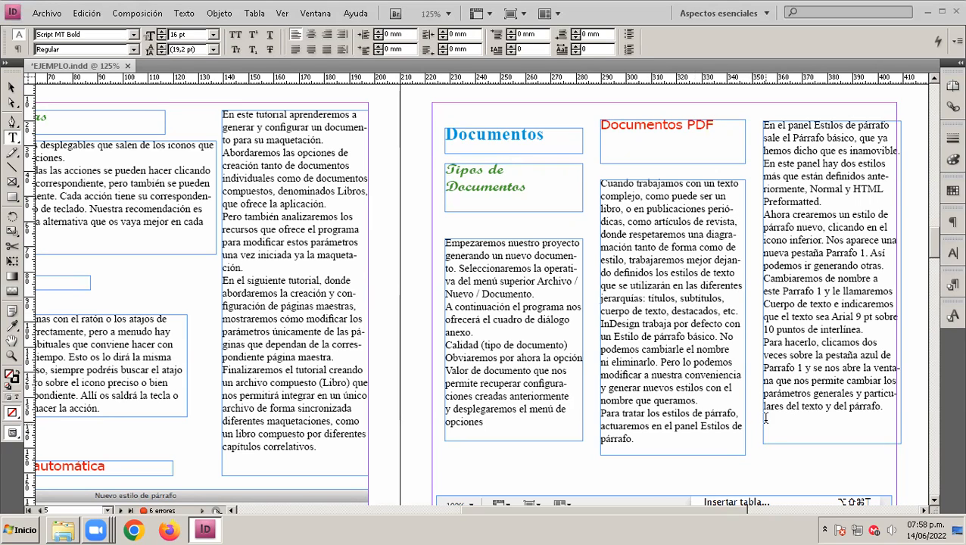
Apply the texto base paragraph style to the "Manteniendo pulsado" text on page 7 and extend its frame downward to fit the text.
{"action": "scroll", "coordinate": [760, 405], "scroll_direction": "down", "scroll_amount": 5}
{"action": "scroll", "coordinate": [760, 405], "scroll_direction": "down", "scroll_amount": 15}
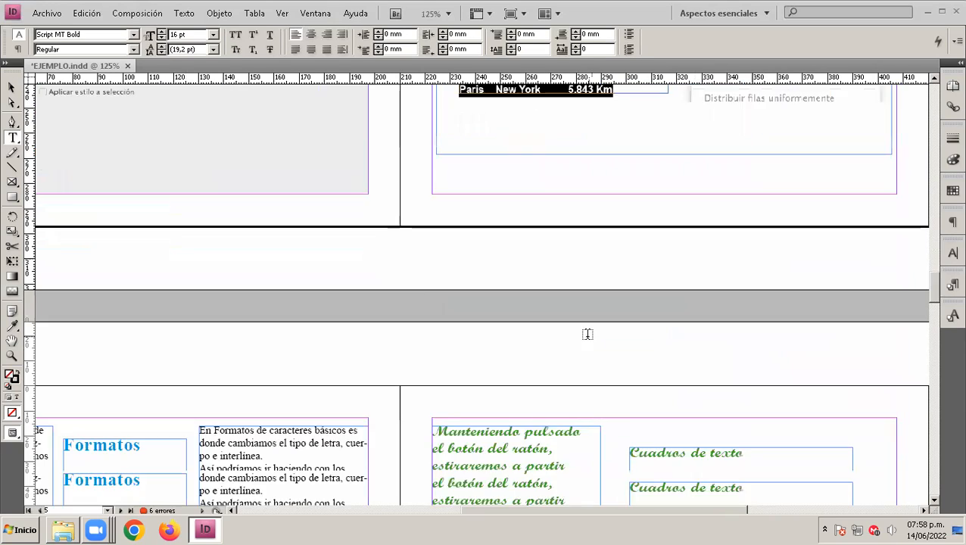
{"action": "scroll", "coordinate": [593, 343], "scroll_direction": "down", "scroll_amount": 1}
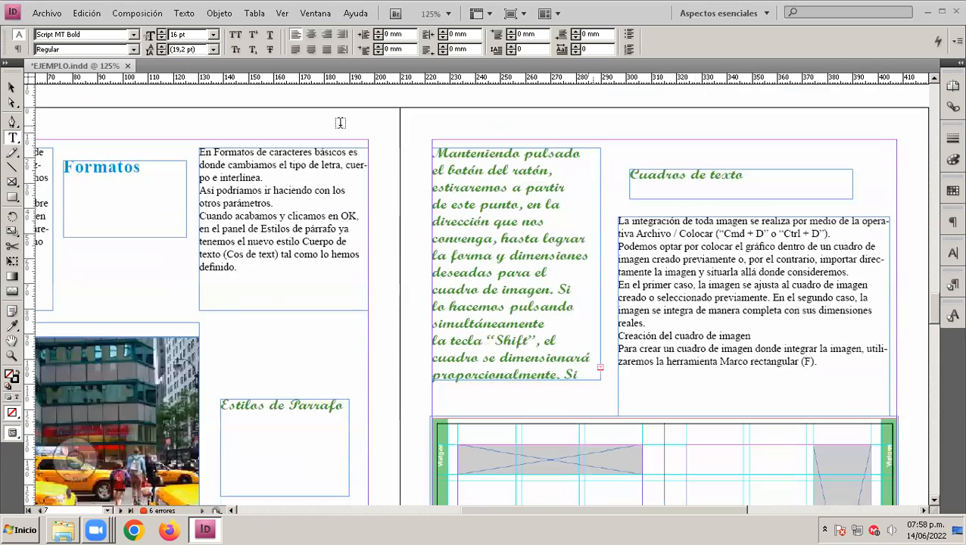
{"action": "left_click", "coordinate": [12, 88]}
{"action": "left_click", "coordinate": [492, 252]}
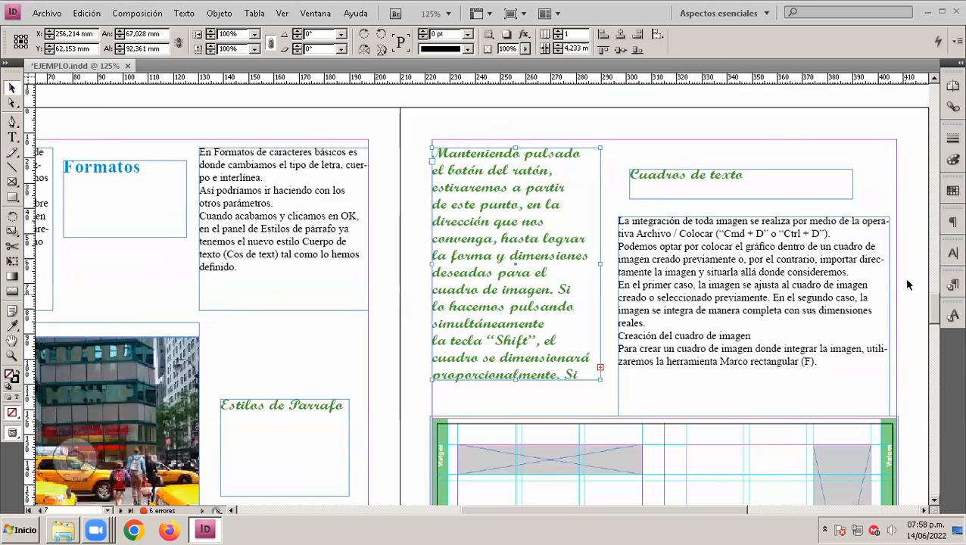
{"action": "left_click", "coordinate": [950, 283]}
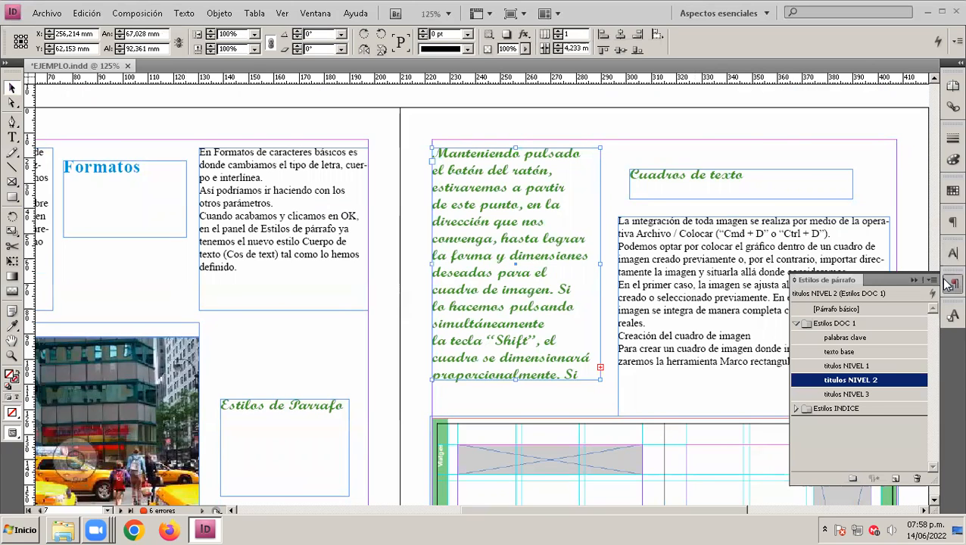
{"action": "left_click", "coordinate": [852, 352]}
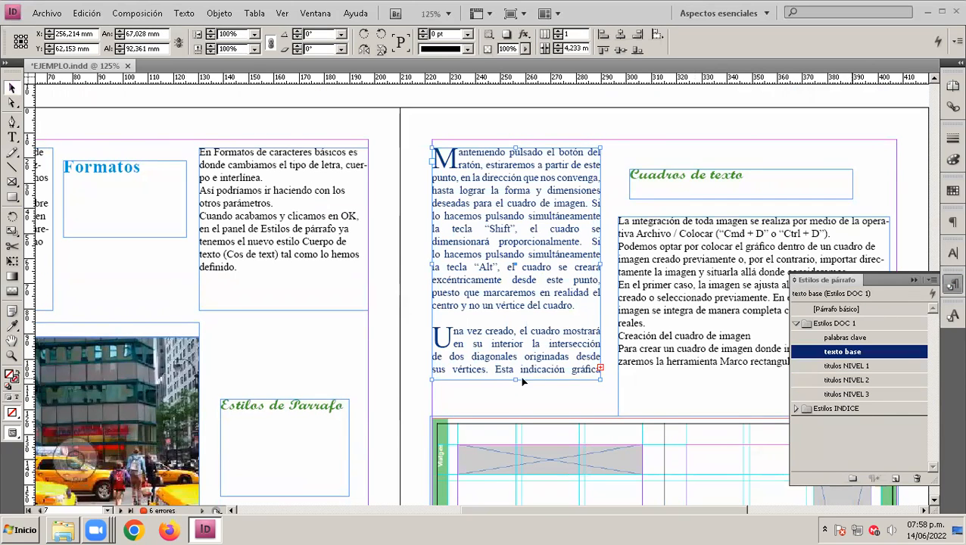
{"action": "left_click_drag", "start_coordinate": [516, 382], "coordinate": [517, 395]}
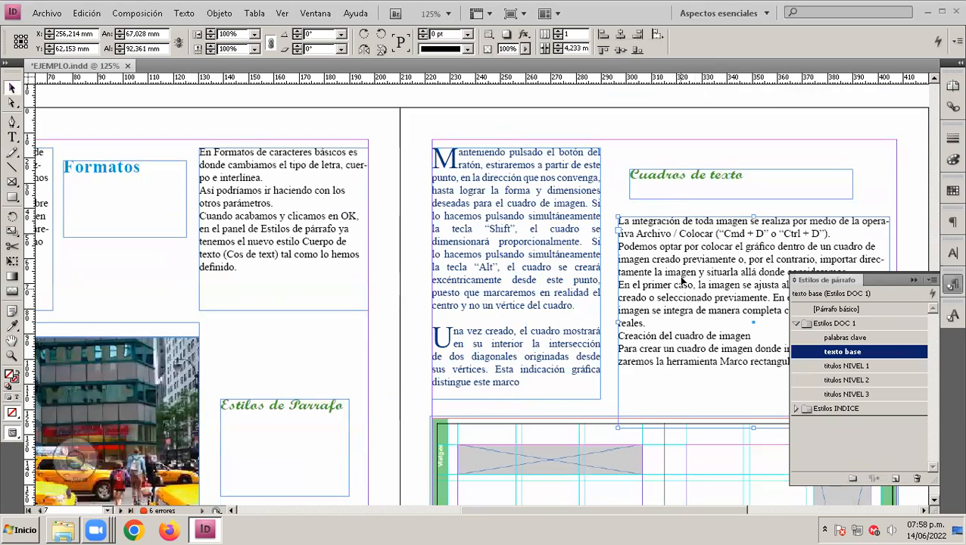
Place a copy of the "Autonumeración automática" subheading above the "Ambas opciones" paragraph on page 8, with its frame about 79 × 14 mm.
{"action": "left_click", "coordinate": [669, 191]}
{"action": "left_click", "coordinate": [301, 362]}
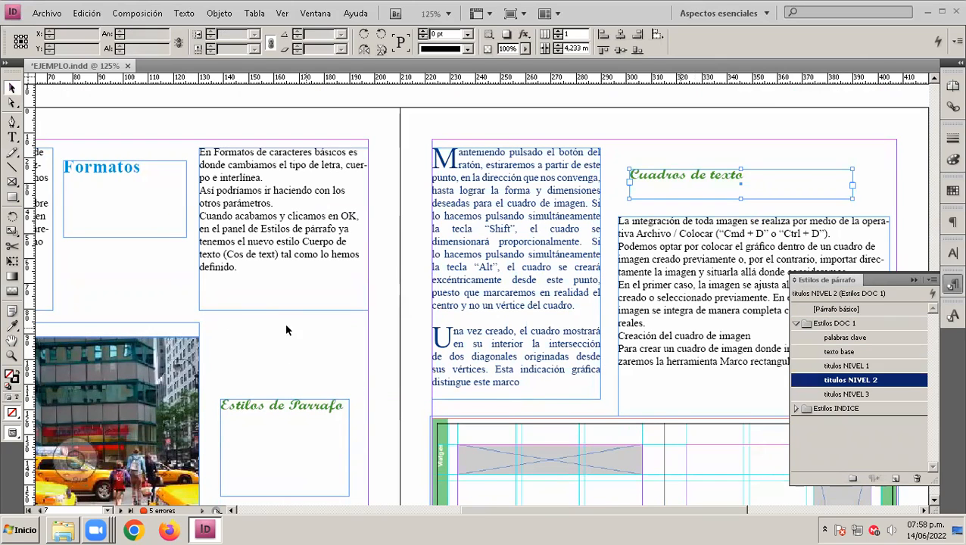
{"action": "left_click_drag", "start_coordinate": [345, 313], "coordinate": [657, 287]}
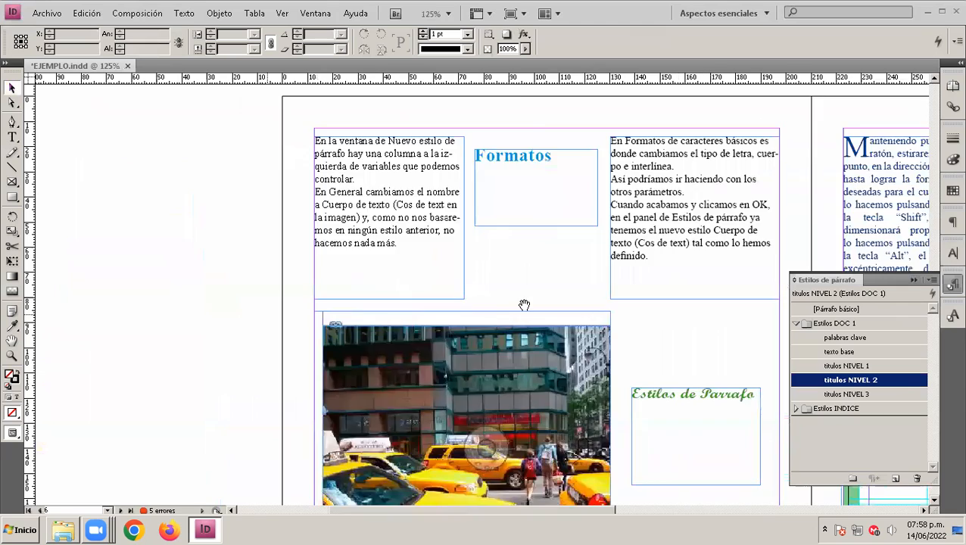
{"action": "left_click_drag", "start_coordinate": [524, 304], "coordinate": [475, 154]}
{"action": "left_click_drag", "start_coordinate": [476, 306], "coordinate": [514, 94]}
{"action": "left_click_drag", "start_coordinate": [346, 236], "coordinate": [561, 301]}
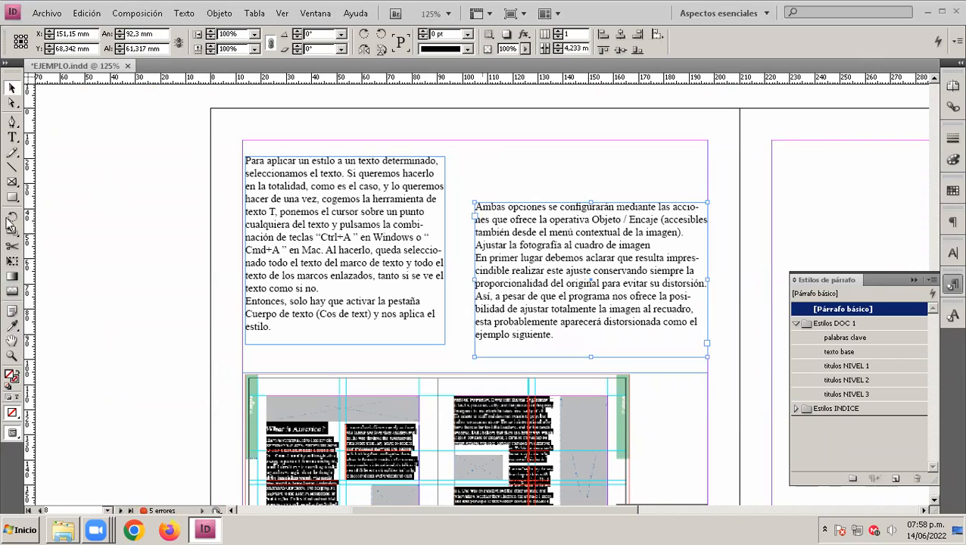
{"action": "left_click", "coordinate": [477, 174]}
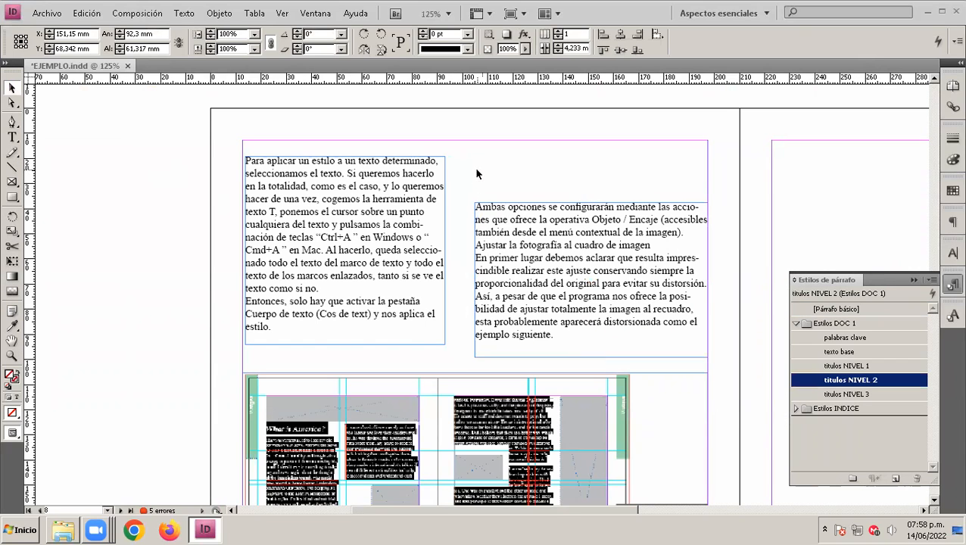
{"action": "key", "text": "ctrl+v"}
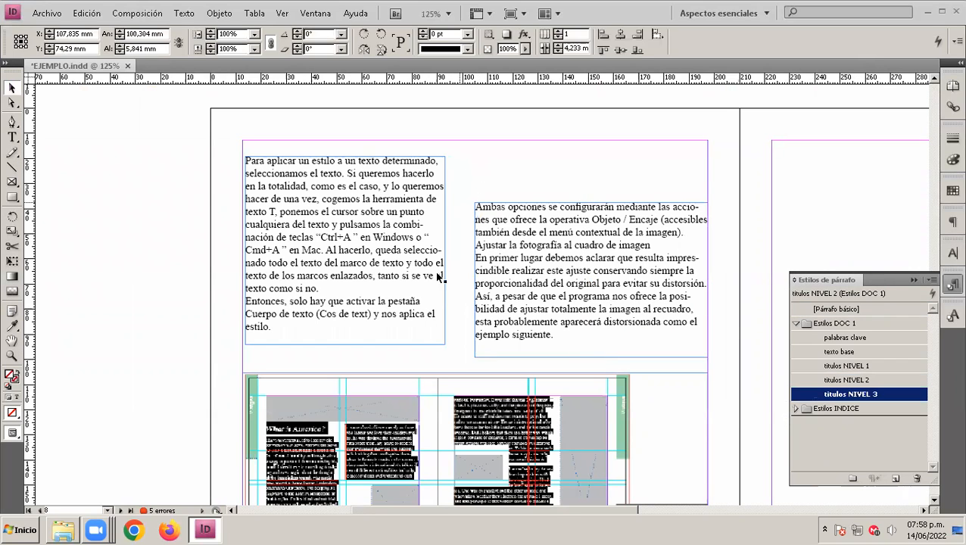
{"action": "left_click_drag", "start_coordinate": [445, 293], "coordinate": [561, 162]}
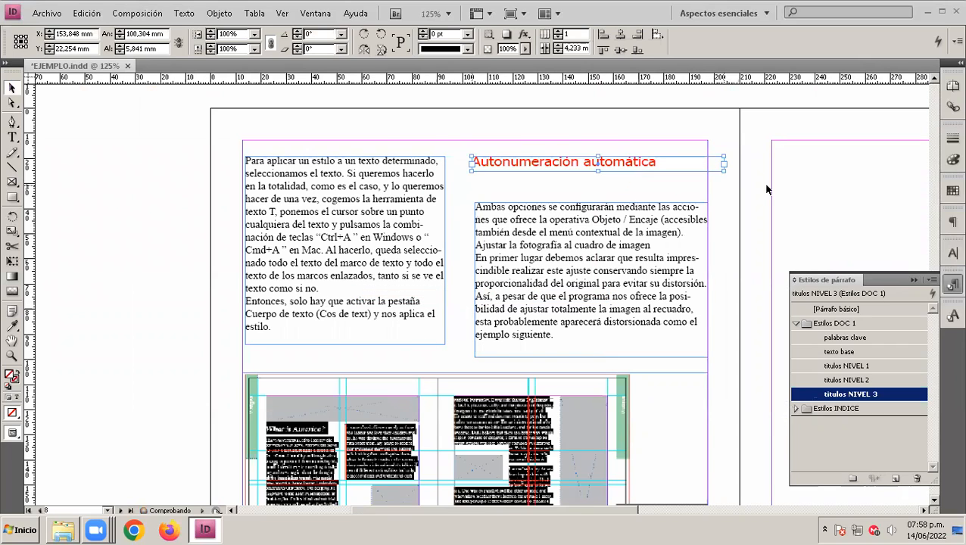
{"action": "left_click_drag", "start_coordinate": [723, 171], "coordinate": [671, 191]}
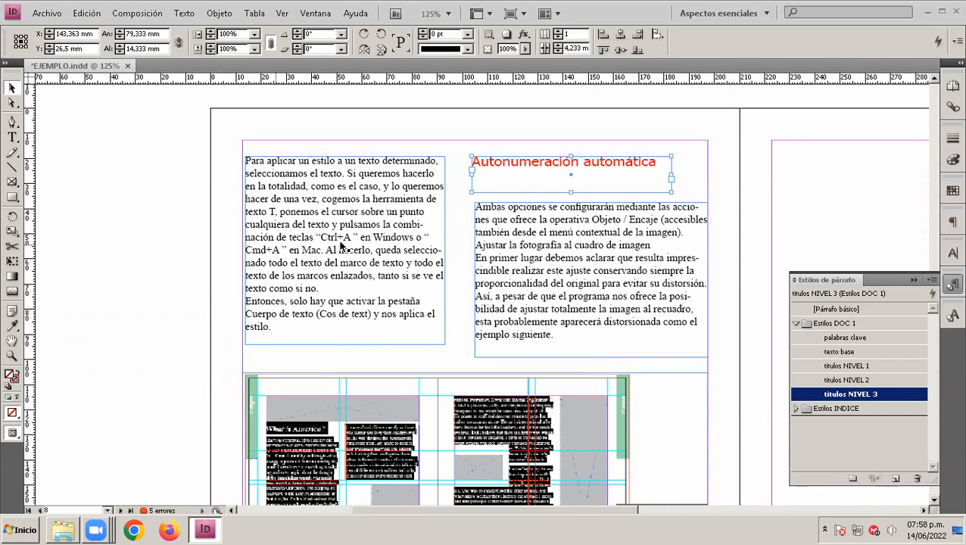
Replace the page 8 subheading text with "Alineación" and select its frame.
{"action": "scroll", "coordinate": [401, 242], "scroll_direction": "up", "scroll_amount": 3}
{"action": "scroll", "coordinate": [423, 244], "scroll_direction": "up", "scroll_amount": 8}
{"action": "scroll", "coordinate": [445, 245], "scroll_direction": "down", "scroll_amount": 6}
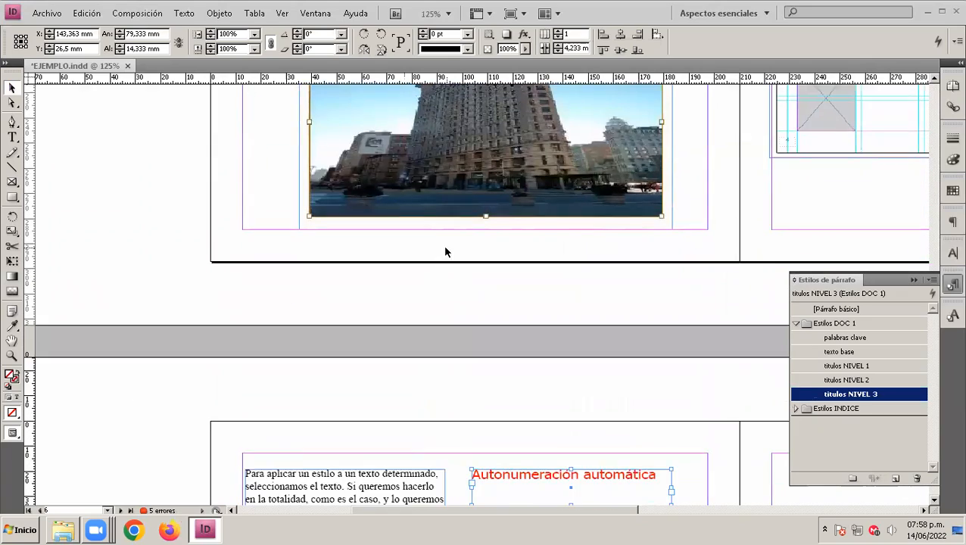
{"action": "scroll", "coordinate": [445, 252], "scroll_direction": "down", "scroll_amount": 10}
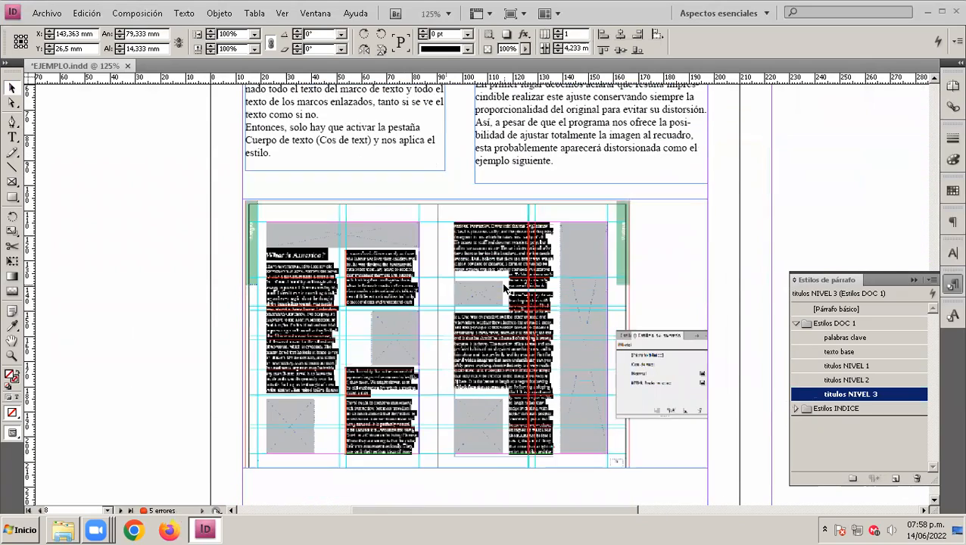
{"action": "scroll", "coordinate": [530, 265], "scroll_direction": "up", "scroll_amount": 7}
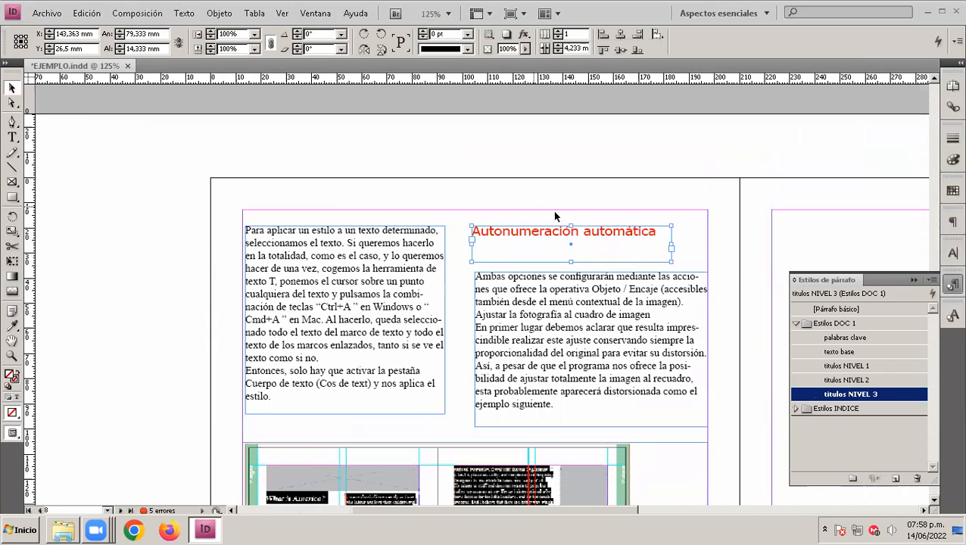
{"action": "double_click", "coordinate": [561, 238]}
{"action": "left_click", "coordinate": [472, 231]}
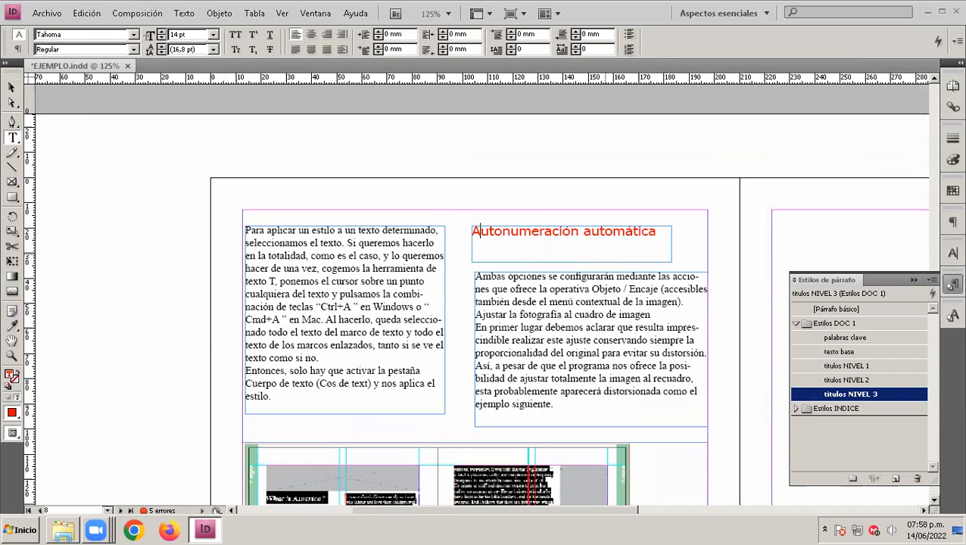
{"action": "key", "text": "shift+End"}
{"action": "type", "text": "l"}
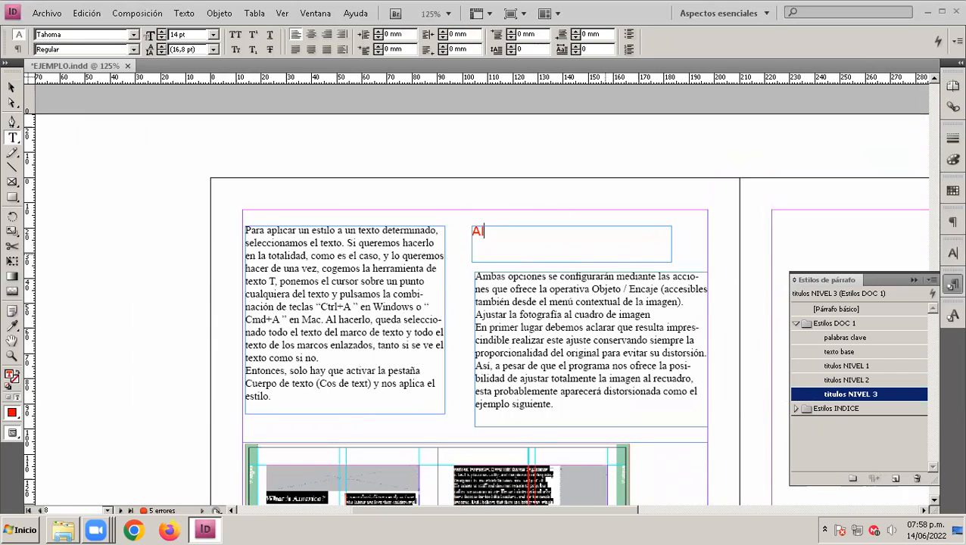
{"action": "type", "text": "ineacion"}
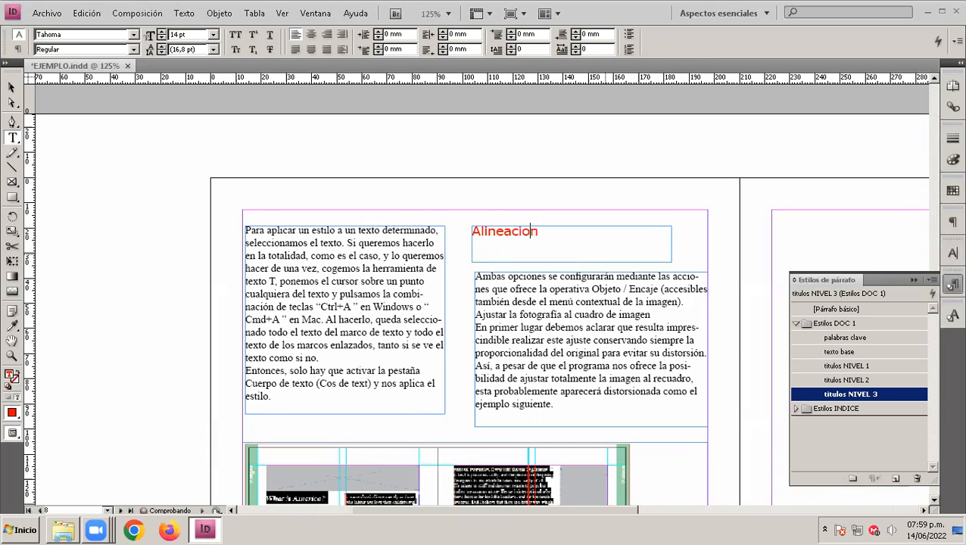
{"action": "key", "text": "Left"}
{"action": "type", "text": "ó"}
{"action": "left_click", "coordinate": [11, 88]}
{"action": "left_click", "coordinate": [517, 255]}
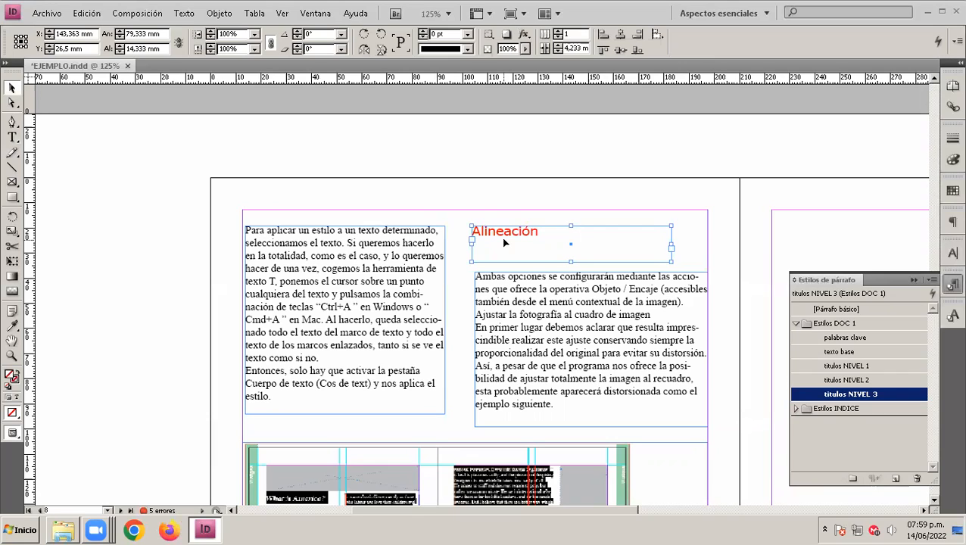
Edit the titulos NIVEL 1 paragraph style and set its list type to Números under bullets and numbering.
{"action": "left_click", "coordinate": [829, 438]}
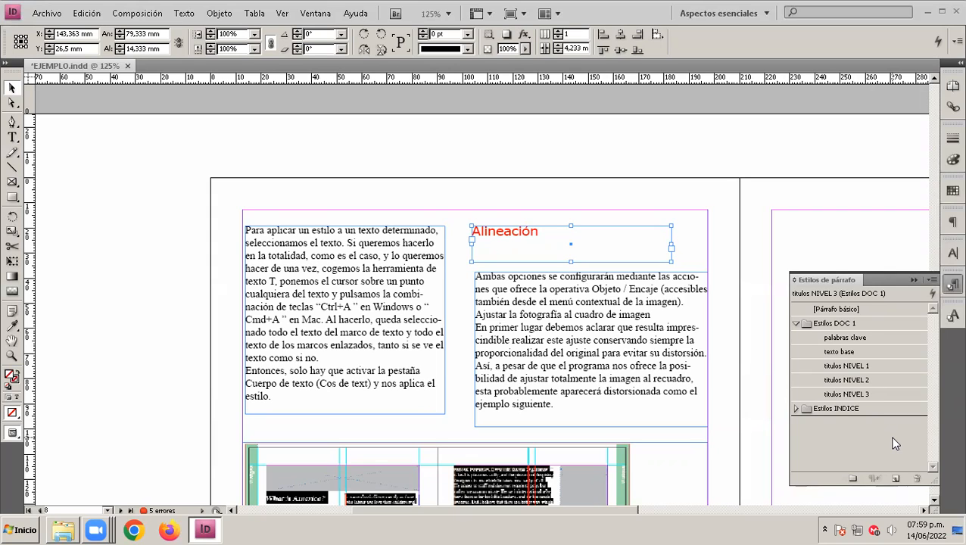
{"action": "double_click", "coordinate": [851, 366]}
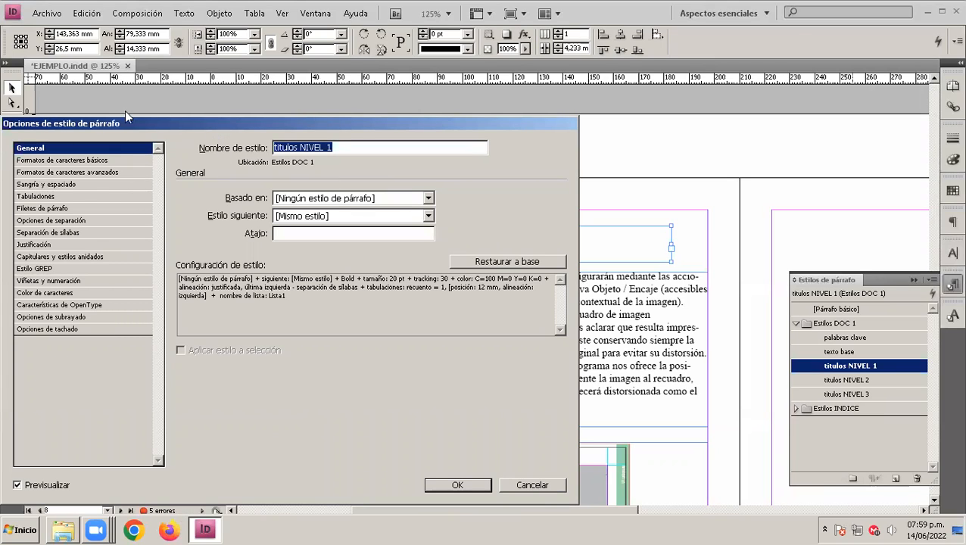
{"action": "left_click", "coordinate": [65, 281]}
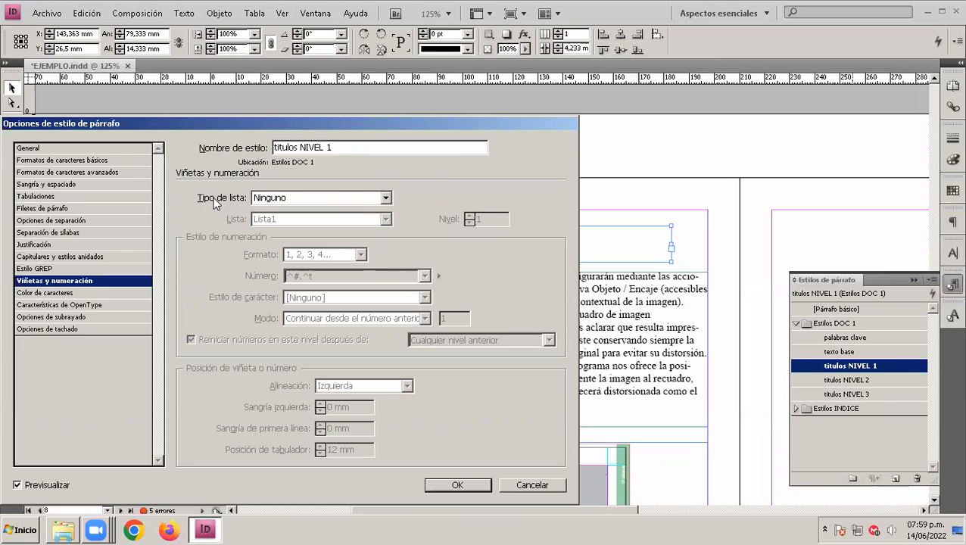
{"action": "left_click", "coordinate": [382, 198]}
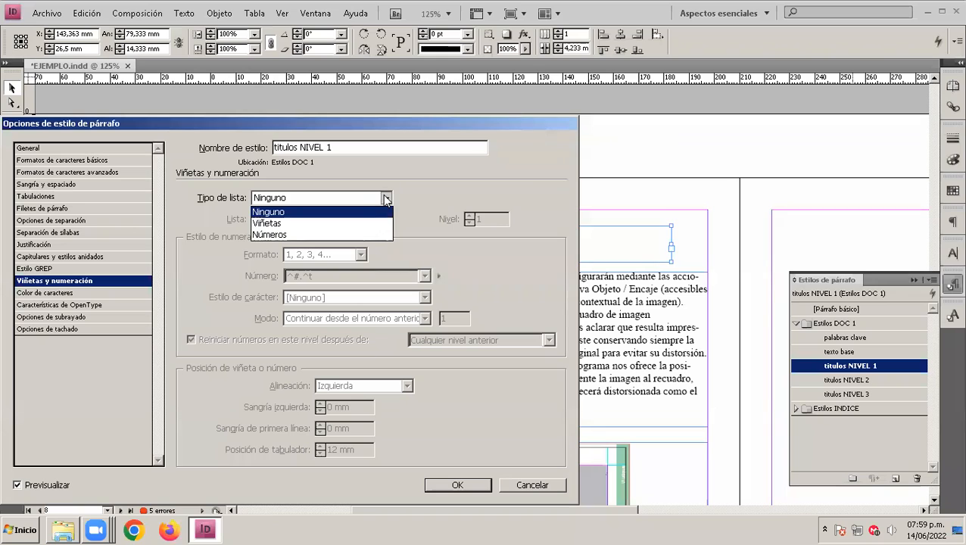
{"action": "left_click", "coordinate": [285, 236]}
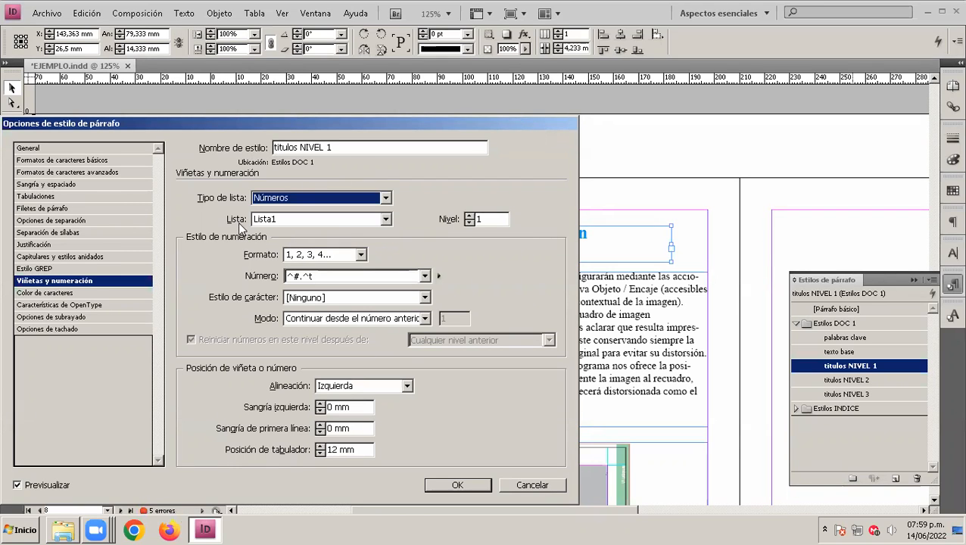
Assign the titulos NIVEL 1 numbering to Lista1 at level 1.
{"action": "left_click", "coordinate": [385, 219]}
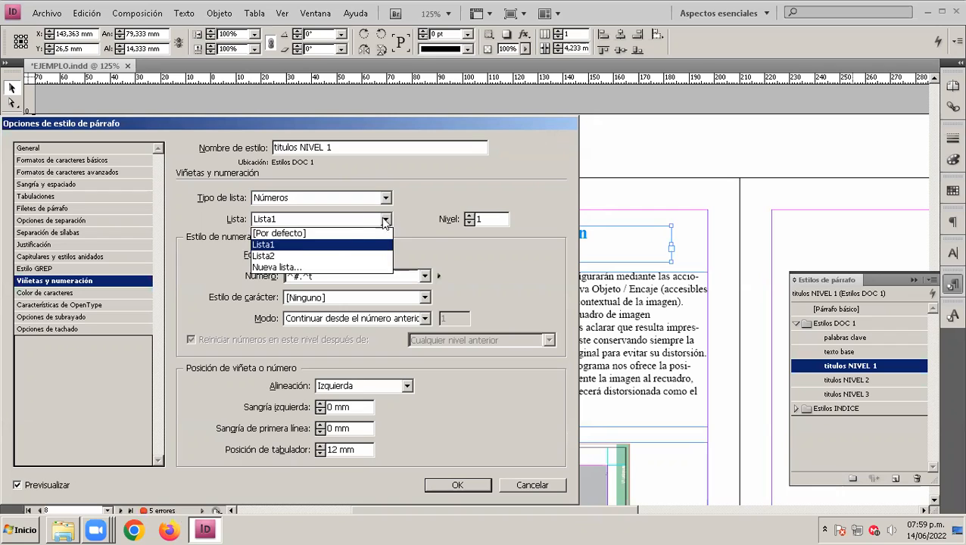
{"action": "left_click", "coordinate": [308, 233]}
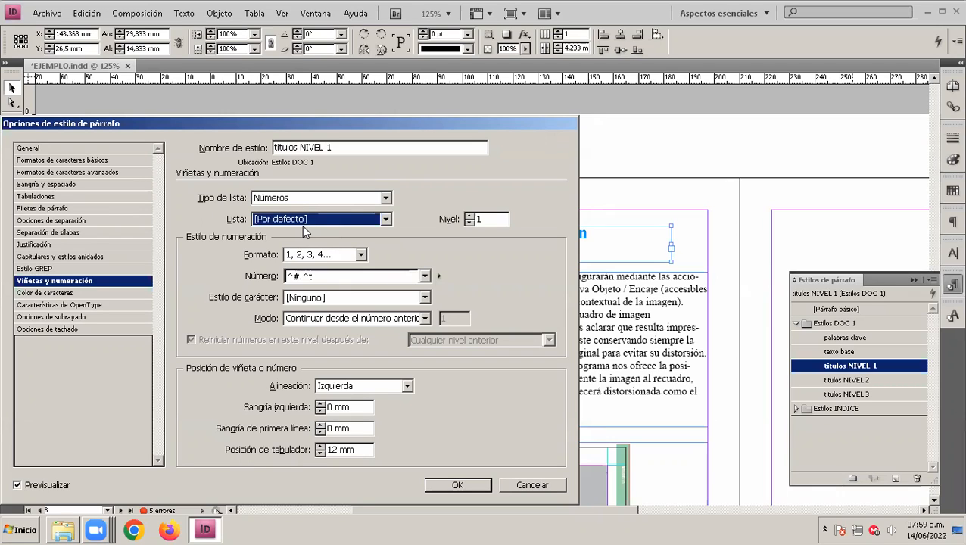
{"action": "left_click", "coordinate": [385, 219]}
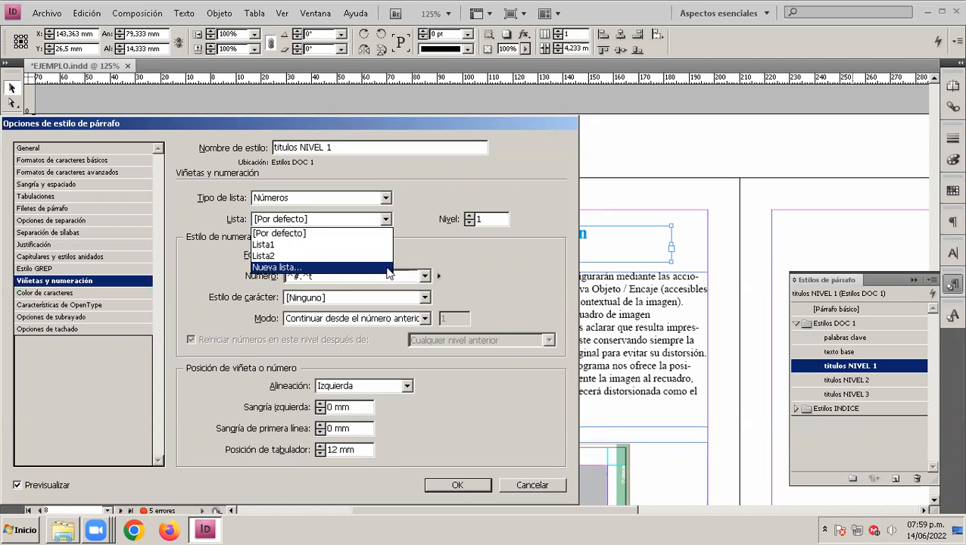
{"action": "left_click", "coordinate": [311, 252]}
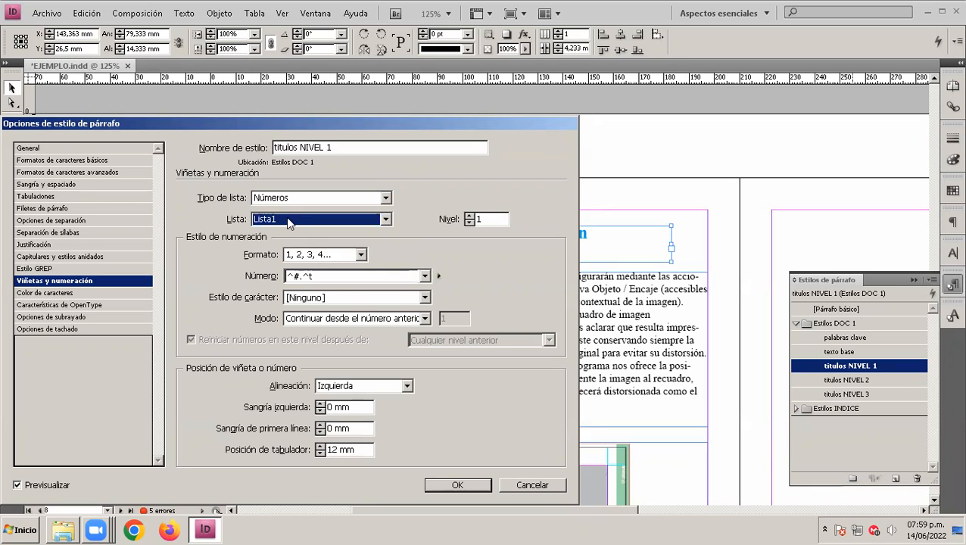
{"action": "left_click", "coordinate": [467, 216]}
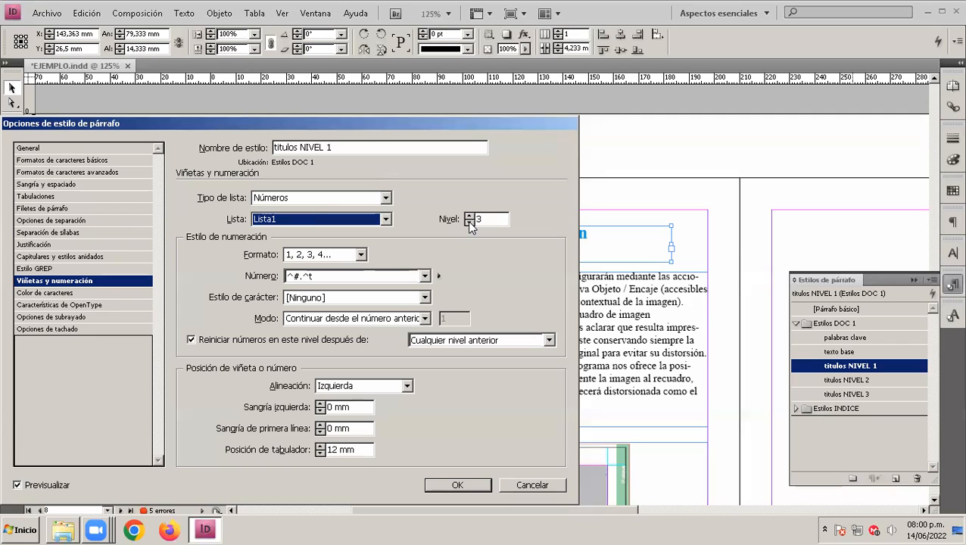
{"action": "left_click", "coordinate": [470, 223]}
{"action": "left_click", "coordinate": [469, 222]}
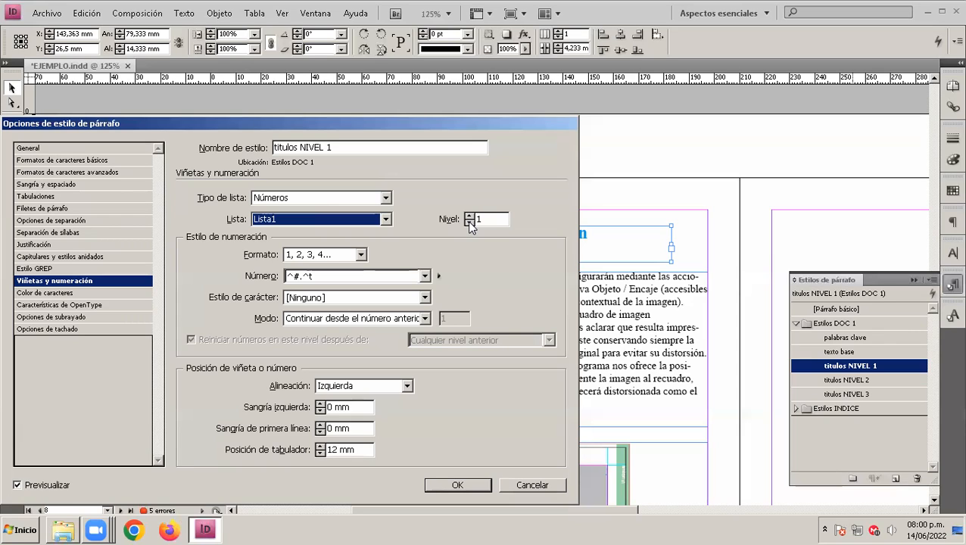
Set the numbering format of titulos NIVEL 1 to I, II, III, IV....
{"action": "left_click", "coordinate": [362, 256]}
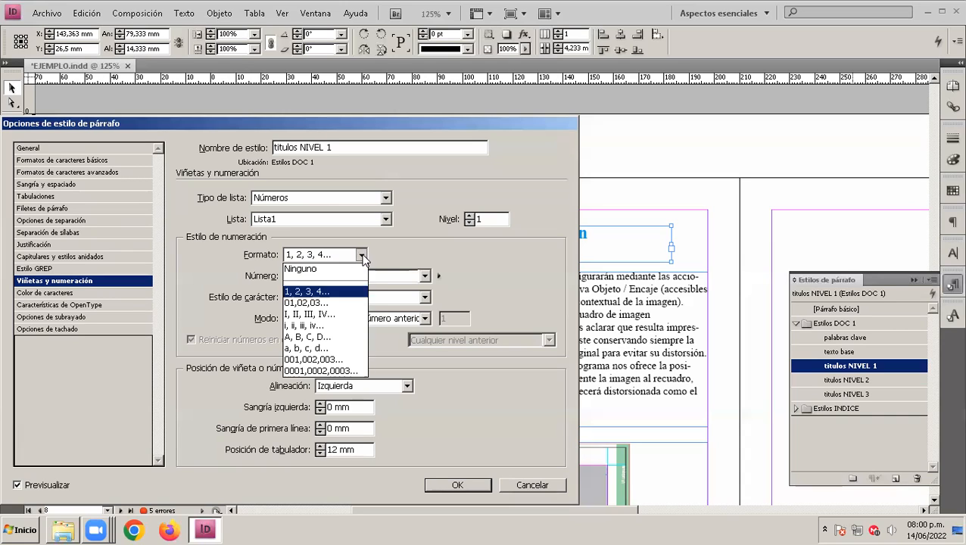
{"action": "left_click", "coordinate": [328, 271]}
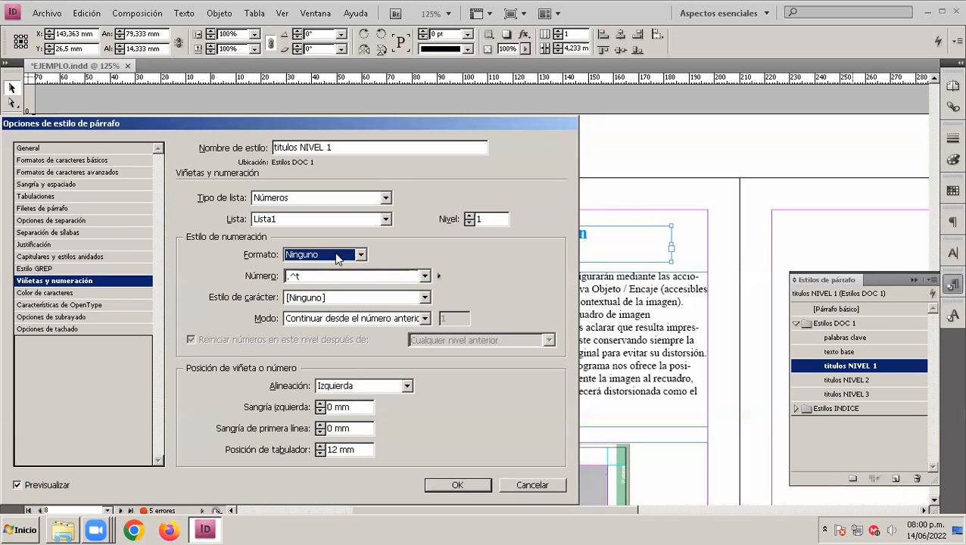
{"action": "left_click", "coordinate": [362, 255]}
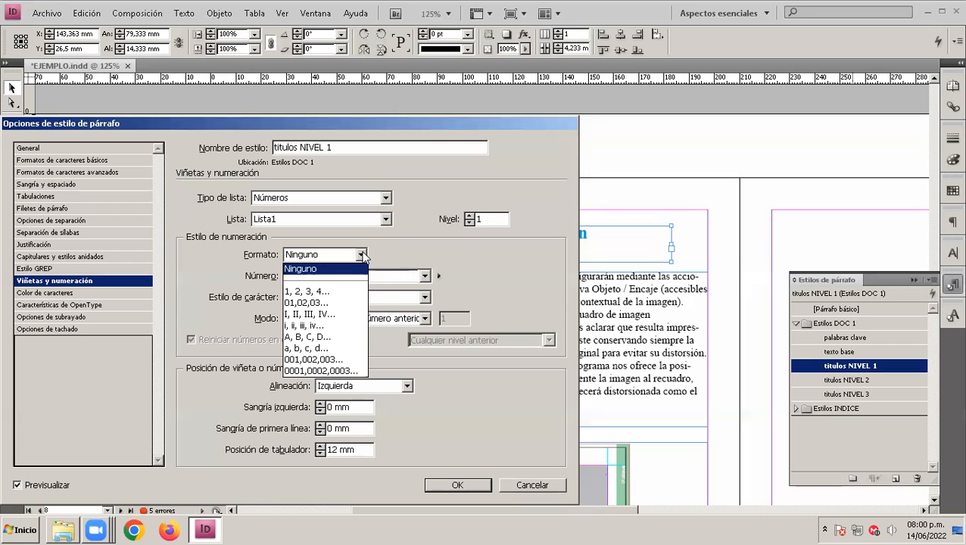
{"action": "left_click", "coordinate": [329, 292]}
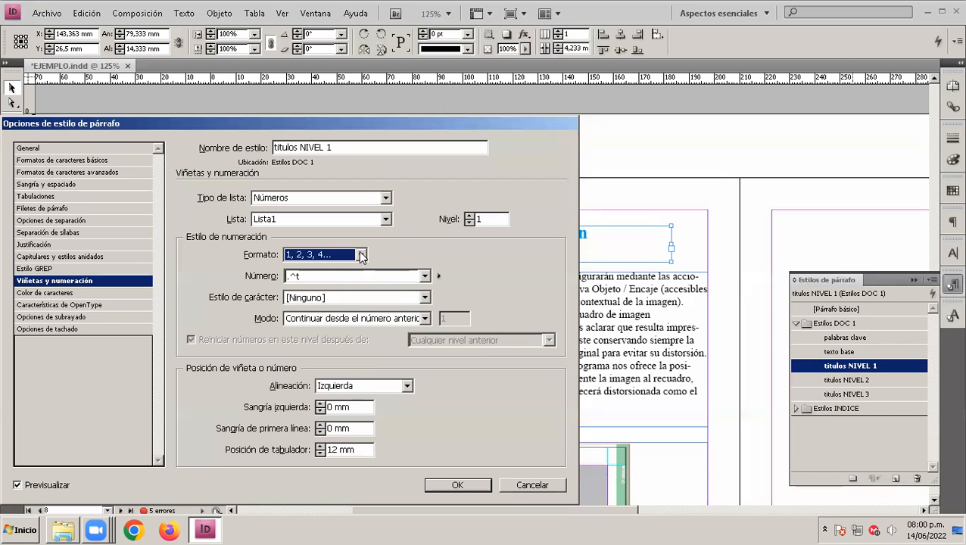
{"action": "left_click", "coordinate": [361, 256]}
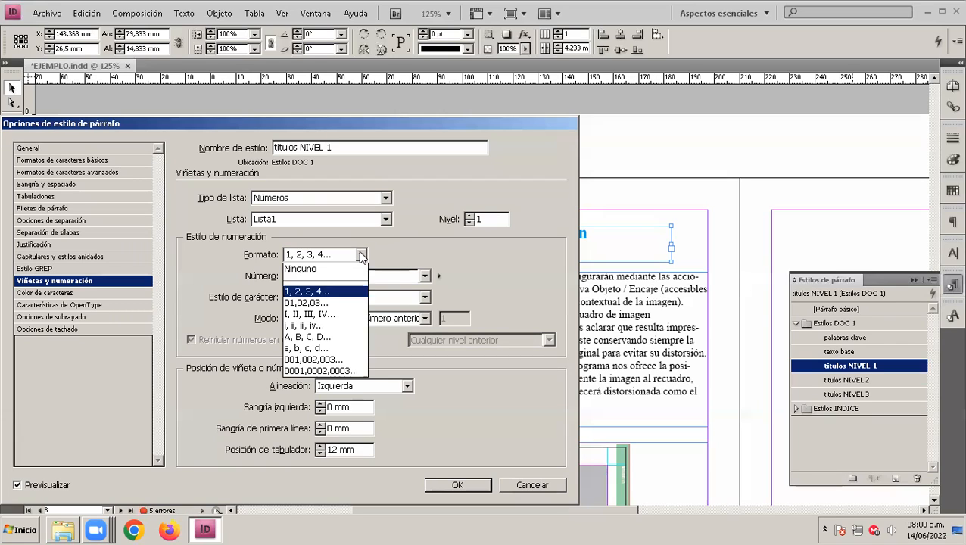
{"action": "left_click", "coordinate": [328, 315]}
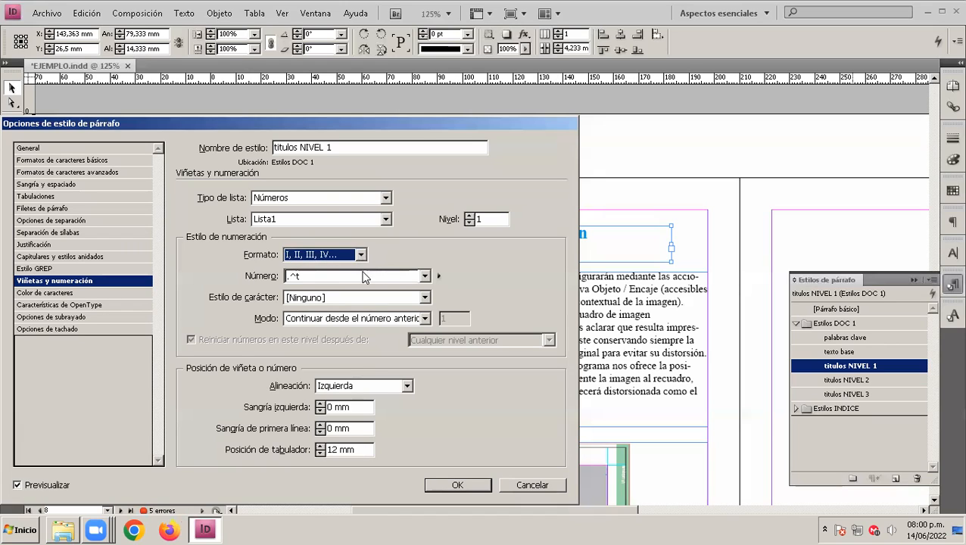
Set the number expression of titulos NIVEL 1 to ^#.^t.
{"action": "left_click", "coordinate": [321, 275]}
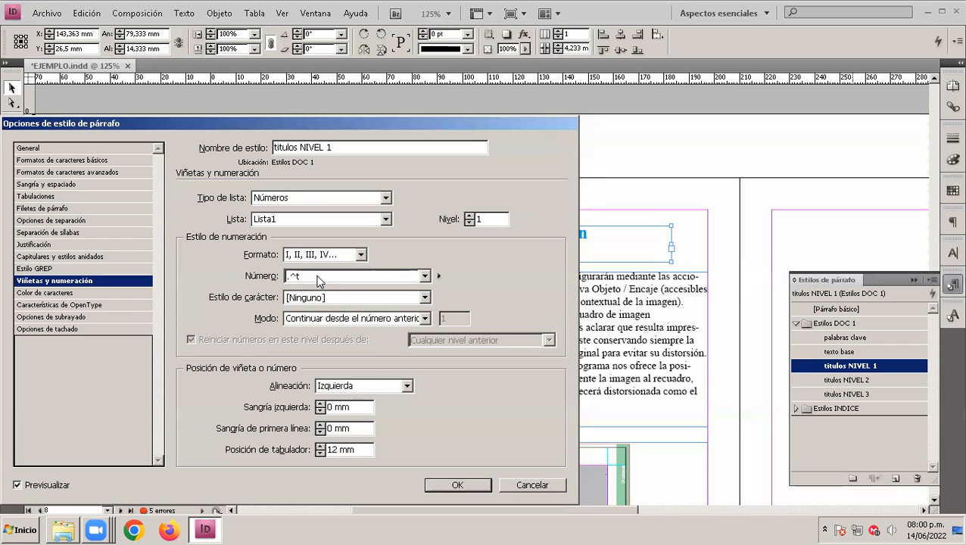
{"action": "left_click", "coordinate": [424, 276]}
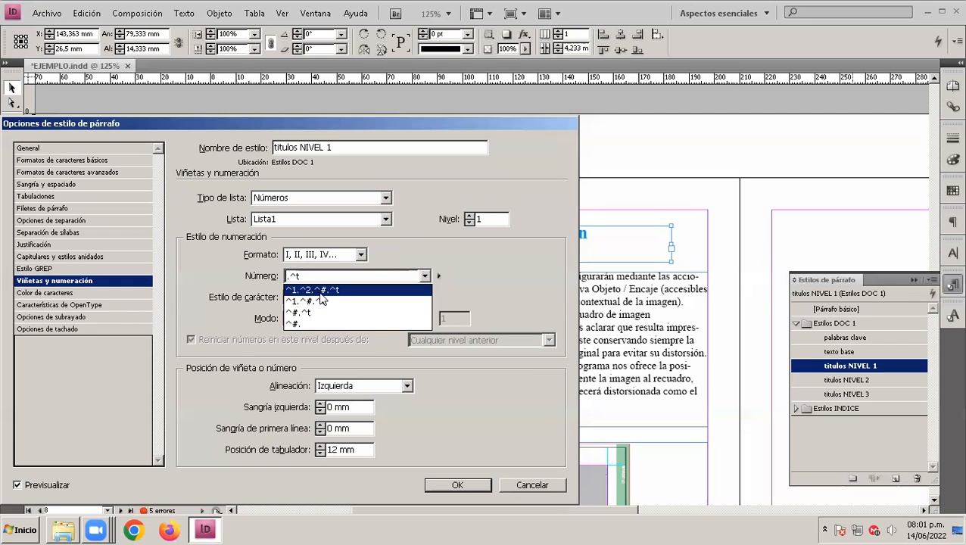
{"action": "left_click", "coordinate": [424, 243]}
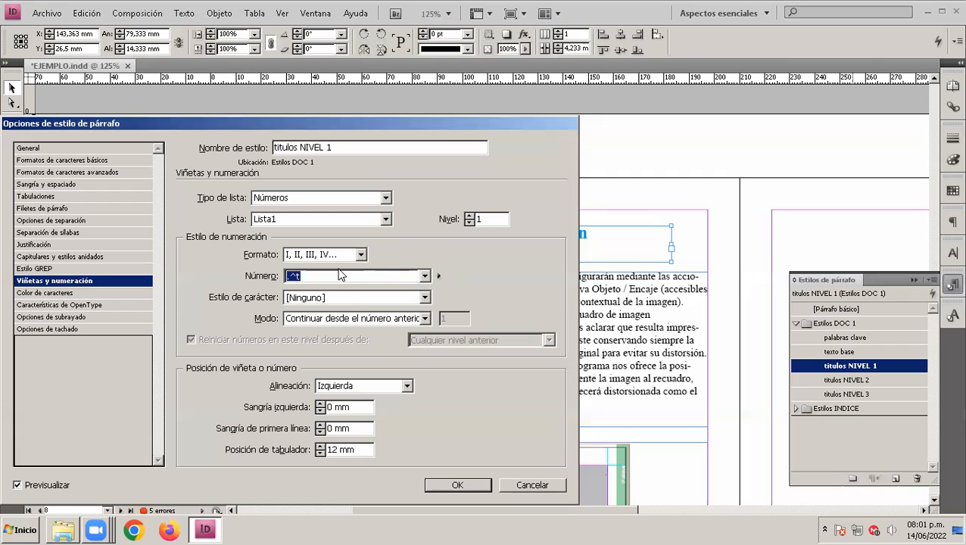
{"action": "left_click", "coordinate": [425, 276]}
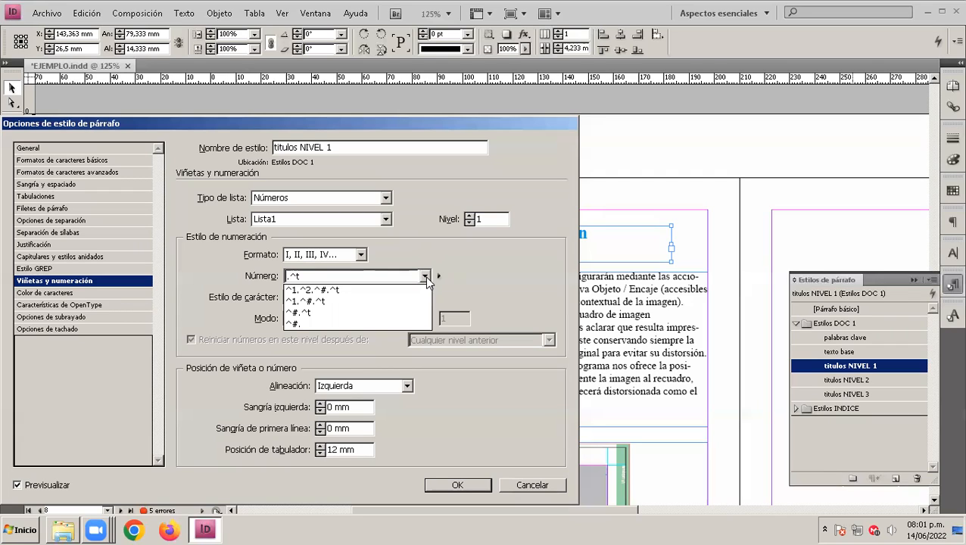
{"action": "left_click", "coordinate": [310, 314]}
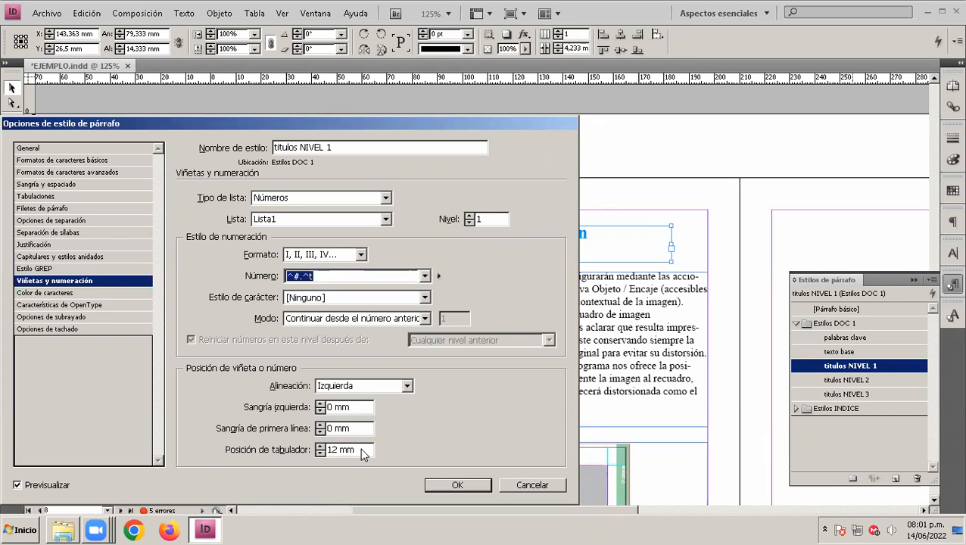
Try the number expression ^#. without a tab, look over the character style choices, and return the expression to ^#.^t.
{"action": "left_click", "coordinate": [424, 276]}
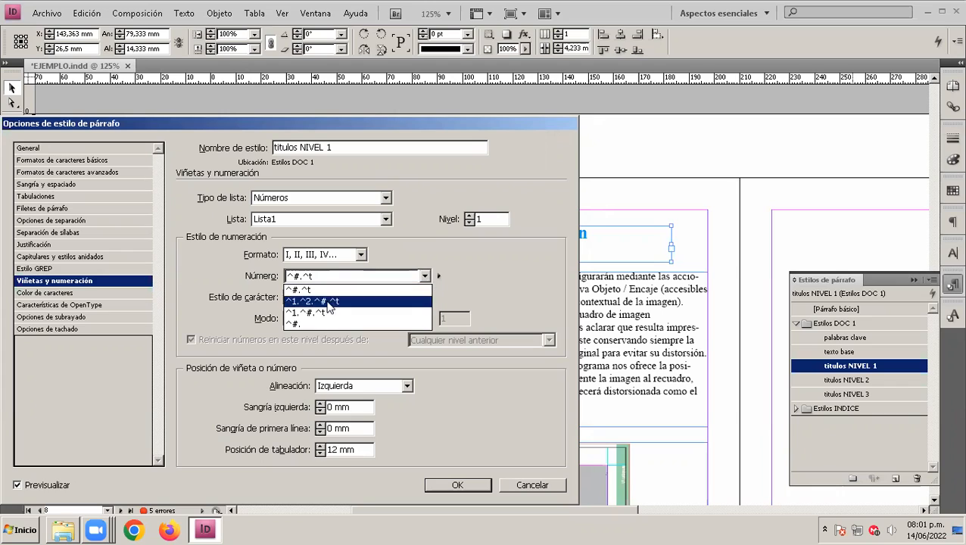
{"action": "left_click", "coordinate": [316, 324]}
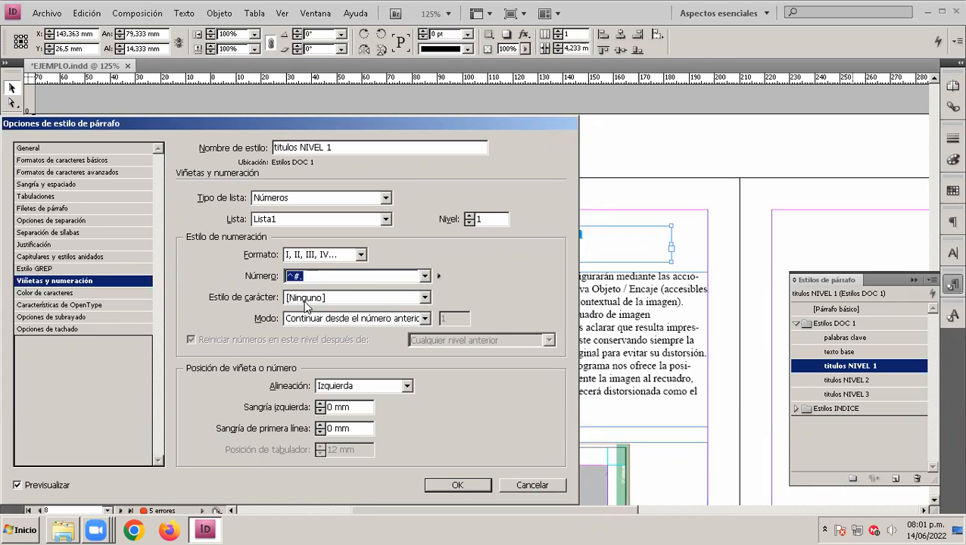
{"action": "left_click", "coordinate": [424, 297]}
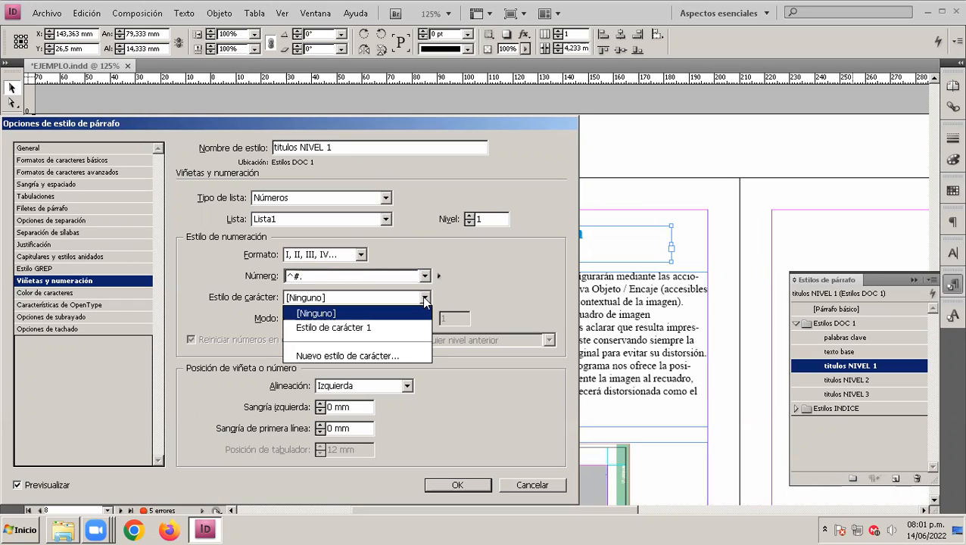
{"action": "left_click", "coordinate": [467, 294]}
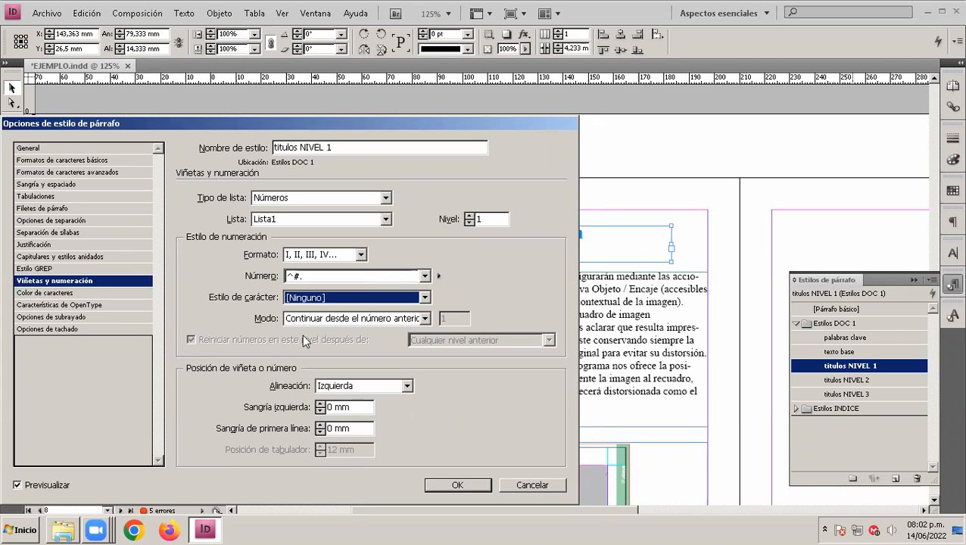
{"action": "left_click", "coordinate": [424, 277]}
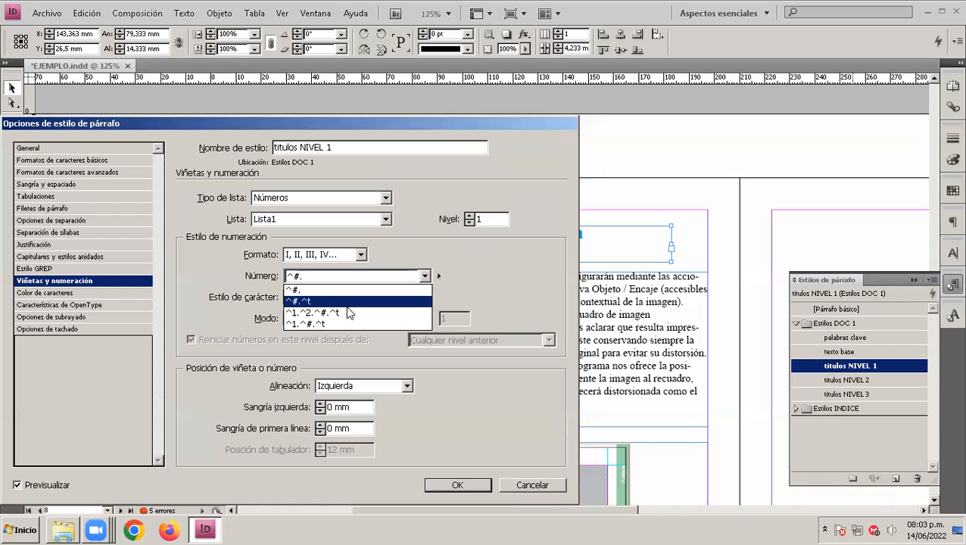
{"action": "left_click", "coordinate": [331, 303]}
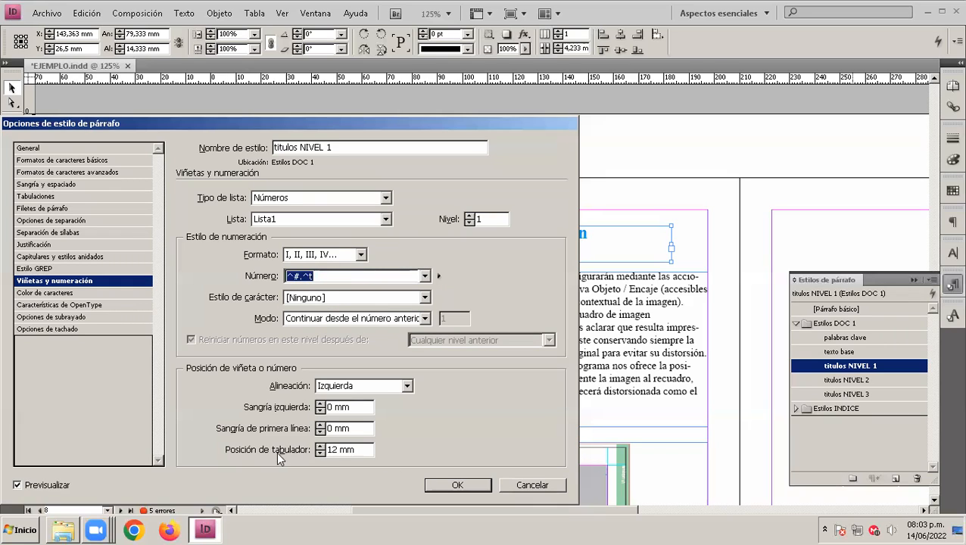
Set the tab position of the titulos NIVEL 1 numbering to 20 mm and apply the style changes.
{"action": "left_click", "coordinate": [346, 452]}
{"action": "double_click", "coordinate": [333, 449]}
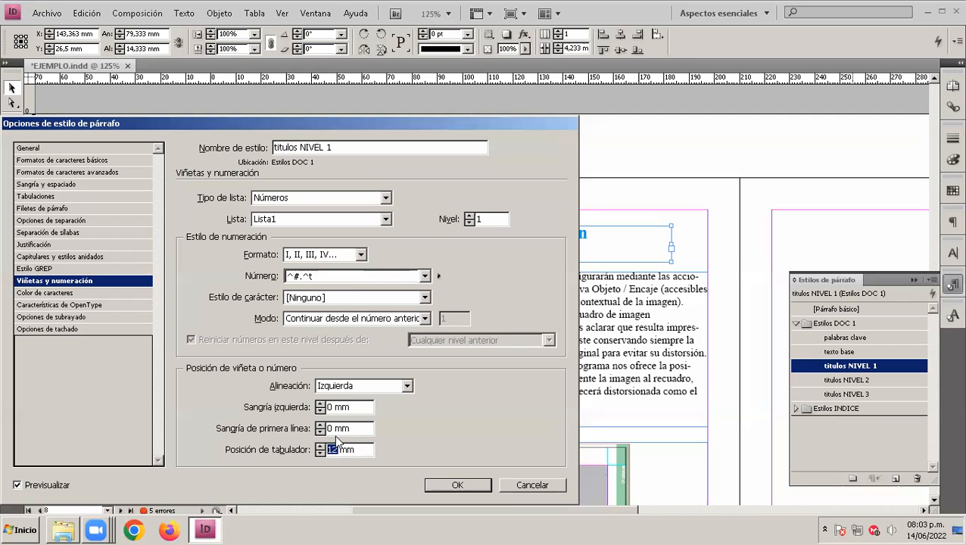
{"action": "type", "text": "20"}
{"action": "left_click", "coordinate": [474, 485]}
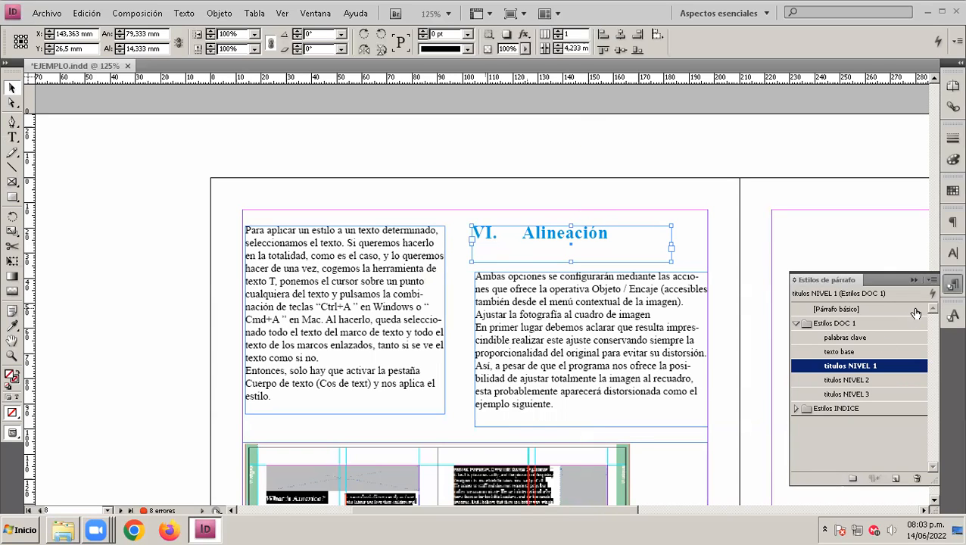
Go to the page 2-3 spread and check the numbering of its level 1 headings.
{"action": "scroll", "coordinate": [666, 389], "scroll_direction": "right", "scroll_amount": 5}
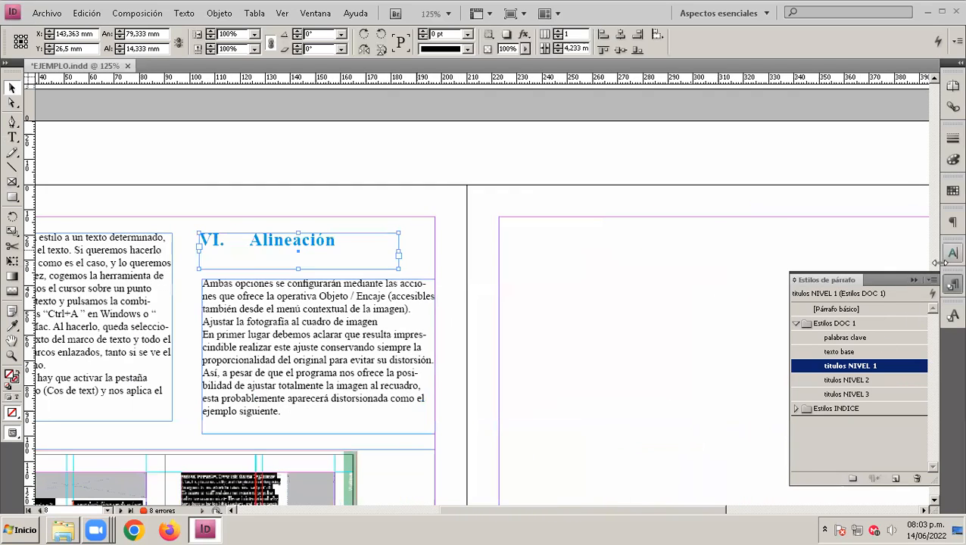
{"action": "left_click", "coordinate": [953, 85]}
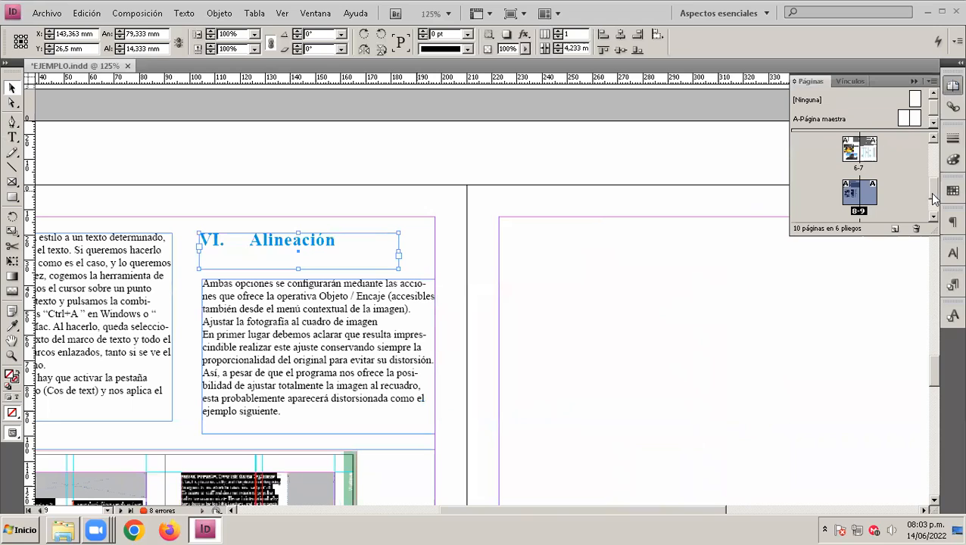
{"action": "mouse_move", "coordinate": [937, 156]}
{"action": "left_mouse_down"}
{"action": "mouse_move", "coordinate": [939, 182]}
{"action": "mouse_move", "coordinate": [936, 158]}
{"action": "left_mouse_up"}
{"action": "left_click", "coordinate": [863, 197]}
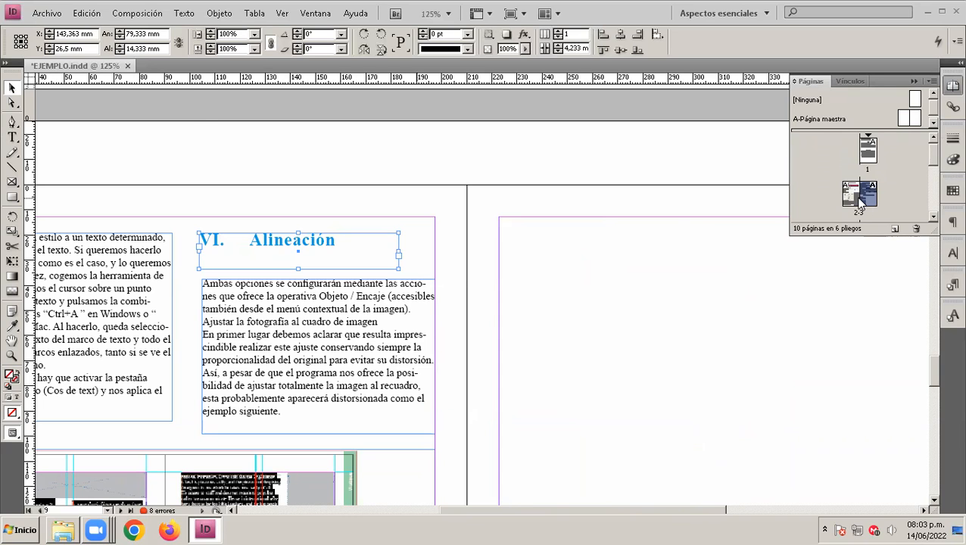
{"action": "double_click", "coordinate": [858, 199]}
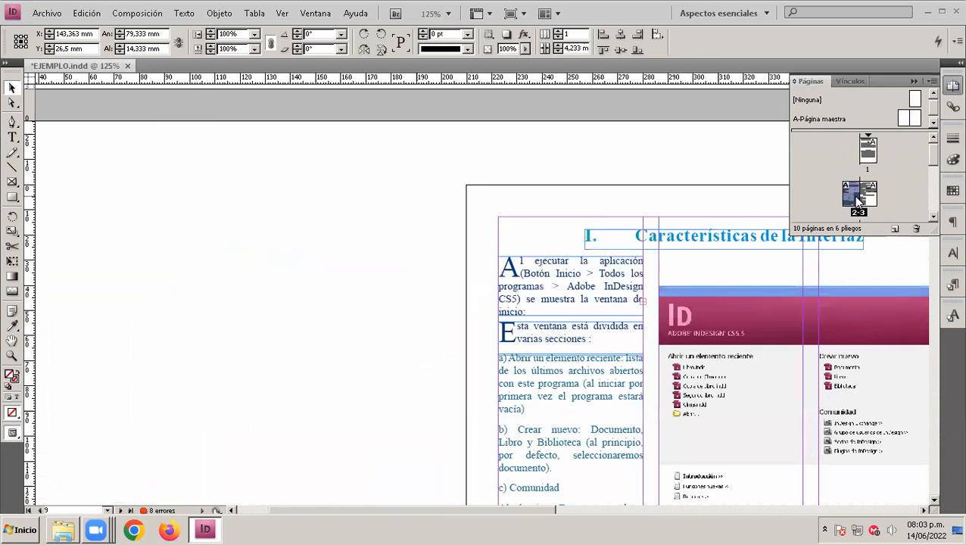
{"action": "left_click", "coordinate": [914, 81]}
{"action": "left_click_drag", "start_coordinate": [669, 287], "coordinate": [208, 251]}
{"action": "left_click_drag", "start_coordinate": [458, 244], "coordinate": [287, 241]}
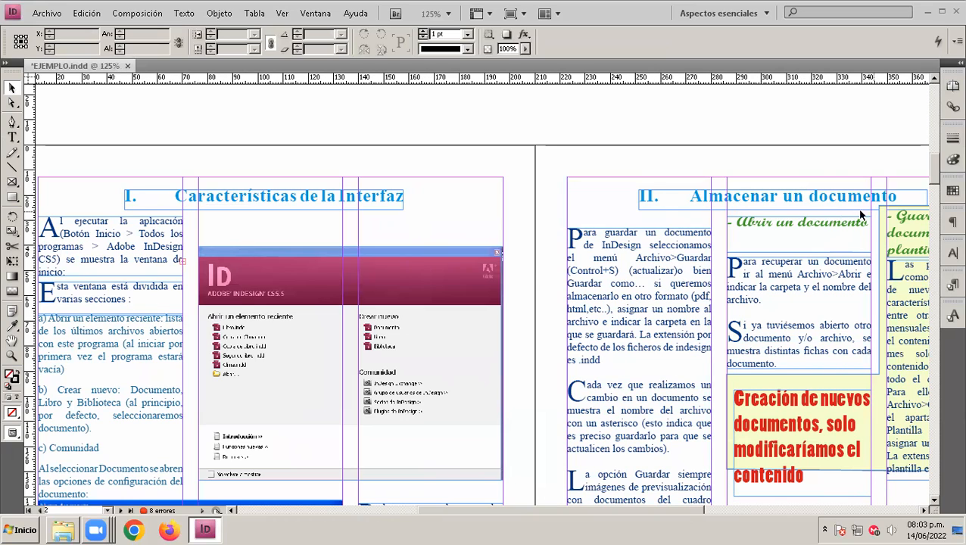
{"action": "left_click", "coordinate": [951, 284]}
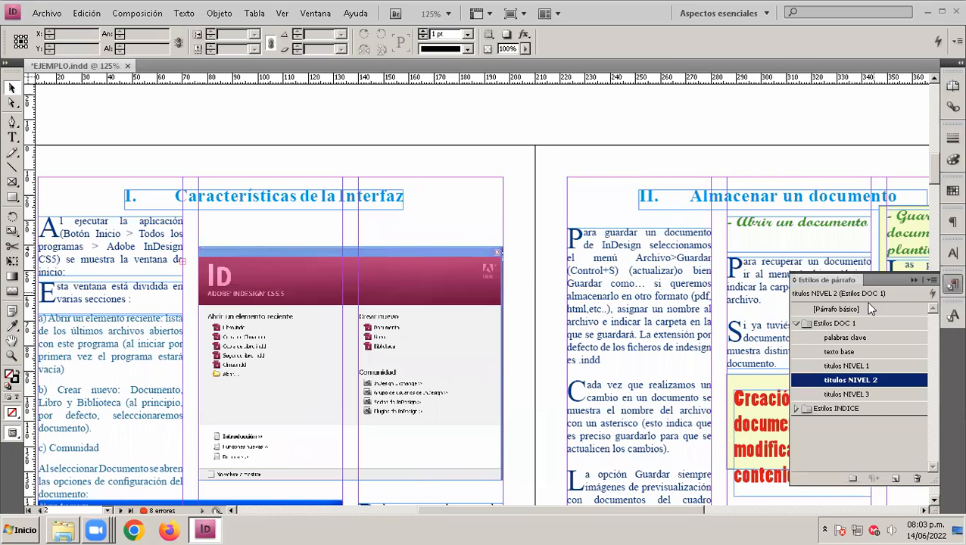
{"action": "double_click", "coordinate": [853, 380]}
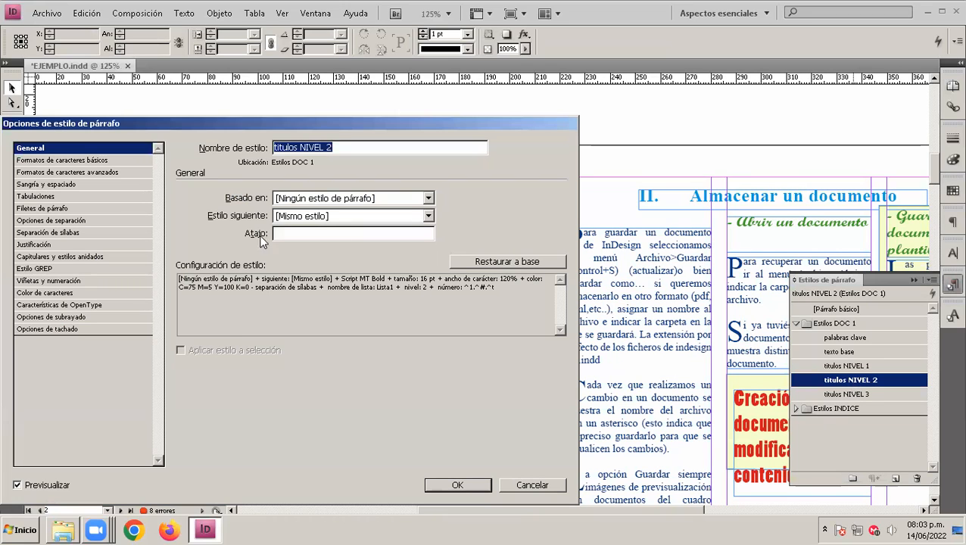
{"action": "left_click", "coordinate": [48, 280]}
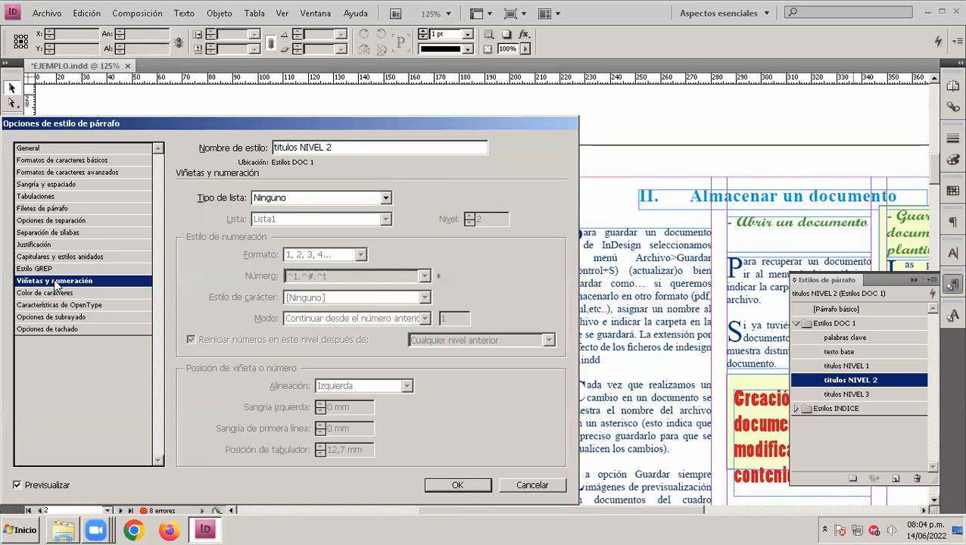
{"action": "left_click", "coordinate": [526, 485]}
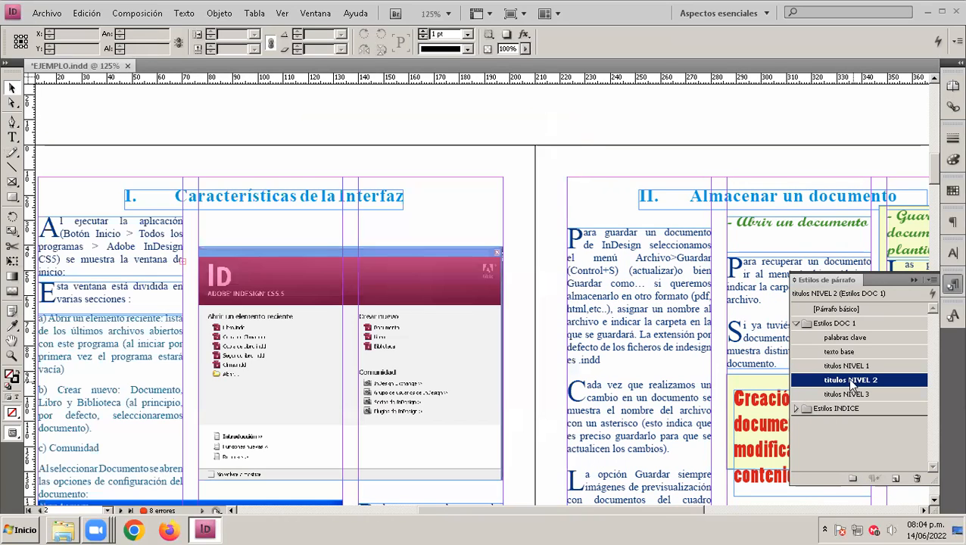
Set the tab position of the titulos NIVEL 1 numbering to 10 mm and apply the style changes.
{"action": "double_click", "coordinate": [849, 366]}
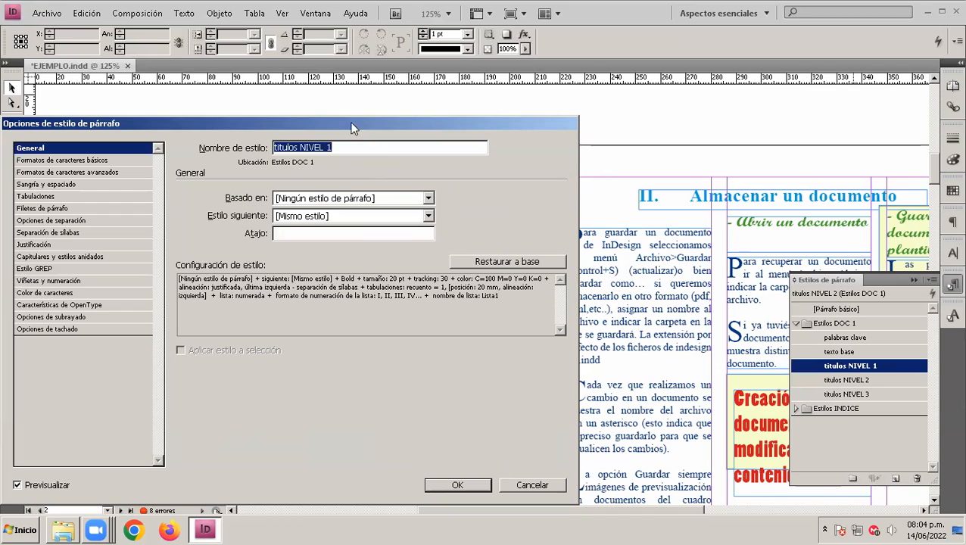
{"action": "left_click", "coordinate": [28, 280]}
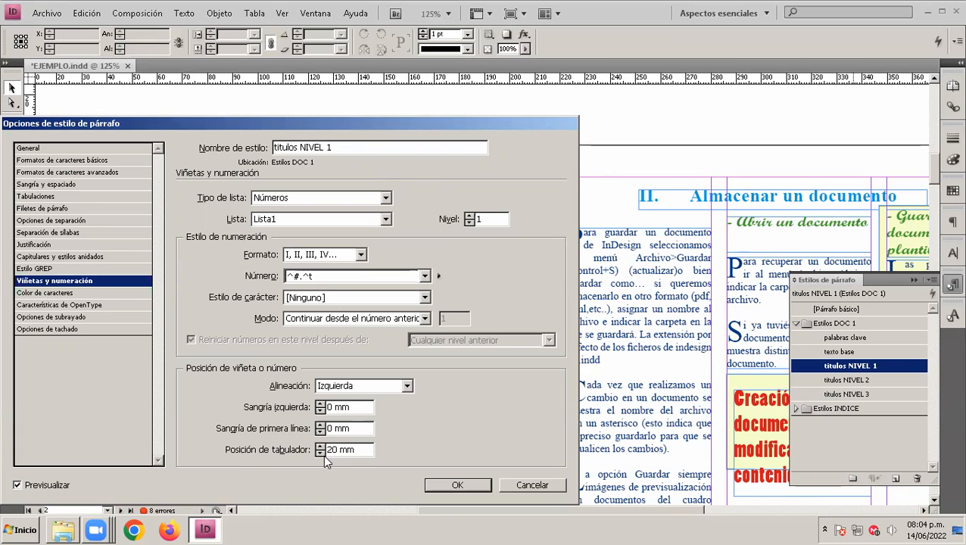
{"action": "left_click", "coordinate": [564, 82]}
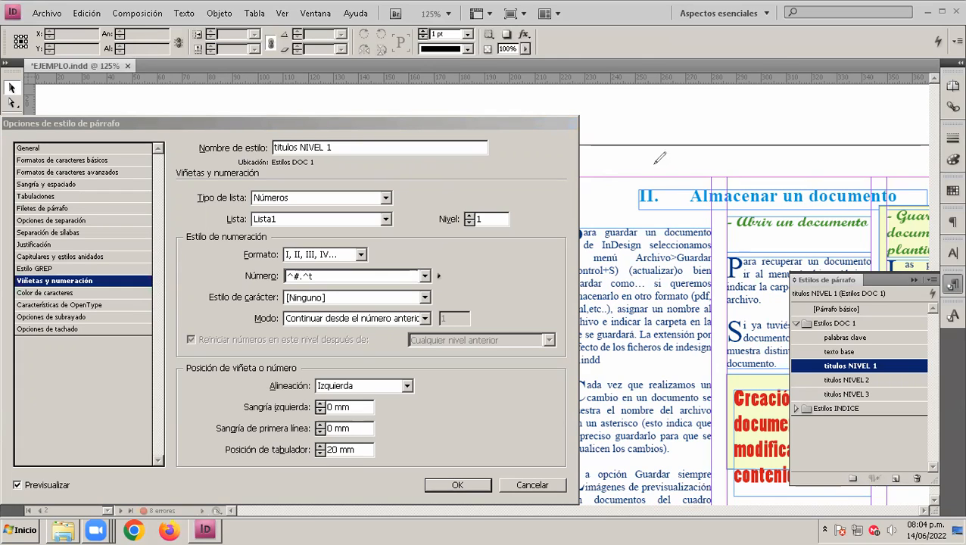
{"action": "mouse_move", "coordinate": [648, 160]}
{"action": "left_mouse_down"}
{"action": "mouse_move", "coordinate": [661, 184]}
{"action": "mouse_move", "coordinate": [691, 184]}
{"action": "mouse_move", "coordinate": [708, 161]}
{"action": "left_mouse_up"}
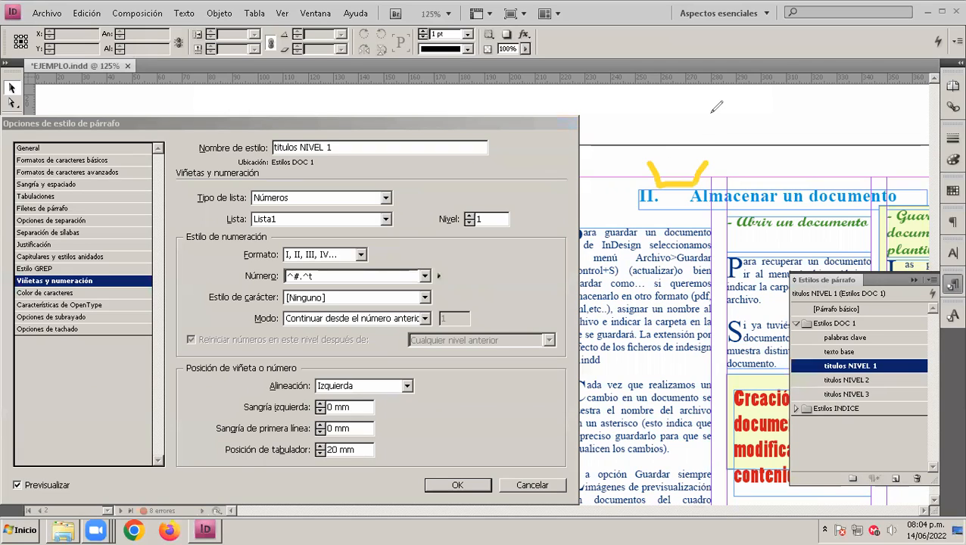
{"action": "left_click", "coordinate": [680, 184]}
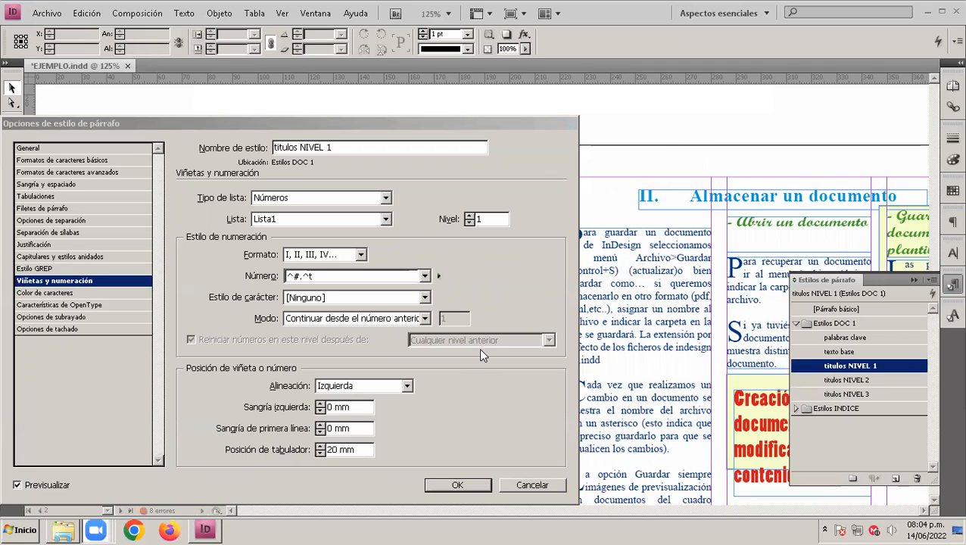
{"action": "double_click", "coordinate": [362, 450]}
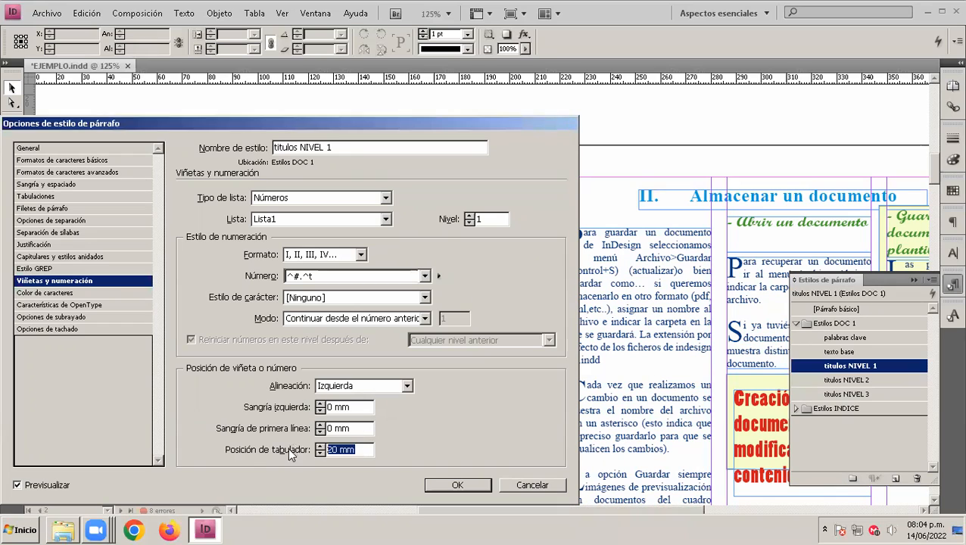
{"action": "type", "text": "10"}
{"action": "left_click", "coordinate": [363, 428]}
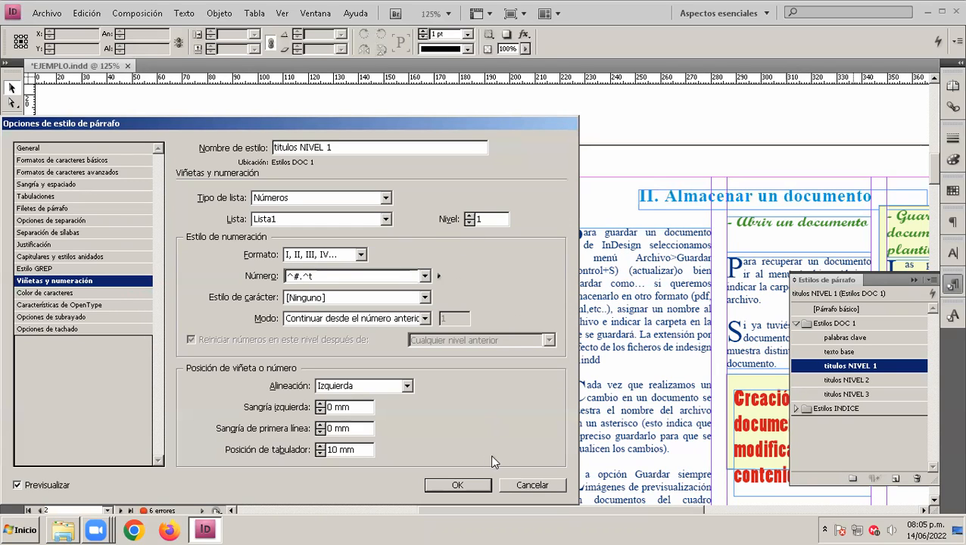
{"action": "left_click", "coordinate": [467, 482]}
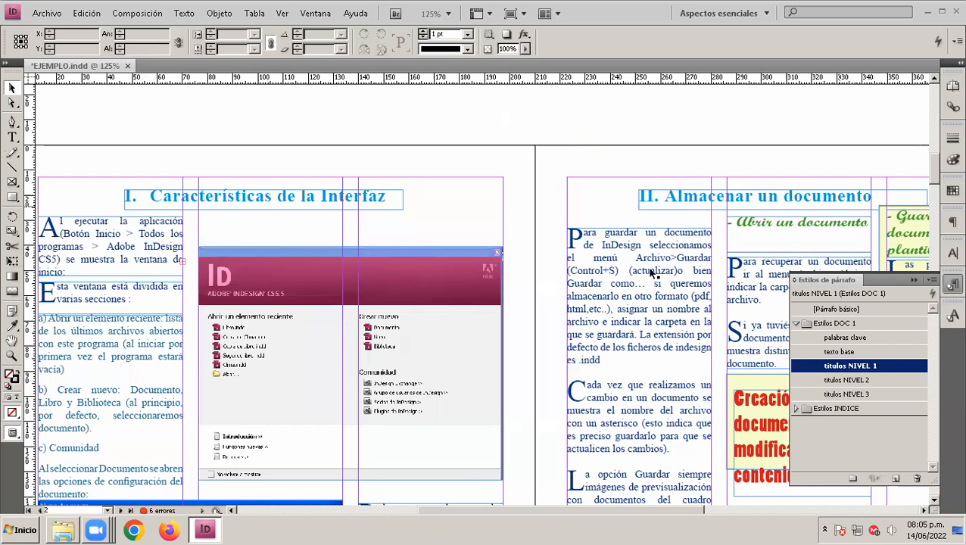
Turn on number lists in the titulos NIVEL 2 paragraph style, with the format 1, 2, 3, 4....
{"action": "left_click_drag", "start_coordinate": [511, 510], "coordinate": [604, 511]}
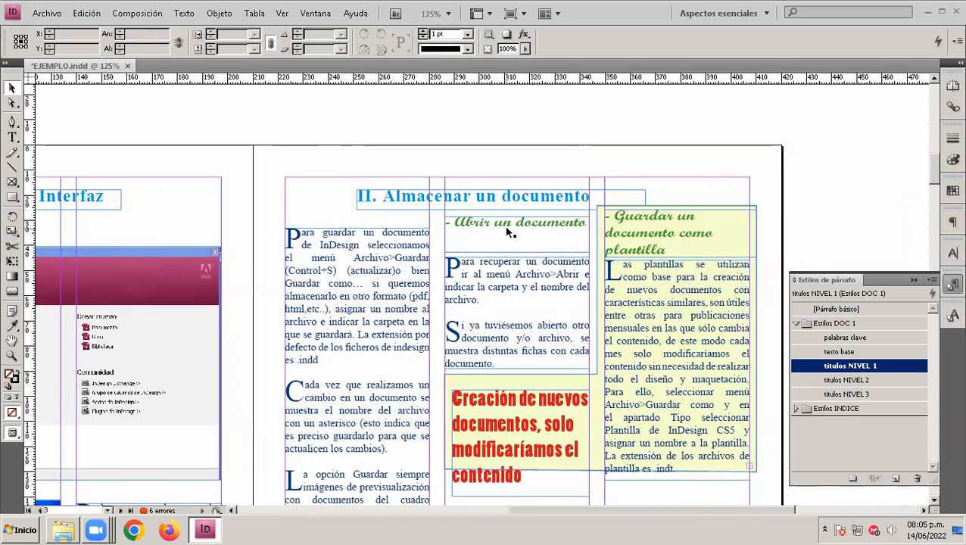
{"action": "double_click", "coordinate": [855, 380]}
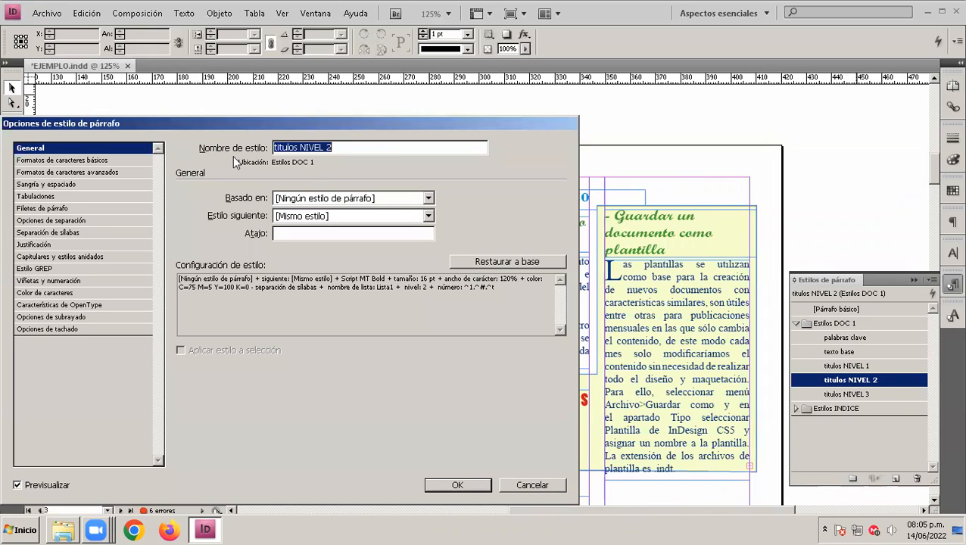
{"action": "left_click", "coordinate": [52, 282]}
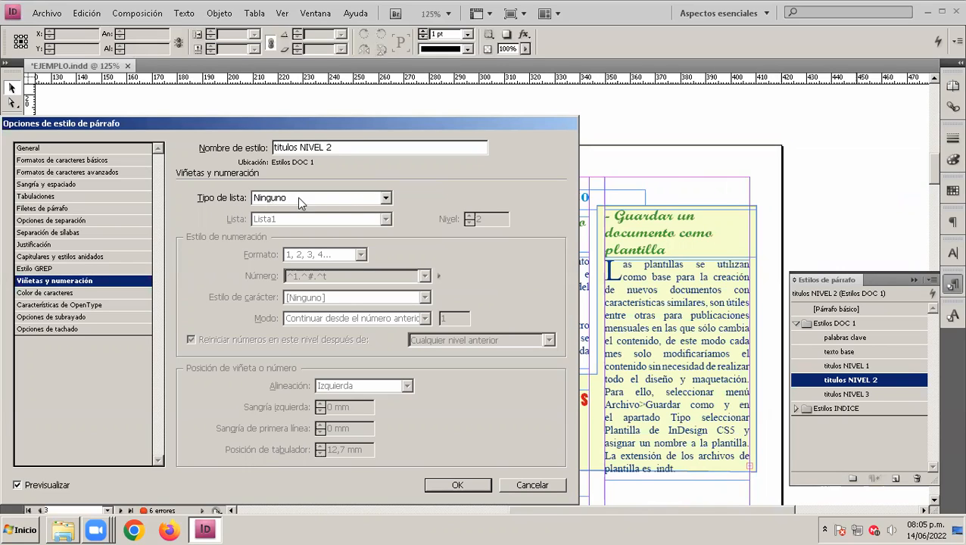
{"action": "left_click", "coordinate": [386, 197]}
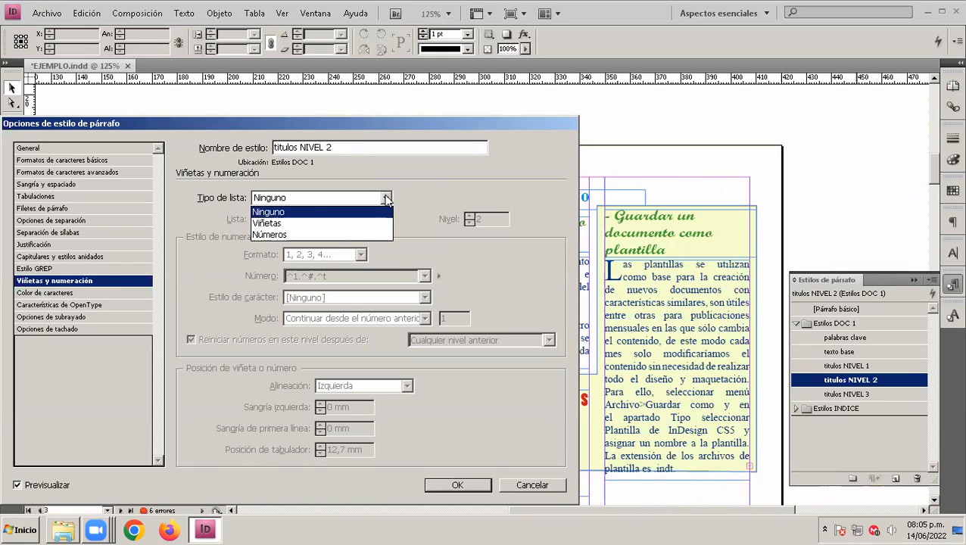
{"action": "left_click", "coordinate": [296, 235]}
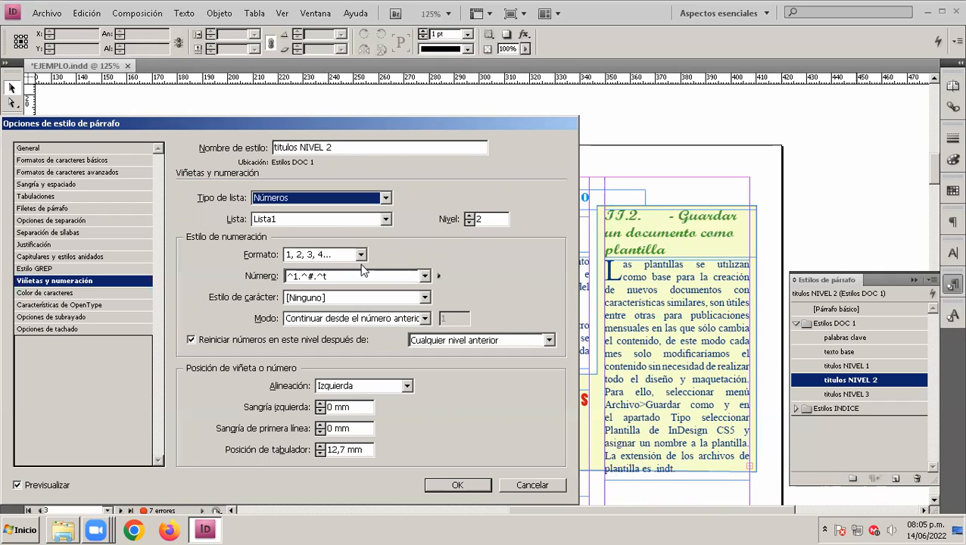
{"action": "left_click", "coordinate": [361, 255]}
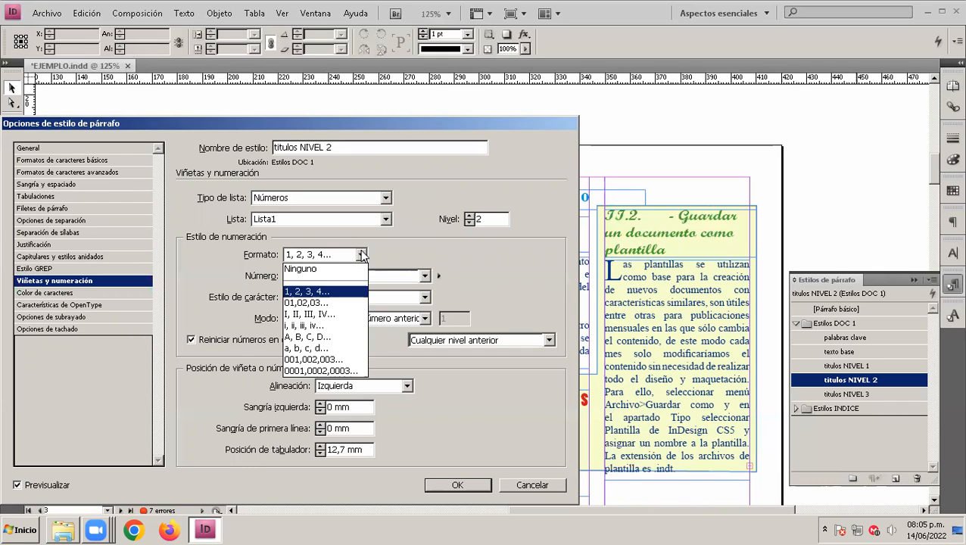
{"action": "left_click", "coordinate": [330, 292]}
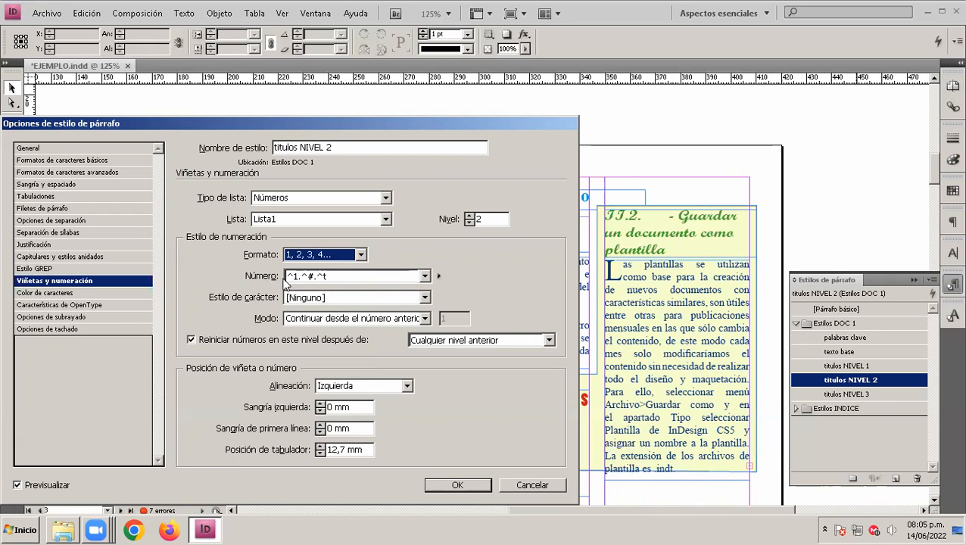
Try the number expression ^#.^t for titulos NIVEL 2, and return the expression to ^1.^#.^t.
{"action": "left_click", "coordinate": [424, 276]}
{"action": "left_click", "coordinate": [326, 295]}
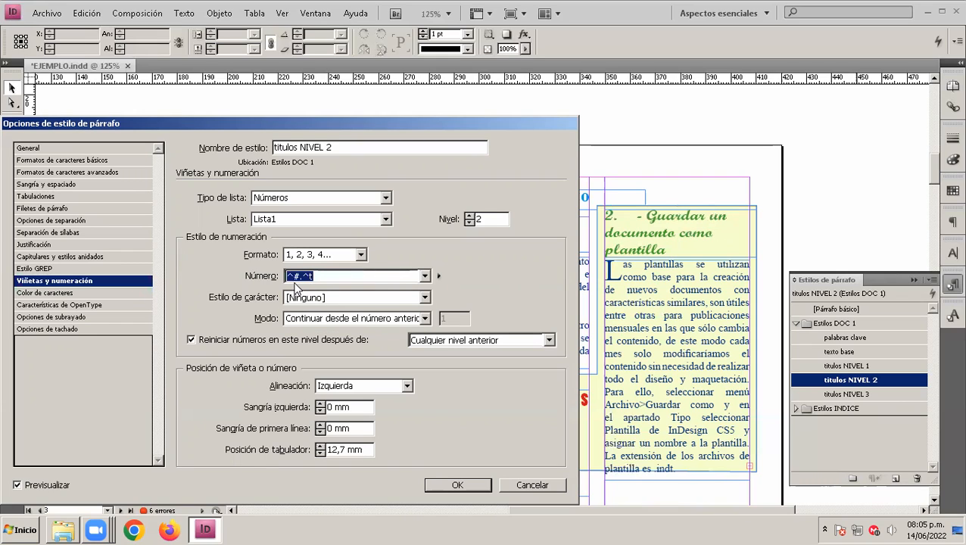
{"action": "mouse_move", "coordinate": [421, 124]}
{"action": "left_mouse_down"}
{"action": "mouse_move", "coordinate": [402, 230]}
{"action": "mouse_move", "coordinate": [404, 121]}
{"action": "left_mouse_up"}
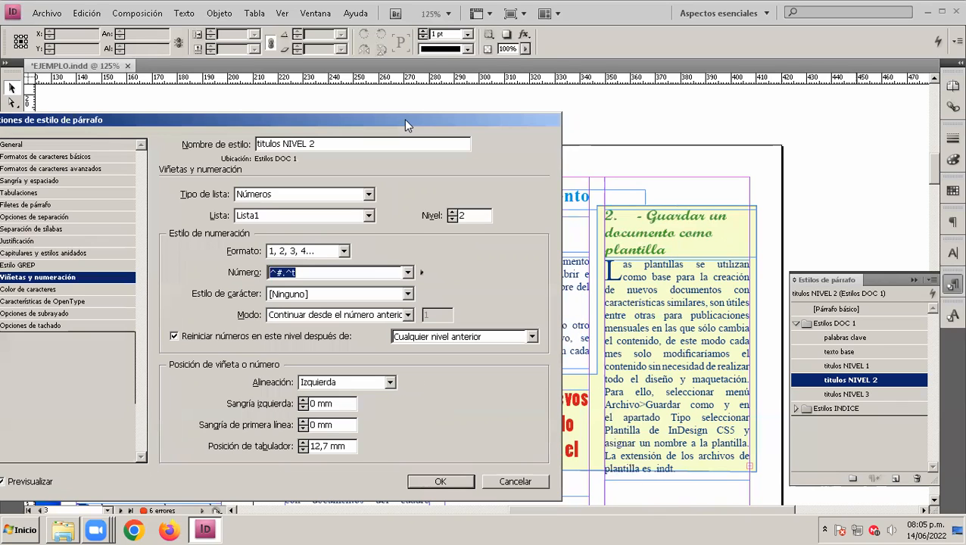
{"action": "left_click", "coordinate": [408, 272]}
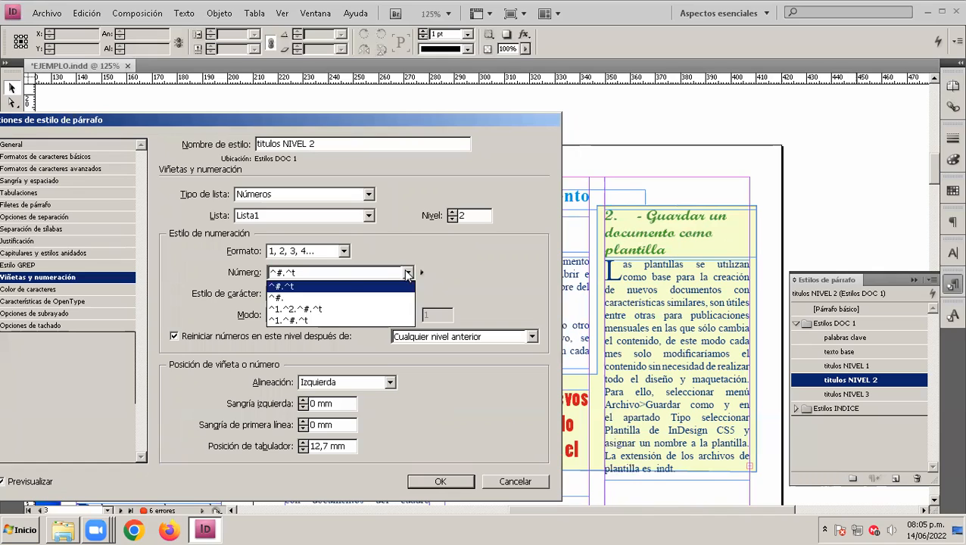
{"action": "left_click", "coordinate": [337, 321]}
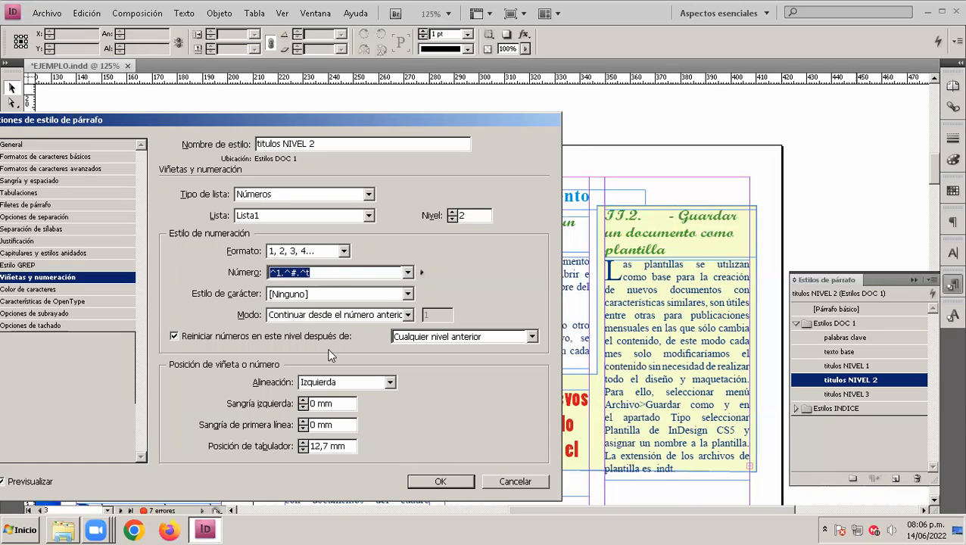
Set the tab position of the titulos NIVEL 2 numbering to 5 mm.
{"action": "left_click", "coordinate": [331, 448]}
{"action": "left_click_drag", "start_coordinate": [328, 446], "coordinate": [274, 445]}
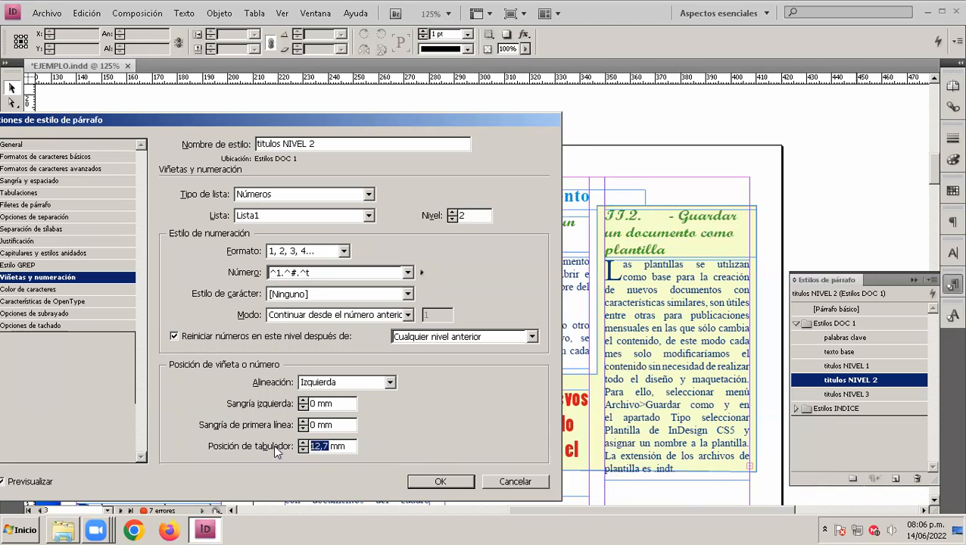
{"action": "type", "text": "5"}
{"action": "left_click", "coordinate": [344, 427]}
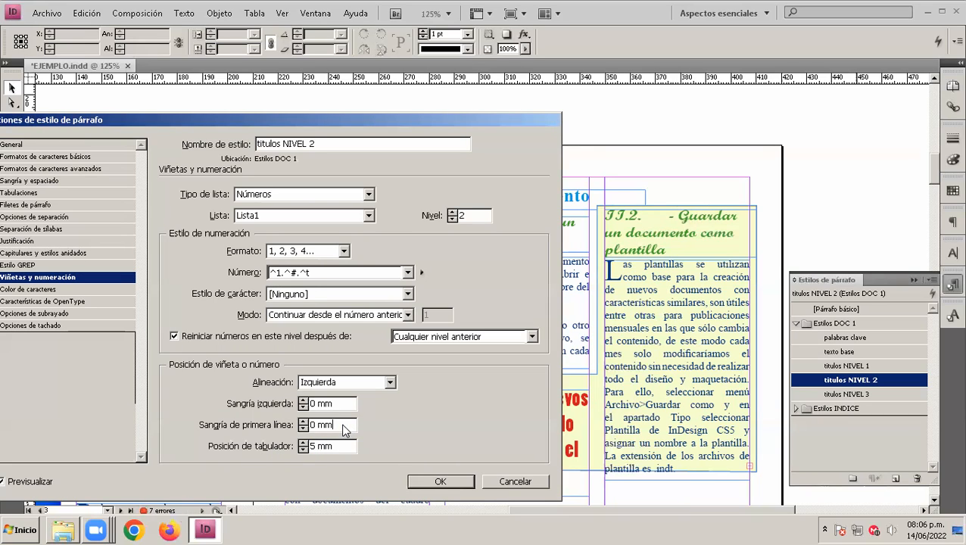
{"action": "left_click", "coordinate": [327, 274]}
{"action": "left_click", "coordinate": [317, 293]}
{"action": "left_click", "coordinate": [317, 293]}
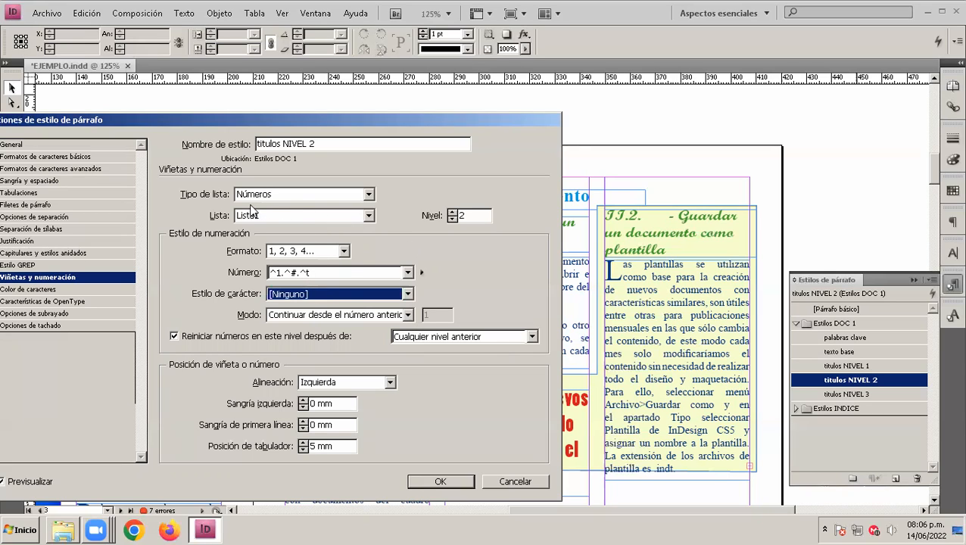
Try Lista2 as the list of titulos NIVEL 2, return it to Lista1, and apply the style changes.
{"action": "left_click", "coordinate": [368, 216]}
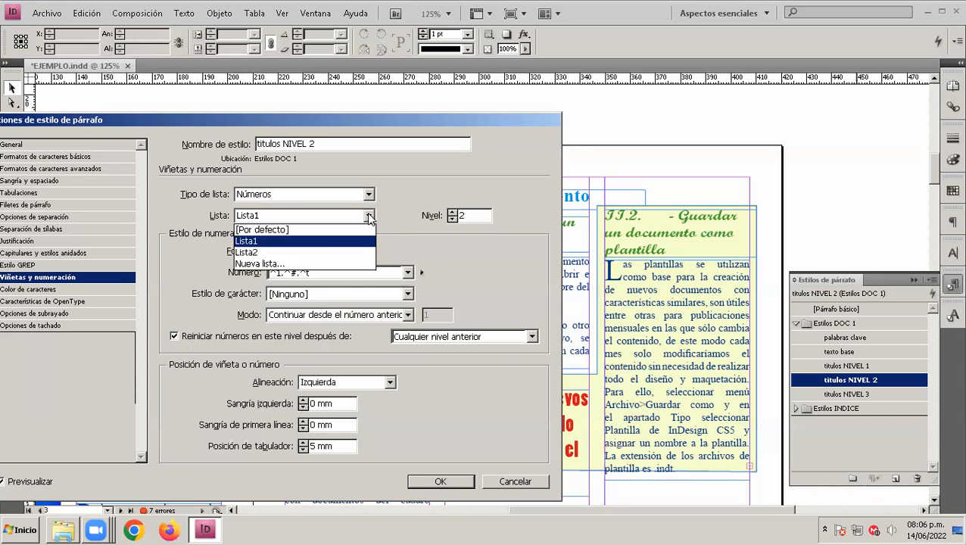
{"action": "left_click", "coordinate": [293, 252]}
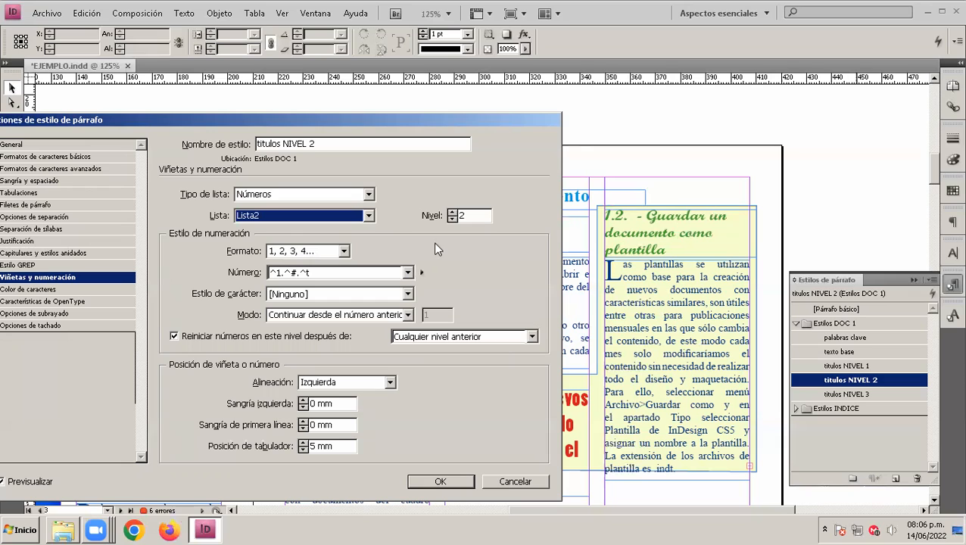
{"action": "left_click_drag", "start_coordinate": [389, 123], "coordinate": [444, 277]}
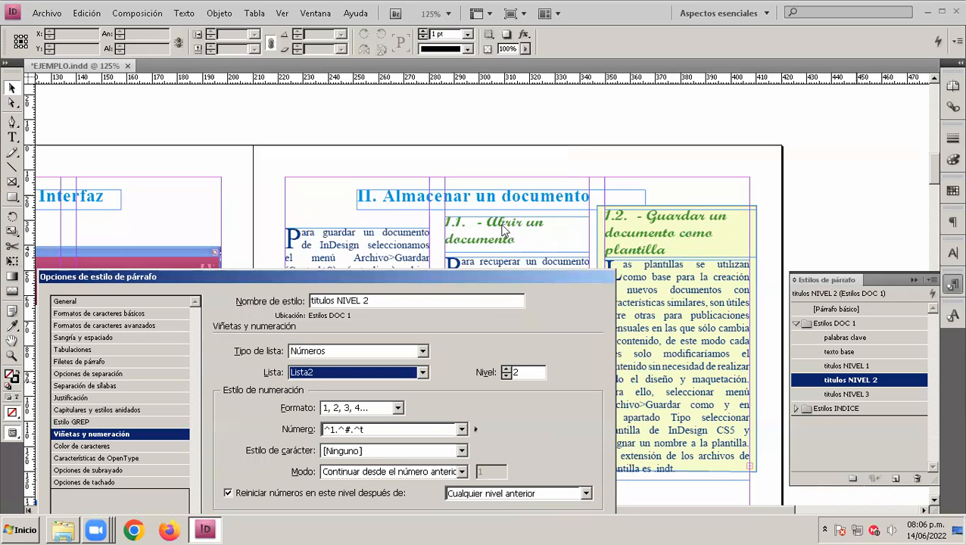
{"action": "left_click", "coordinate": [423, 372]}
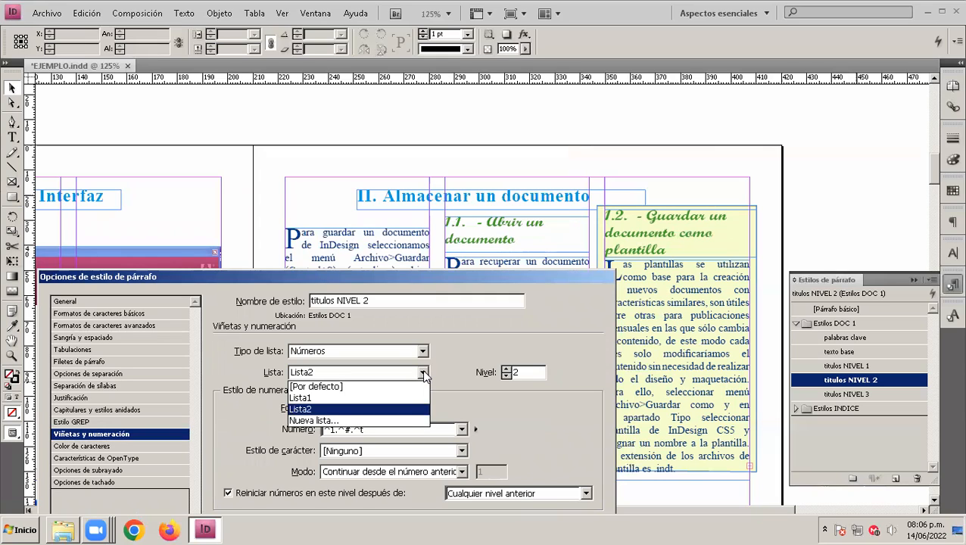
{"action": "left_click", "coordinate": [362, 399]}
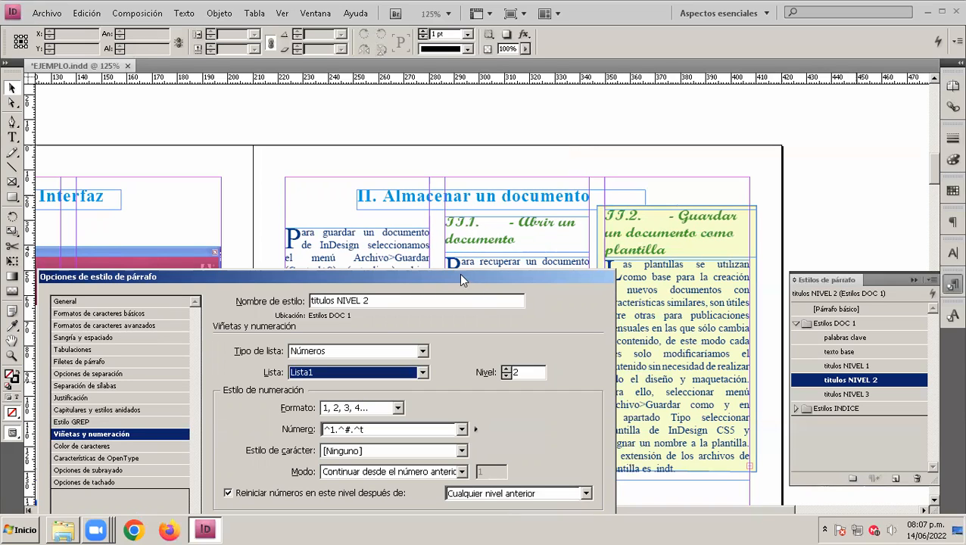
{"action": "left_click_drag", "start_coordinate": [458, 273], "coordinate": [363, 115]}
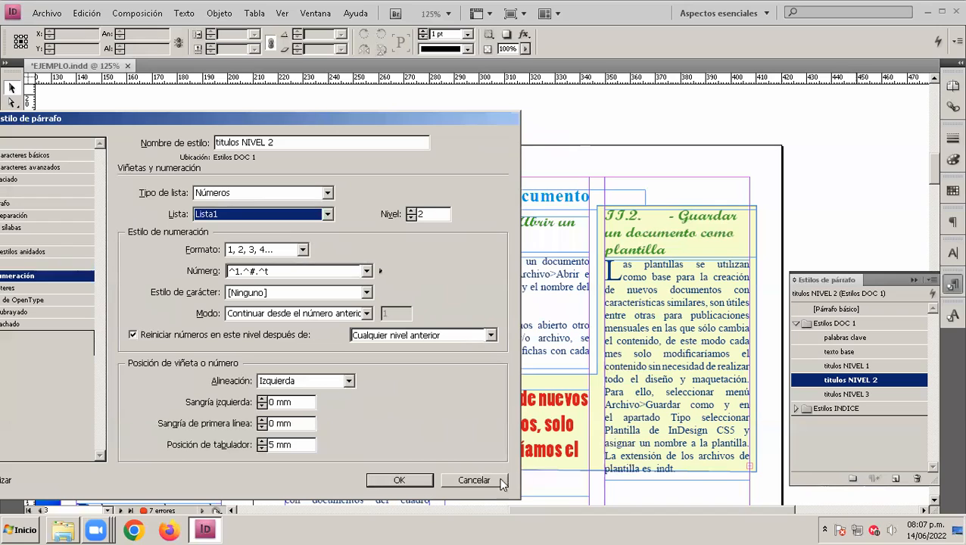
{"action": "left_click", "coordinate": [400, 481]}
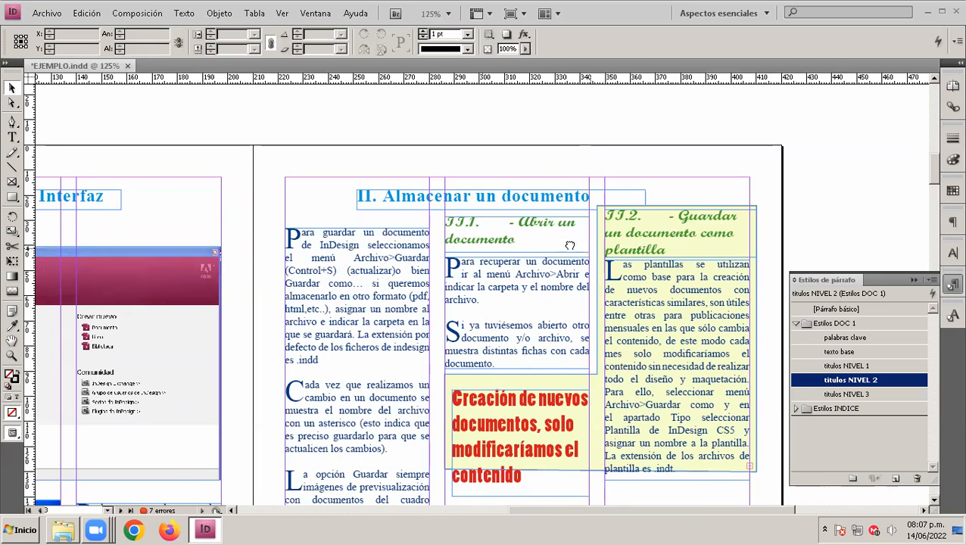
Look through the page 2-3 and page 4-5 spreads to check the numbering of the level 1 and level 2 headings.
{"action": "left_click_drag", "start_coordinate": [570, 245], "coordinate": [426, 230]}
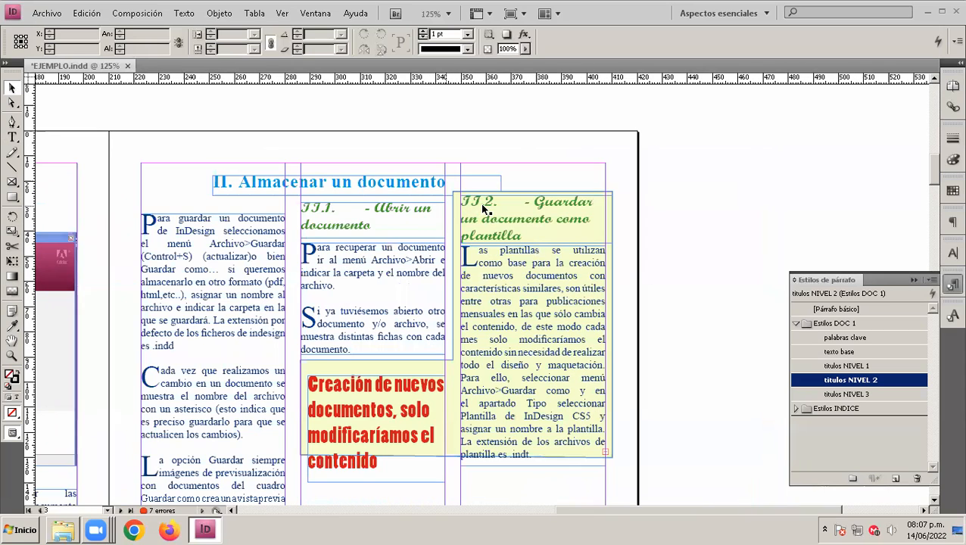
{"action": "left_click_drag", "start_coordinate": [562, 241], "coordinate": [577, 219]}
{"action": "left_click_drag", "start_coordinate": [473, 367], "coordinate": [536, 154]}
{"action": "left_click_drag", "start_coordinate": [387, 415], "coordinate": [590, 187]}
{"action": "left_click_drag", "start_coordinate": [446, 381], "coordinate": [449, 245]}
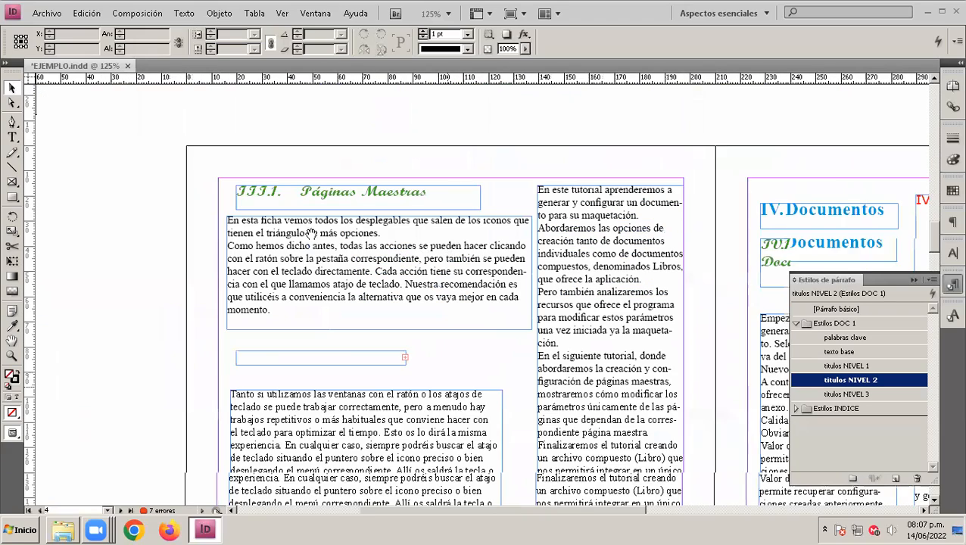
{"action": "left_click_drag", "start_coordinate": [310, 233], "coordinate": [309, 219]}
{"action": "left_click_drag", "start_coordinate": [414, 193], "coordinate": [280, 300]}
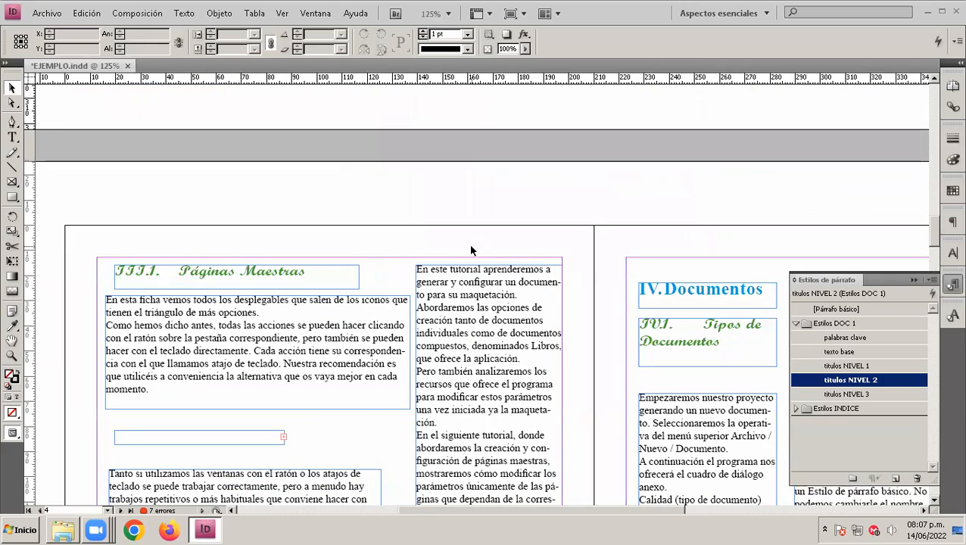
{"action": "left_click_drag", "start_coordinate": [461, 202], "coordinate": [356, 386]}
{"action": "left_click_drag", "start_coordinate": [494, 186], "coordinate": [371, 406]}
{"action": "left_click_drag", "start_coordinate": [510, 182], "coordinate": [345, 427]}
{"action": "left_click_drag", "start_coordinate": [339, 191], "coordinate": [392, 338]}
{"action": "left_click_drag", "start_coordinate": [487, 239], "coordinate": [552, 342]}
{"action": "left_click_drag", "start_coordinate": [440, 381], "coordinate": [601, 288]}
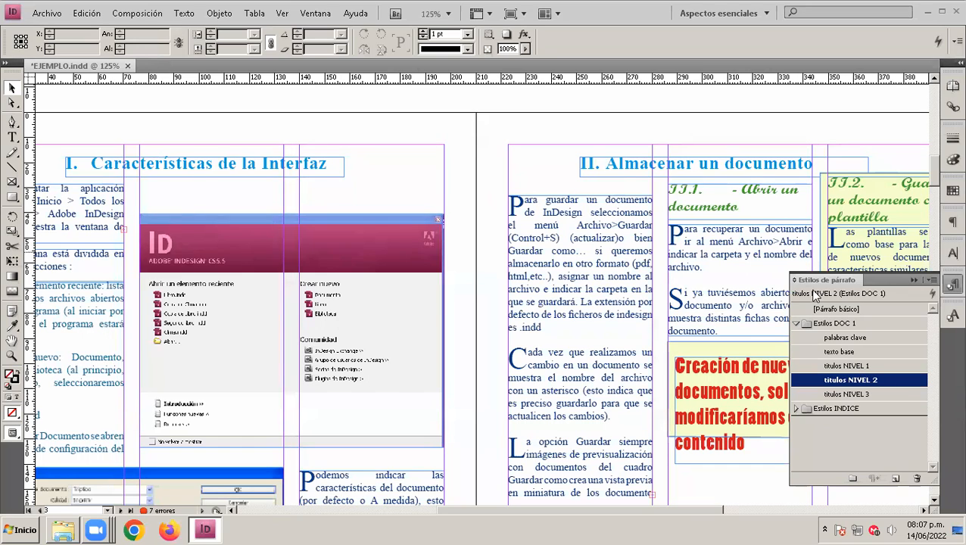
Set the numbering format of the titulos NIVEL 1 style to 1, 2, 3, 4... and apply the change.
{"action": "double_click", "coordinate": [849, 366]}
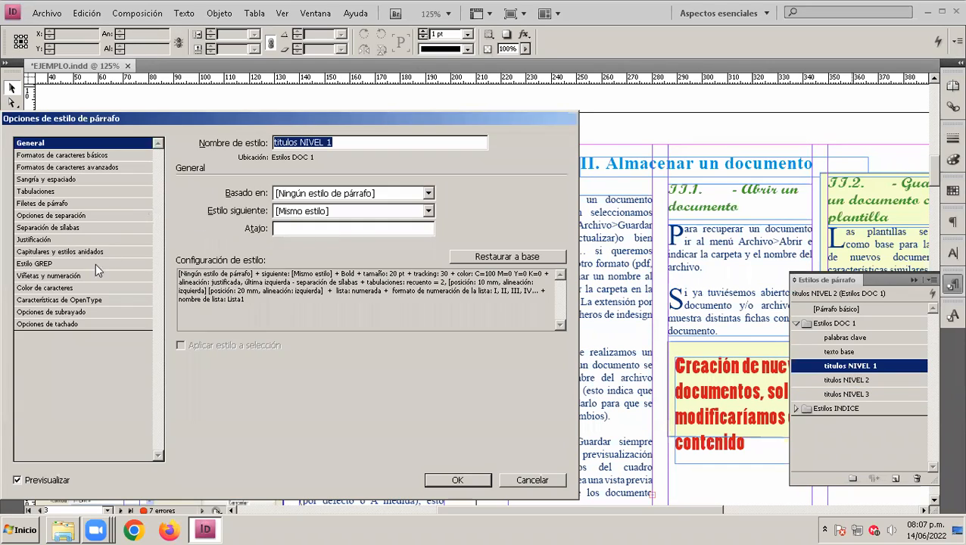
{"action": "left_click", "coordinate": [54, 275]}
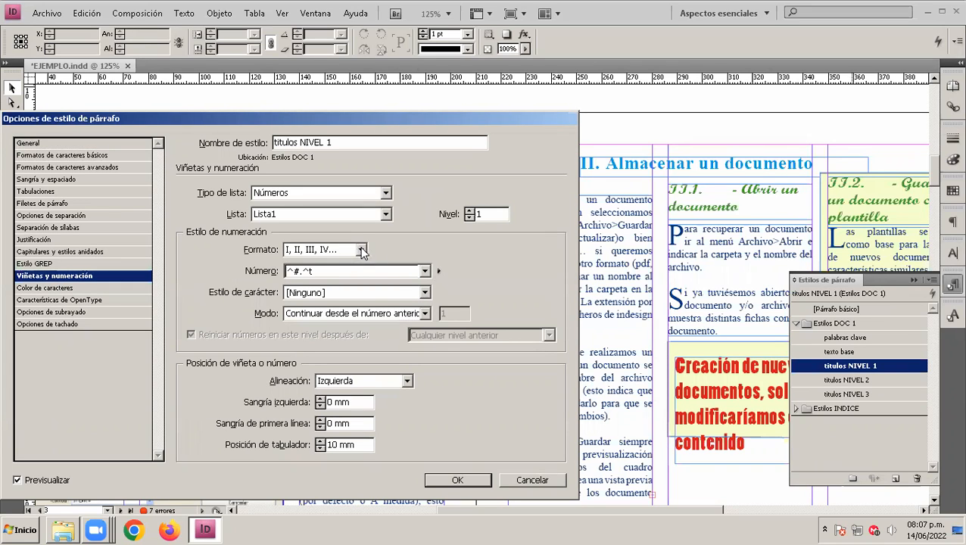
{"action": "left_click", "coordinate": [360, 250]}
{"action": "left_click", "coordinate": [325, 288]}
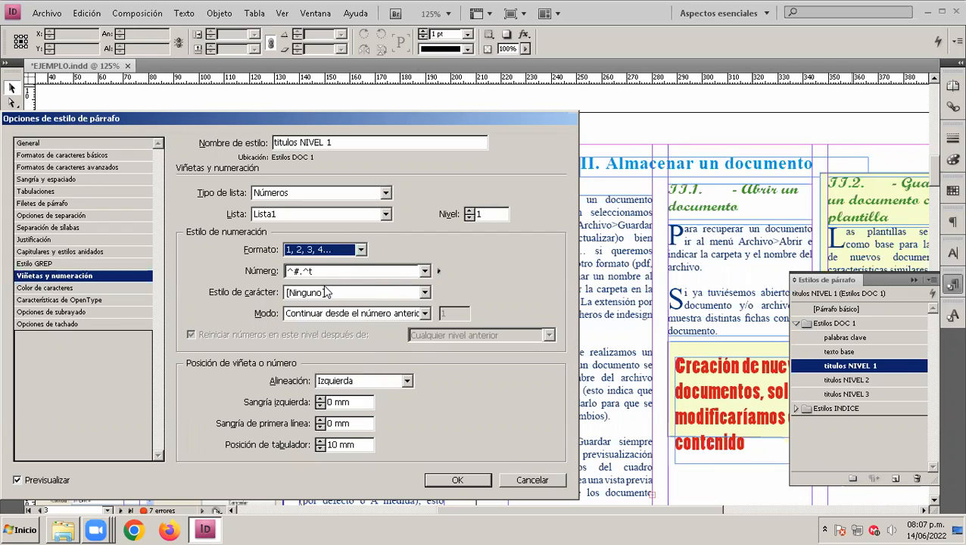
{"action": "left_click", "coordinate": [458, 479]}
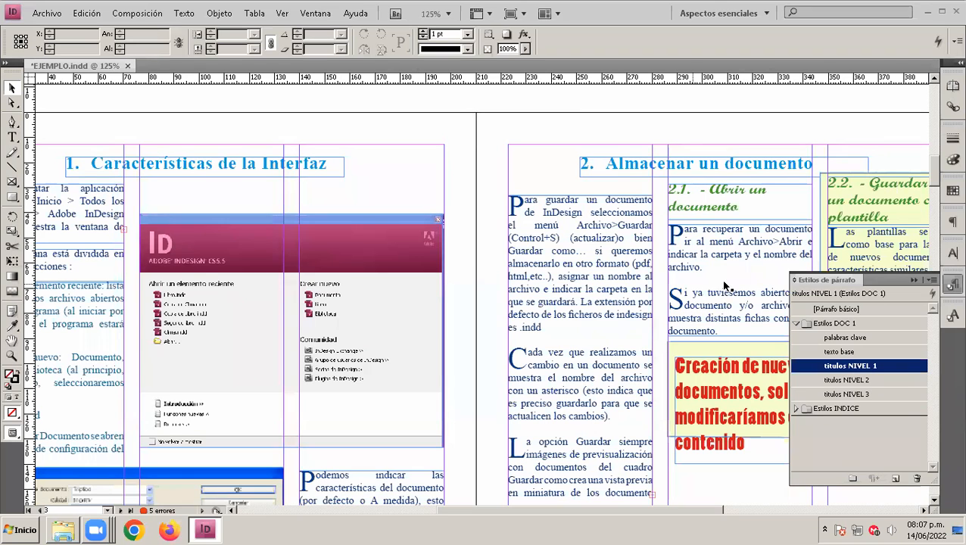
Open the bullets and numbering settings of the titulos NIVEL 3 style and choose Lista1 as its list.
{"action": "left_click_drag", "start_coordinate": [725, 256], "coordinate": [330, 224]}
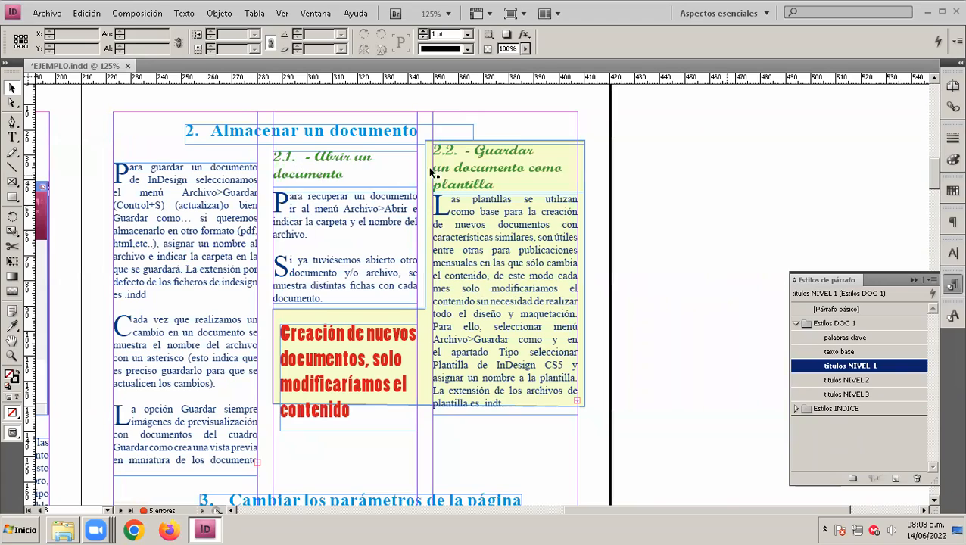
{"action": "left_click_drag", "start_coordinate": [427, 292], "coordinate": [647, 137]}
{"action": "left_click_drag", "start_coordinate": [496, 192], "coordinate": [614, 91]}
{"action": "left_click_drag", "start_coordinate": [227, 491], "coordinate": [409, 75]}
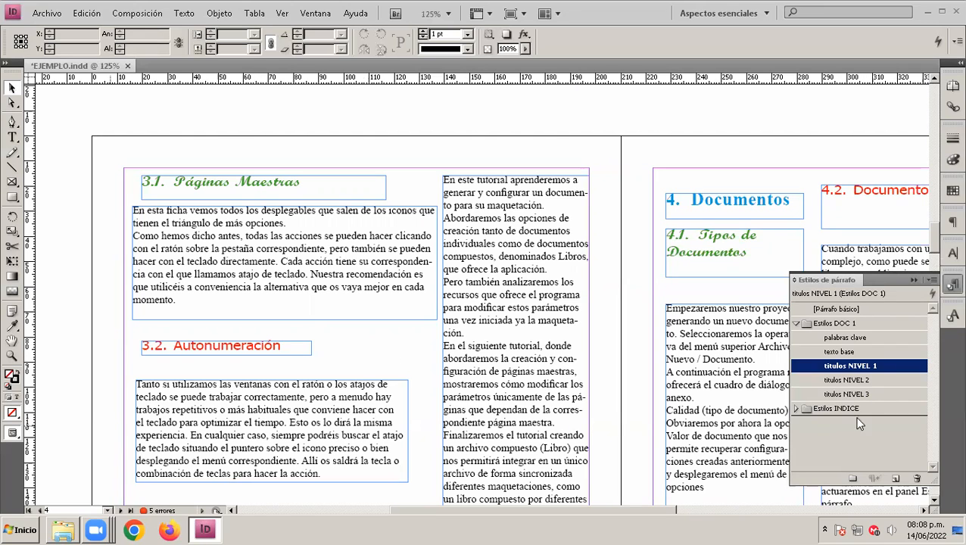
{"action": "double_click", "coordinate": [849, 394]}
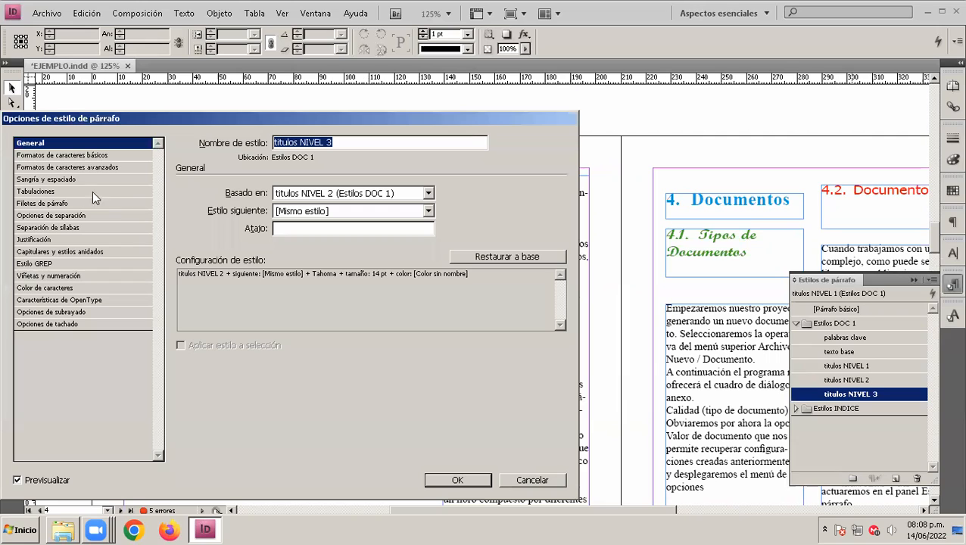
{"action": "left_click", "coordinate": [72, 275]}
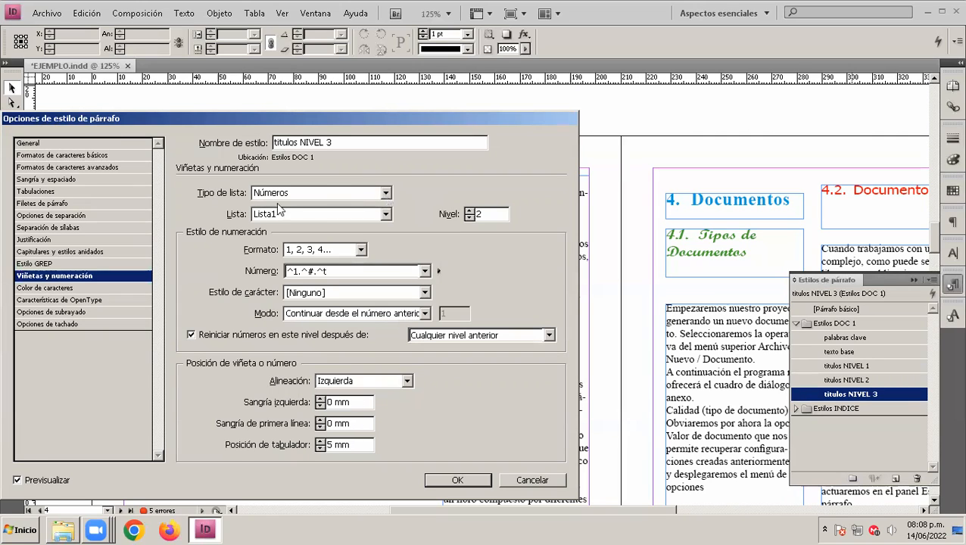
{"action": "left_click", "coordinate": [387, 214]}
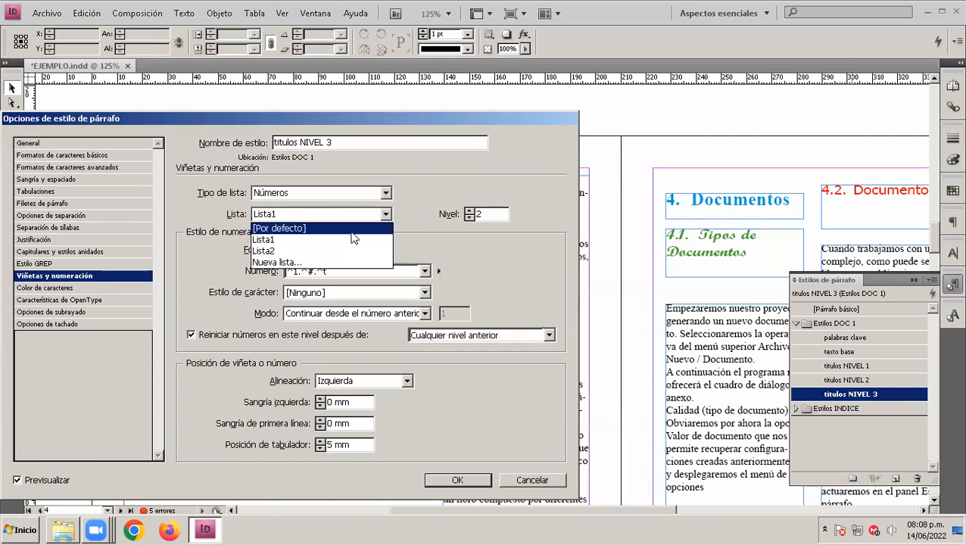
{"action": "left_click", "coordinate": [328, 239]}
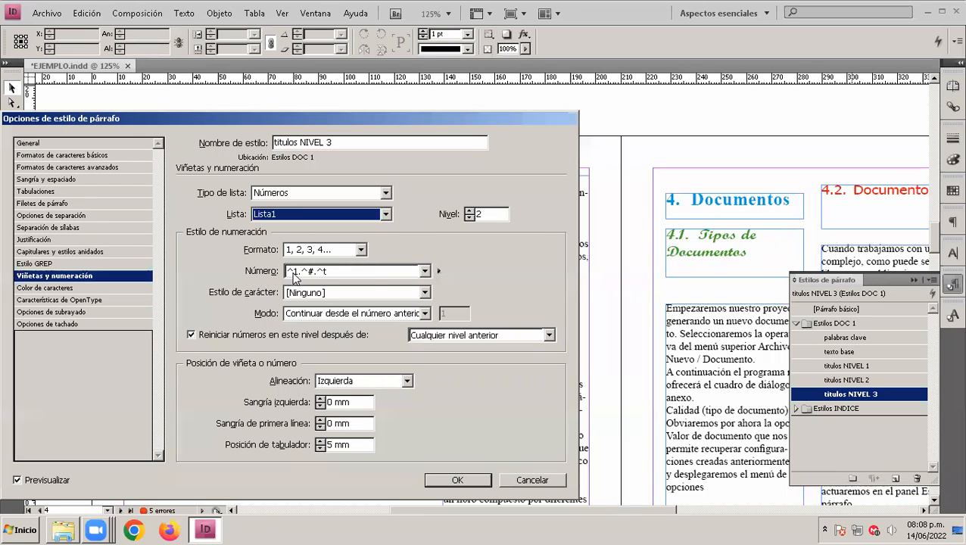
Set the number expression of titulos NIVEL 3 to ^1.^2.^#. without the ending tab, and apply the style changes.
{"action": "left_click", "coordinate": [424, 271]}
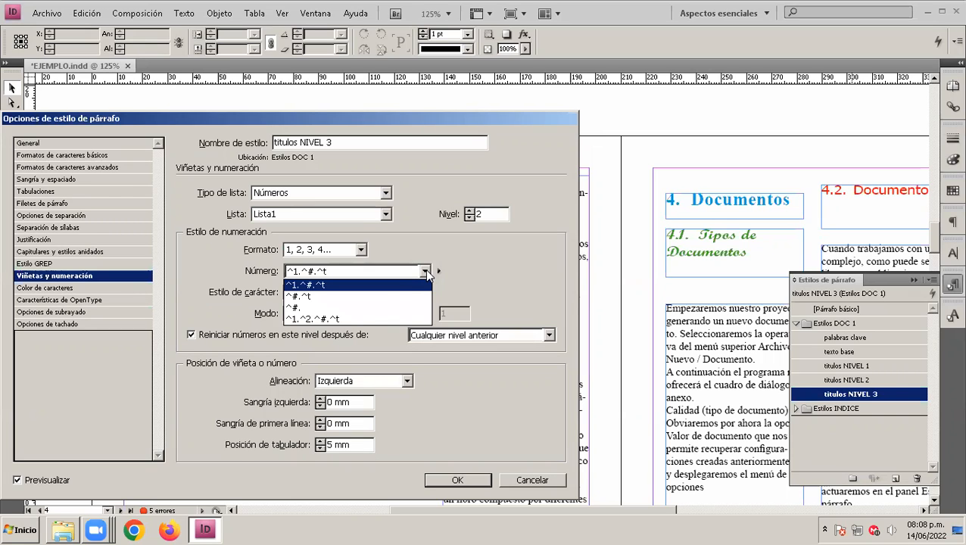
{"action": "left_click", "coordinate": [347, 317]}
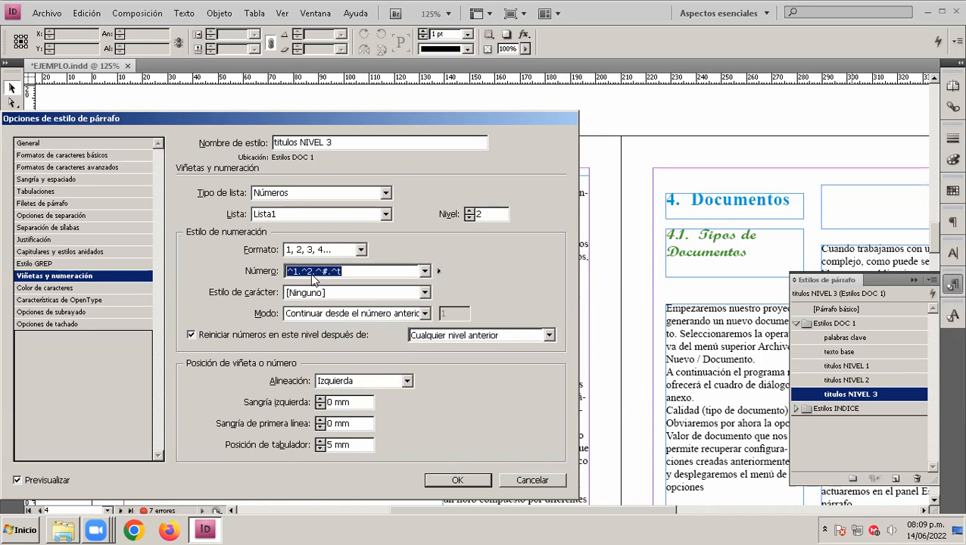
{"action": "left_click", "coordinate": [365, 277]}
{"action": "key", "text": "BackSpace"}
{"action": "key", "text": "BackSpace"}
{"action": "left_click", "coordinate": [424, 271]}
{"action": "left_click", "coordinate": [422, 269]}
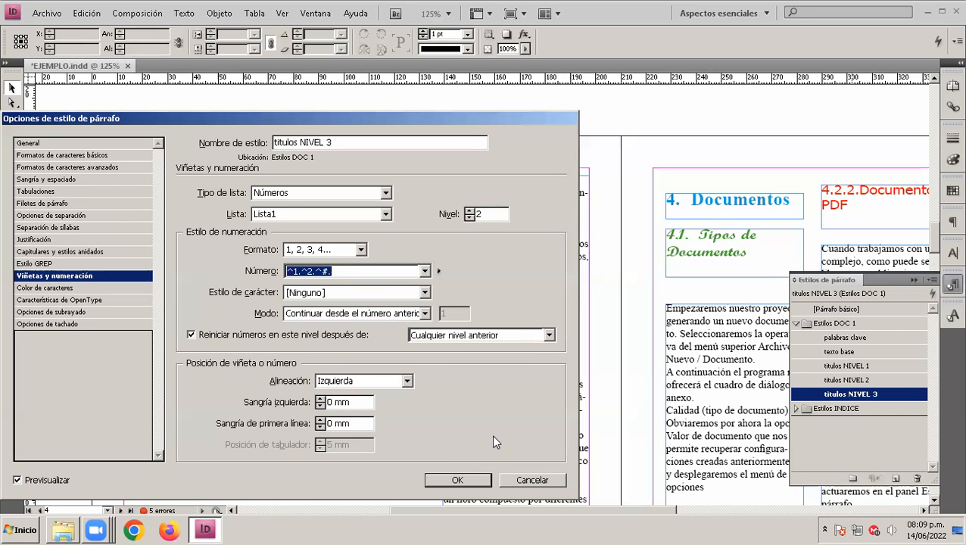
{"action": "left_click", "coordinate": [454, 480]}
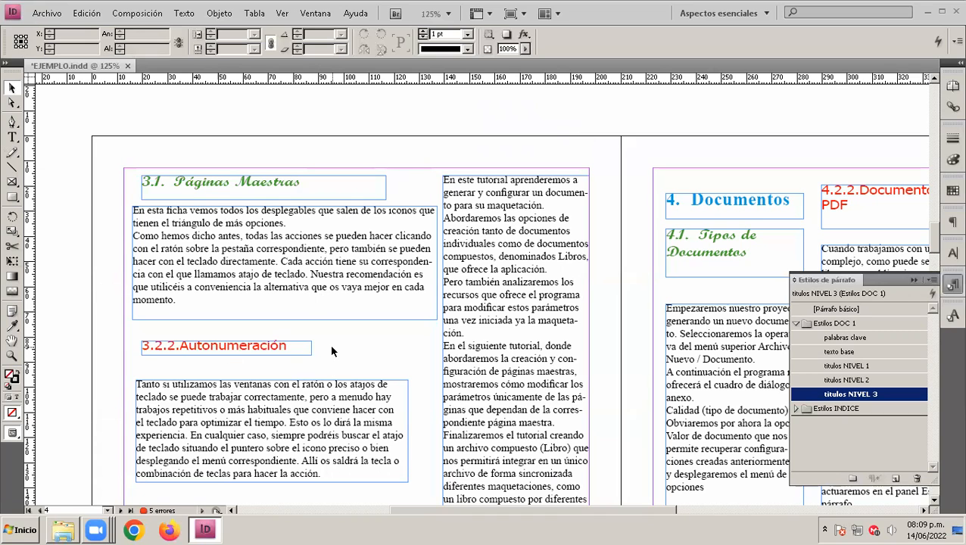
Look through the page 4-5 spread to check the numbering of the red level 3 headings against the other levels.
{"action": "scroll", "coordinate": [364, 345], "scroll_direction": "down", "scroll_amount": 3}
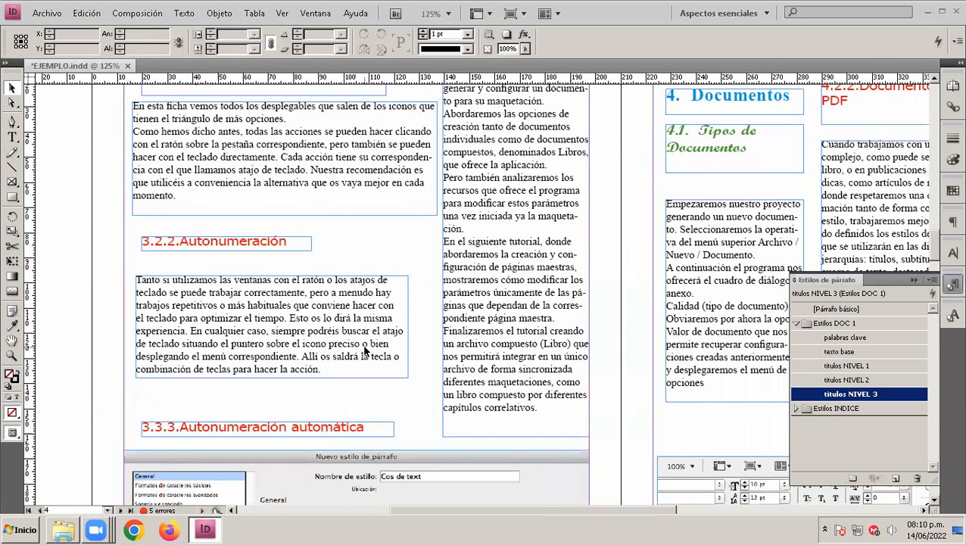
{"action": "scroll", "coordinate": [363, 346], "scroll_direction": "up", "scroll_amount": 4}
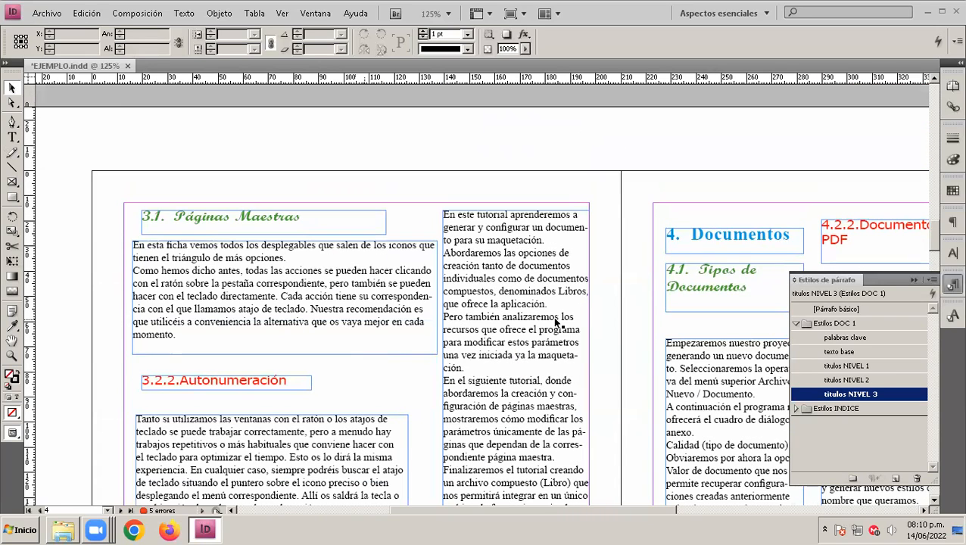
{"action": "key", "text": "space"}
{"action": "left_click_drag", "start_coordinate": [563, 357], "coordinate": [100, 344]}
{"action": "key", "text": "space"}
{"action": "left_click_drag", "start_coordinate": [282, 257], "coordinate": [208, 227]}
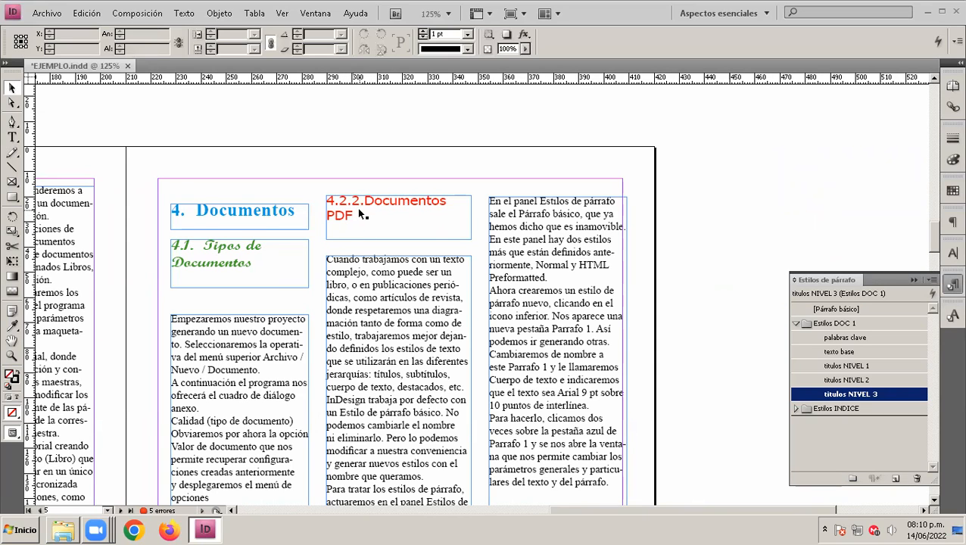
{"action": "left_click_drag", "start_coordinate": [395, 337], "coordinate": [408, 164]}
{"action": "left_click_drag", "start_coordinate": [406, 278], "coordinate": [392, 421]}
{"action": "left_click_drag", "start_coordinate": [385, 249], "coordinate": [393, 313]}
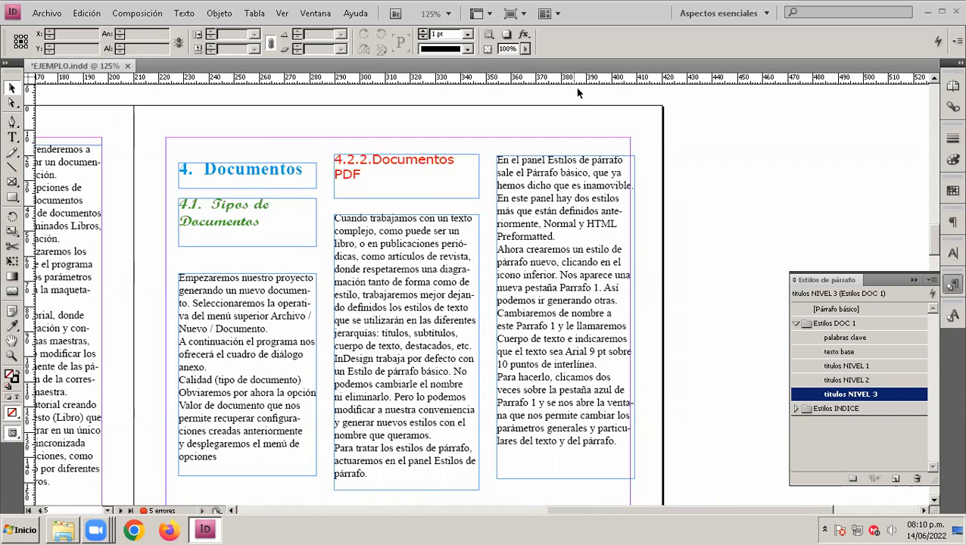
{"action": "left_click_drag", "start_coordinate": [592, 165], "coordinate": [594, 104]}
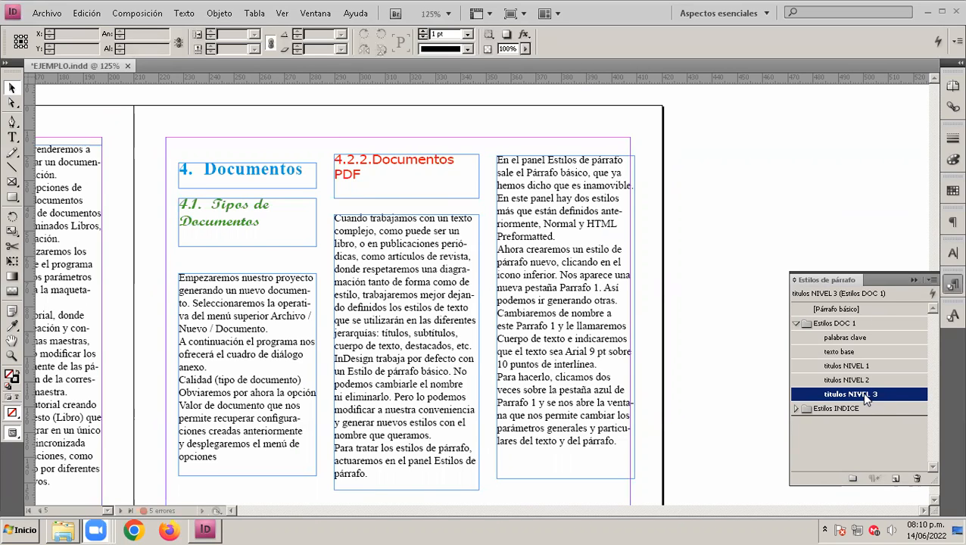
{"action": "left_click", "coordinate": [434, 227]}
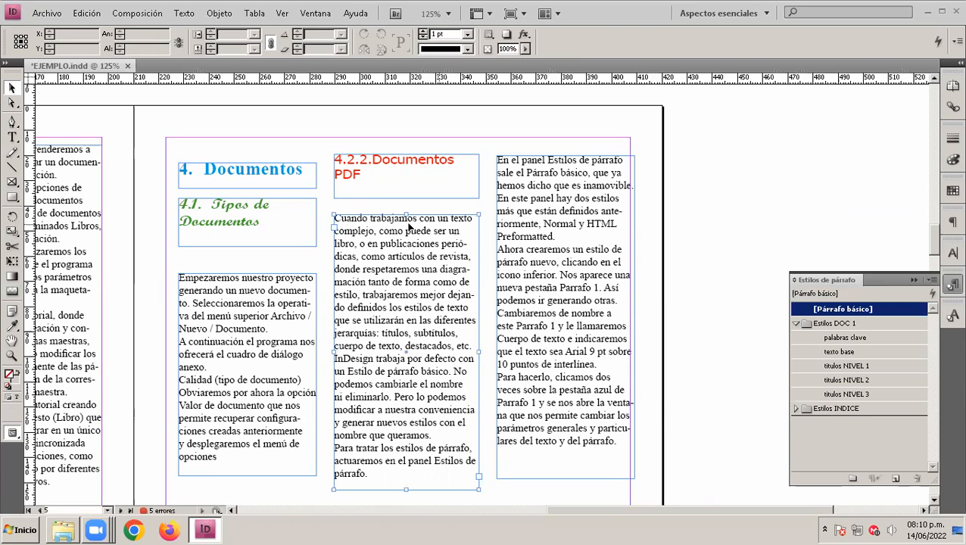
{"action": "left_click_drag", "start_coordinate": [414, 214], "coordinate": [480, 145]}
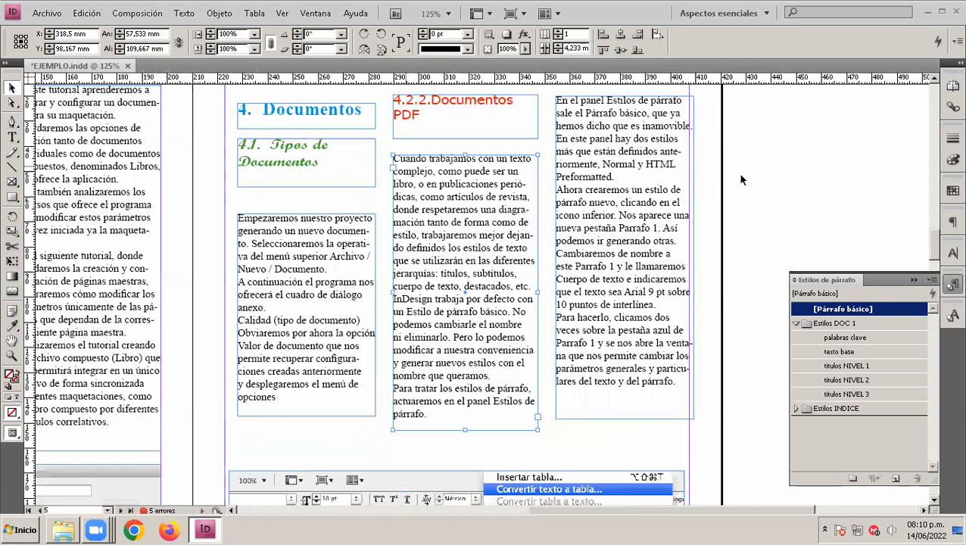
Turn off restarting the numbers after previous levels in the titulos NIVEL 3 numbering settings, keeping the headings visible beside the dialog.
{"action": "left_click", "coordinate": [849, 394]}
{"action": "double_click", "coordinate": [854, 395]}
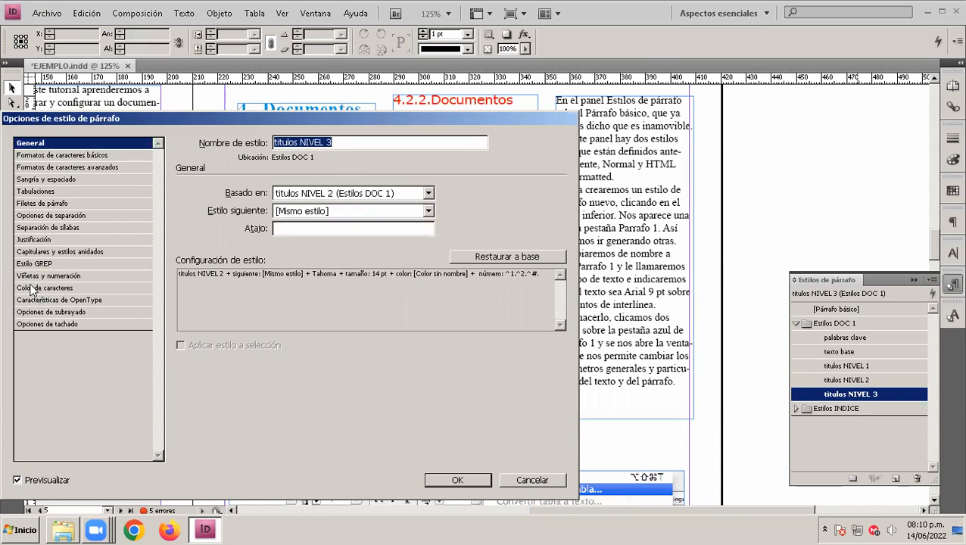
{"action": "left_click", "coordinate": [53, 277]}
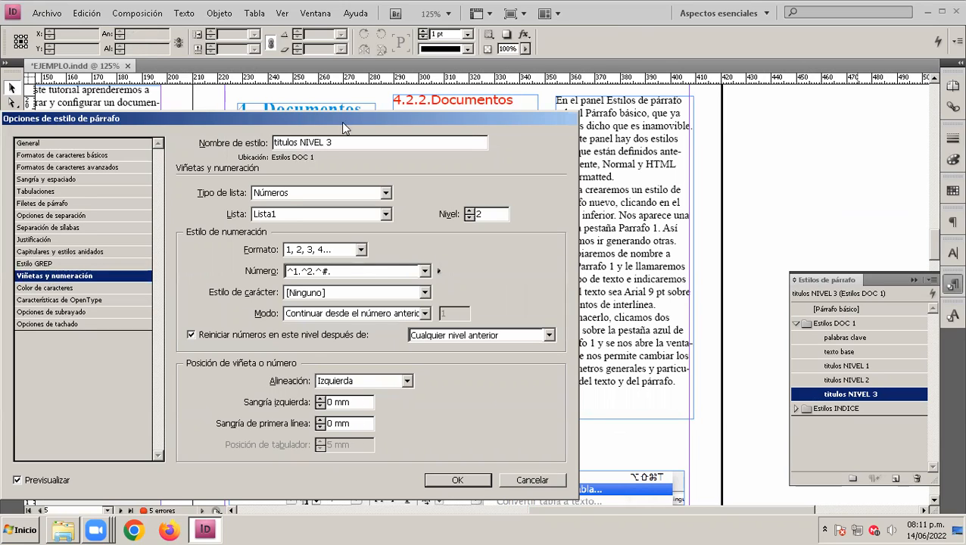
{"action": "left_click_drag", "start_coordinate": [348, 119], "coordinate": [351, 145]}
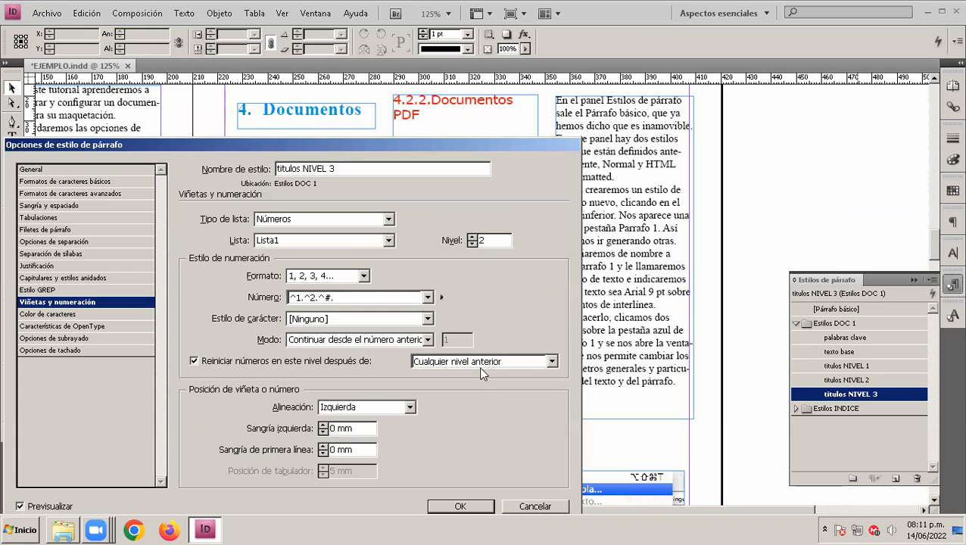
{"action": "left_click", "coordinate": [194, 361]}
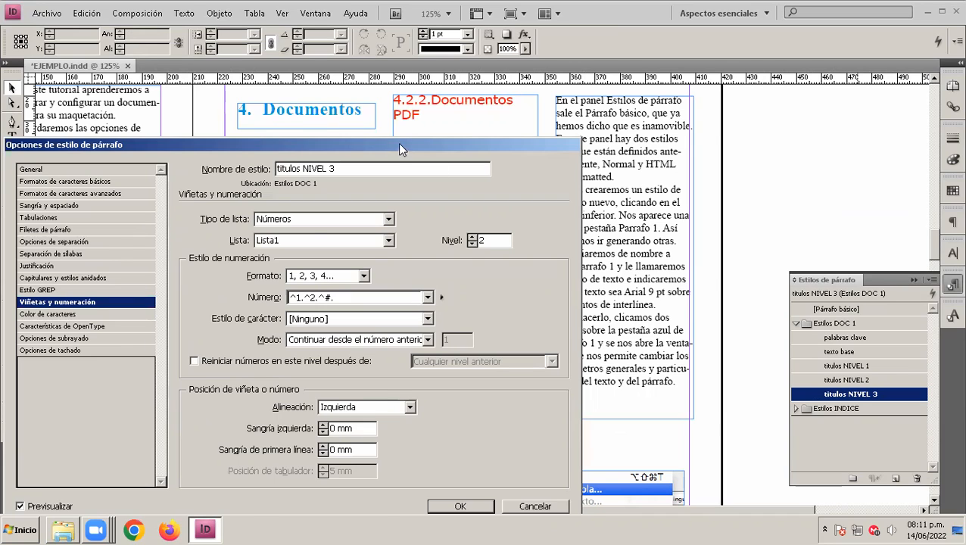
{"action": "left_click_drag", "start_coordinate": [397, 142], "coordinate": [410, 212]}
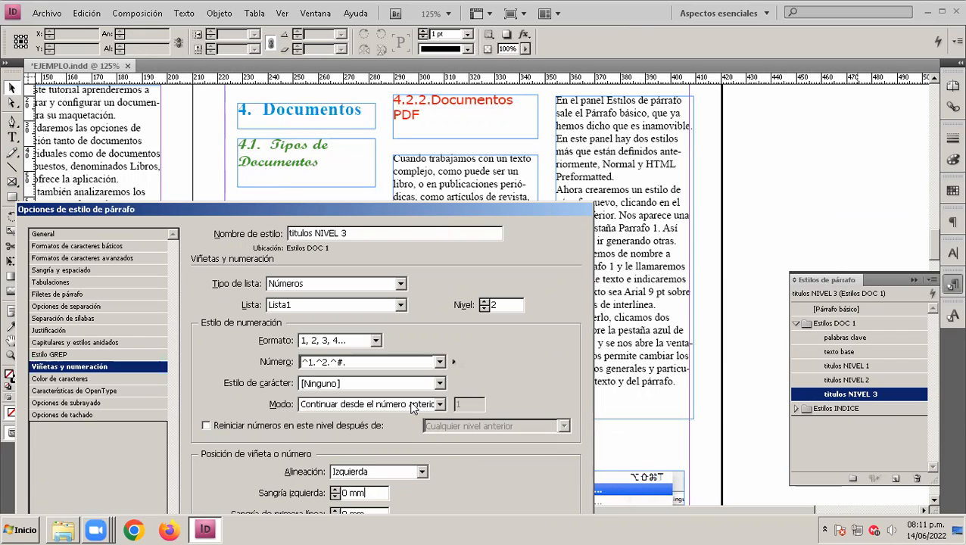
Try Lista2 and a new list Lista3 for titulos NIVEL 3, and return its list to Lista1.
{"action": "left_click", "coordinate": [400, 305]}
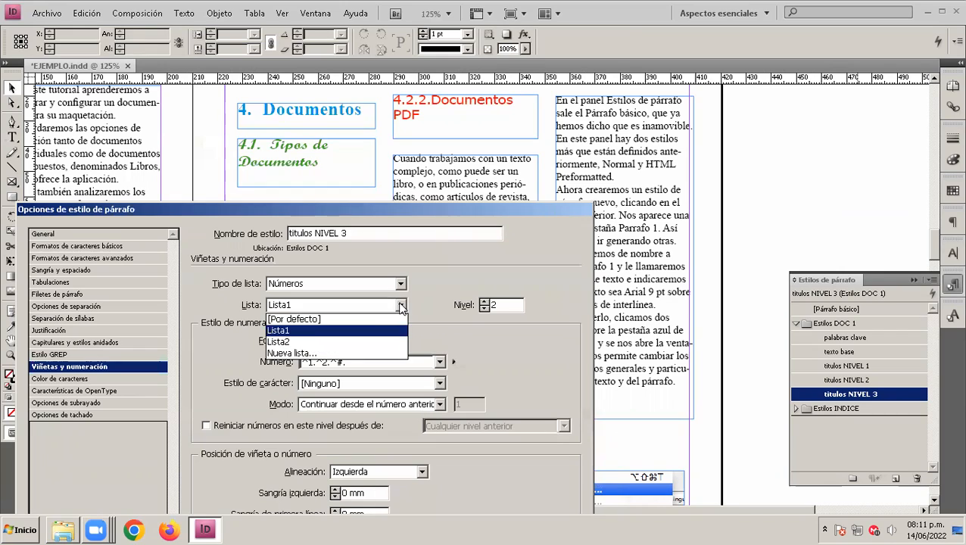
{"action": "left_click", "coordinate": [367, 343]}
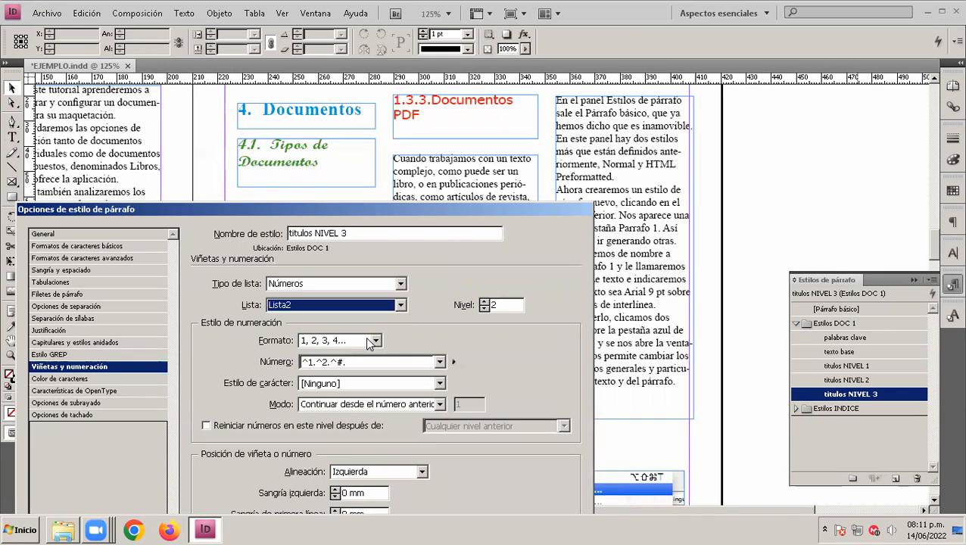
{"action": "left_click", "coordinate": [400, 304]}
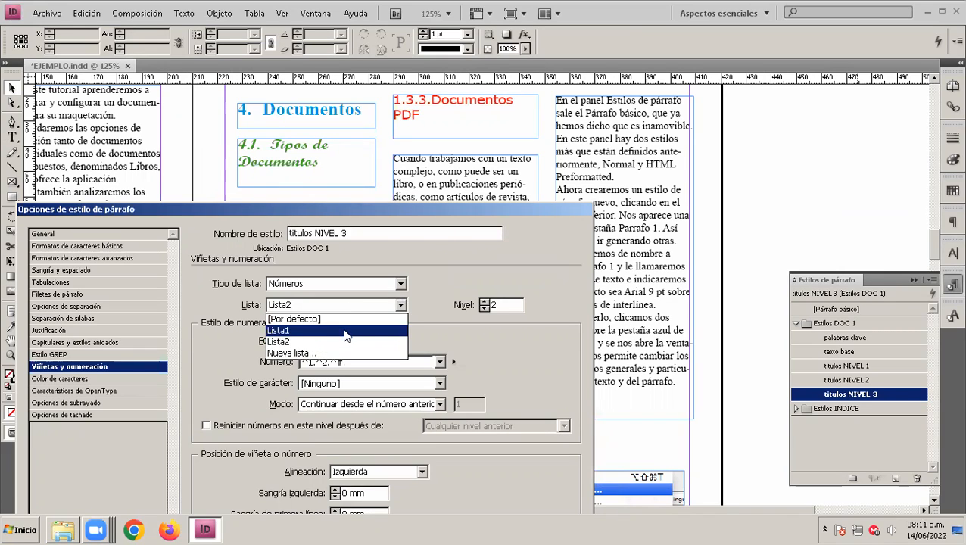
{"action": "left_click", "coordinate": [347, 353]}
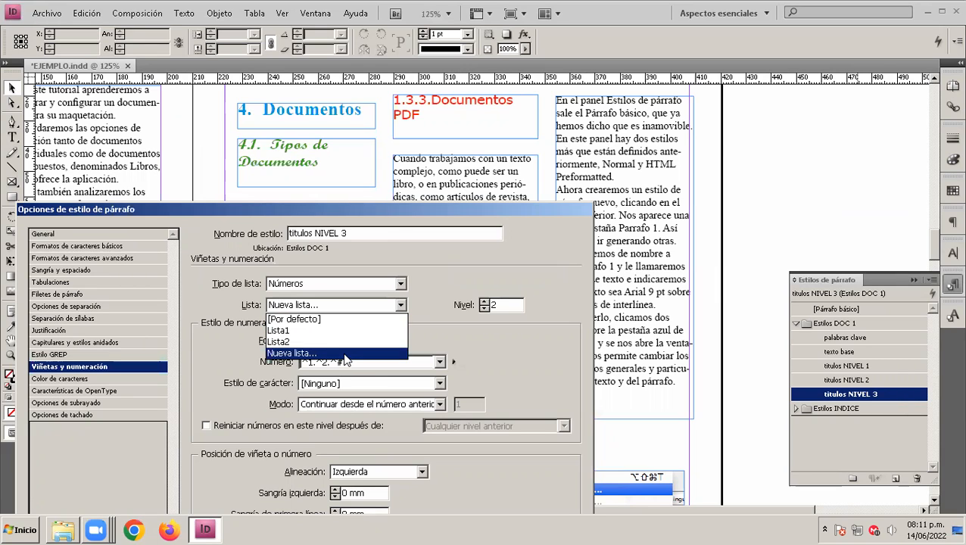
{"action": "left_click", "coordinate": [627, 223]}
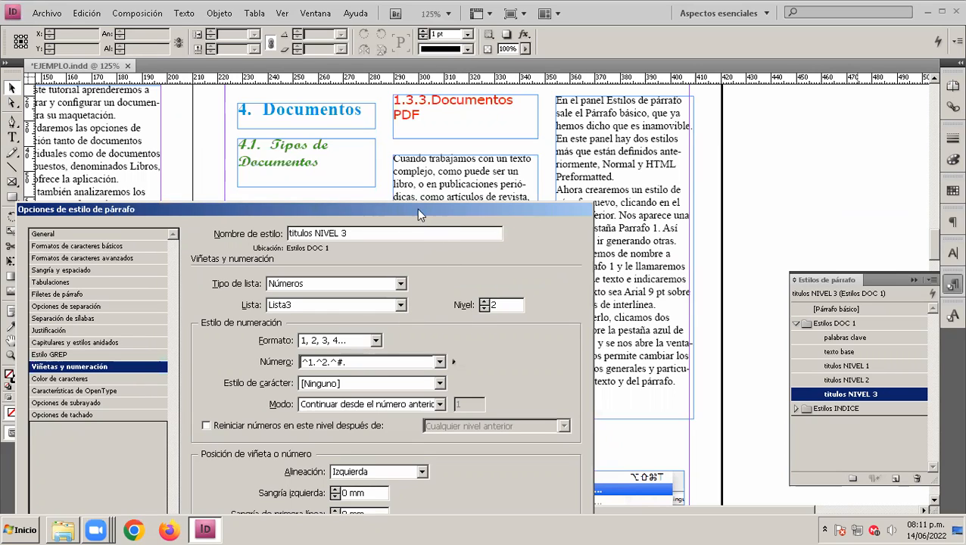
{"action": "left_click", "coordinate": [400, 305]}
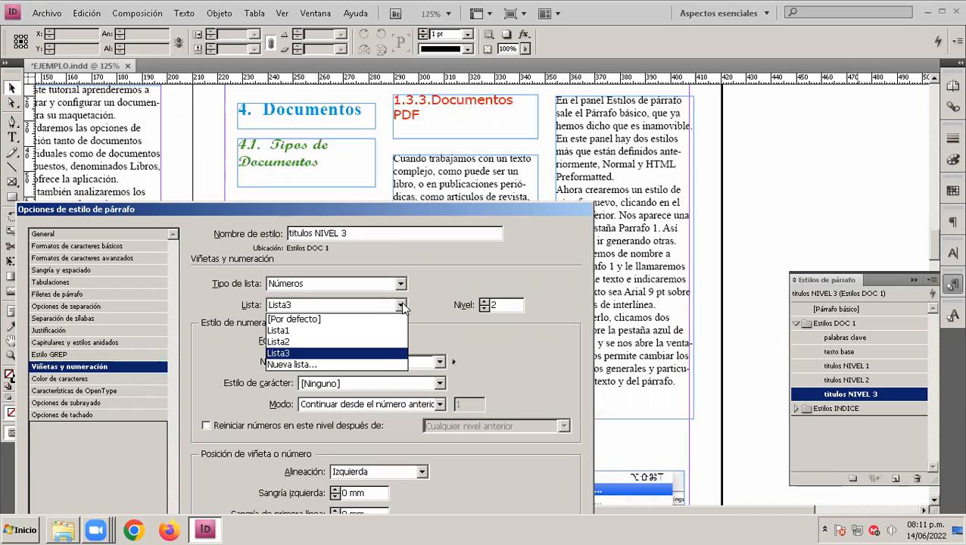
{"action": "left_click", "coordinate": [316, 331]}
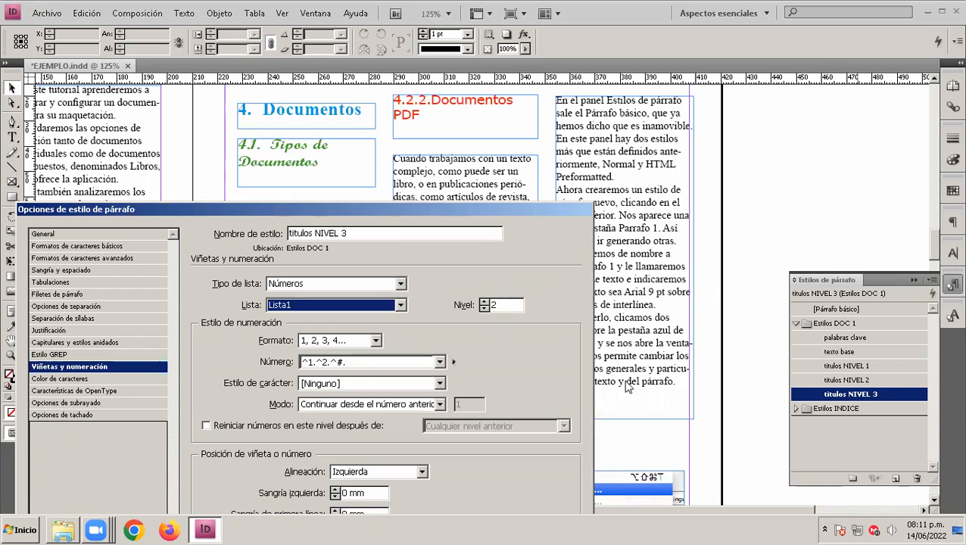
Set the numbering level of the titulos NIVEL 3 style to 3.
{"action": "left_click", "coordinate": [599, 19]}
{"action": "mouse_move", "coordinate": [540, 328]}
{"action": "left_mouse_down"}
{"action": "mouse_move", "coordinate": [543, 309]}
{"action": "mouse_move", "coordinate": [525, 327]}
{"action": "left_mouse_up"}
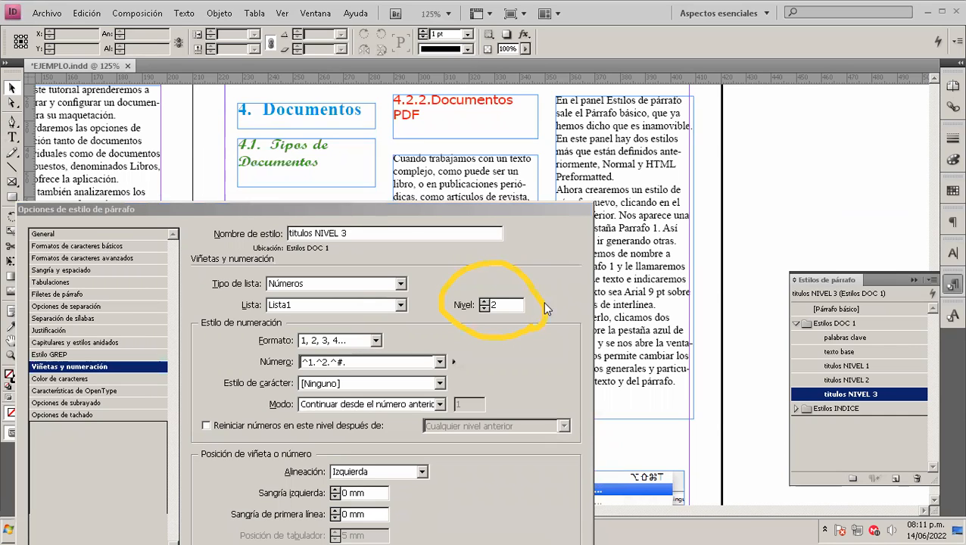
{"action": "double_click", "coordinate": [494, 305]}
{"action": "key", "text": "BackSpace"}
{"action": "left_click", "coordinate": [486, 301]}
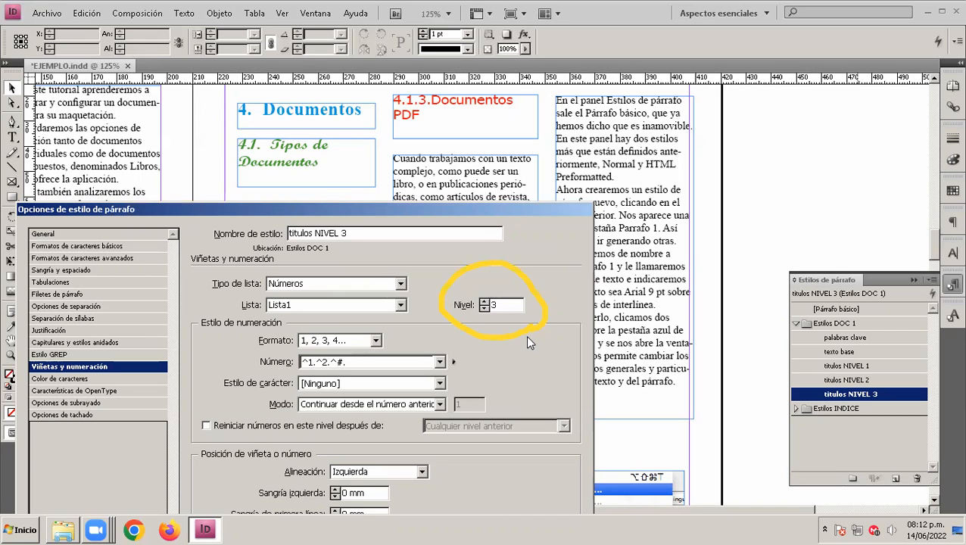
Preview Lista2 and Lista3 as the numbering list of titulos NIVEL 3 and set it back to Lista1.
{"action": "left_click", "coordinate": [402, 305]}
{"action": "left_click", "coordinate": [351, 345]}
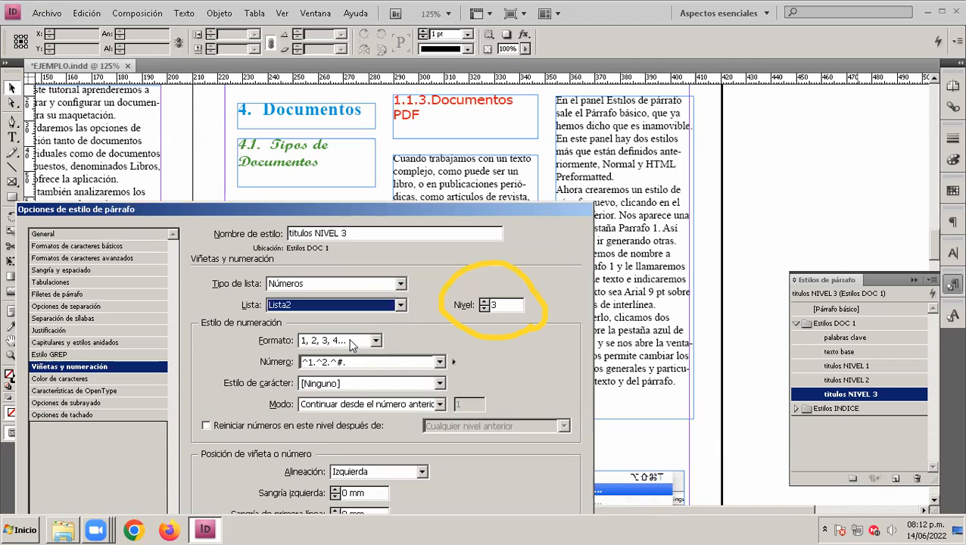
{"action": "left_click", "coordinate": [401, 306]}
{"action": "left_click", "coordinate": [348, 353]}
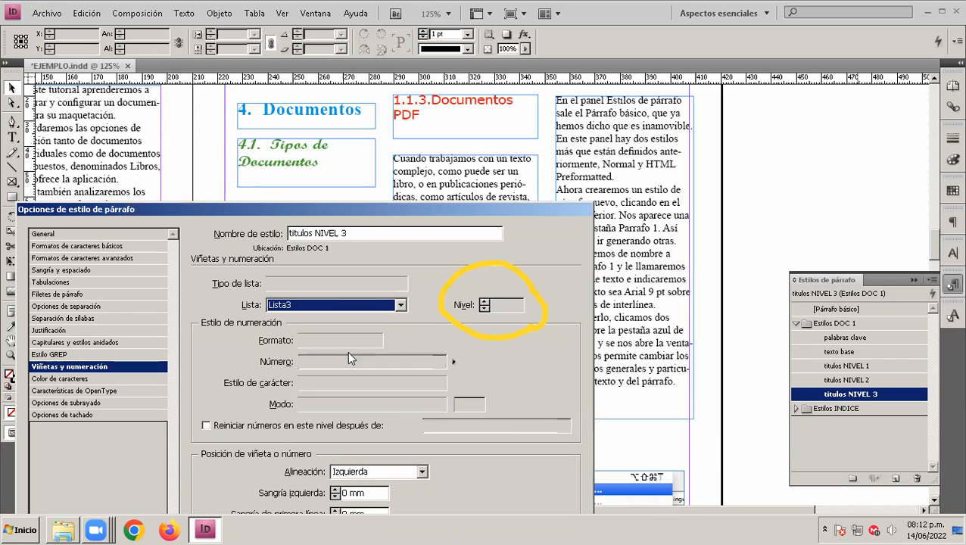
{"action": "left_click", "coordinate": [401, 304]}
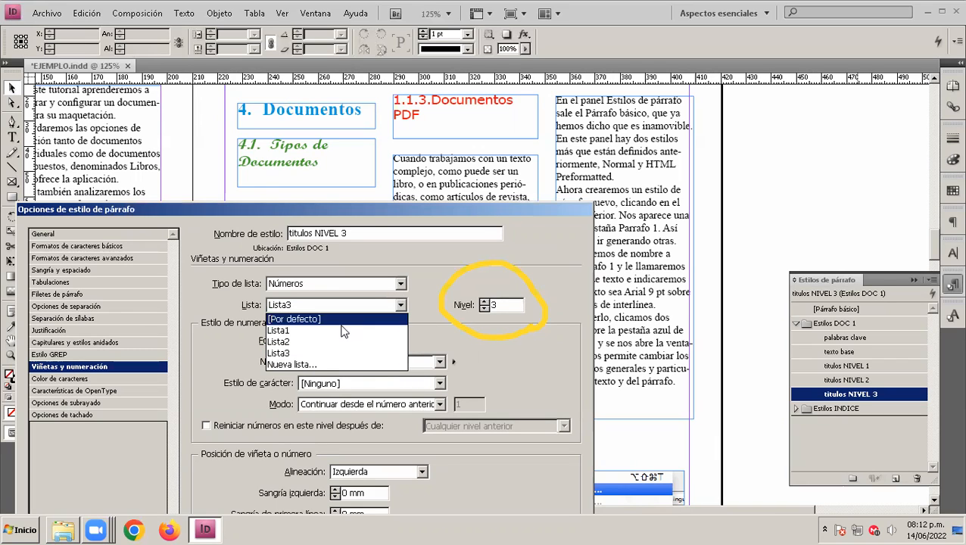
{"action": "left_click", "coordinate": [334, 330]}
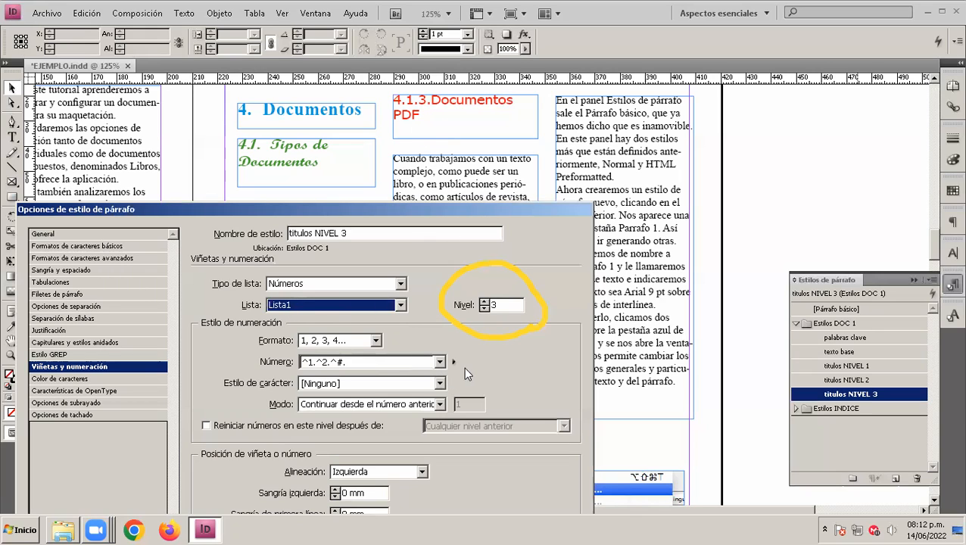
Turn on restarting the titulos NIVEL 3 numbers after any previous level (Cualquier nivel anterior) and apply the style options.
{"action": "left_click", "coordinate": [439, 405]}
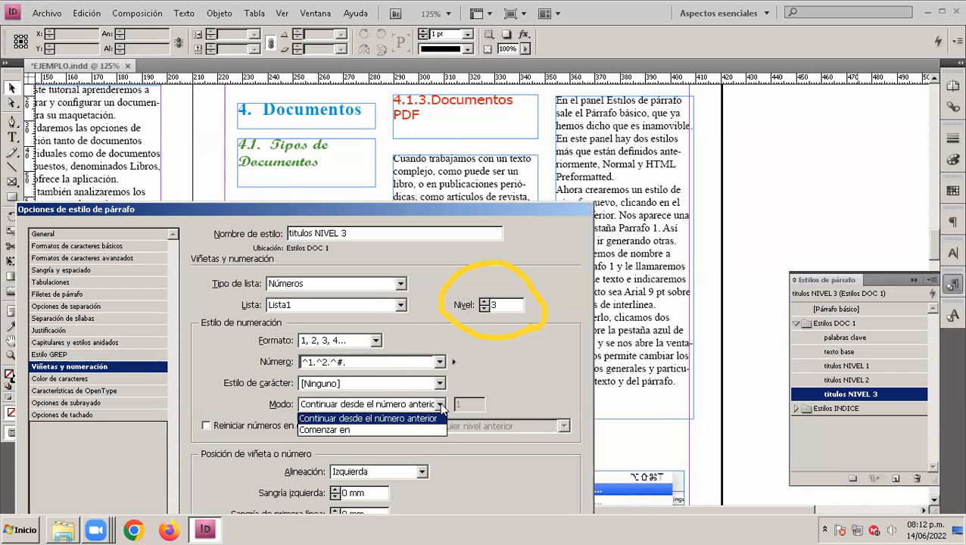
{"action": "left_click", "coordinate": [440, 406]}
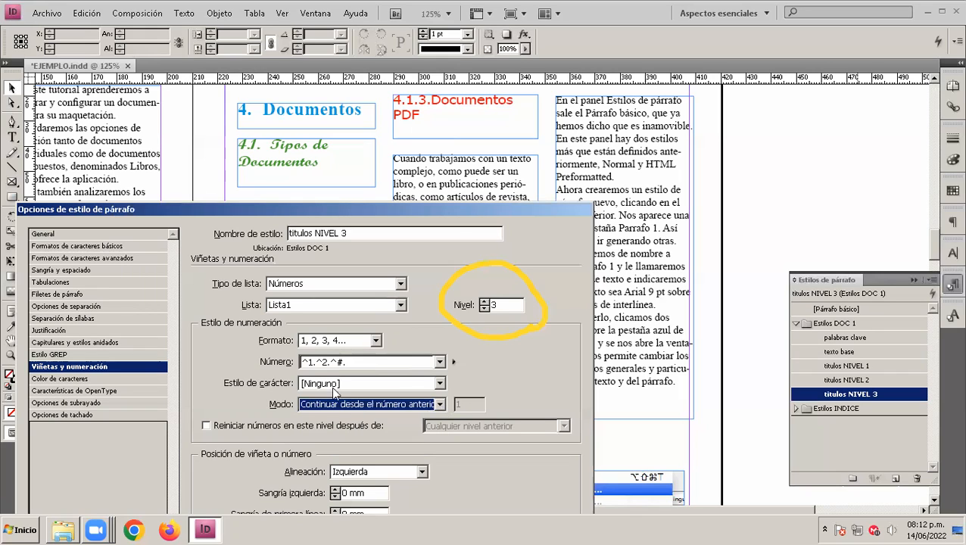
{"action": "left_click", "coordinate": [206, 426]}
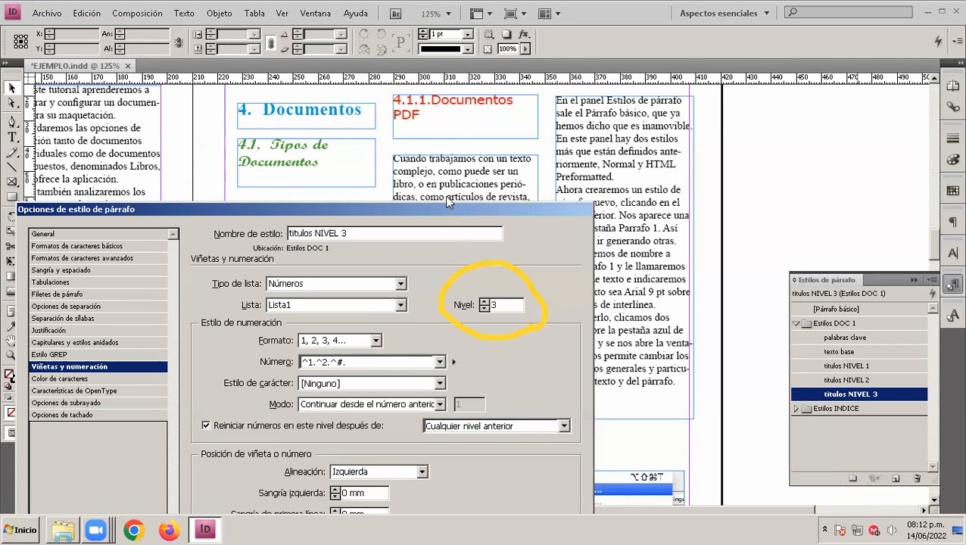
{"action": "left_click_drag", "start_coordinate": [450, 213], "coordinate": [484, 126]}
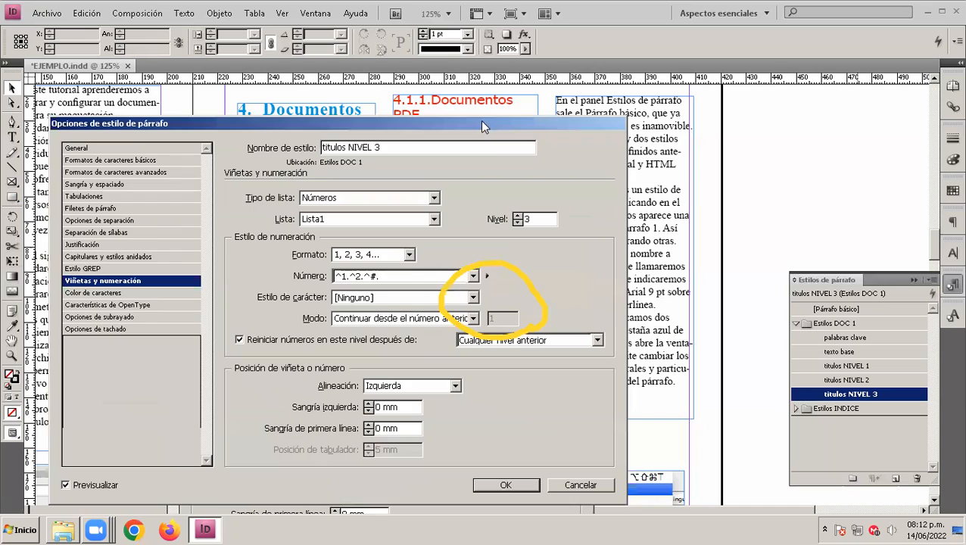
{"action": "left_click", "coordinate": [503, 485]}
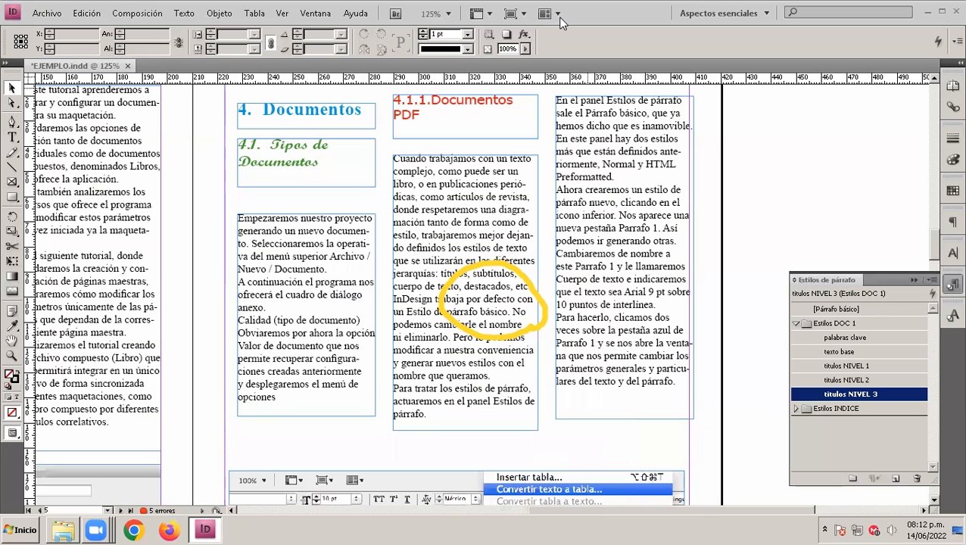
{"action": "left_click", "coordinate": [534, 287]}
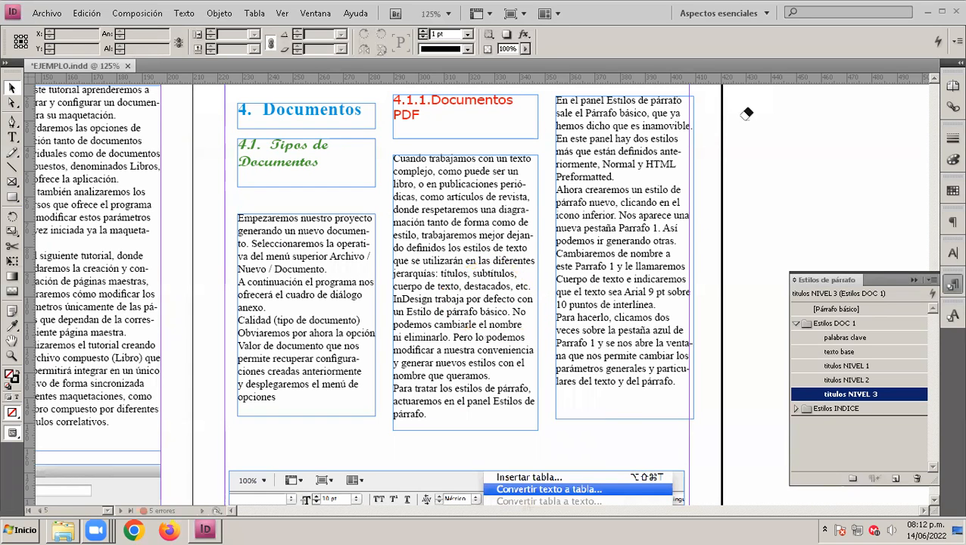
Try deleting the red Autonumeración heading on page 4 to test the renumbering, and undo the deletion.
{"action": "left_click", "coordinate": [432, 210]}
{"action": "scroll", "coordinate": [432, 208], "scroll_direction": "up", "scroll_amount": 1}
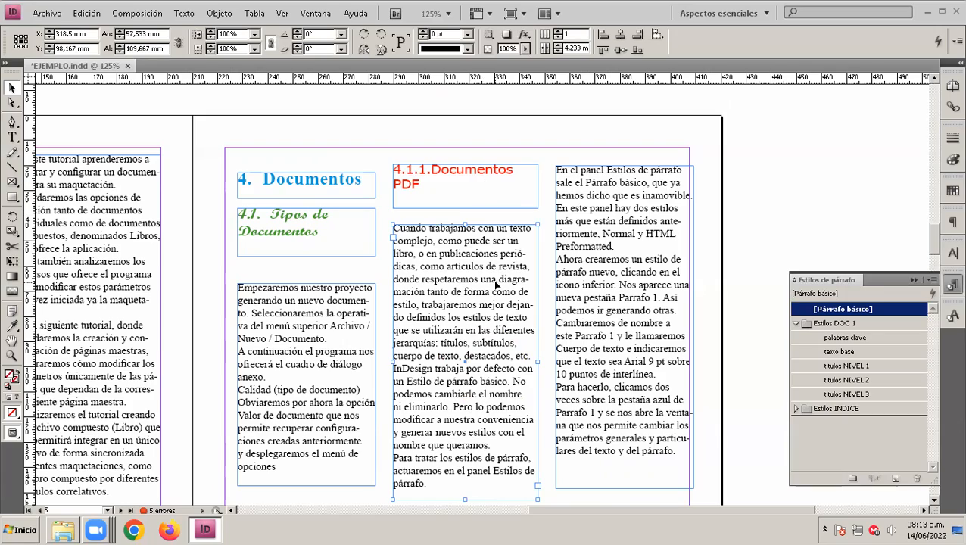
{"action": "left_click_drag", "start_coordinate": [379, 299], "coordinate": [566, 310]}
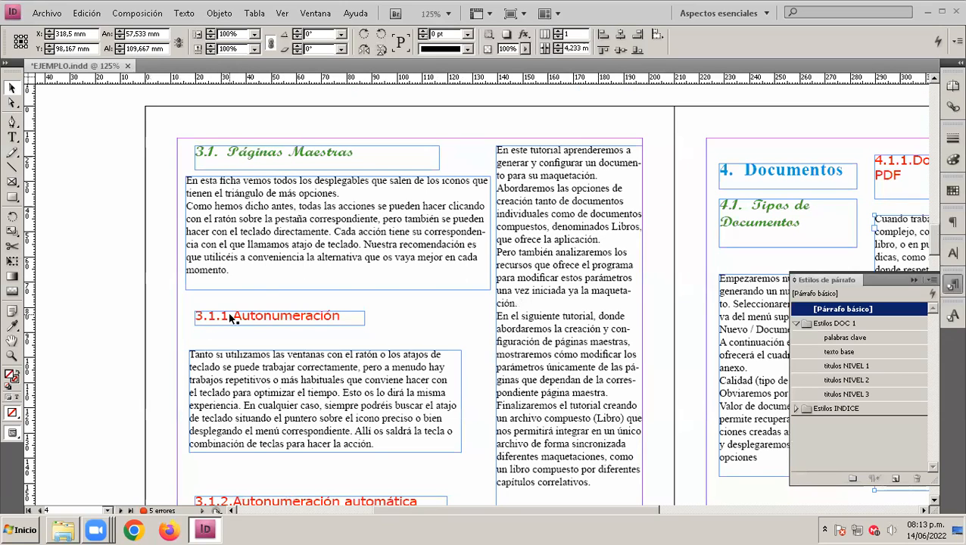
{"action": "left_click_drag", "start_coordinate": [253, 338], "coordinate": [232, 264]}
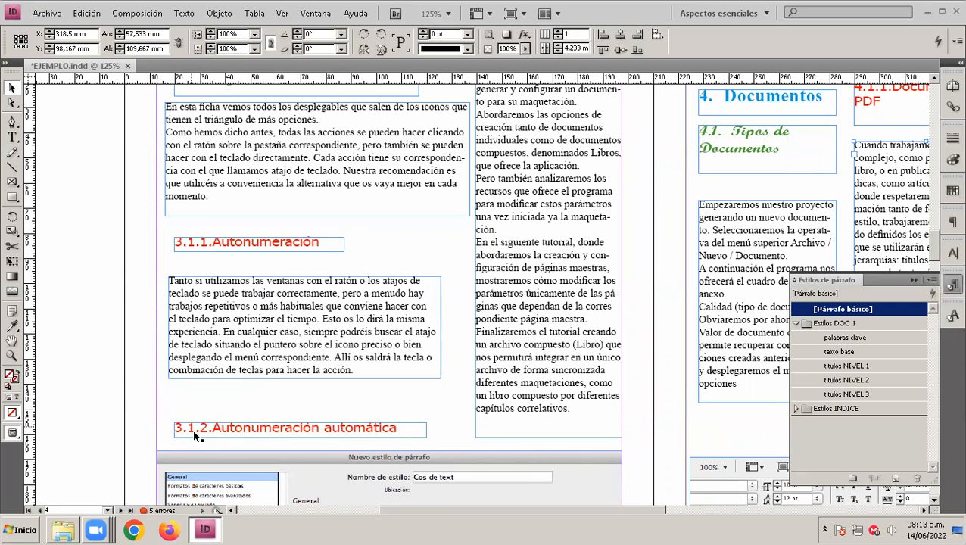
{"action": "left_click_drag", "start_coordinate": [291, 370], "coordinate": [246, 392]}
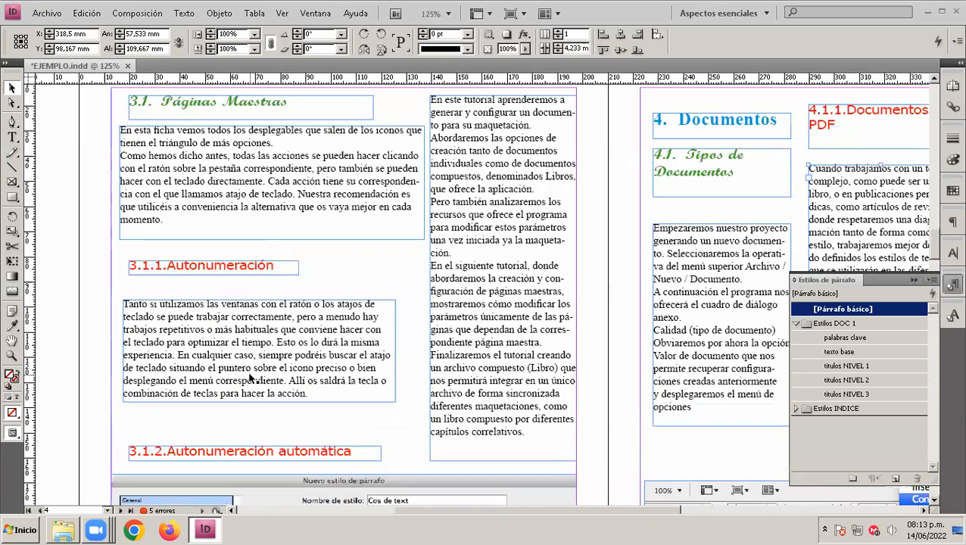
{"action": "left_click_drag", "start_coordinate": [256, 359], "coordinate": [258, 366]}
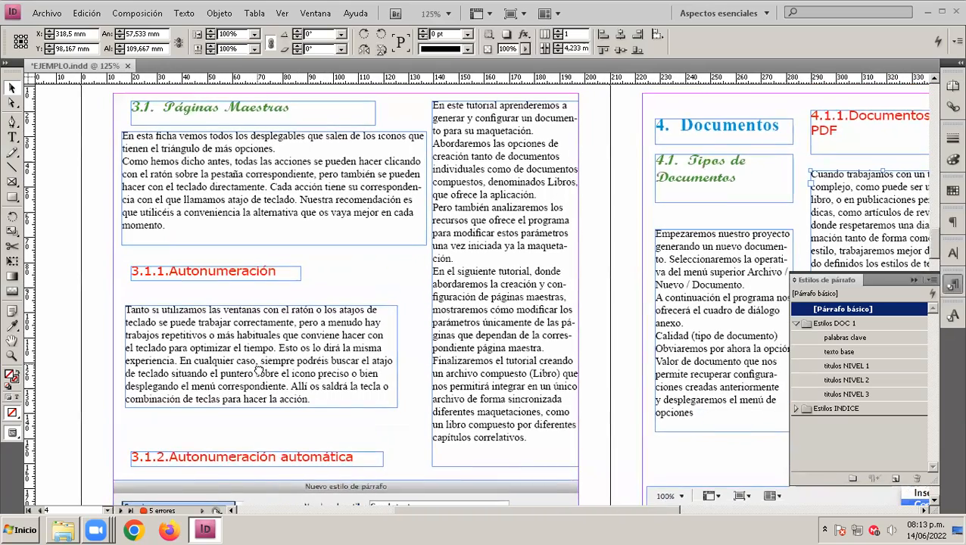
{"action": "left_click", "coordinate": [203, 275]}
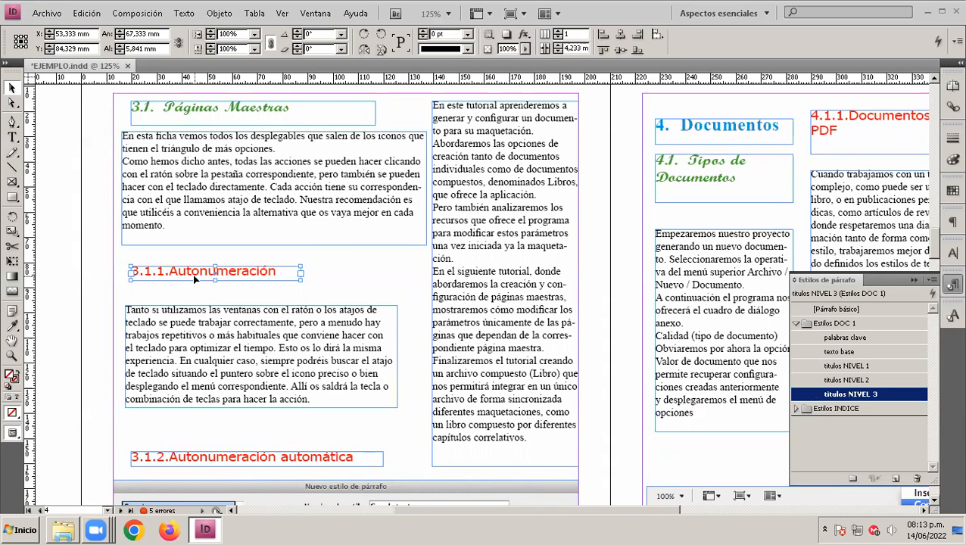
{"action": "key", "text": "Delete"}
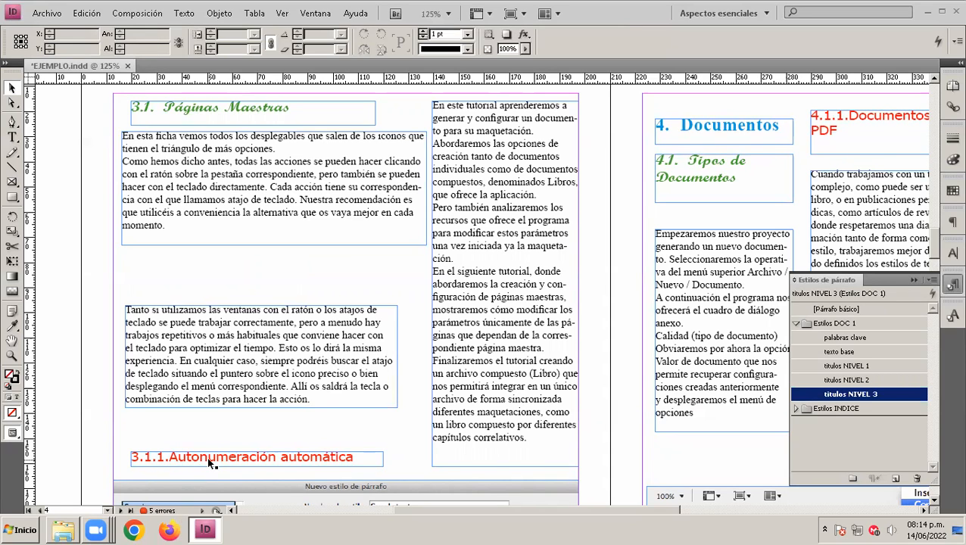
{"action": "key", "text": "ctrl+z"}
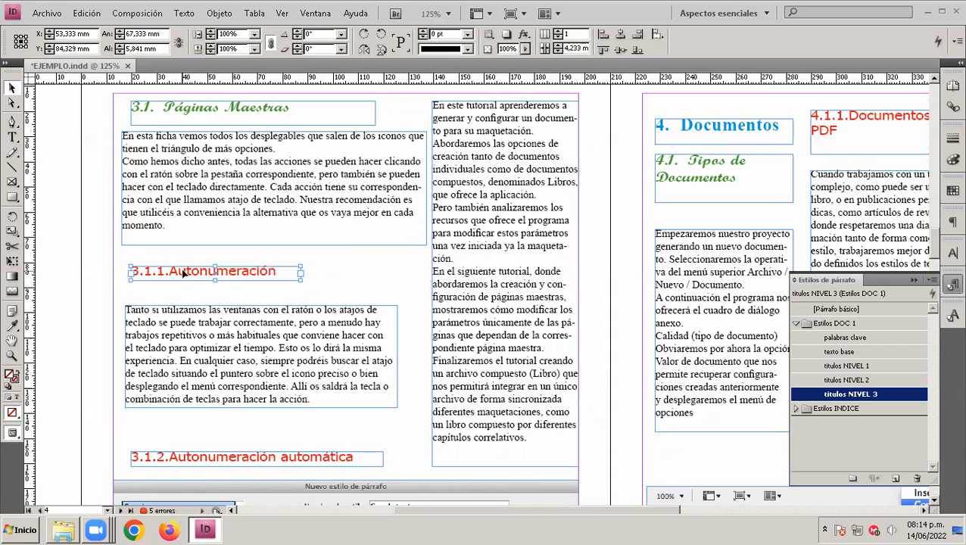
Duplicate the red Autonumeración heading on page 4 and try the copy above and below the text block and beside it.
{"action": "key", "text": "ctrl+v"}
{"action": "left_click_drag", "start_coordinate": [423, 297], "coordinate": [164, 300]}
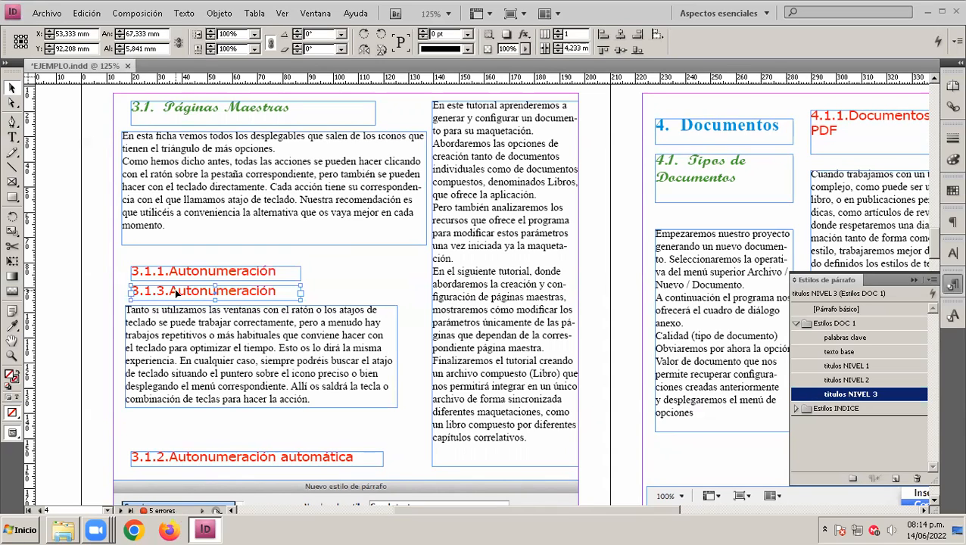
{"action": "double_click", "coordinate": [175, 294]}
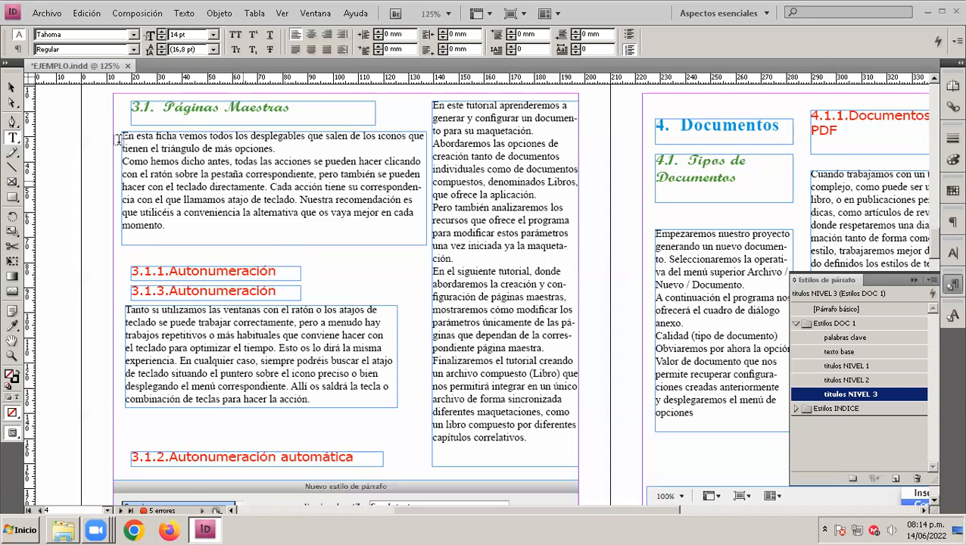
{"action": "left_click", "coordinate": [17, 88]}
{"action": "left_click", "coordinate": [213, 296]}
{"action": "left_click_drag", "start_coordinate": [213, 297], "coordinate": [191, 428]}
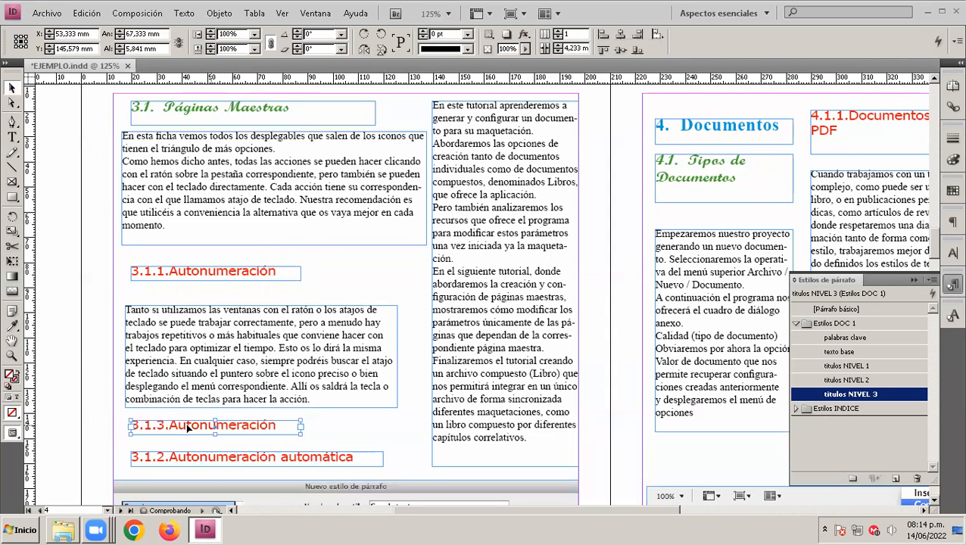
{"action": "left_click_drag", "start_coordinate": [172, 429], "coordinate": [404, 331]}
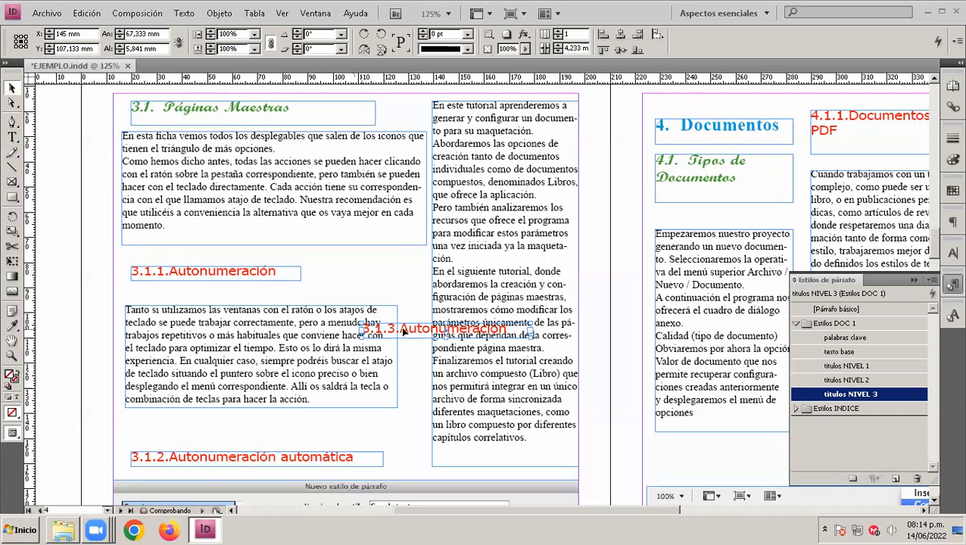
Move the Autonumeración automática heading up directly under the text block and place the duplicated Autonumeración heading beneath it.
{"action": "left_click", "coordinate": [274, 460]}
{"action": "left_click_drag", "start_coordinate": [274, 461], "coordinate": [270, 424]}
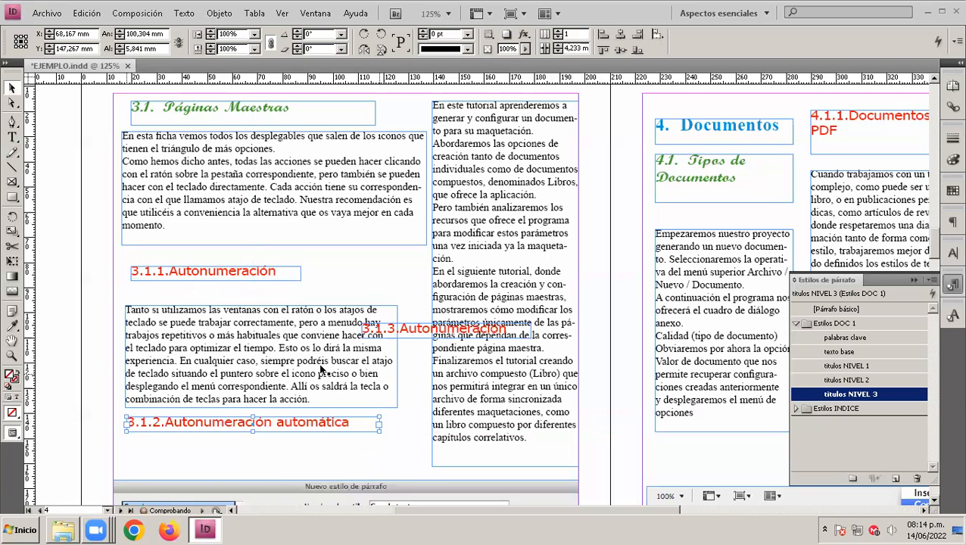
{"action": "left_click_drag", "start_coordinate": [420, 331], "coordinate": [183, 463]}
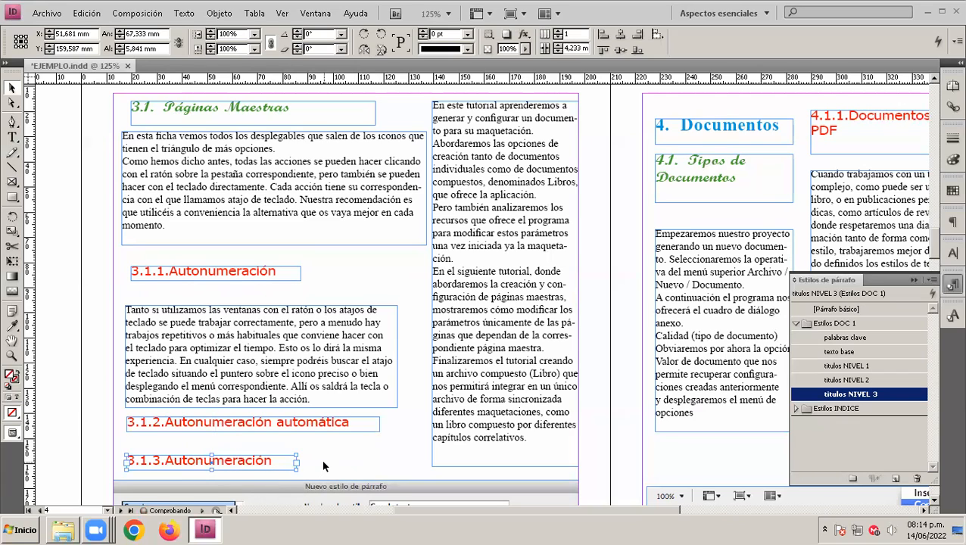
Try deleting the Autonumeración automática heading, undo the deletion, and remove the duplicated Autonumeración heading.
{"action": "left_click", "coordinate": [219, 420]}
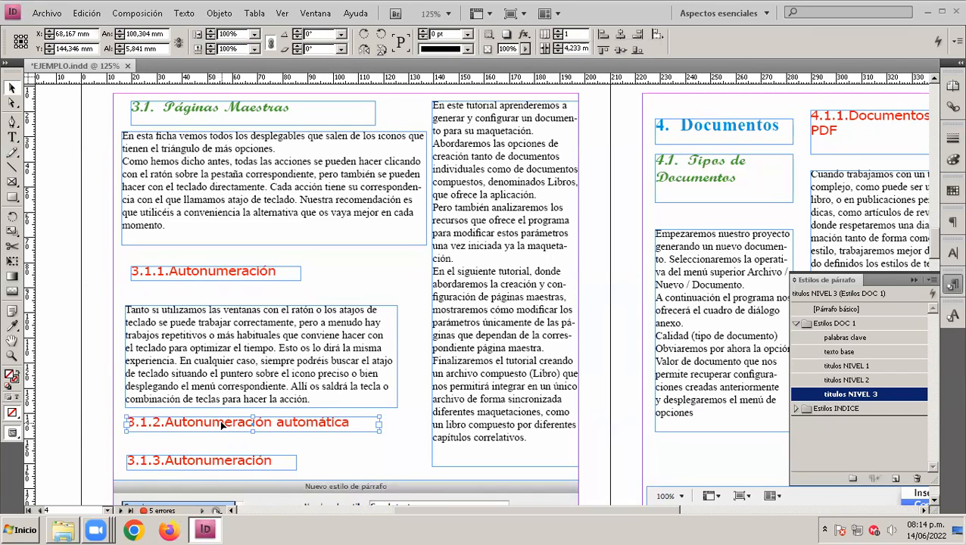
{"action": "key", "text": "Delete"}
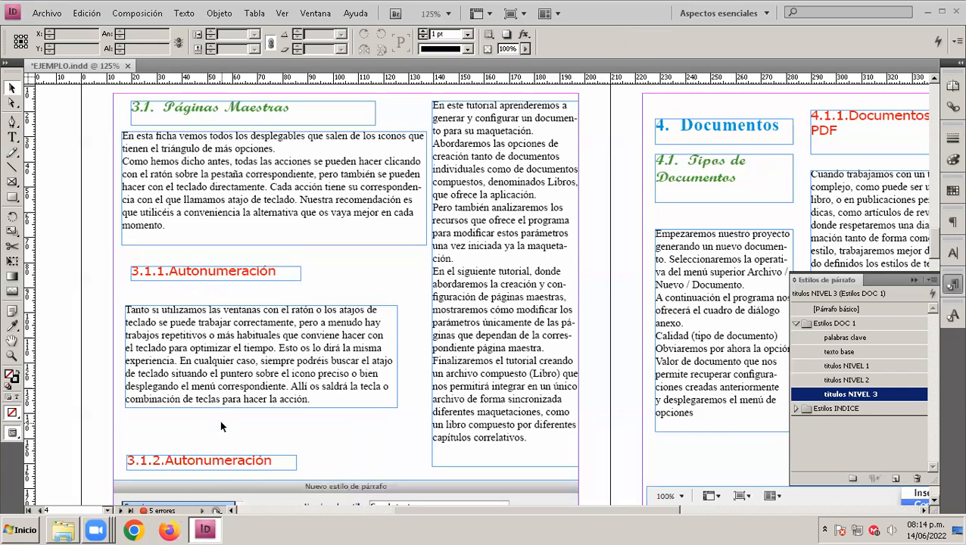
{"action": "key", "text": "ctrl+z"}
{"action": "key", "text": "ctrl+z"}
{"action": "key", "text": "ctrl+z"}
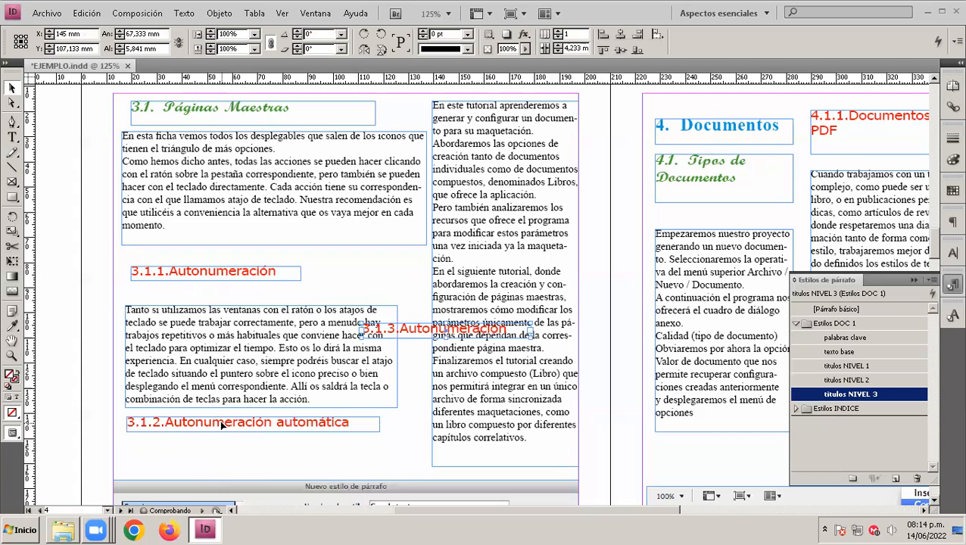
{"action": "key", "text": "ctrl+z"}
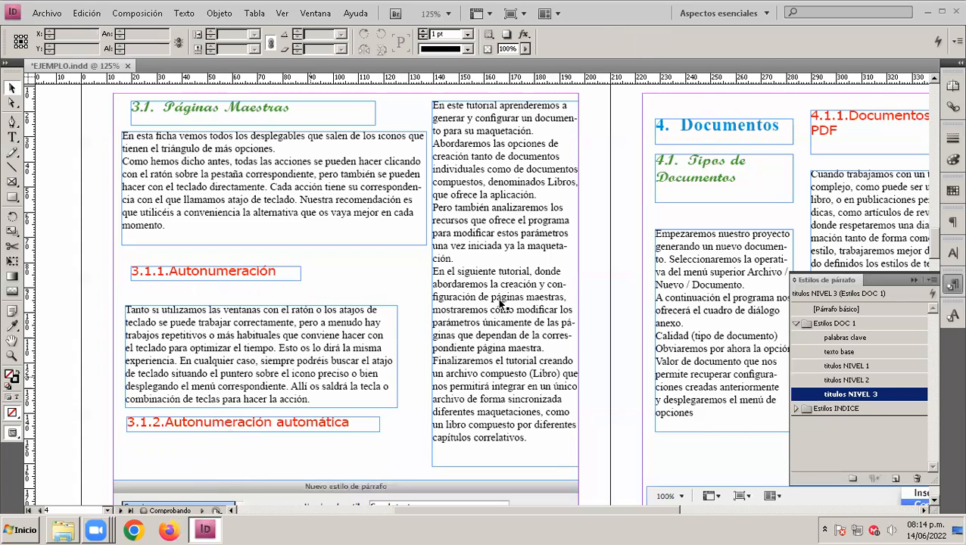
Look back through the page 2-3 spread to check the numbering of the blue level 1 and green level 2 headings.
{"action": "key", "text": "space"}
{"action": "left_click_drag", "start_coordinate": [494, 271], "coordinate": [355, 428]}
{"action": "left_click_drag", "start_coordinate": [434, 286], "coordinate": [454, 469]}
{"action": "left_click_drag", "start_coordinate": [491, 119], "coordinate": [479, 272]}
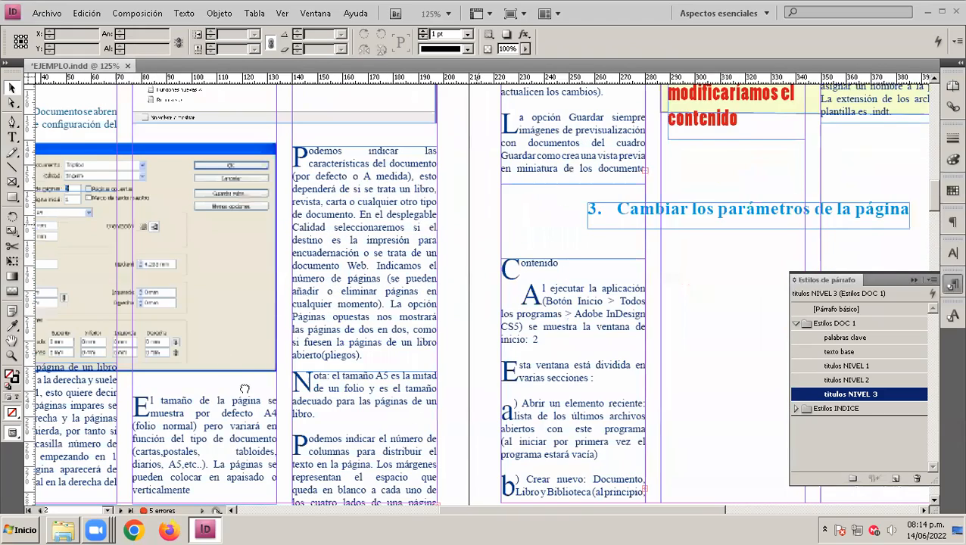
{"action": "left_click_drag", "start_coordinate": [588, 146], "coordinate": [637, 347]}
{"action": "left_click_drag", "start_coordinate": [502, 243], "coordinate": [207, 377]}
{"action": "left_click_drag", "start_coordinate": [406, 268], "coordinate": [358, 472]}
{"action": "left_click_drag", "start_coordinate": [406, 330], "coordinate": [332, 231]}
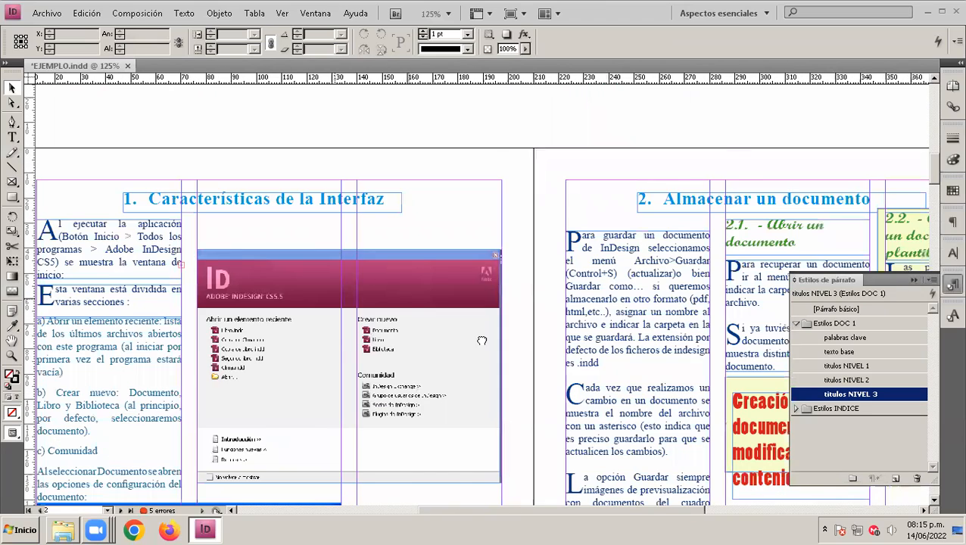
Look through the spreads from page 2 to page 8 to check the heading numbering across all three levels.
{"action": "left_click_drag", "start_coordinate": [480, 340], "coordinate": [328, 235]}
{"action": "left_click_drag", "start_coordinate": [485, 273], "coordinate": [566, 98]}
{"action": "mouse_move", "coordinate": [438, 352]}
{"action": "left_mouse_down"}
{"action": "mouse_move", "coordinate": [535, 141]}
{"action": "mouse_move", "coordinate": [492, 179]}
{"action": "left_mouse_up"}
{"action": "left_click_drag", "start_coordinate": [447, 317], "coordinate": [450, 140]}
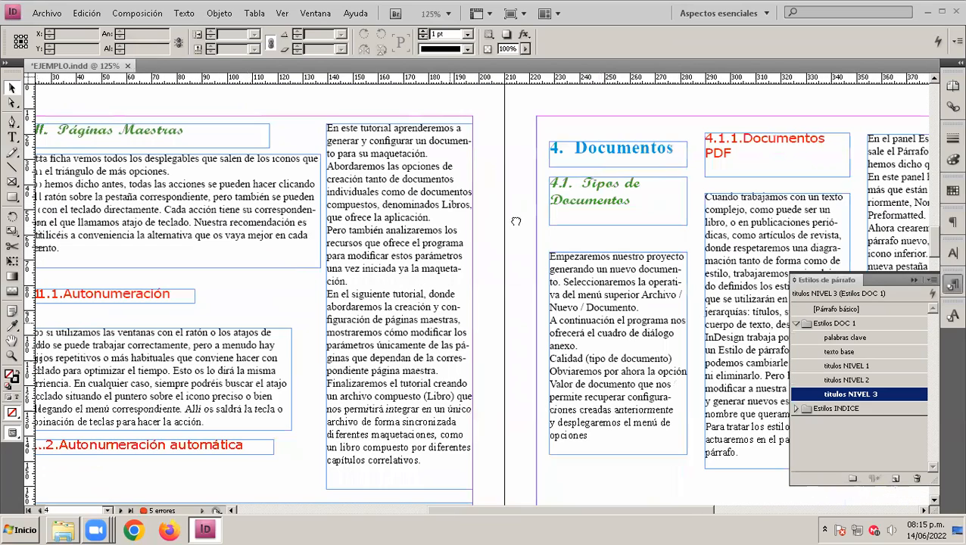
{"action": "mouse_move", "coordinate": [355, 433]}
{"action": "left_mouse_down"}
{"action": "mouse_move", "coordinate": [425, 328]}
{"action": "mouse_move", "coordinate": [420, 229]}
{"action": "left_mouse_up"}
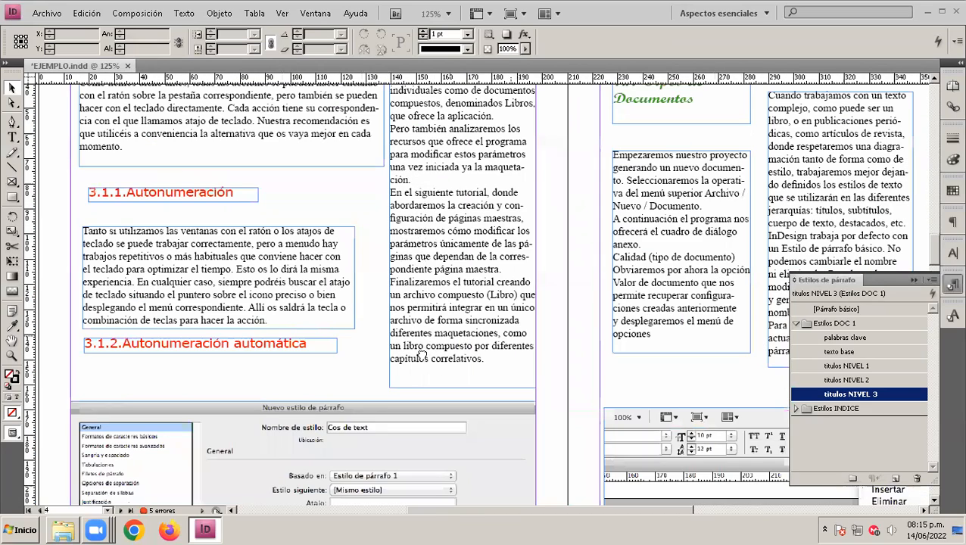
{"action": "left_click_drag", "start_coordinate": [420, 354], "coordinate": [420, 139]}
{"action": "left_click_drag", "start_coordinate": [414, 337], "coordinate": [416, 203]}
{"action": "left_click_drag", "start_coordinate": [496, 206], "coordinate": [485, 113]}
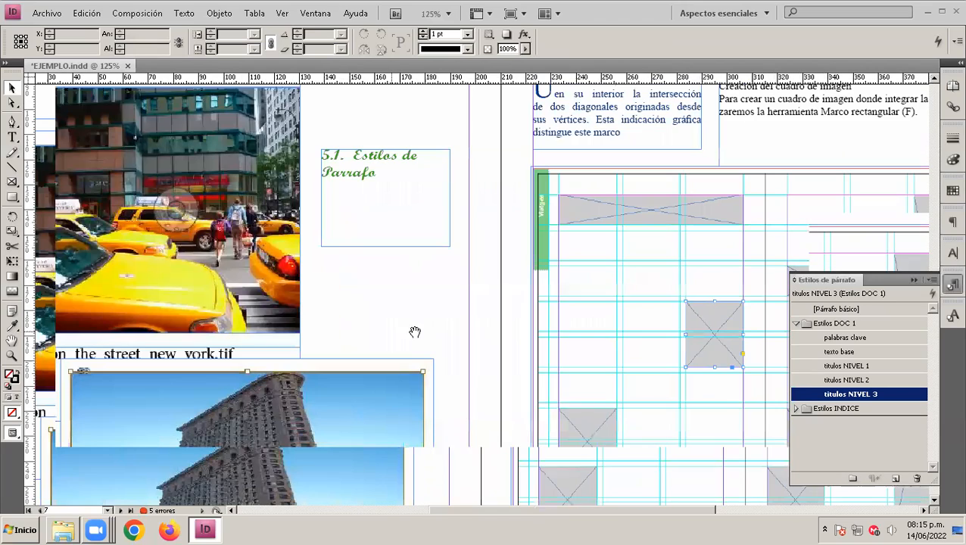
{"action": "scroll", "coordinate": [417, 327], "scroll_direction": "down", "scroll_amount": 10}
{"action": "scroll", "coordinate": [420, 228], "scroll_direction": "down", "scroll_amount": 3}
{"action": "scroll", "coordinate": [369, 262], "scroll_direction": "down", "scroll_amount": 5}
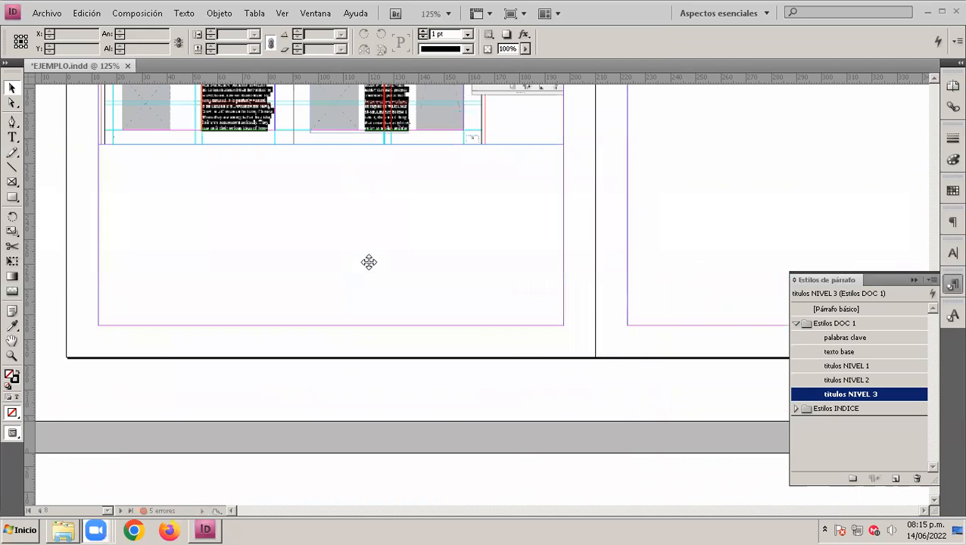
{"action": "scroll", "coordinate": [406, 285], "scroll_direction": "up", "scroll_amount": 5}
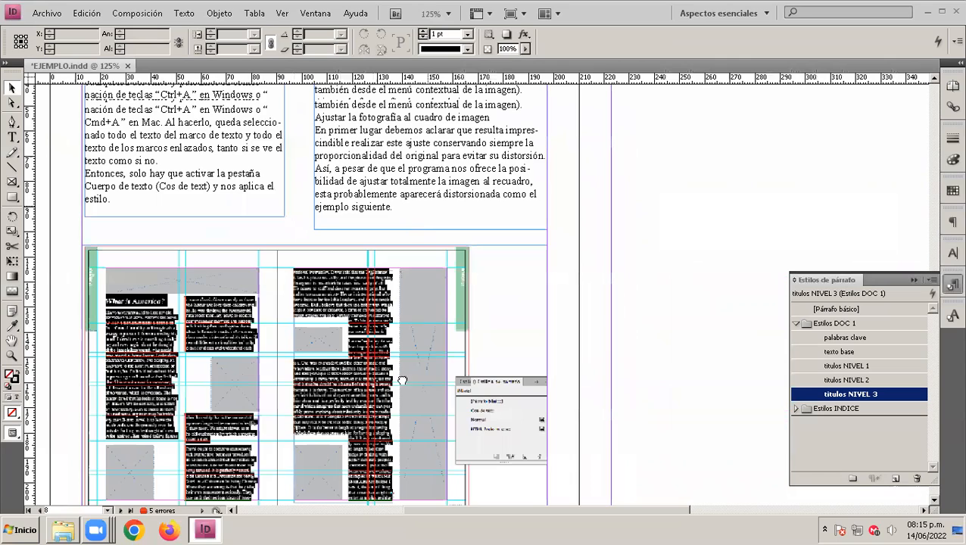
Look back through the spreads from page 8 to page 4 to check the heading numbering across all three levels.
{"action": "left_click_drag", "start_coordinate": [402, 218], "coordinate": [385, 474]}
{"action": "left_click_drag", "start_coordinate": [405, 289], "coordinate": [376, 492]}
{"action": "left_click_drag", "start_coordinate": [392, 237], "coordinate": [369, 409]}
{"action": "left_click_drag", "start_coordinate": [369, 200], "coordinate": [390, 450]}
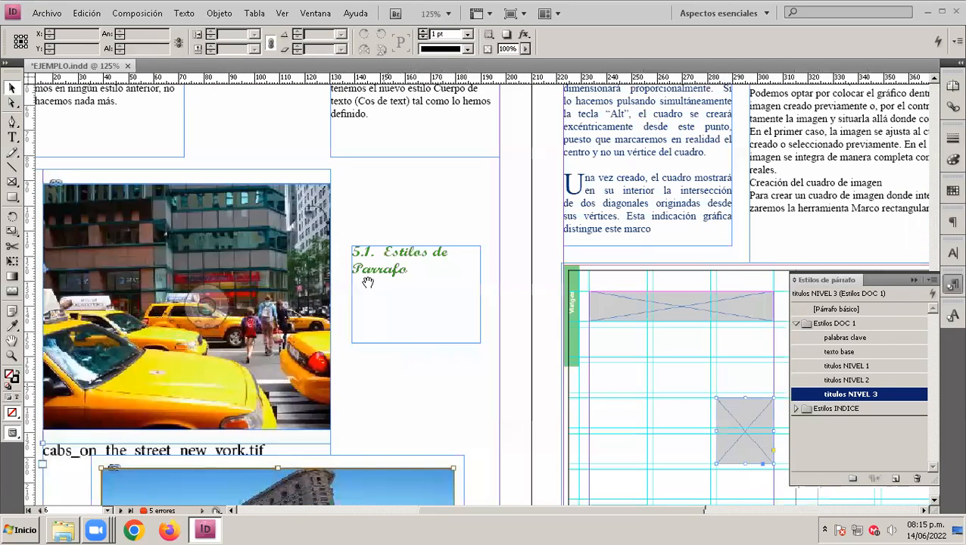
{"action": "scroll", "coordinate": [367, 364], "scroll_direction": "up", "scroll_amount": 3}
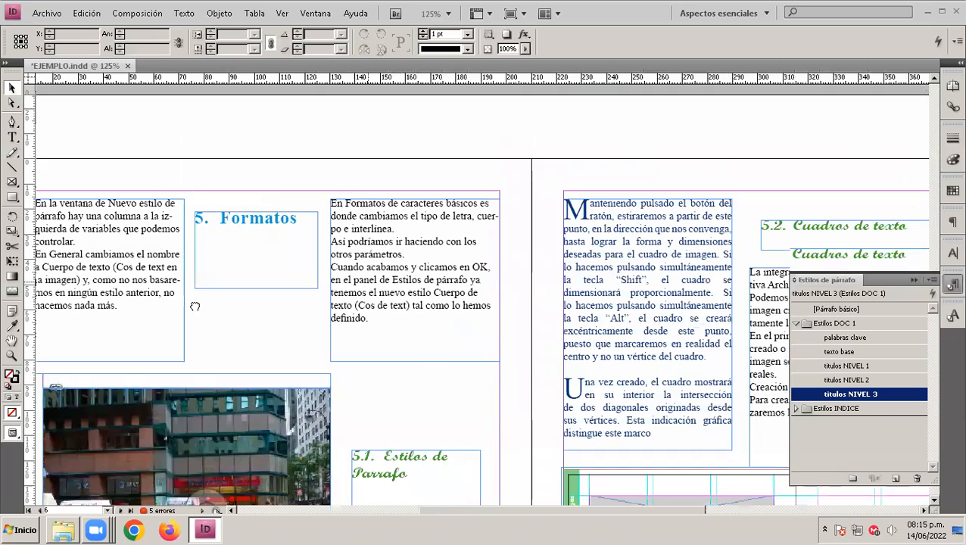
{"action": "left_click_drag", "start_coordinate": [367, 364], "coordinate": [195, 306]}
{"action": "left_click_drag", "start_coordinate": [295, 152], "coordinate": [432, 406]}
{"action": "mouse_move", "coordinate": [372, 231]}
{"action": "left_mouse_down"}
{"action": "mouse_move", "coordinate": [402, 338]}
{"action": "mouse_move", "coordinate": [449, 420]}
{"action": "left_mouse_up"}
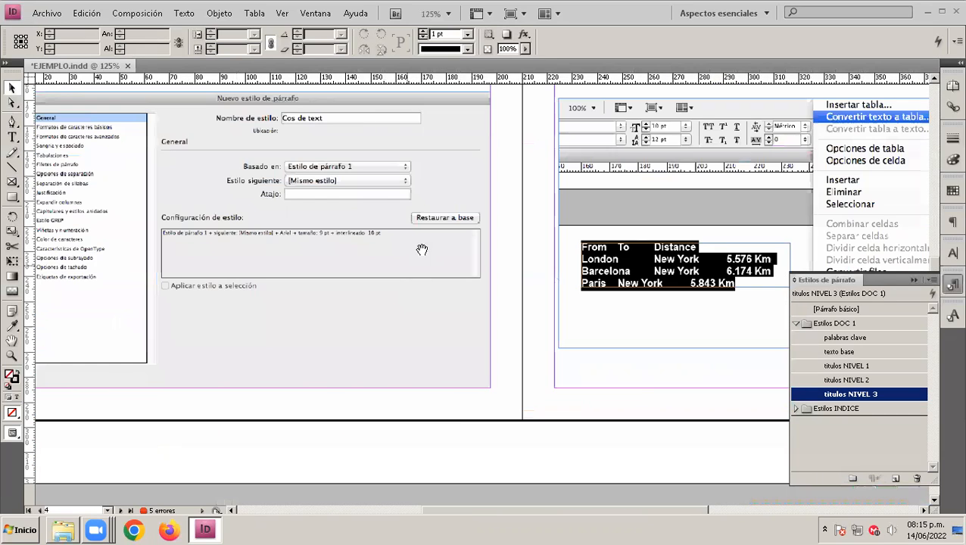
{"action": "left_click_drag", "start_coordinate": [422, 250], "coordinate": [404, 414]}
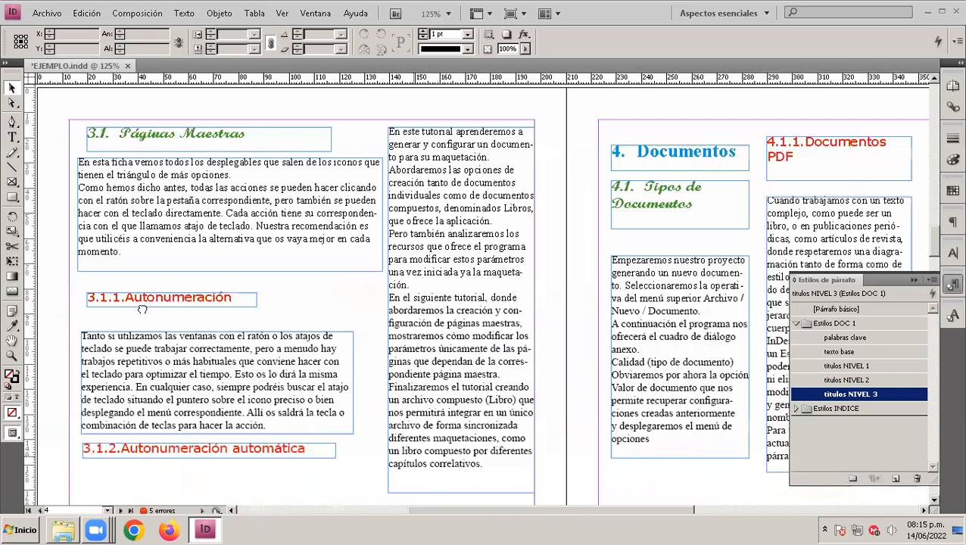
{"action": "left_click_drag", "start_coordinate": [299, 344], "coordinate": [204, 310]}
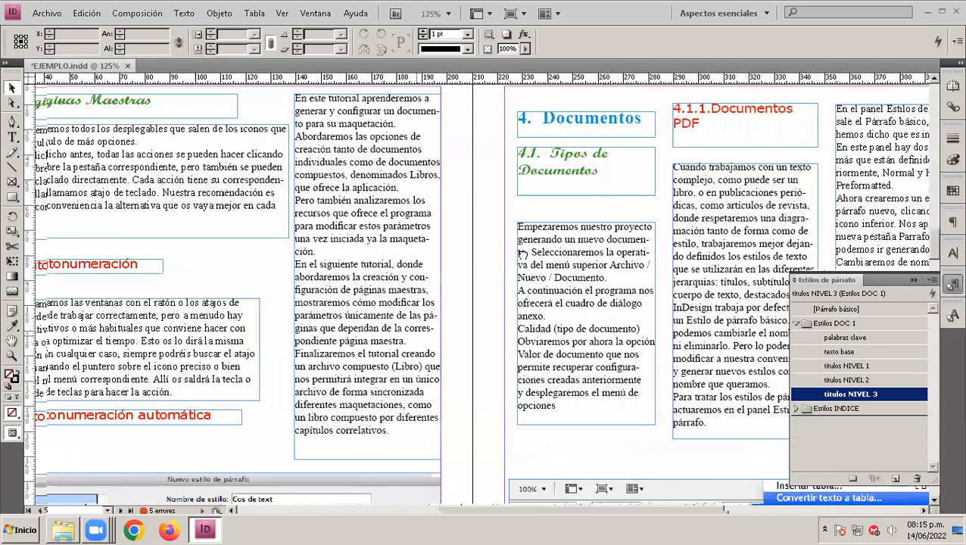
{"action": "left_click_drag", "start_coordinate": [521, 254], "coordinate": [469, 228]}
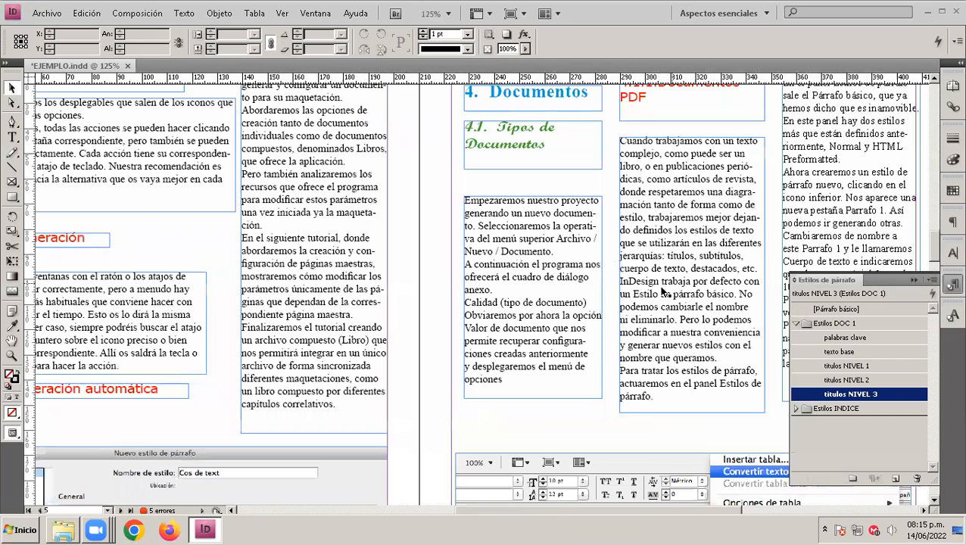
{"action": "left_click_drag", "start_coordinate": [525, 244], "coordinate": [657, 284]}
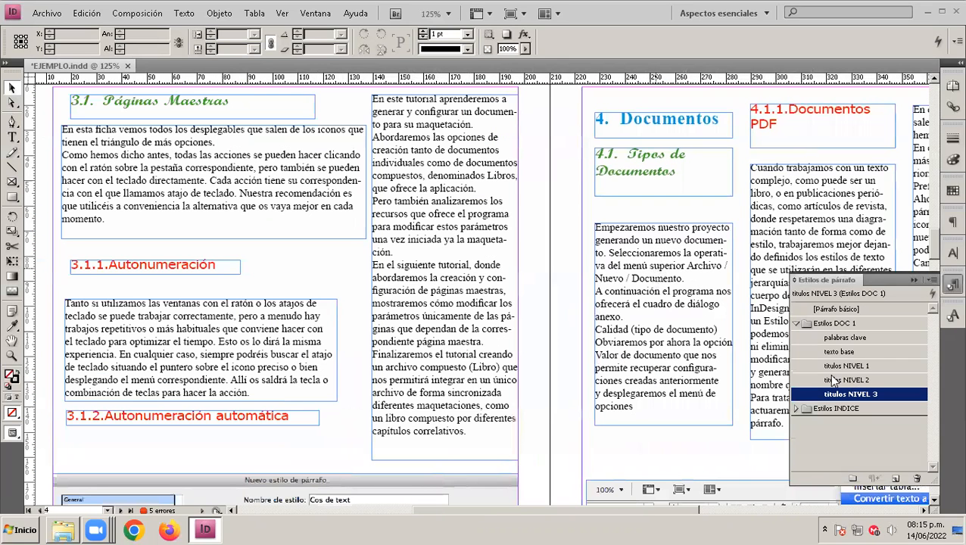
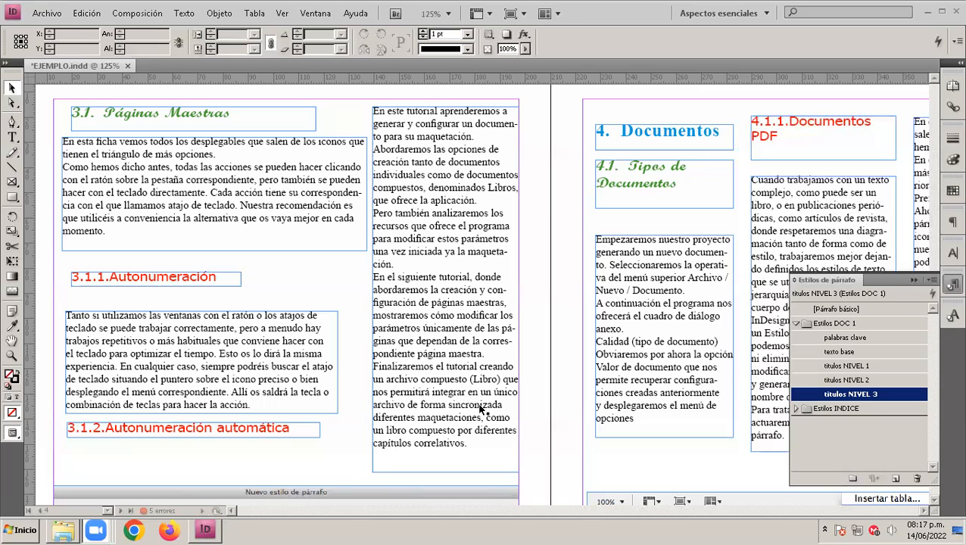
Move the text block below the Autonumeración heading slightly up and line its left edge up with the heading.
{"action": "left_click_drag", "start_coordinate": [252, 407], "coordinate": [71, 312]}
{"action": "double_click", "coordinate": [163, 375]}
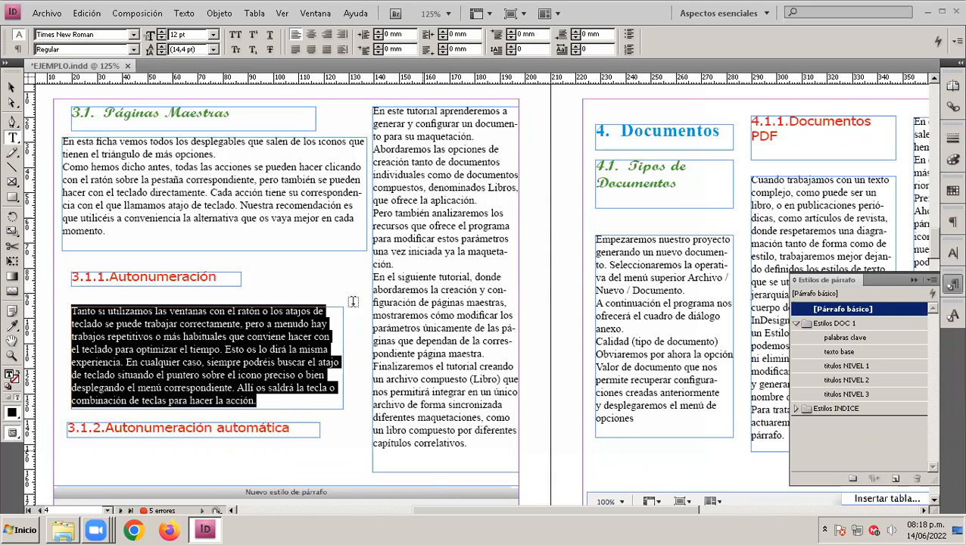
{"action": "left_click", "coordinate": [417, 349]}
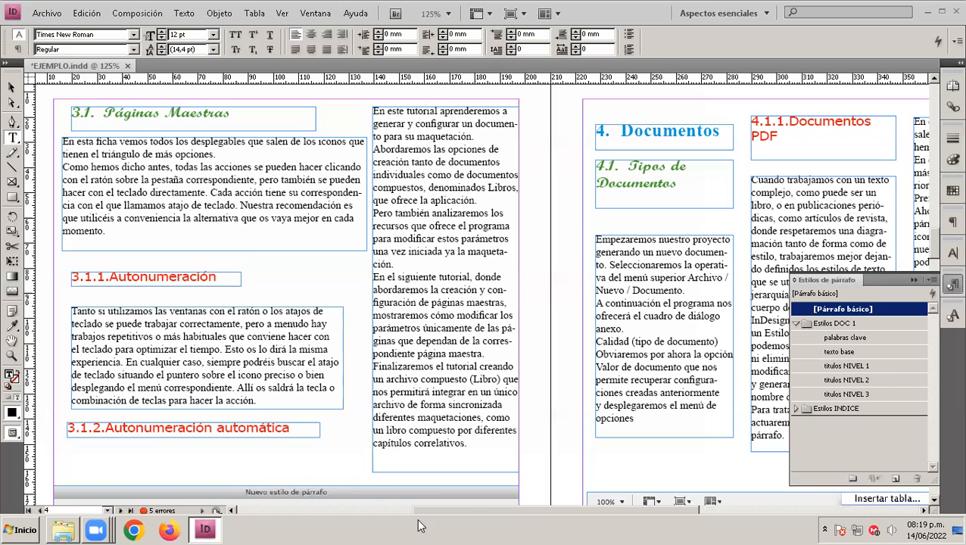
{"action": "left_click", "coordinate": [469, 514]}
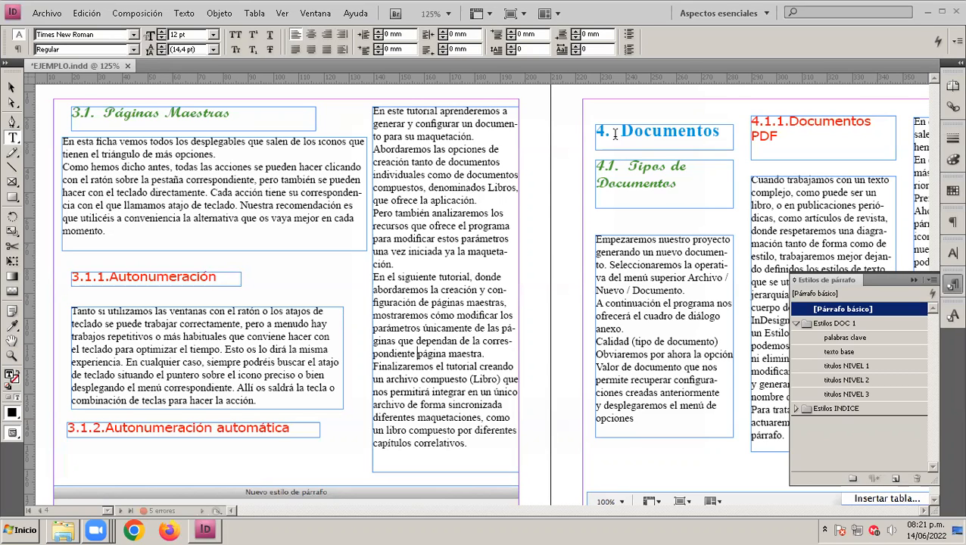
{"action": "left_click_drag", "start_coordinate": [469, 110], "coordinate": [441, 104]}
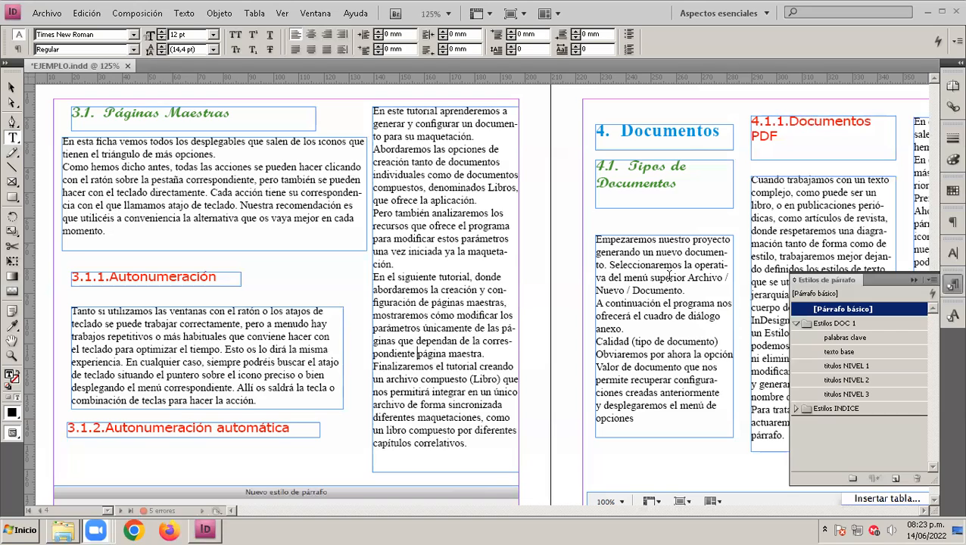
Edit the titulos NIVEL 3 paragraph style with nothing selected and set its numbering format to a, b, c, d...
{"action": "left_click", "coordinate": [11, 88]}
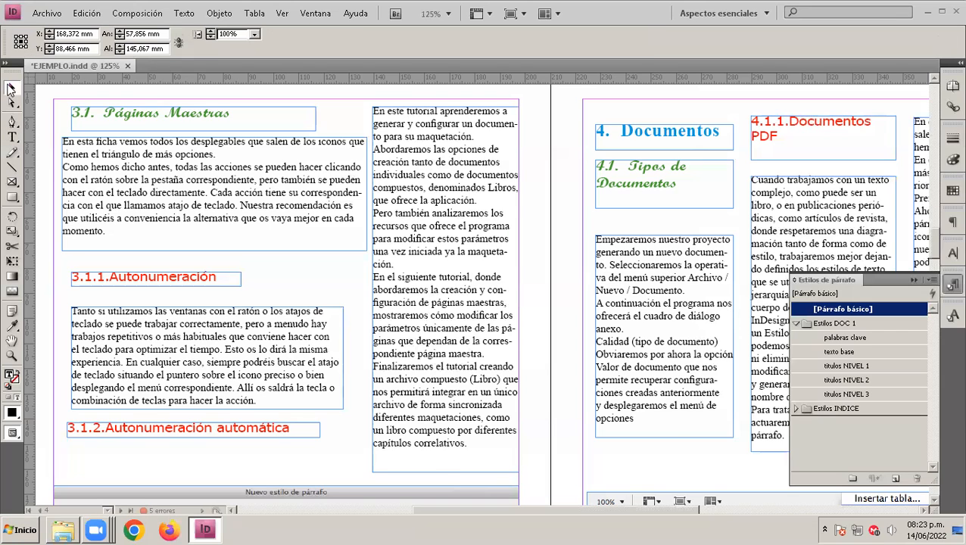
{"action": "left_click", "coordinate": [847, 394]}
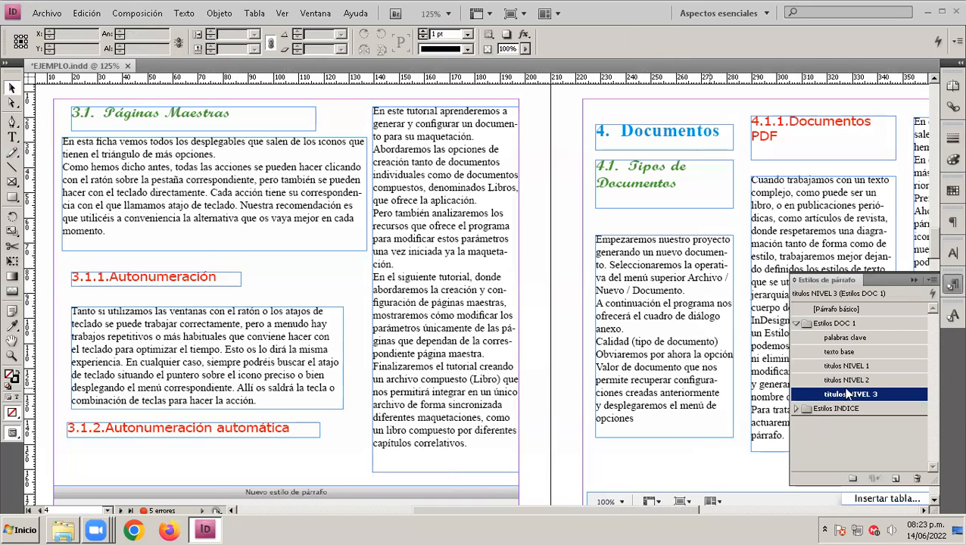
{"action": "double_click", "coordinate": [849, 395]}
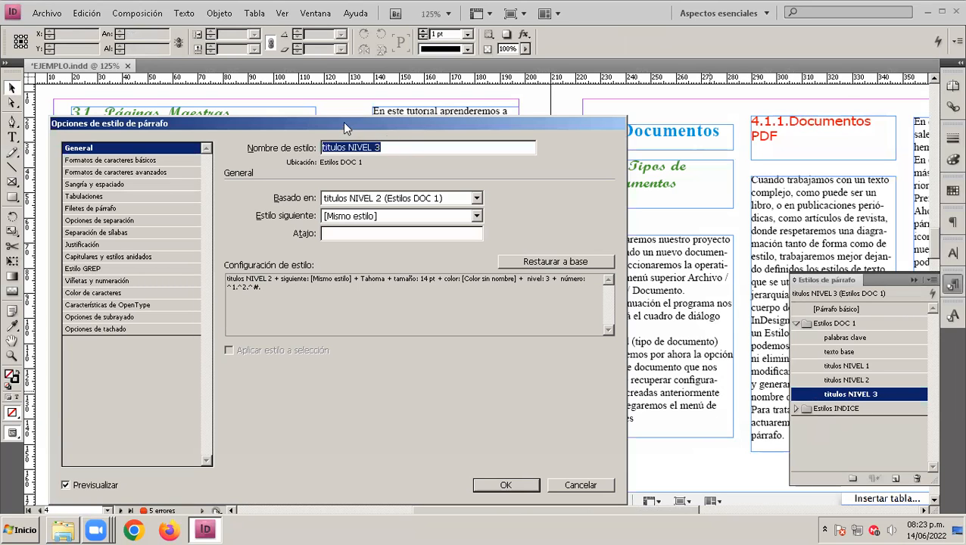
{"action": "left_click_drag", "start_coordinate": [344, 121], "coordinate": [560, 91]}
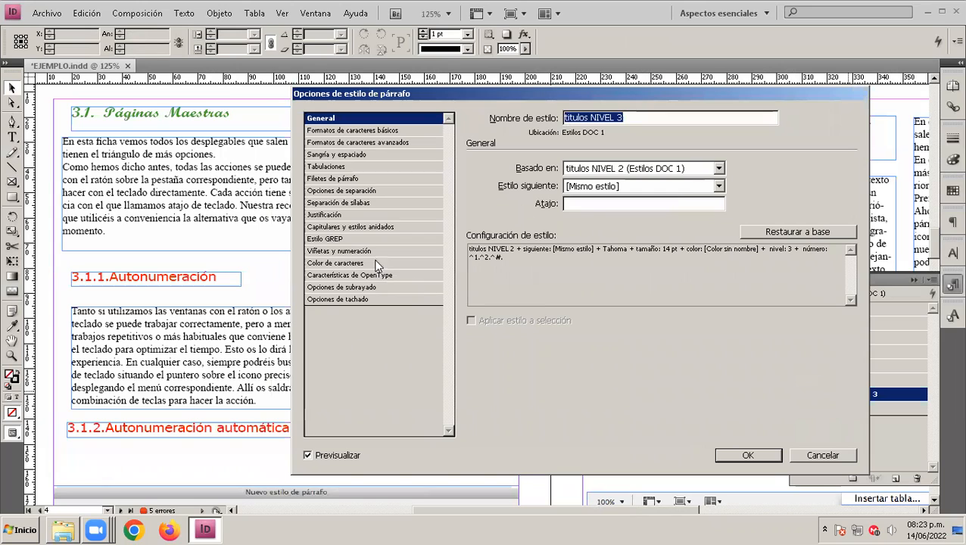
{"action": "left_click", "coordinate": [339, 253]}
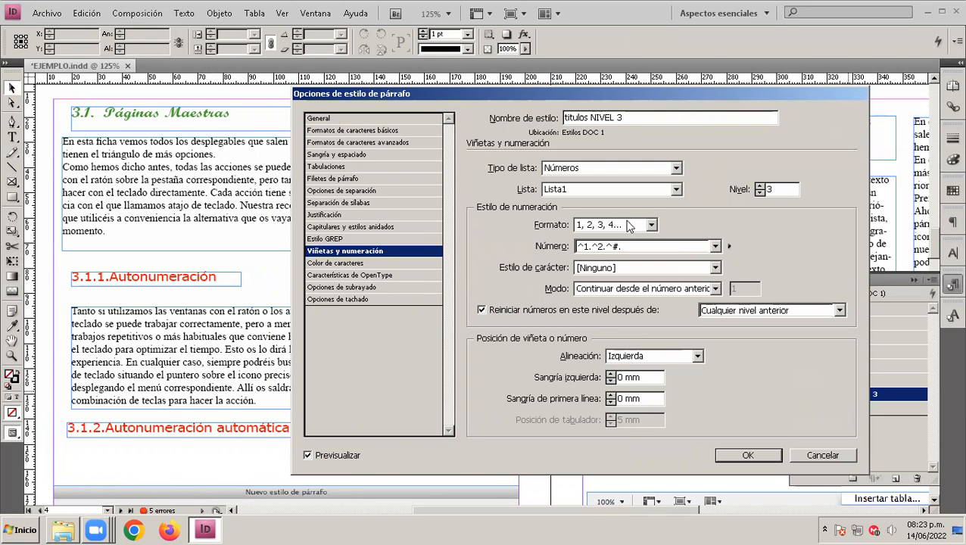
{"action": "left_click", "coordinate": [652, 226]}
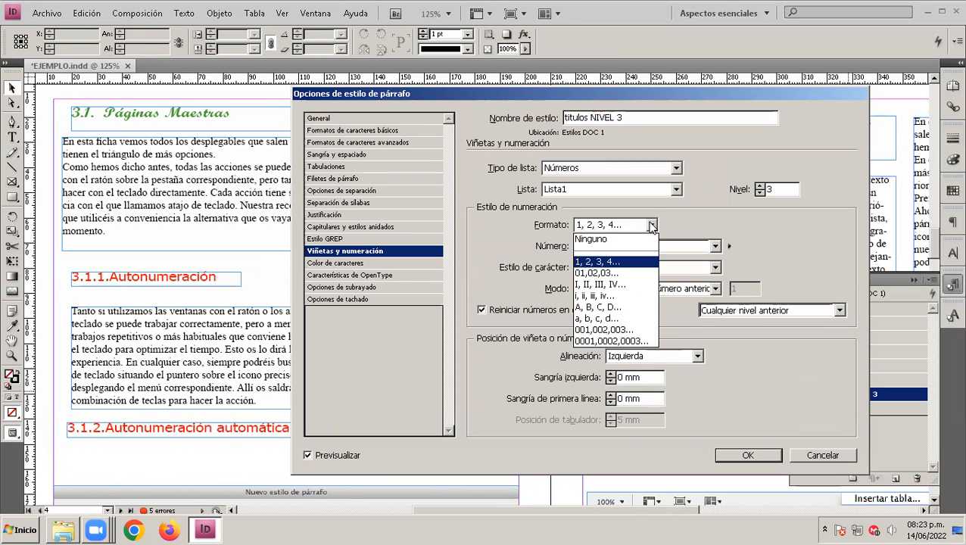
{"action": "left_click", "coordinate": [605, 318]}
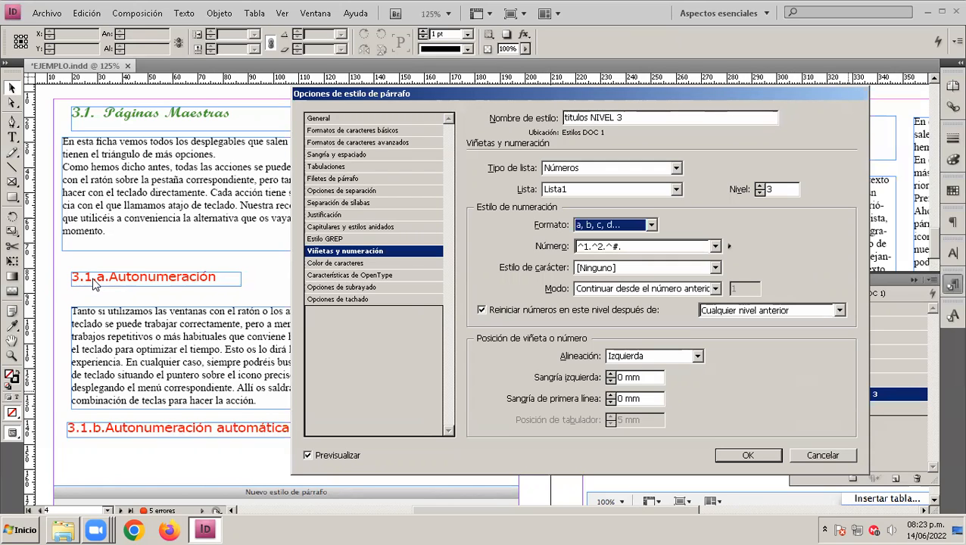
Remove the level 1 and level 2 prefixes from the titulos NIVEL 3 number expression, leaving ^#.
{"action": "key", "text": "Tab"}
{"action": "left_click", "coordinate": [607, 246]}
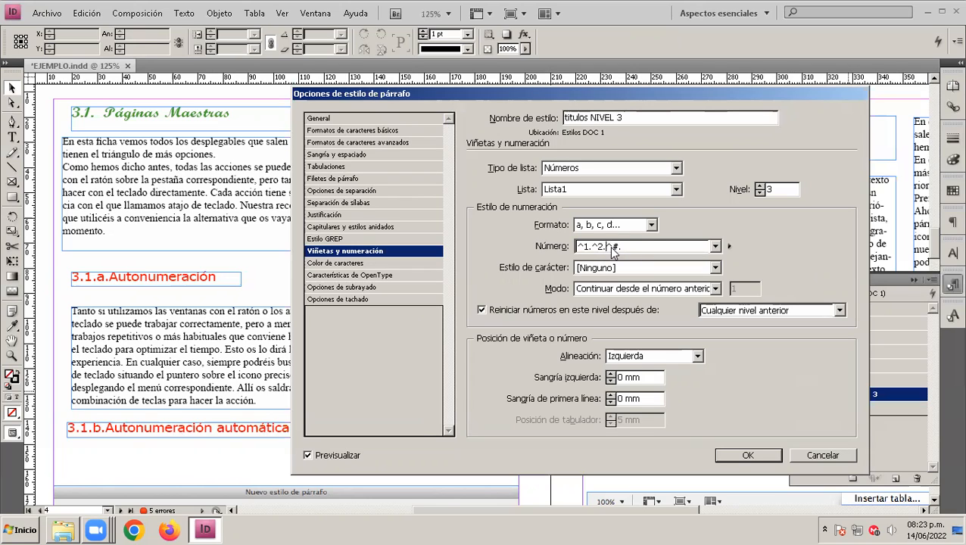
{"action": "key", "text": "BackSpace"}
{"action": "key", "text": "BackSpace"}
{"action": "key", "text": "BackSpace"}
{"action": "key", "text": "BackSpace"}
{"action": "left_click", "coordinate": [610, 247]}
{"action": "left_click", "coordinate": [633, 267]}
{"action": "left_click", "coordinate": [607, 284]}
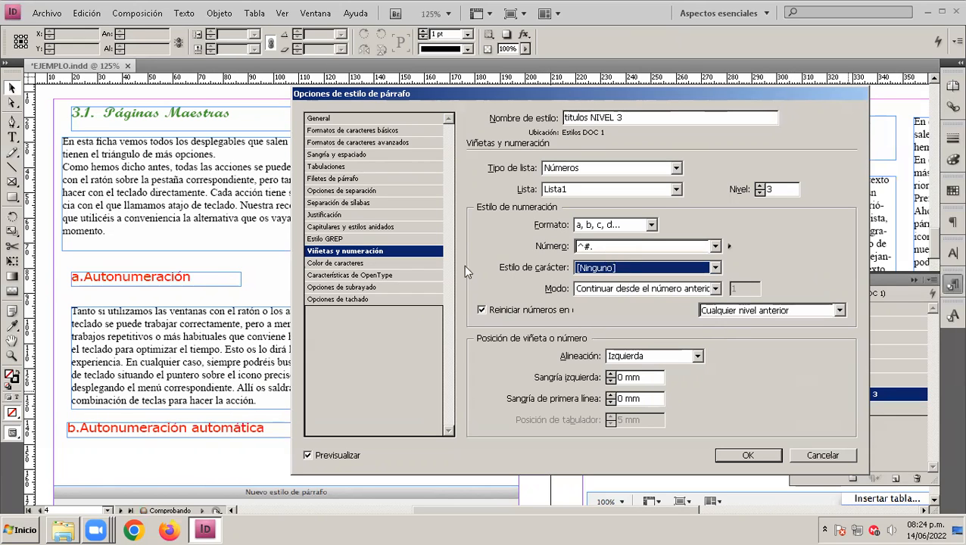
Change the titulos NIVEL 3 number expression to ^#).^t, adding a closing parenthesis and a tab after the letter.
{"action": "double_click", "coordinate": [600, 250]}
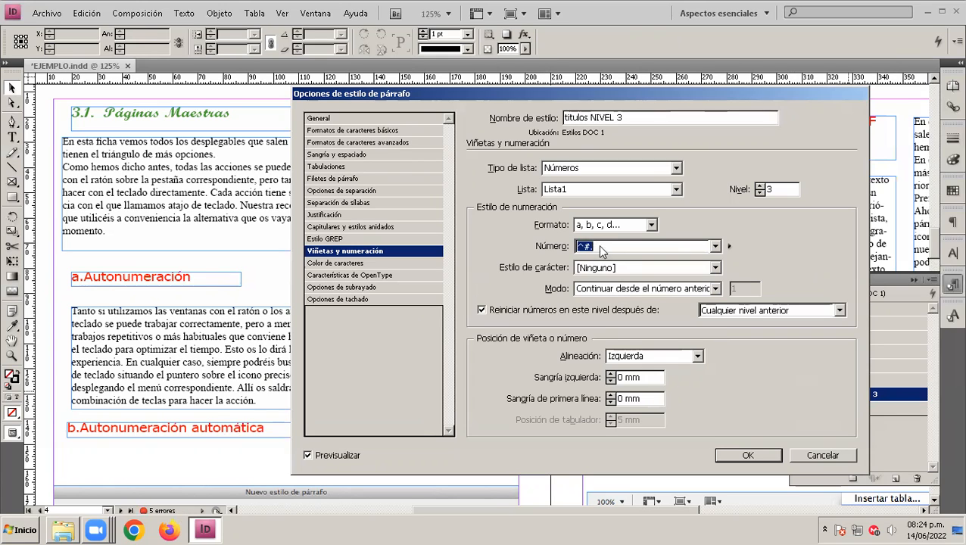
{"action": "type", "text": "^#)."}
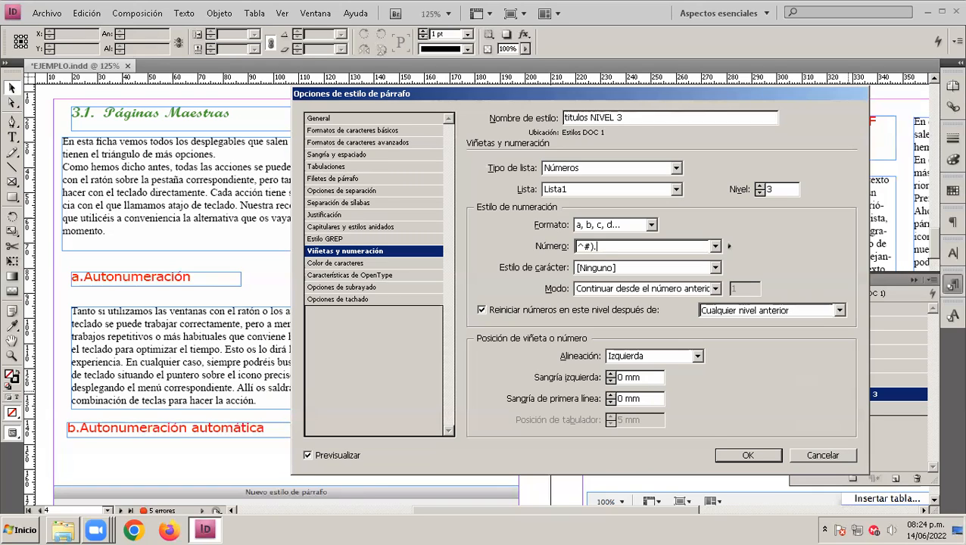
{"action": "left_click", "coordinate": [577, 246]}
{"action": "key", "text": "shift+Right"}
{"action": "left_click", "coordinate": [597, 246]}
{"action": "type", "text": "^t"}
{"action": "left_click", "coordinate": [641, 271]}
{"action": "left_click", "coordinate": [631, 265]}
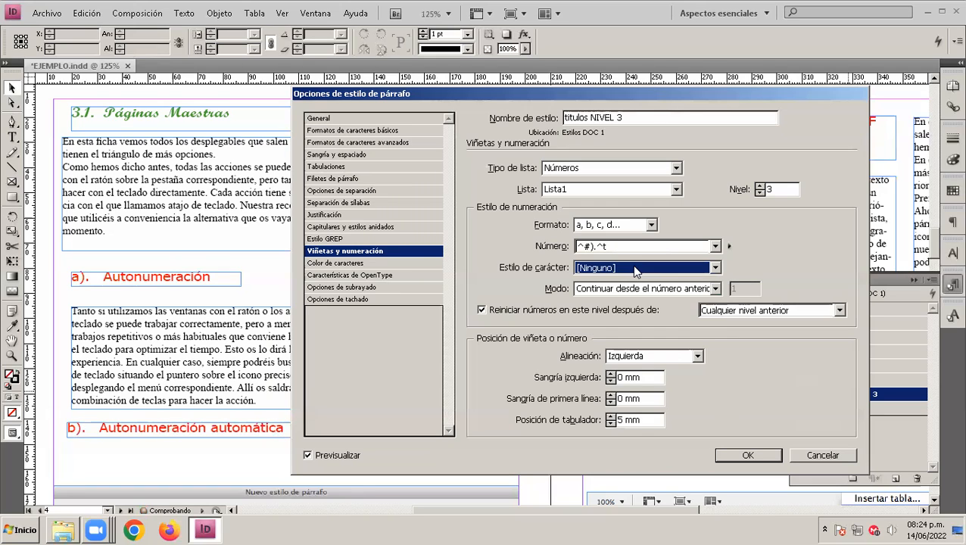
Set the tab position of the titulos NIVEL 3 numbering to 2 mm and accept the style changes.
{"action": "left_click", "coordinate": [623, 421]}
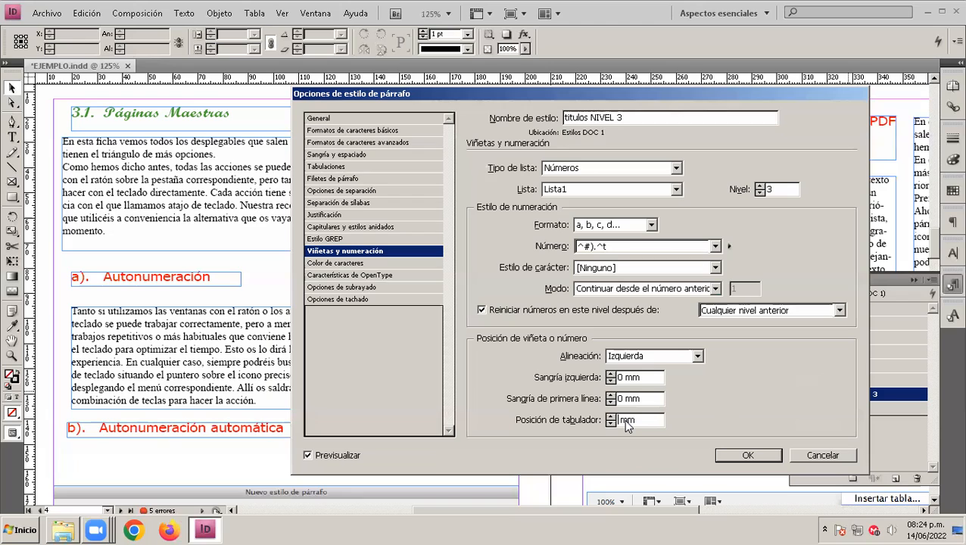
{"action": "type", "text": "2"}
{"action": "left_click", "coordinate": [634, 268]}
{"action": "left_click", "coordinate": [635, 267]}
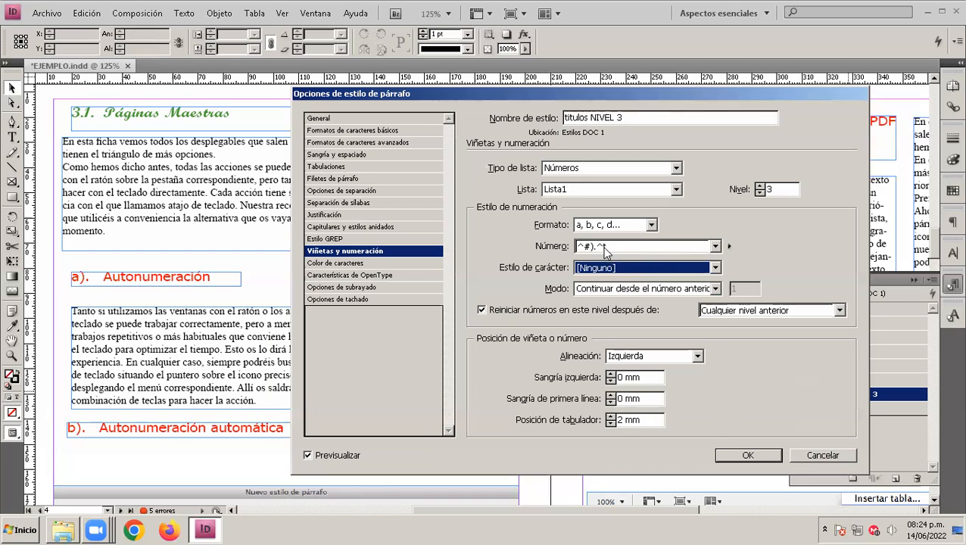
{"action": "left_click", "coordinate": [741, 454]}
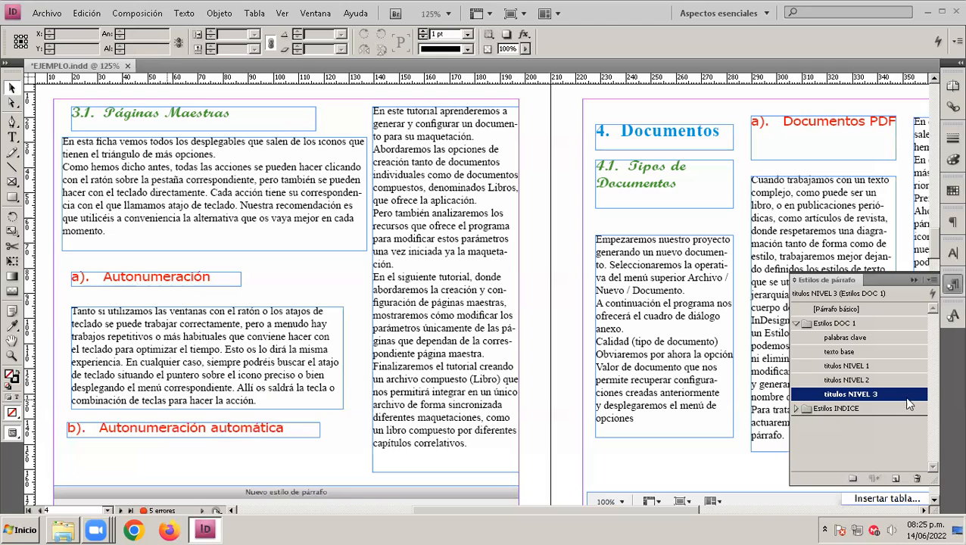
Reopen the numbering settings of titulos NIVEL 3 and delete the period from the number expression, making it ^#)^t.
{"action": "double_click", "coordinate": [856, 392]}
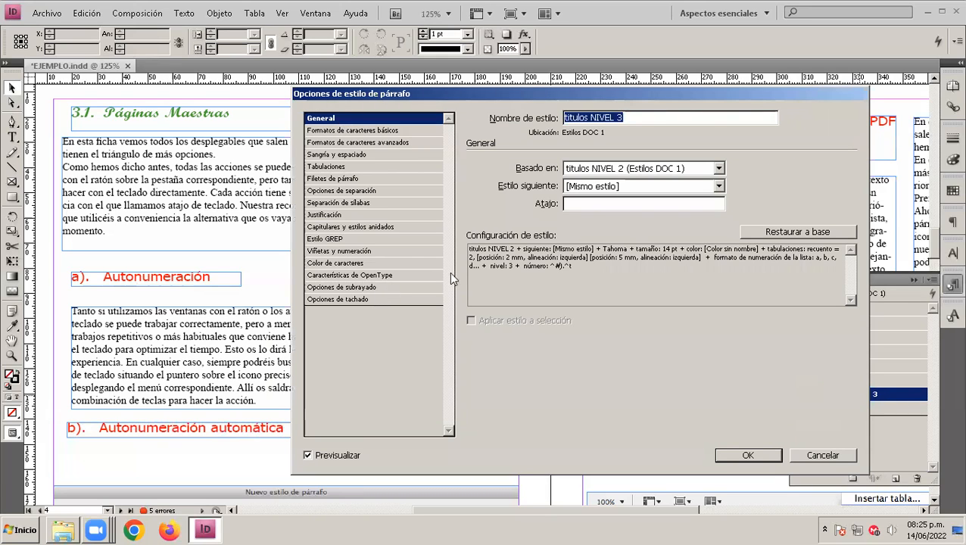
{"action": "left_click", "coordinate": [333, 252]}
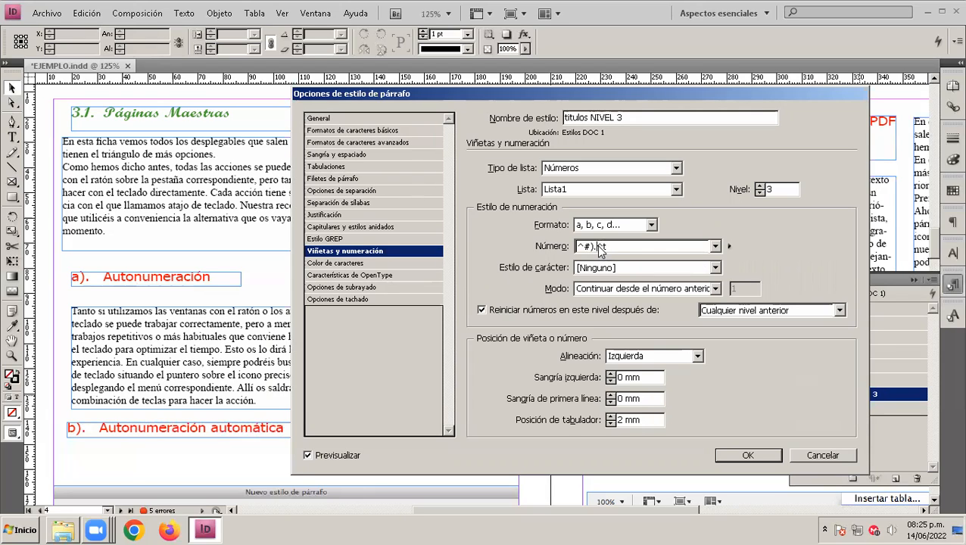
{"action": "key", "text": "BackSpace"}
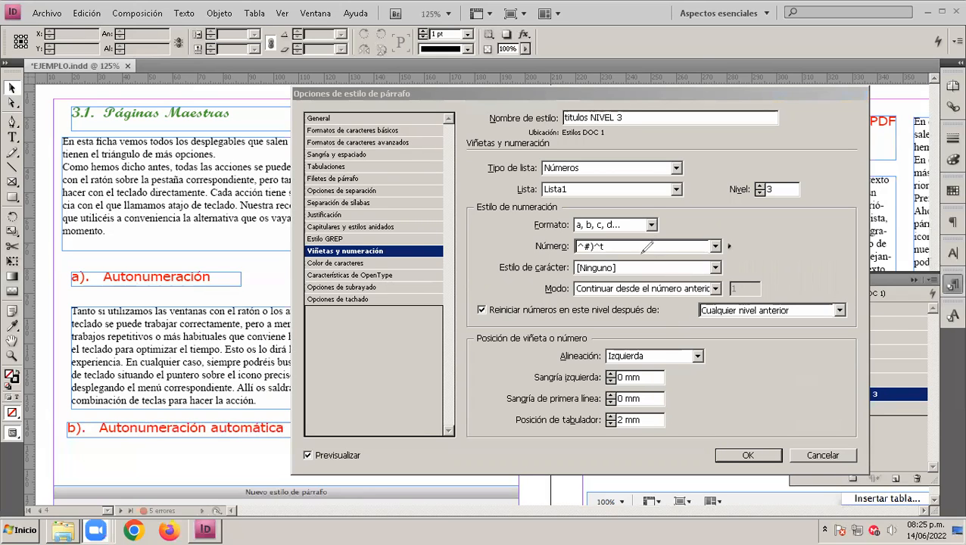
{"action": "left_click_drag", "start_coordinate": [659, 254], "coordinate": [545, 259]}
{"action": "left_click_drag", "start_coordinate": [558, 218], "coordinate": [677, 220]}
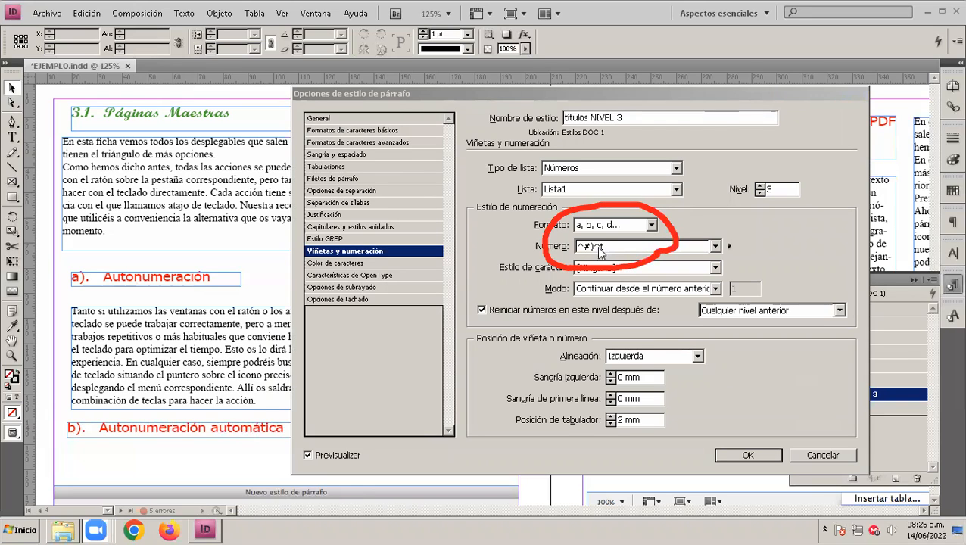
{"action": "left_click", "coordinate": [596, 247]}
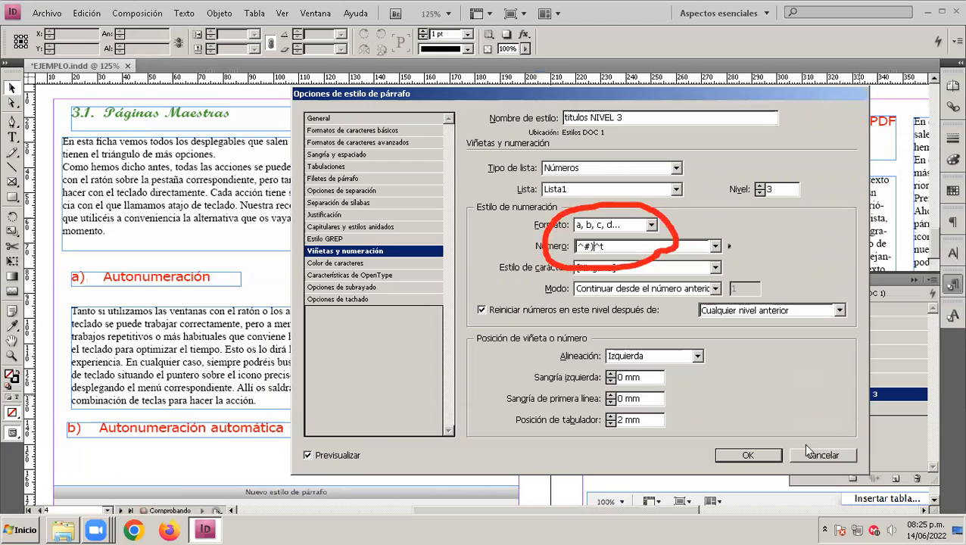
{"action": "left_click", "coordinate": [655, 380]}
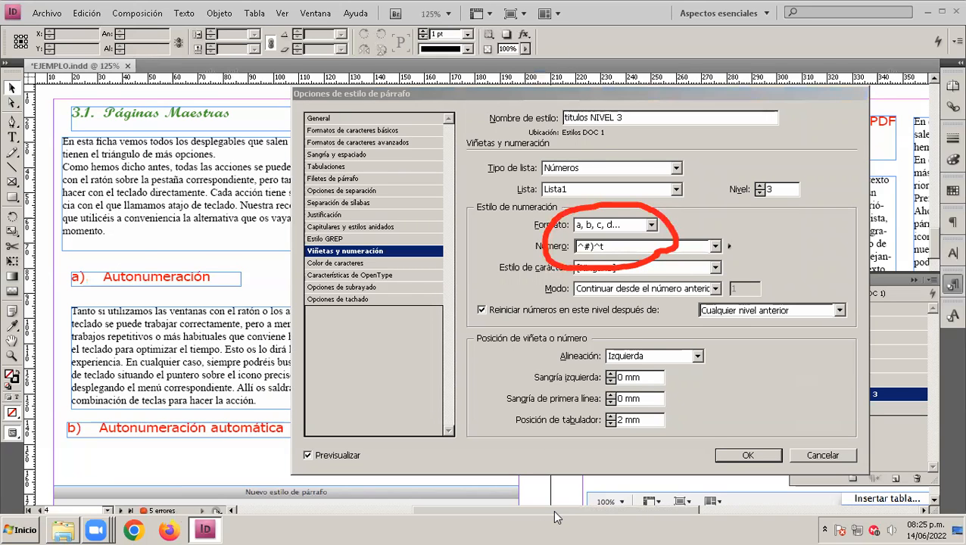
Try the i, ii, iii, iv... and 1, 2, 3, 4... formats for the titulos NIVEL 3 numbering.
{"action": "mouse_move", "coordinate": [229, 264]}
{"action": "left_mouse_down"}
{"action": "mouse_move", "coordinate": [252, 276]}
{"action": "mouse_move", "coordinate": [220, 256]}
{"action": "left_mouse_up"}
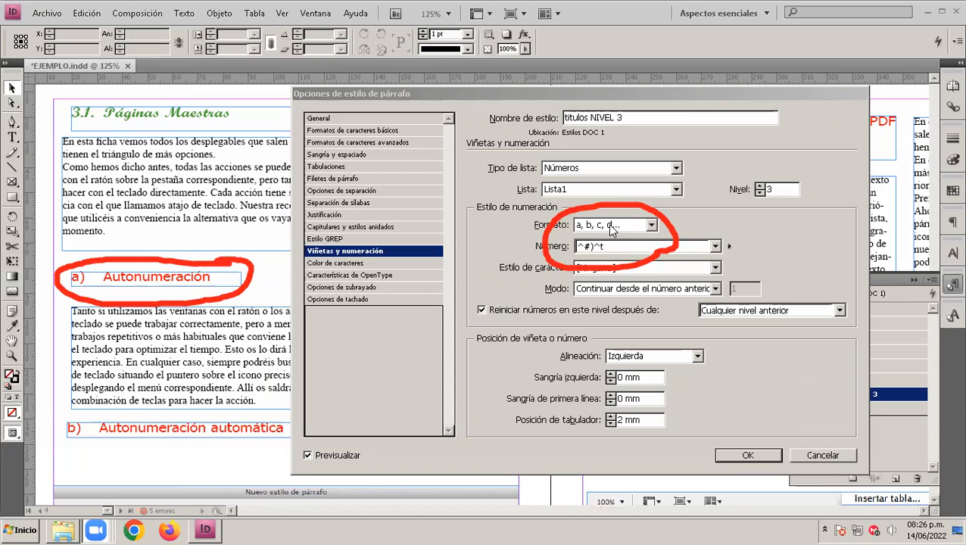
{"action": "left_click", "coordinate": [651, 226]}
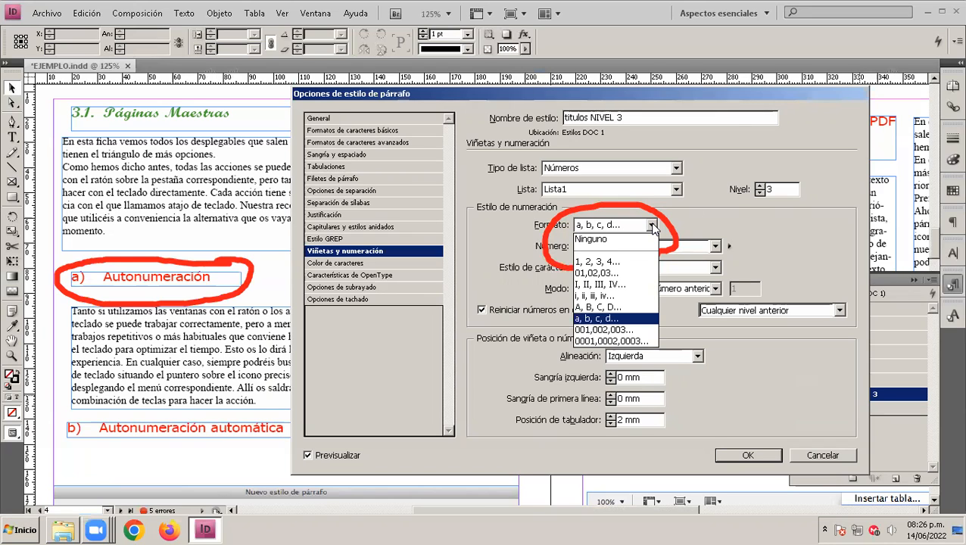
{"action": "left_click", "coordinate": [615, 295]}
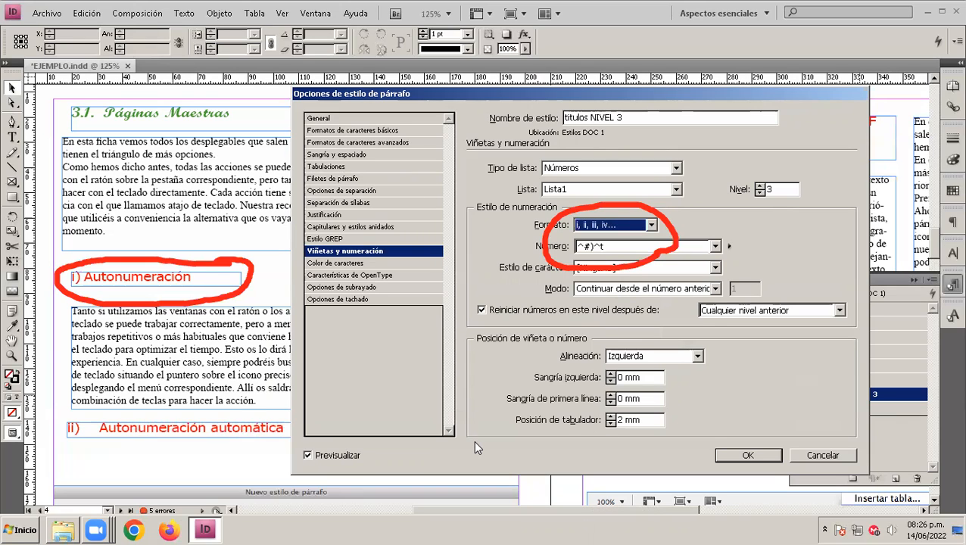
{"action": "left_click", "coordinate": [649, 224]}
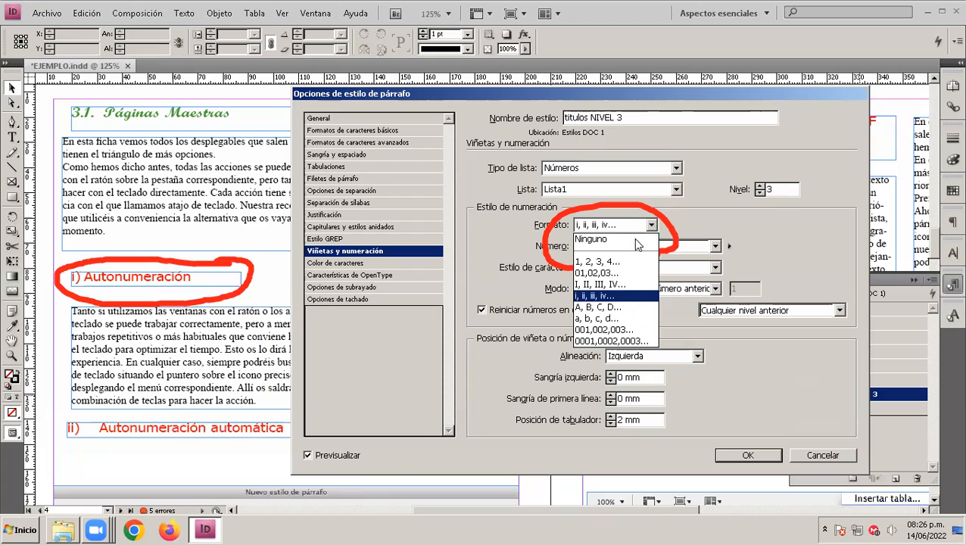
{"action": "left_click", "coordinate": [627, 262]}
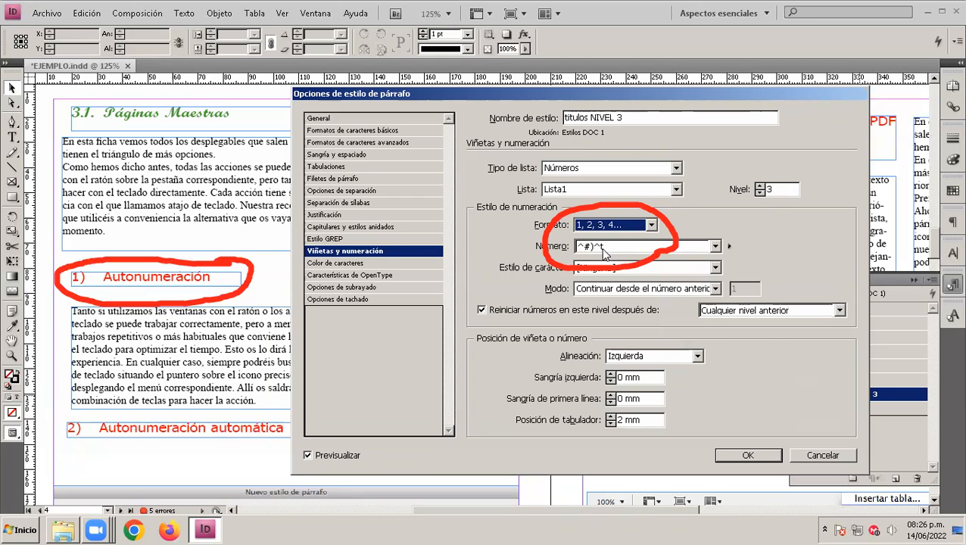
{"action": "left_click", "coordinate": [553, 517]}
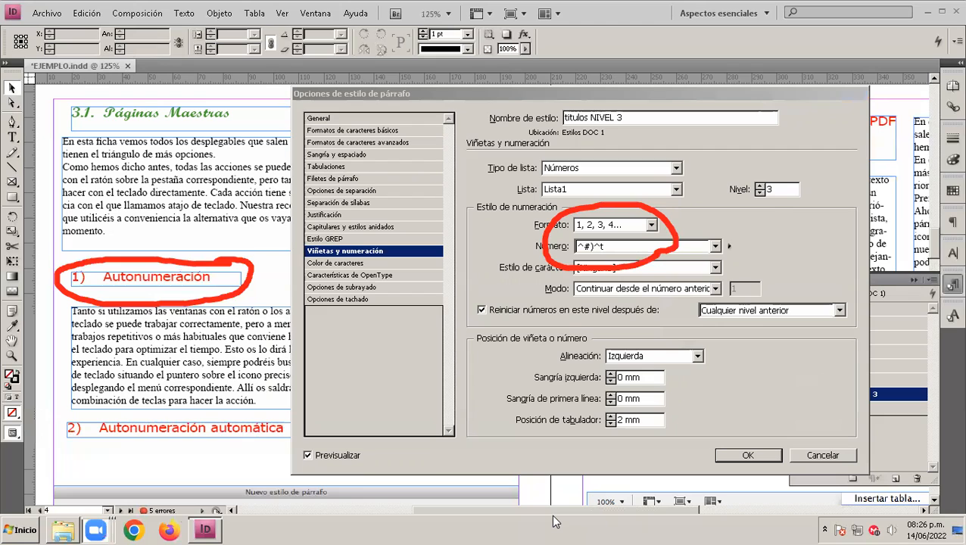
{"action": "left_click", "coordinate": [672, 244]}
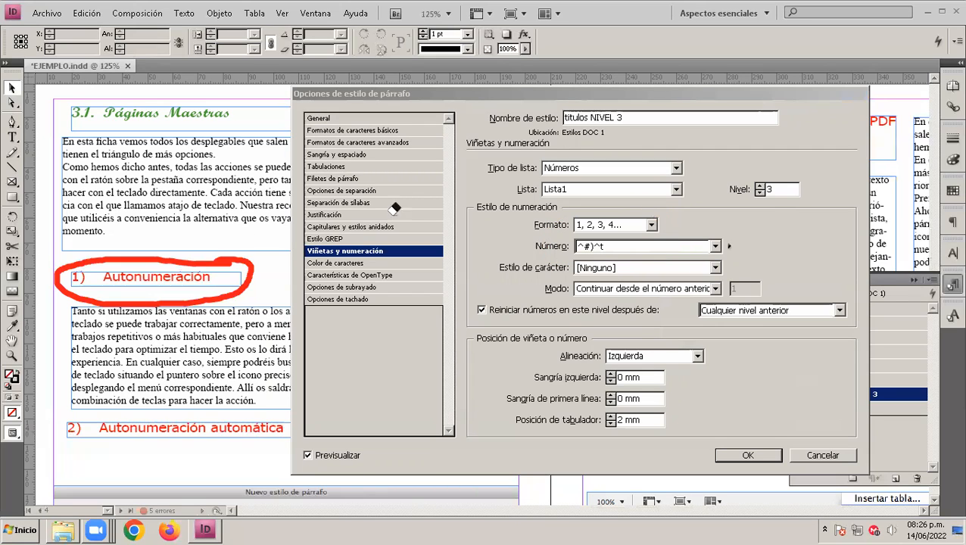
{"action": "left_click", "coordinate": [224, 259]}
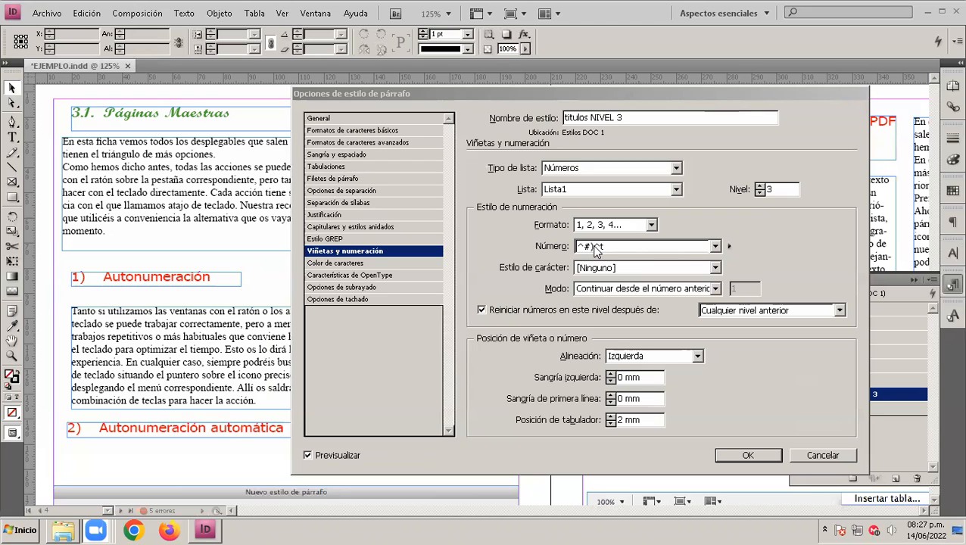
Try the number expressions ^1.^2.^#.^t, ^1.^2.^#. and ^#. for titulos NIVEL 3, plus the 001,002,003... format.
{"action": "left_click", "coordinate": [715, 247]}
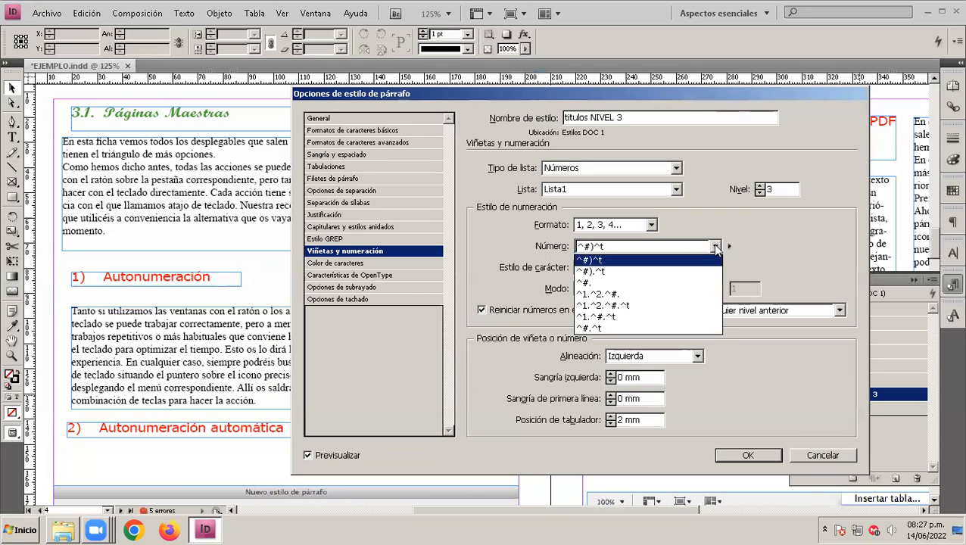
{"action": "left_click", "coordinate": [617, 306]}
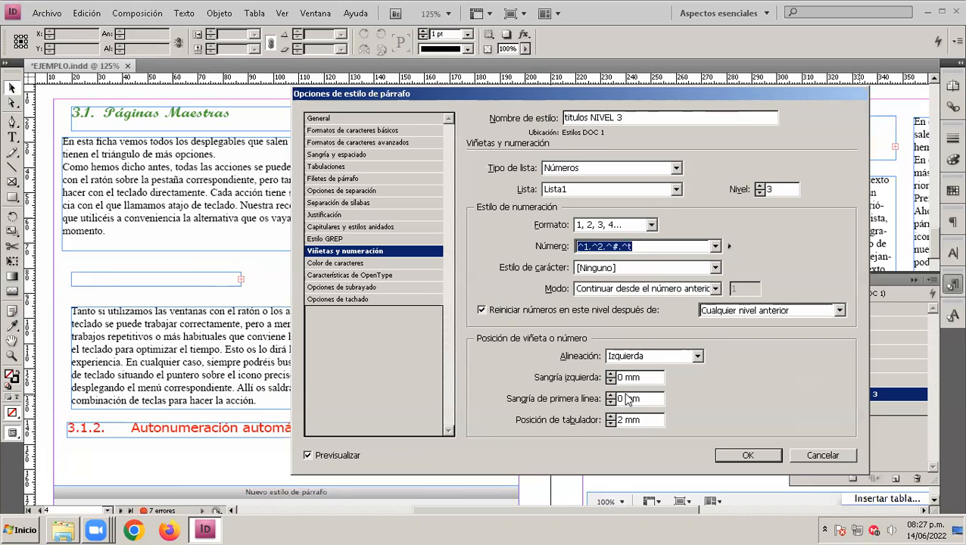
{"action": "left_click", "coordinate": [715, 247]}
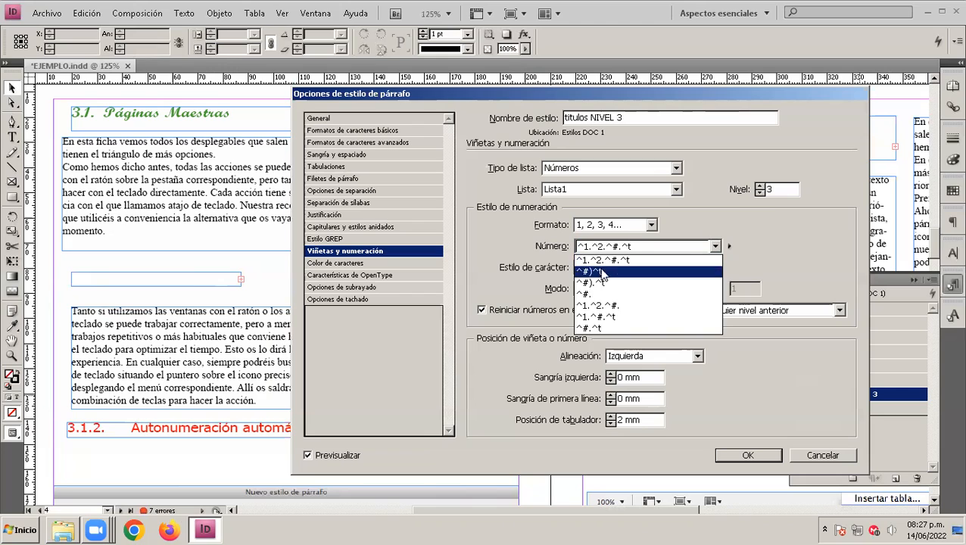
{"action": "left_click", "coordinate": [620, 305]}
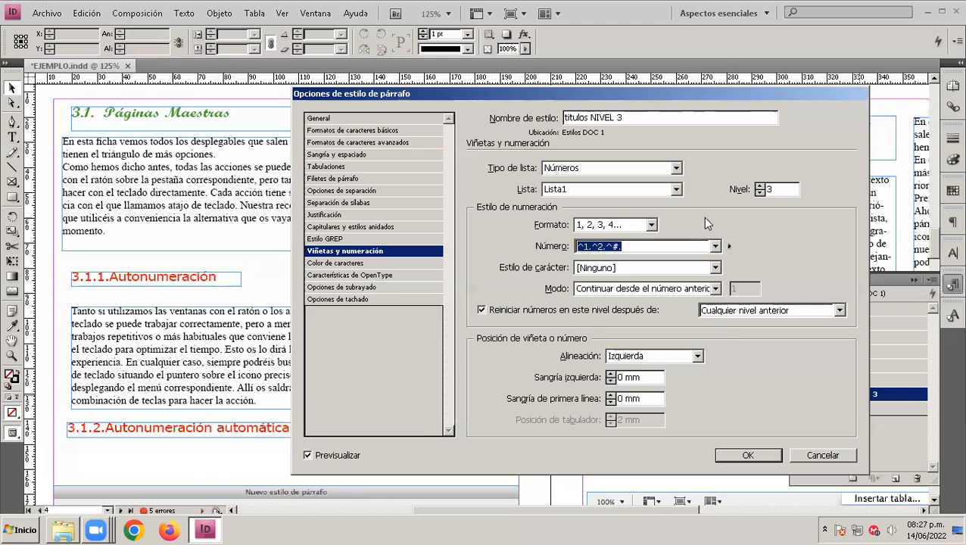
{"action": "left_click", "coordinate": [715, 246]}
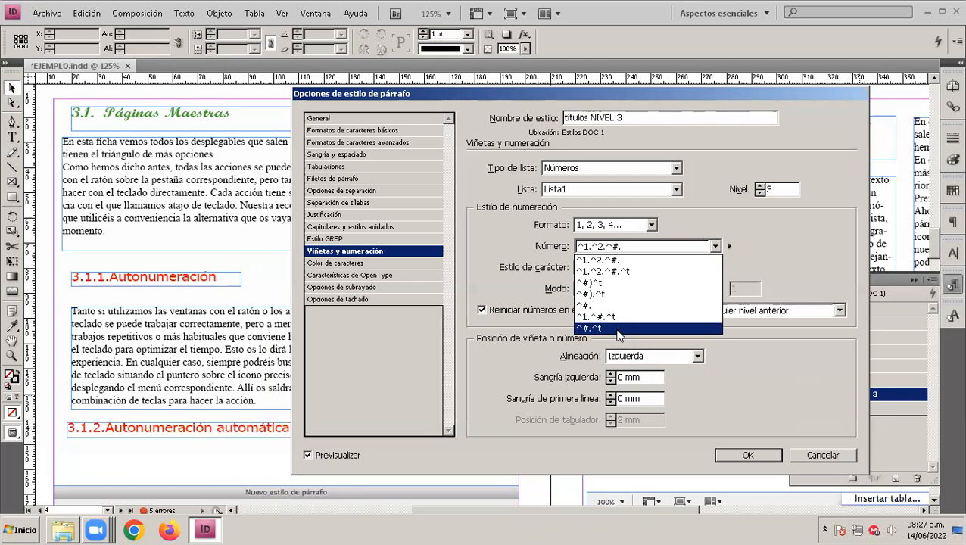
{"action": "left_click", "coordinate": [617, 307]}
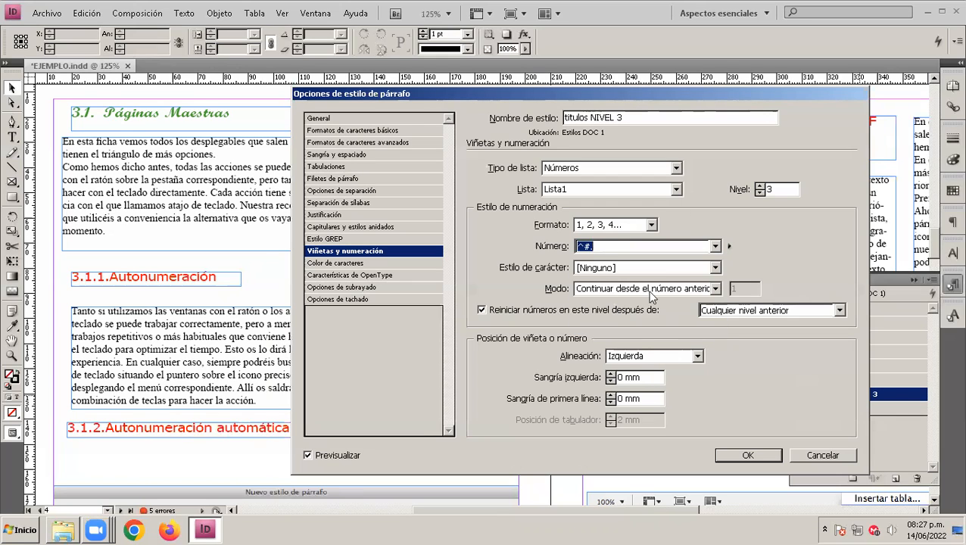
{"action": "left_click", "coordinate": [715, 247]}
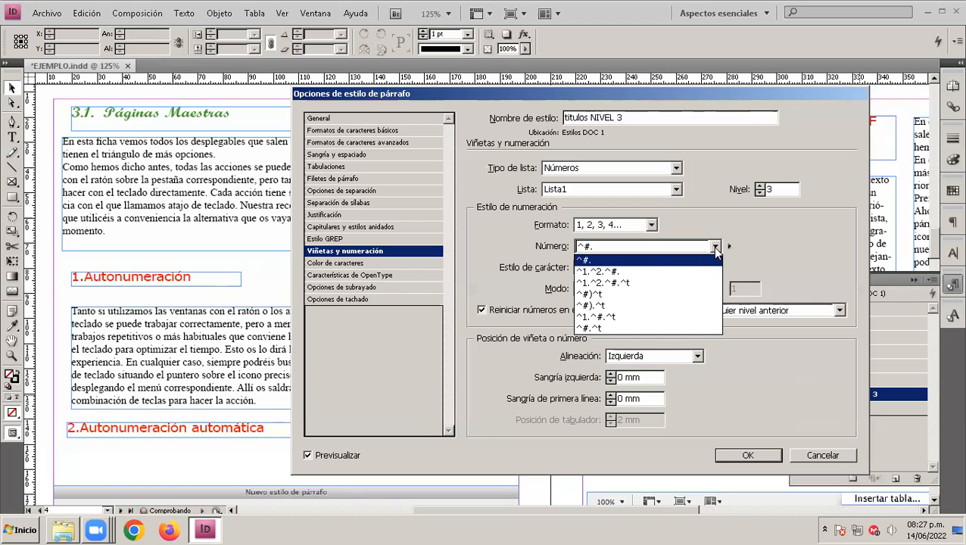
{"action": "left_click", "coordinate": [609, 261]}
{"action": "left_click", "coordinate": [651, 225]}
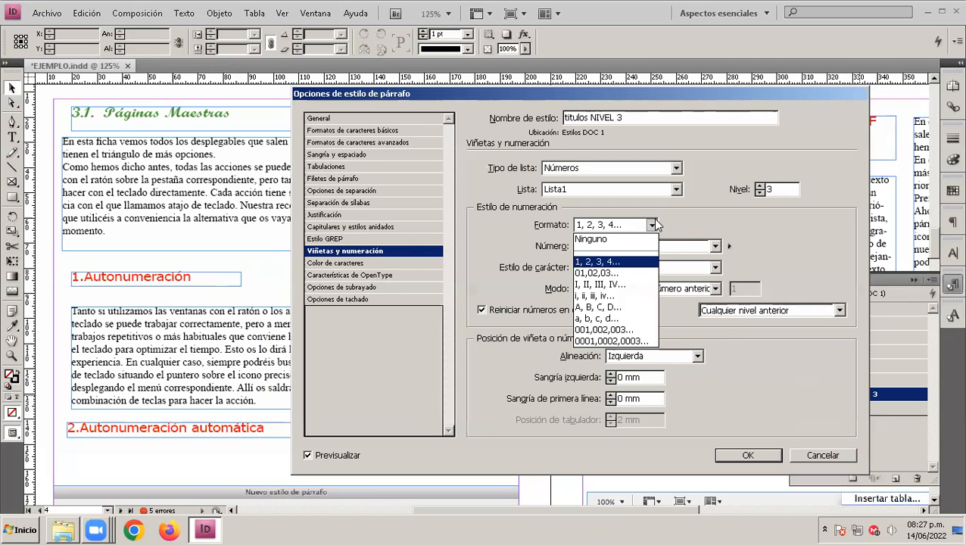
{"action": "left_click", "coordinate": [620, 331]}
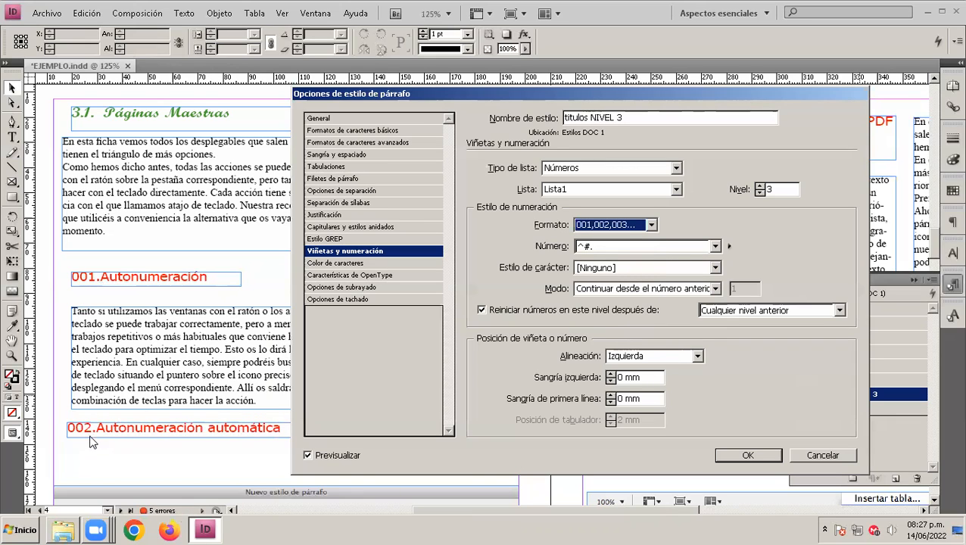
Set the titulos NIVEL 3 numbering to format i, ii, iii, iv... with number expression ^#)^t and accept the style changes.
{"action": "left_click", "coordinate": [651, 225]}
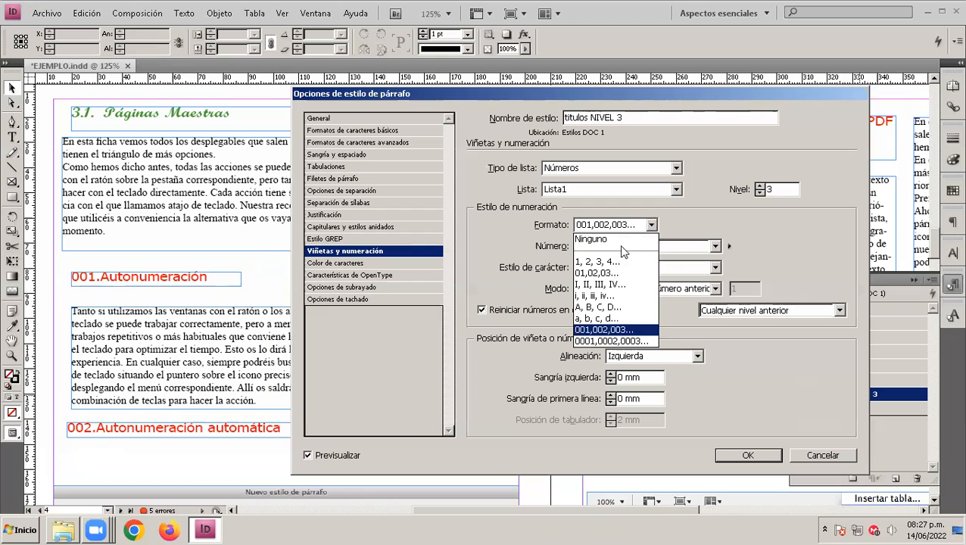
{"action": "left_click", "coordinate": [614, 297]}
{"action": "left_click", "coordinate": [712, 246]}
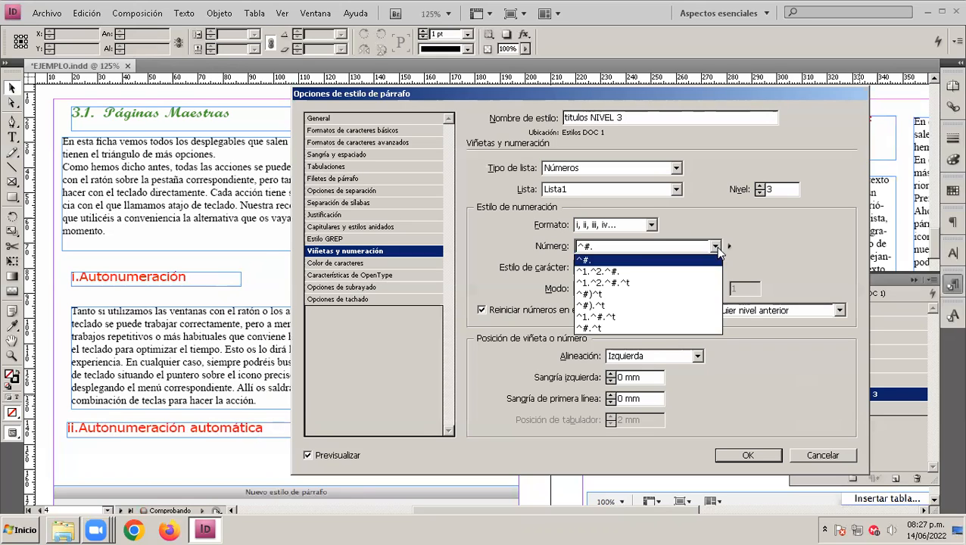
{"action": "left_click", "coordinate": [600, 295]}
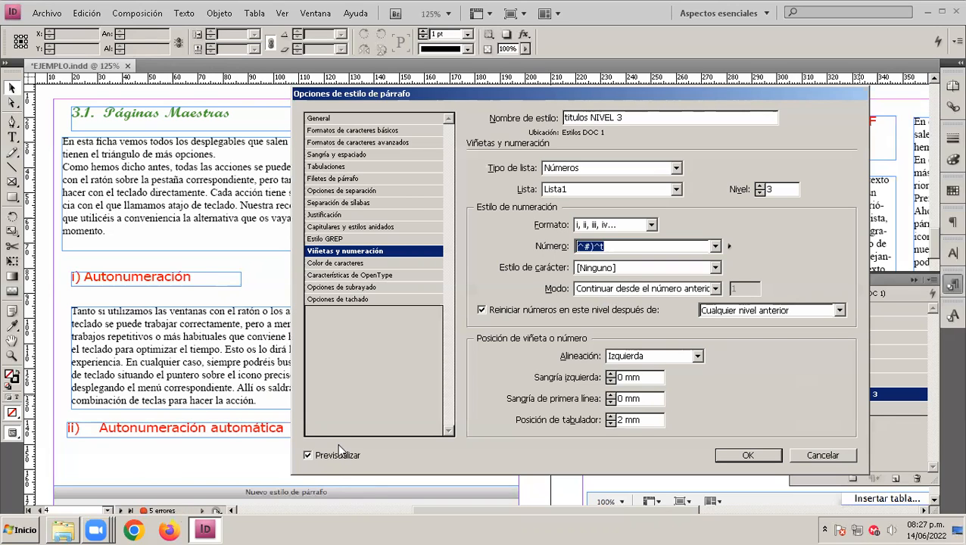
{"action": "key", "text": "Return"}
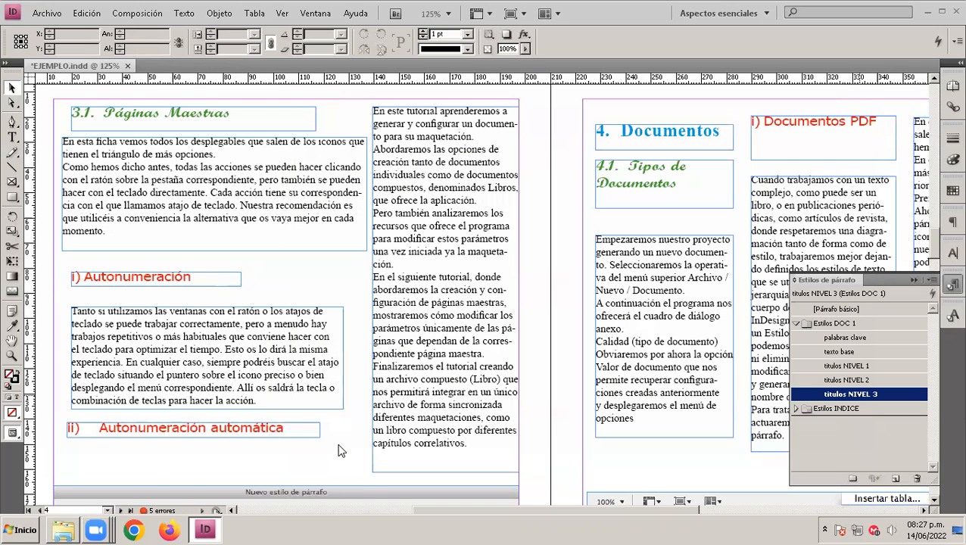
{"action": "left_click", "coordinate": [296, 342]}
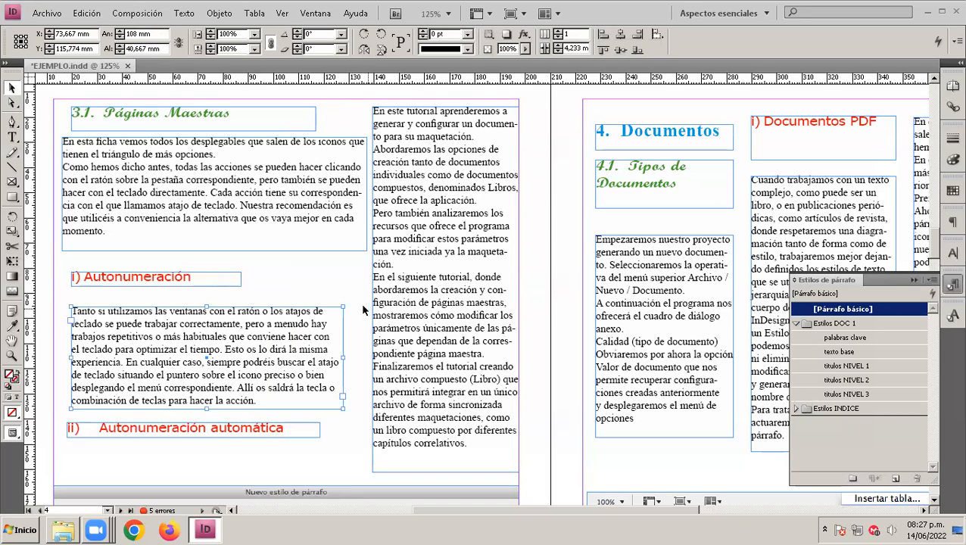
{"action": "left_click", "coordinate": [350, 283]}
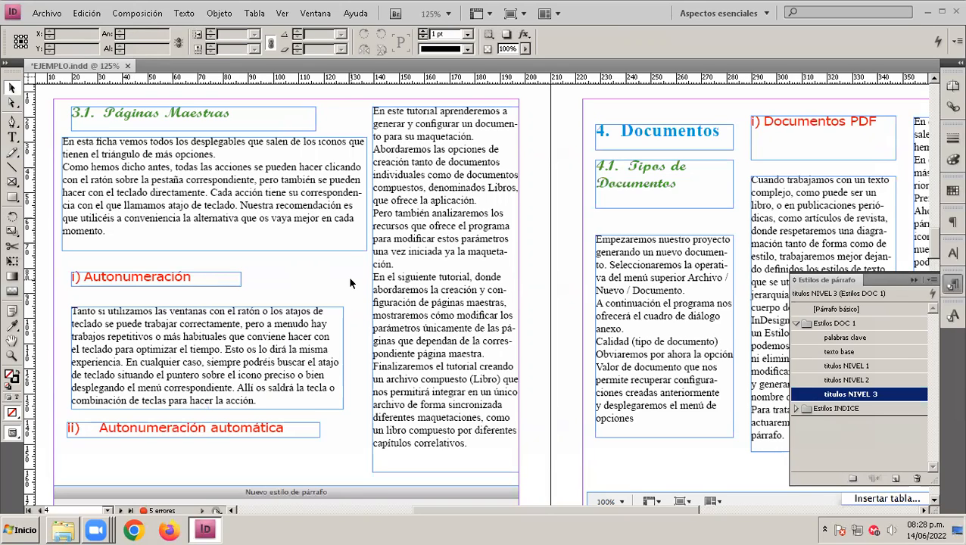
{"action": "double_click", "coordinate": [99, 429]}
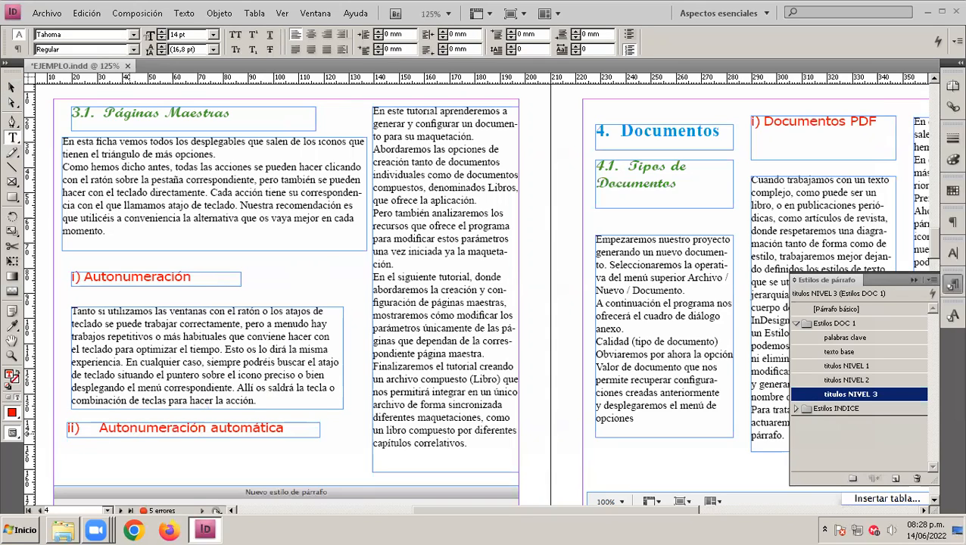
{"action": "left_click", "coordinate": [11, 88]}
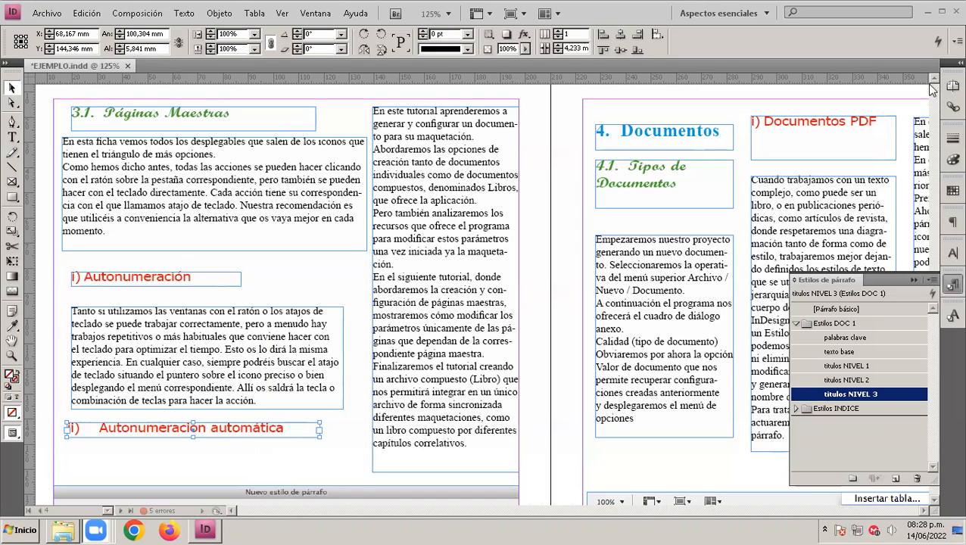
Collapse the paragraph styles list, go to page 1 and select the text frame of the red INDICE GENERAL.
{"action": "left_click", "coordinate": [913, 280]}
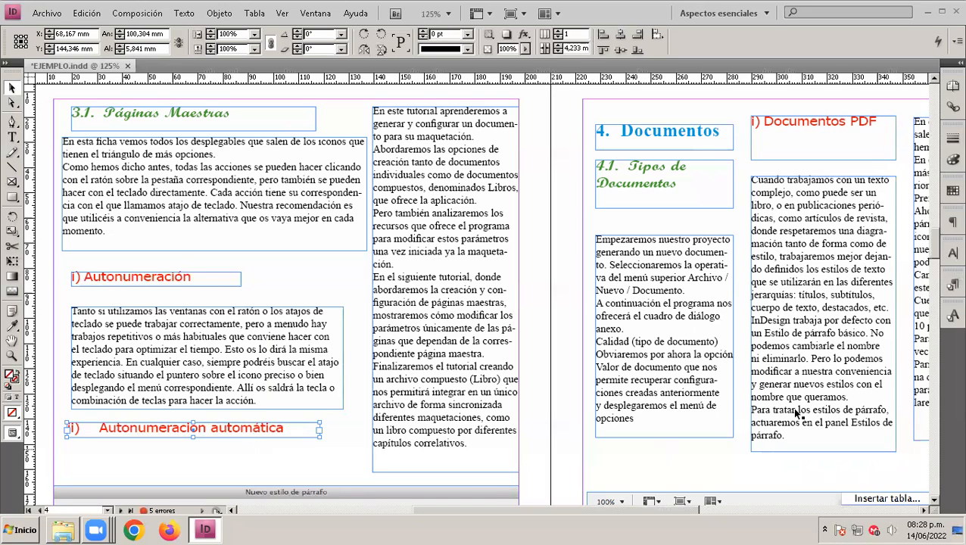
{"action": "left_click_drag", "start_coordinate": [935, 248], "coordinate": [945, 130]}
{"action": "left_click_drag", "start_coordinate": [655, 512], "coordinate": [762, 513]}
{"action": "left_click", "coordinate": [440, 207]}
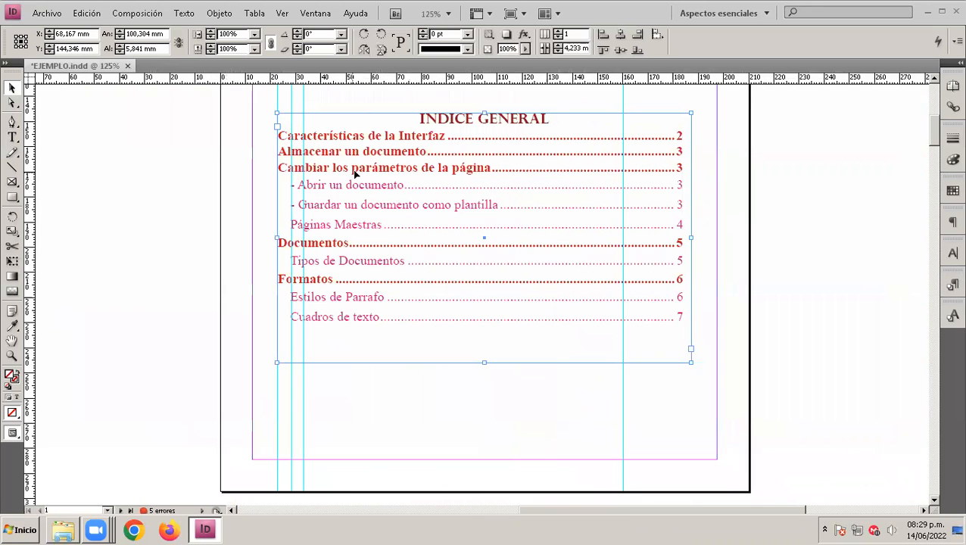
{"action": "scroll", "coordinate": [443, 212], "scroll_direction": "up", "scroll_amount": 6}
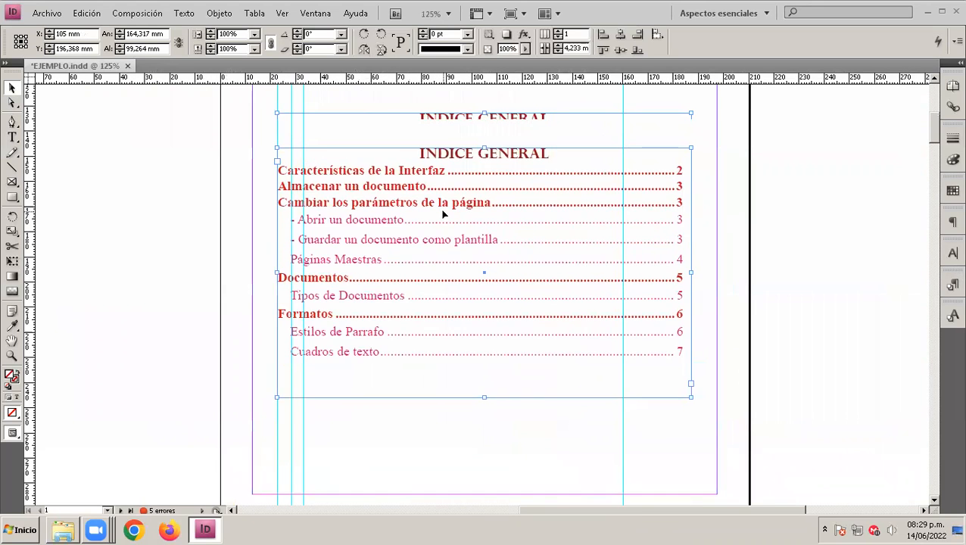
{"action": "scroll", "coordinate": [444, 213], "scroll_direction": "down", "scroll_amount": 5}
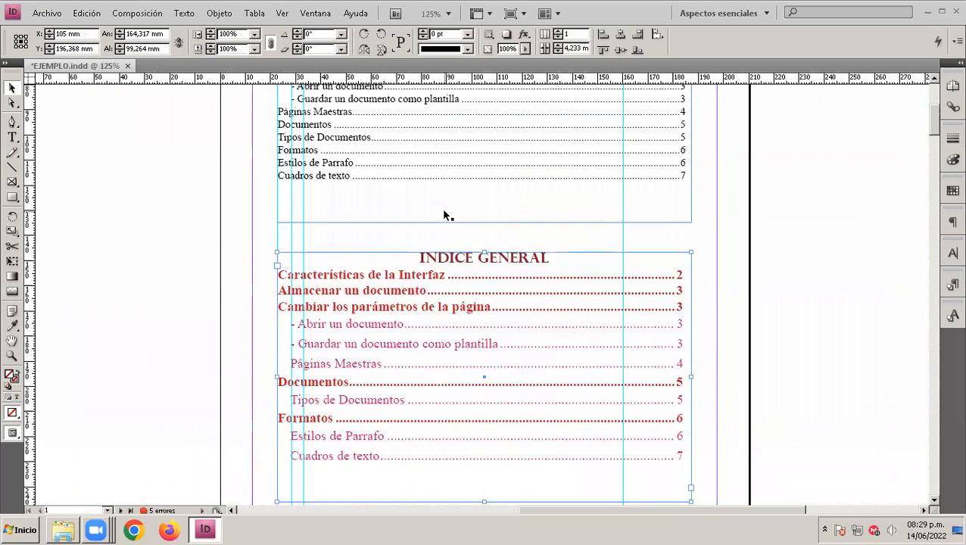
Try updating the red INDICE GENERAL table of contents and undo the update.
{"action": "left_click", "coordinate": [155, 15]}
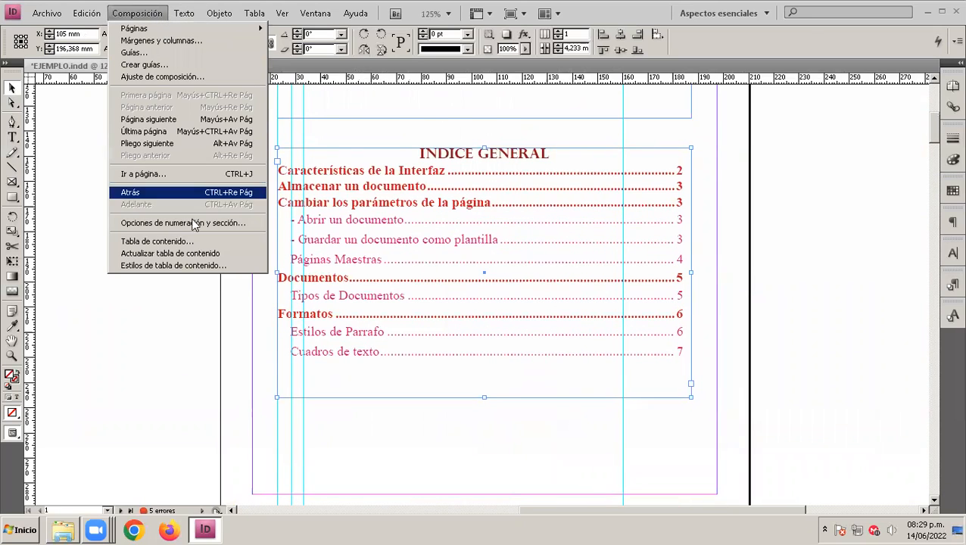
{"action": "left_click", "coordinate": [200, 257]}
{"action": "left_click", "coordinate": [530, 307]}
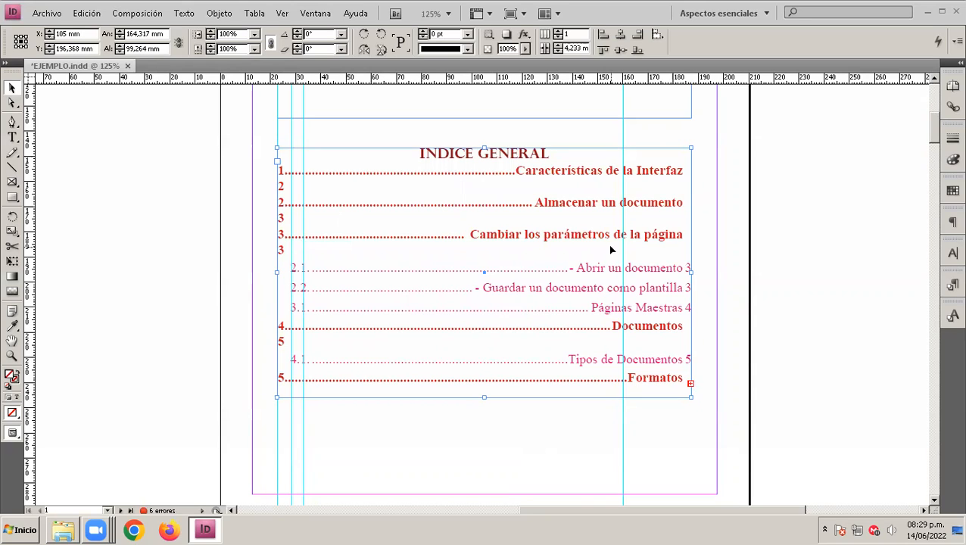
{"action": "key", "text": "ctrl+z"}
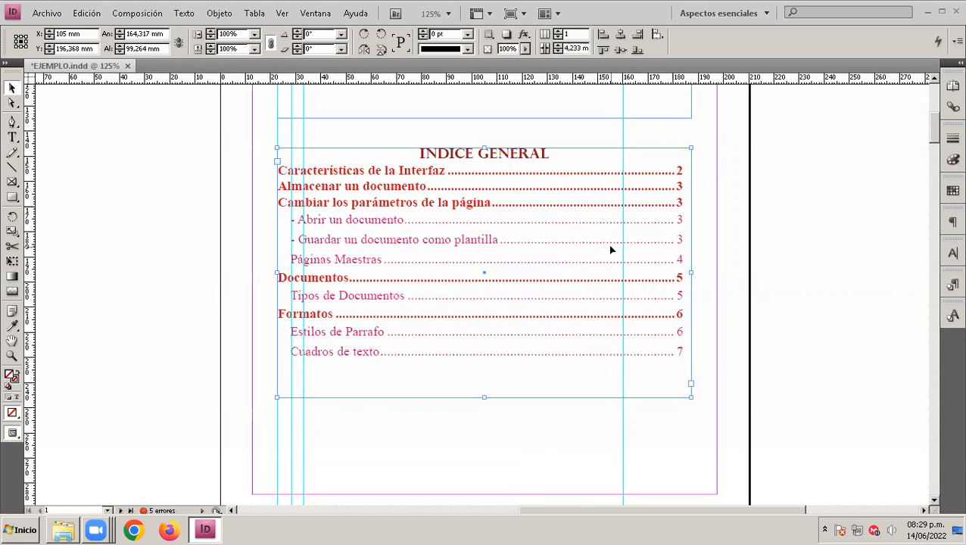
Select the black index frame above and regenerate the table of contents with style Estilo CEC 1, replacing the existing one.
{"action": "left_click", "coordinate": [269, 138]}
{"action": "scroll", "coordinate": [450, 162], "scroll_direction": "up", "scroll_amount": 5}
{"action": "left_click", "coordinate": [443, 209]}
{"action": "left_click", "coordinate": [138, 14]}
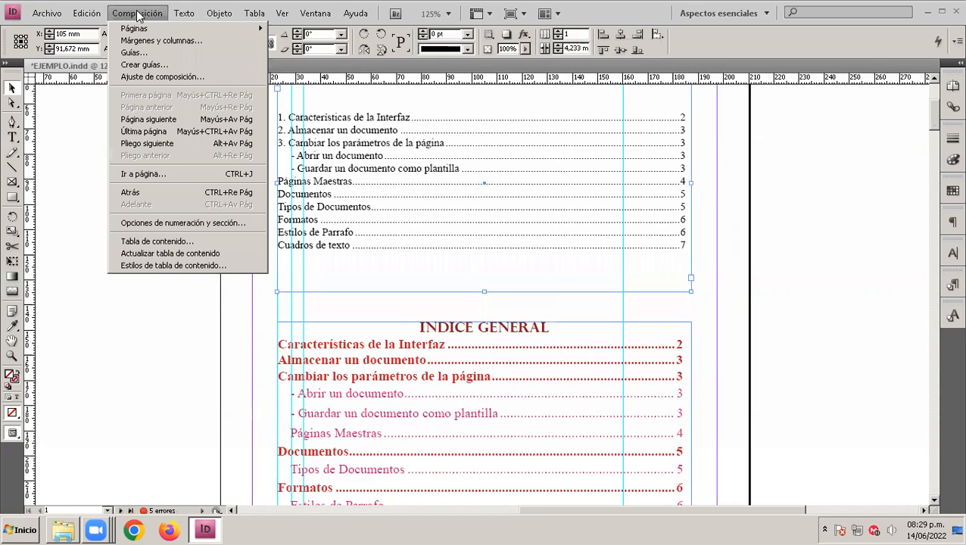
{"action": "left_click", "coordinate": [193, 241]}
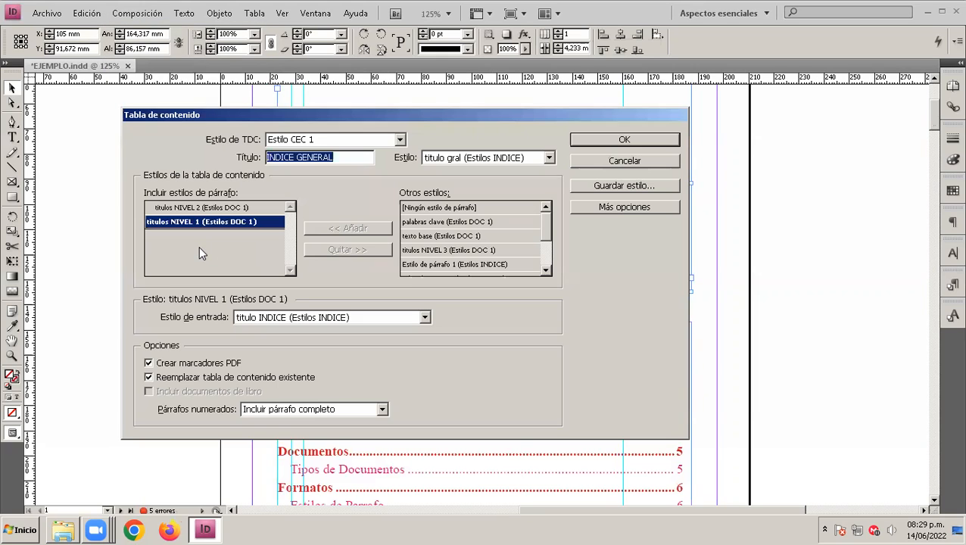
{"action": "left_click", "coordinate": [594, 141]}
{"action": "left_click", "coordinate": [532, 305]}
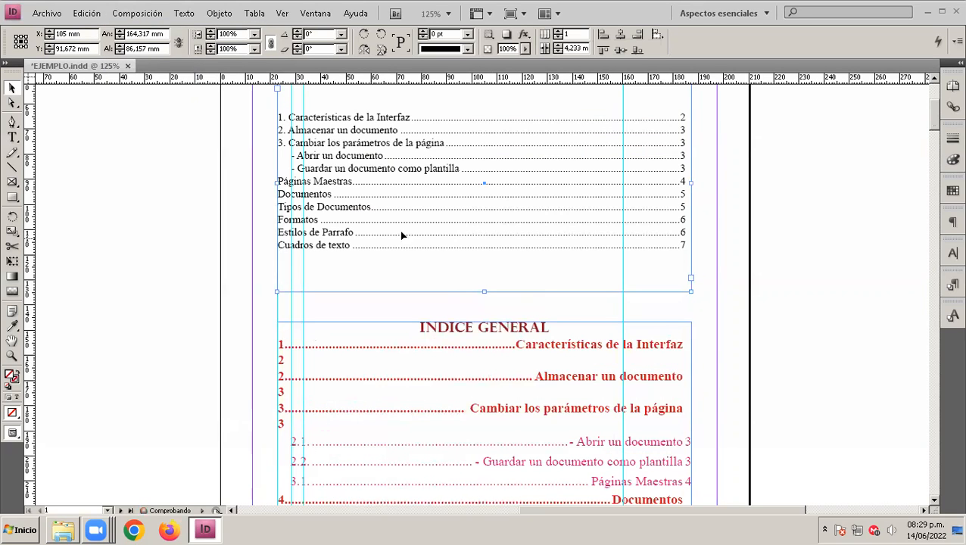
Undo the last update of the red INDICE GENERAL table of contents on page 1.
{"action": "scroll", "coordinate": [469, 316], "scroll_direction": "down", "scroll_amount": 2}
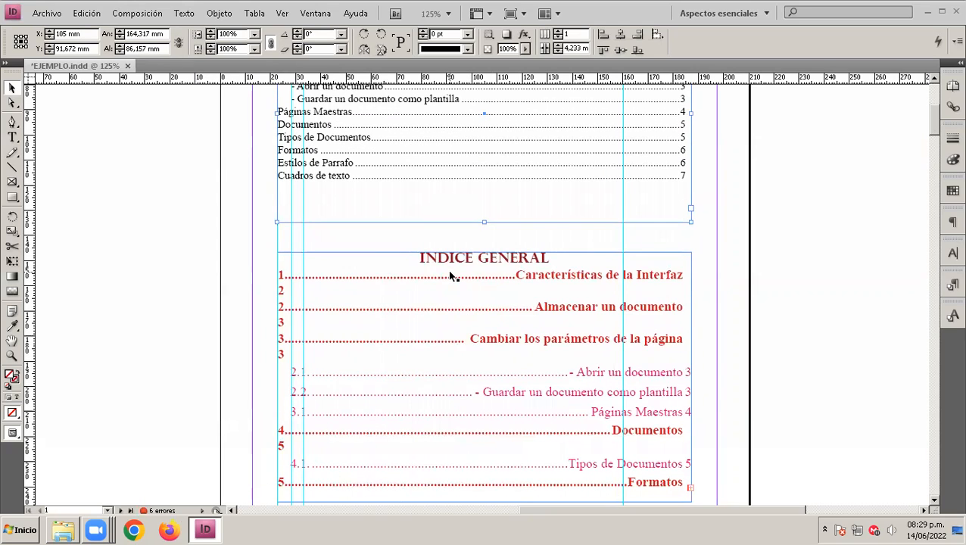
{"action": "key", "text": "ctrl+z"}
Examine the numbered headings and body text on pages 2 and 3, and return to the red index on page 1.
{"action": "scroll", "coordinate": [534, 360], "scroll_direction": "down", "scroll_amount": 10}
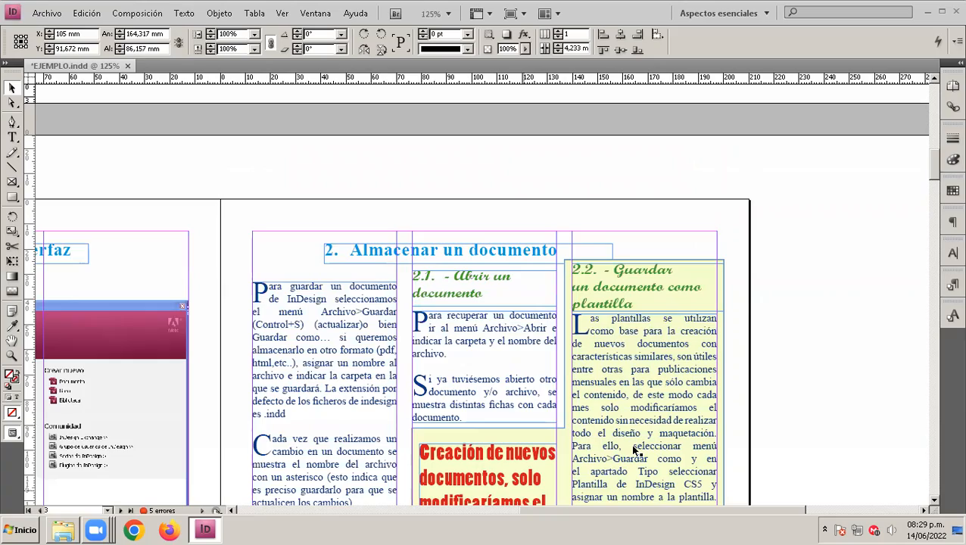
{"action": "scroll", "coordinate": [633, 446], "scroll_direction": "left", "scroll_amount": 10}
{"action": "scroll", "coordinate": [633, 447], "scroll_direction": "right", "scroll_amount": 3}
{"action": "scroll", "coordinate": [522, 296], "scroll_direction": "down", "scroll_amount": 4}
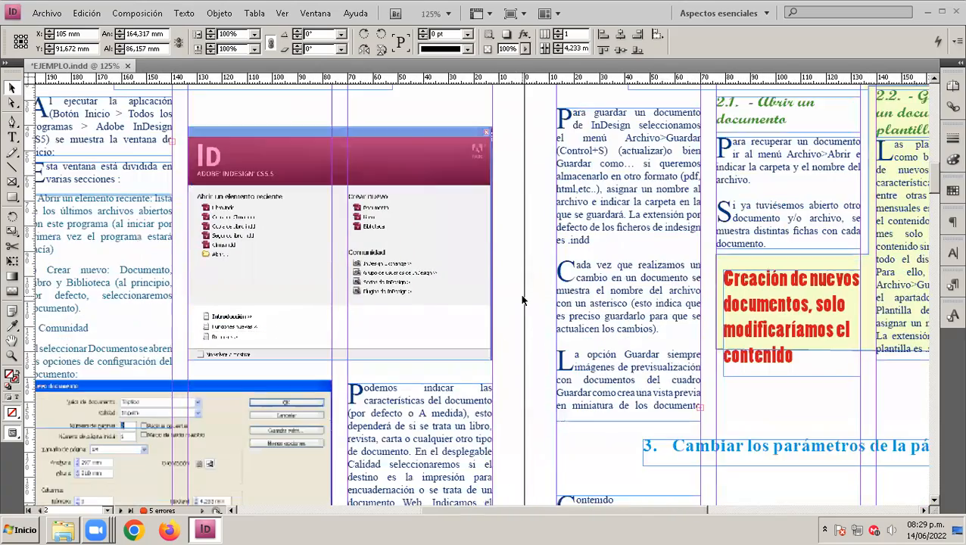
{"action": "scroll", "coordinate": [522, 302], "scroll_direction": "down", "scroll_amount": 9}
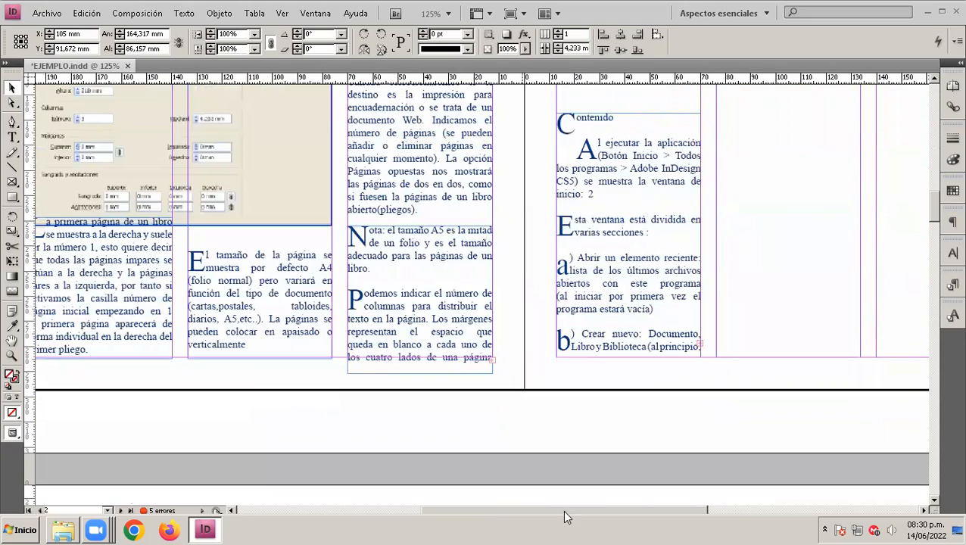
{"action": "scroll", "coordinate": [456, 516], "scroll_direction": "left", "scroll_amount": 6}
{"action": "scroll", "coordinate": [456, 517], "scroll_direction": "right", "scroll_amount": 2}
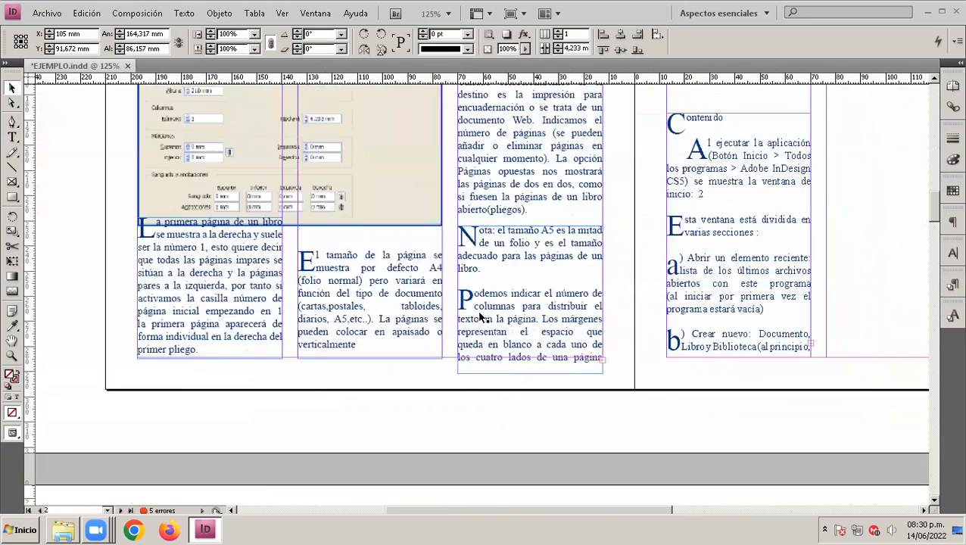
{"action": "scroll", "coordinate": [479, 317], "scroll_direction": "up", "scroll_amount": 7}
{"action": "scroll", "coordinate": [479, 318], "scroll_direction": "up", "scroll_amount": 2}
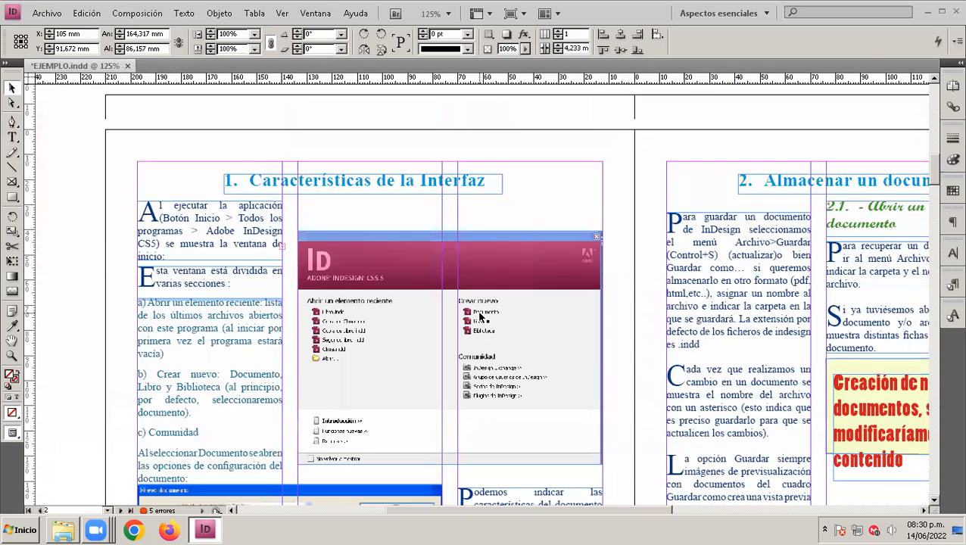
{"action": "scroll", "coordinate": [479, 316], "scroll_direction": "up", "scroll_amount": 8}
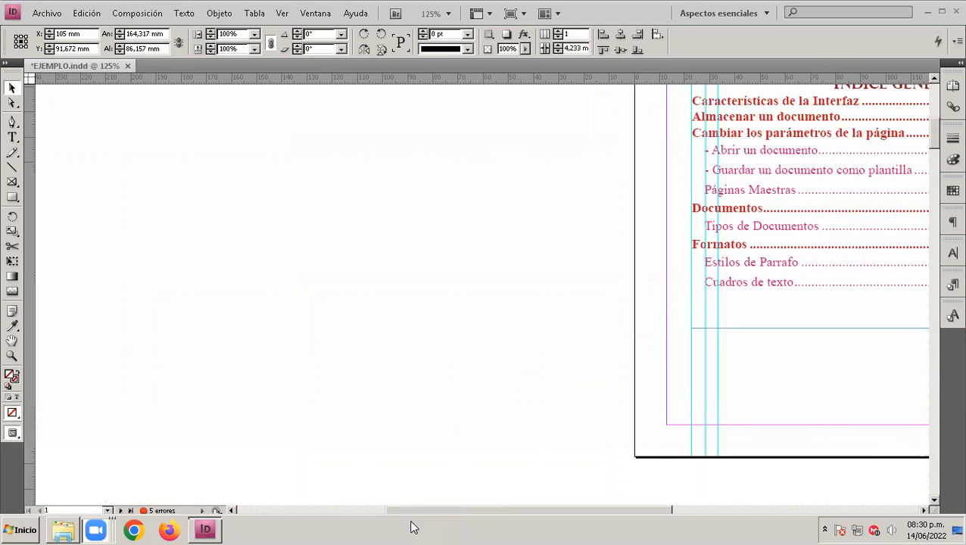
{"action": "left_click", "coordinate": [462, 528]}
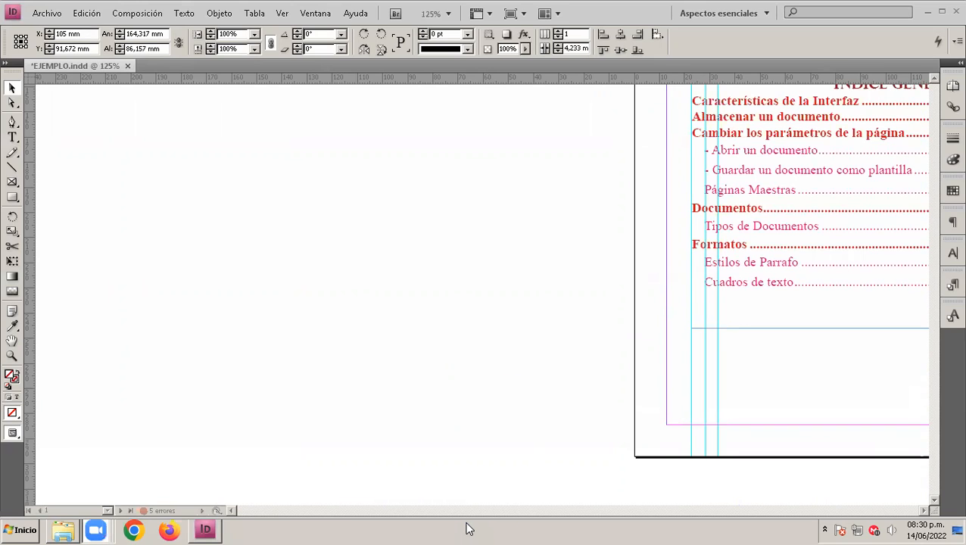